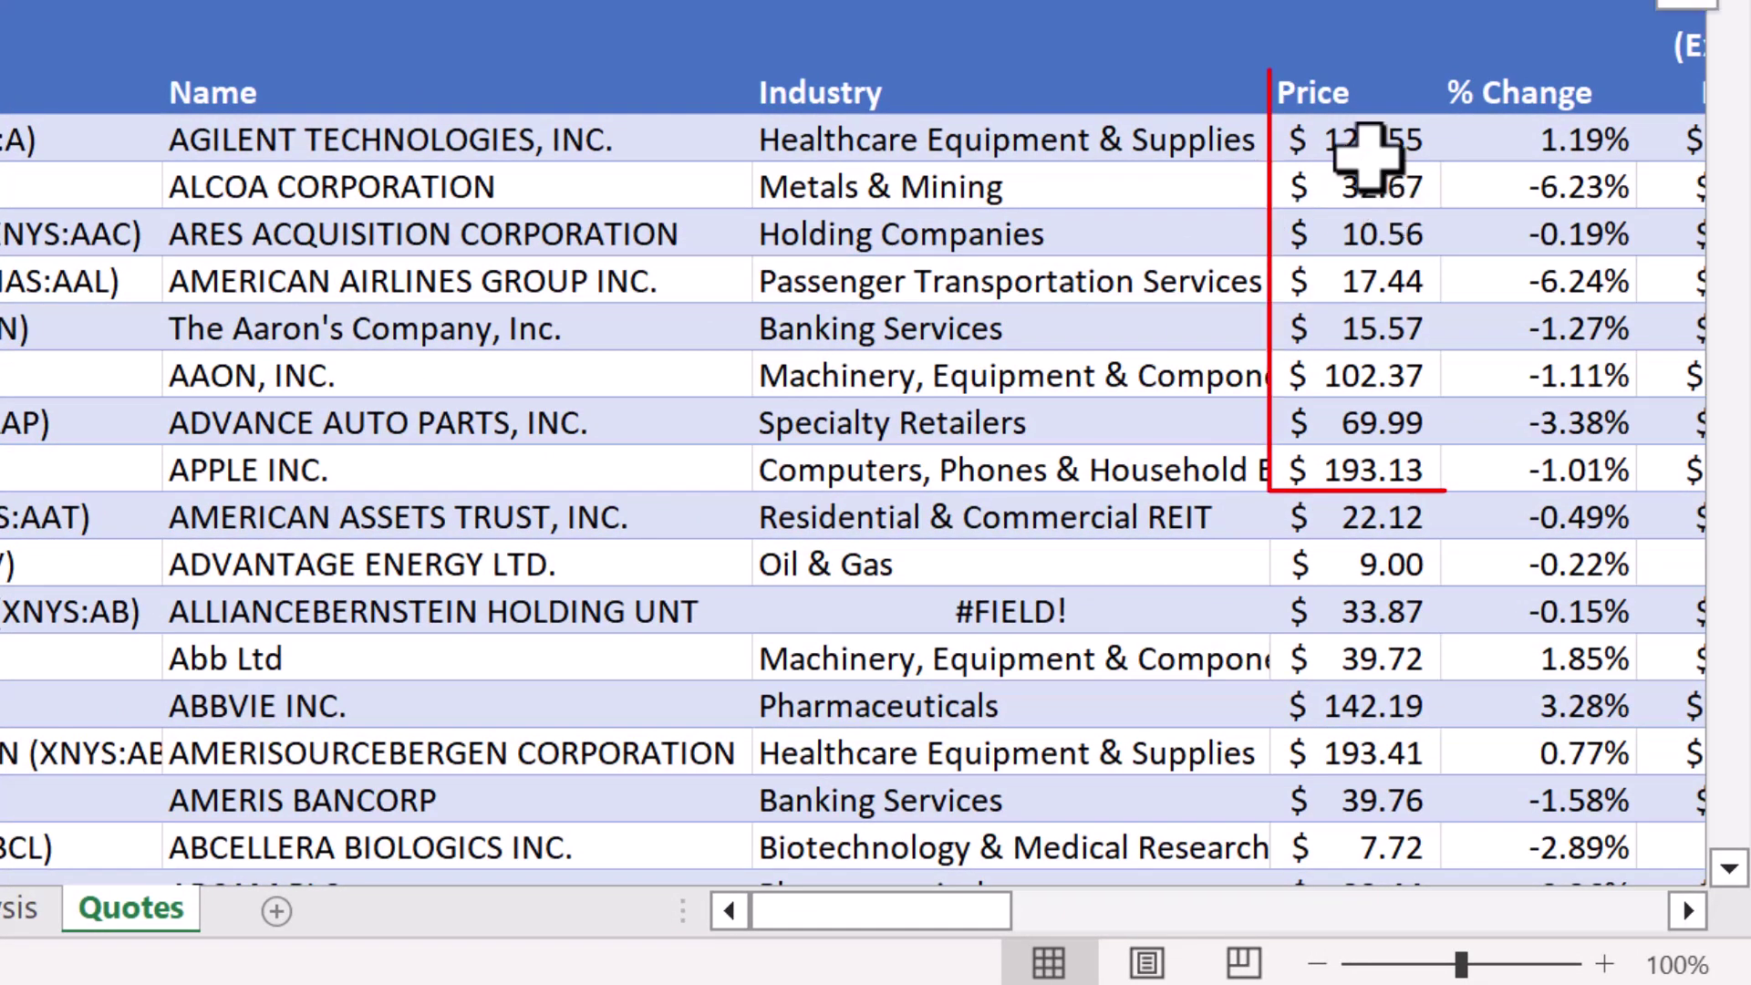
Highlight sample Price values, then select the full Ticker symbol column of the Quotes table.
drag(1331, 137, 1349, 441)
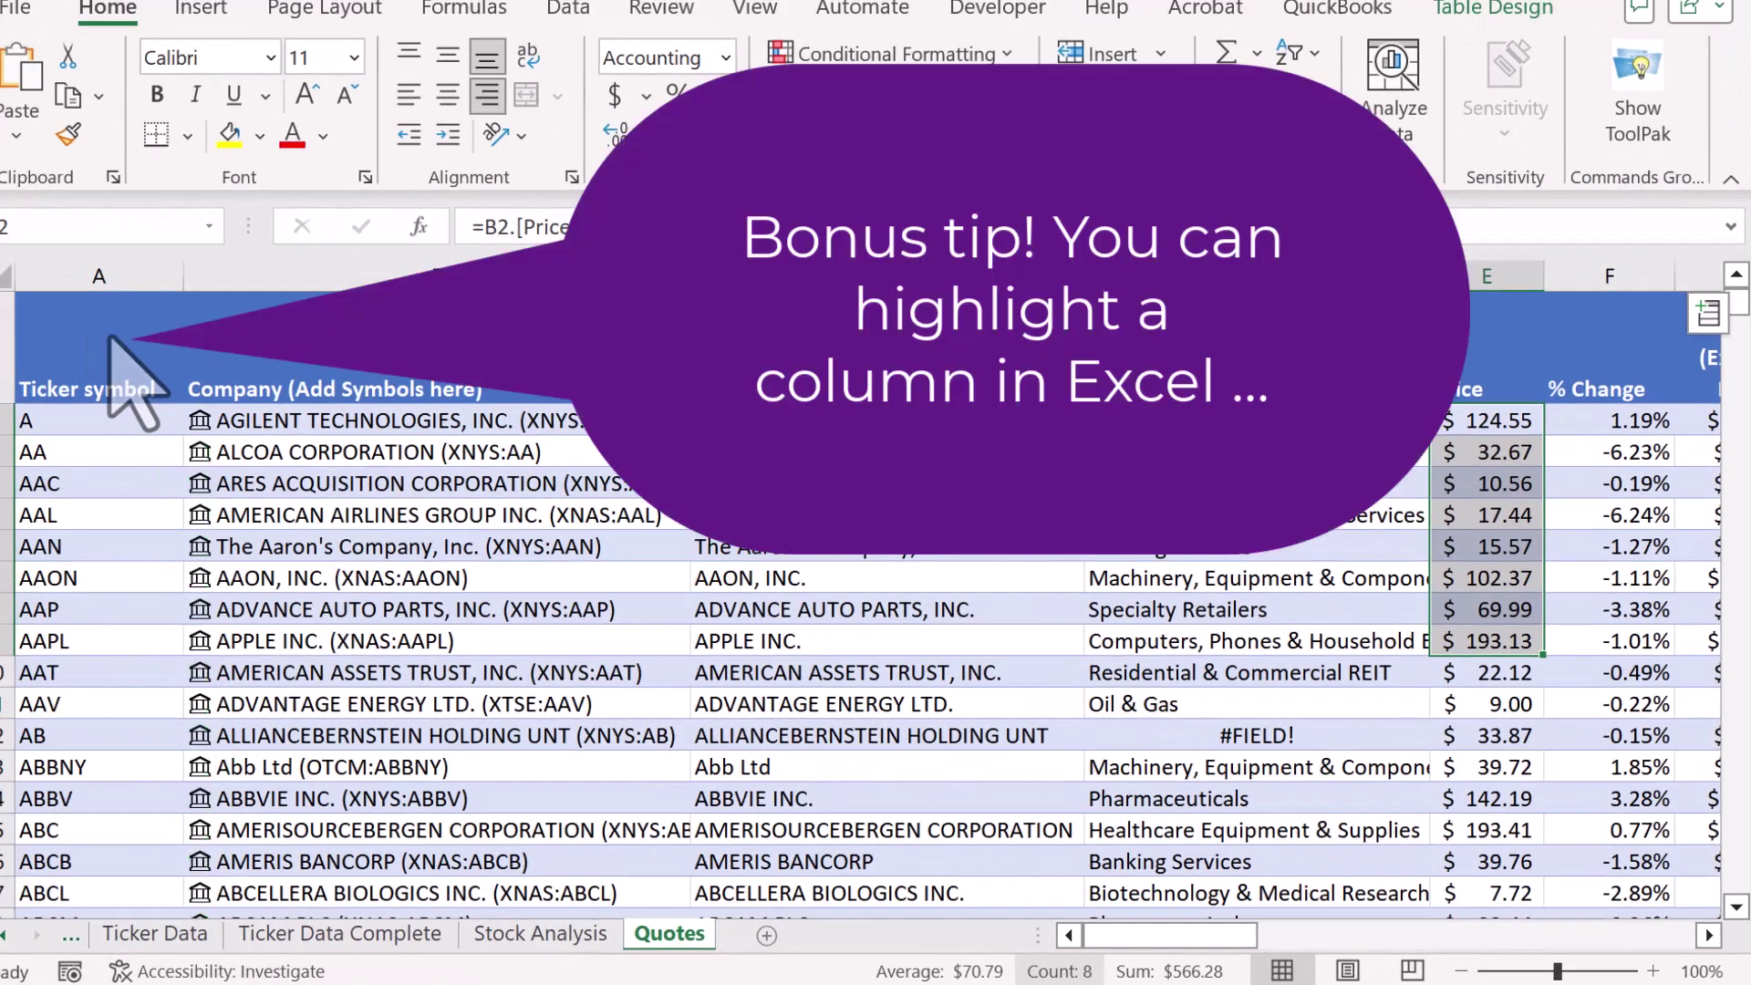
click(91, 304)
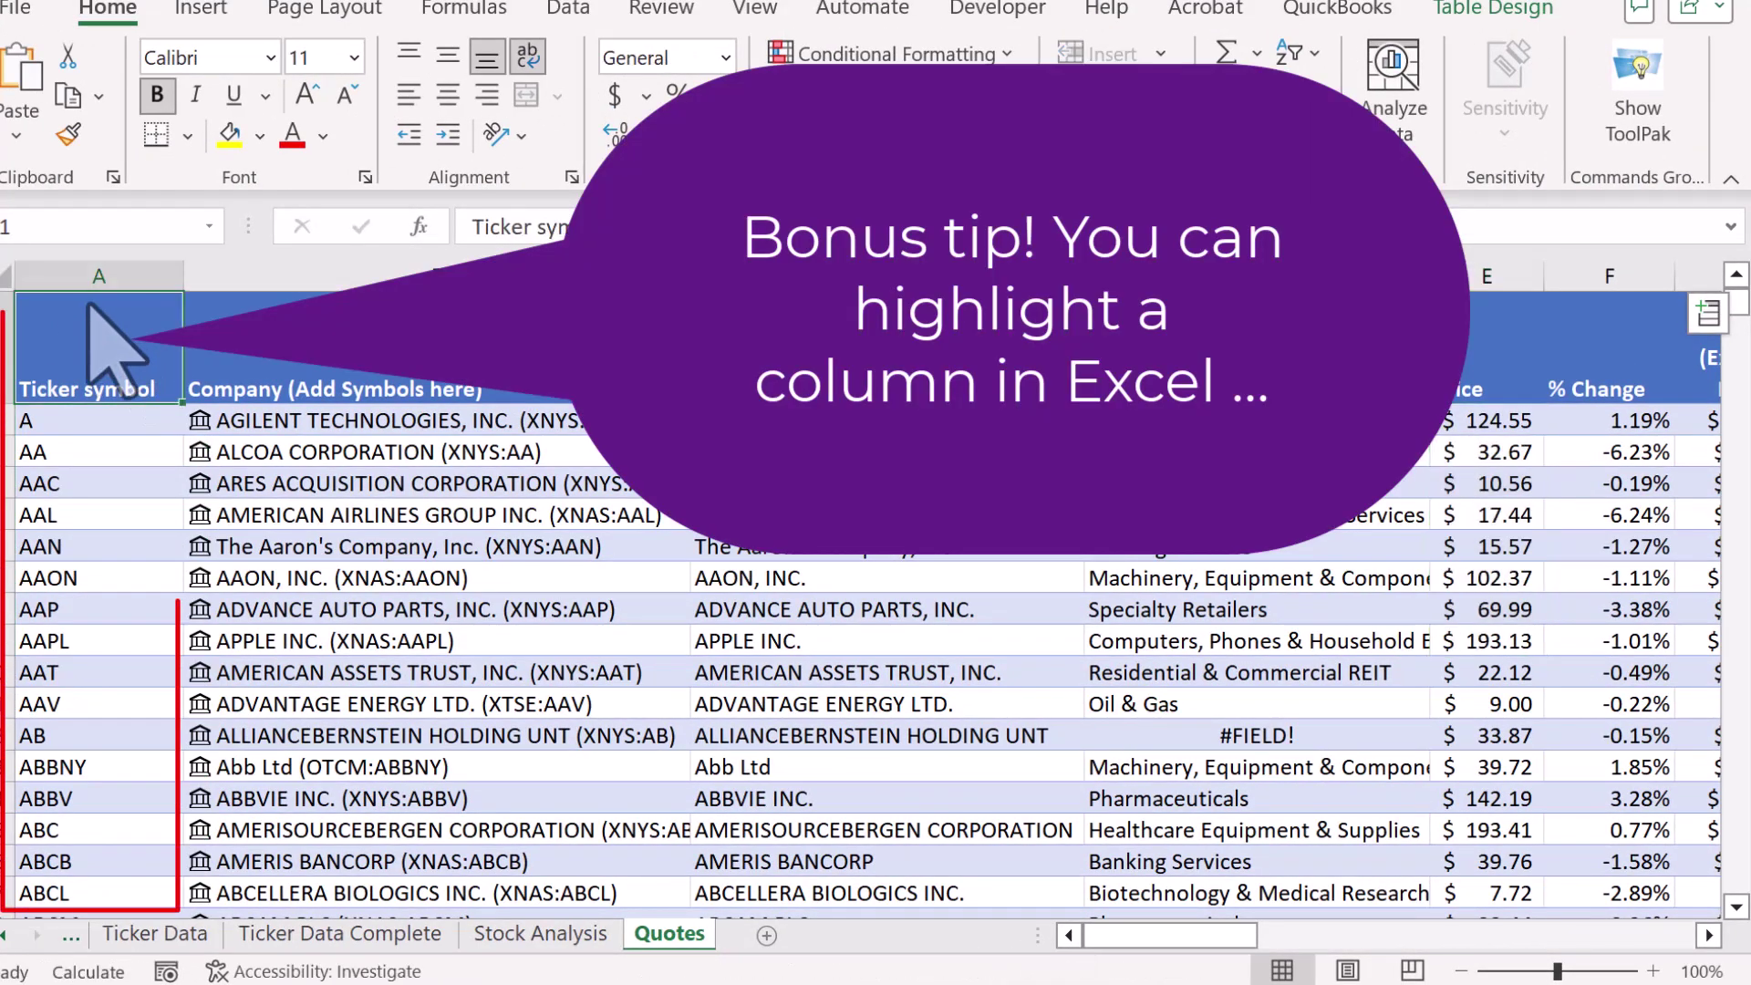
click(89, 306)
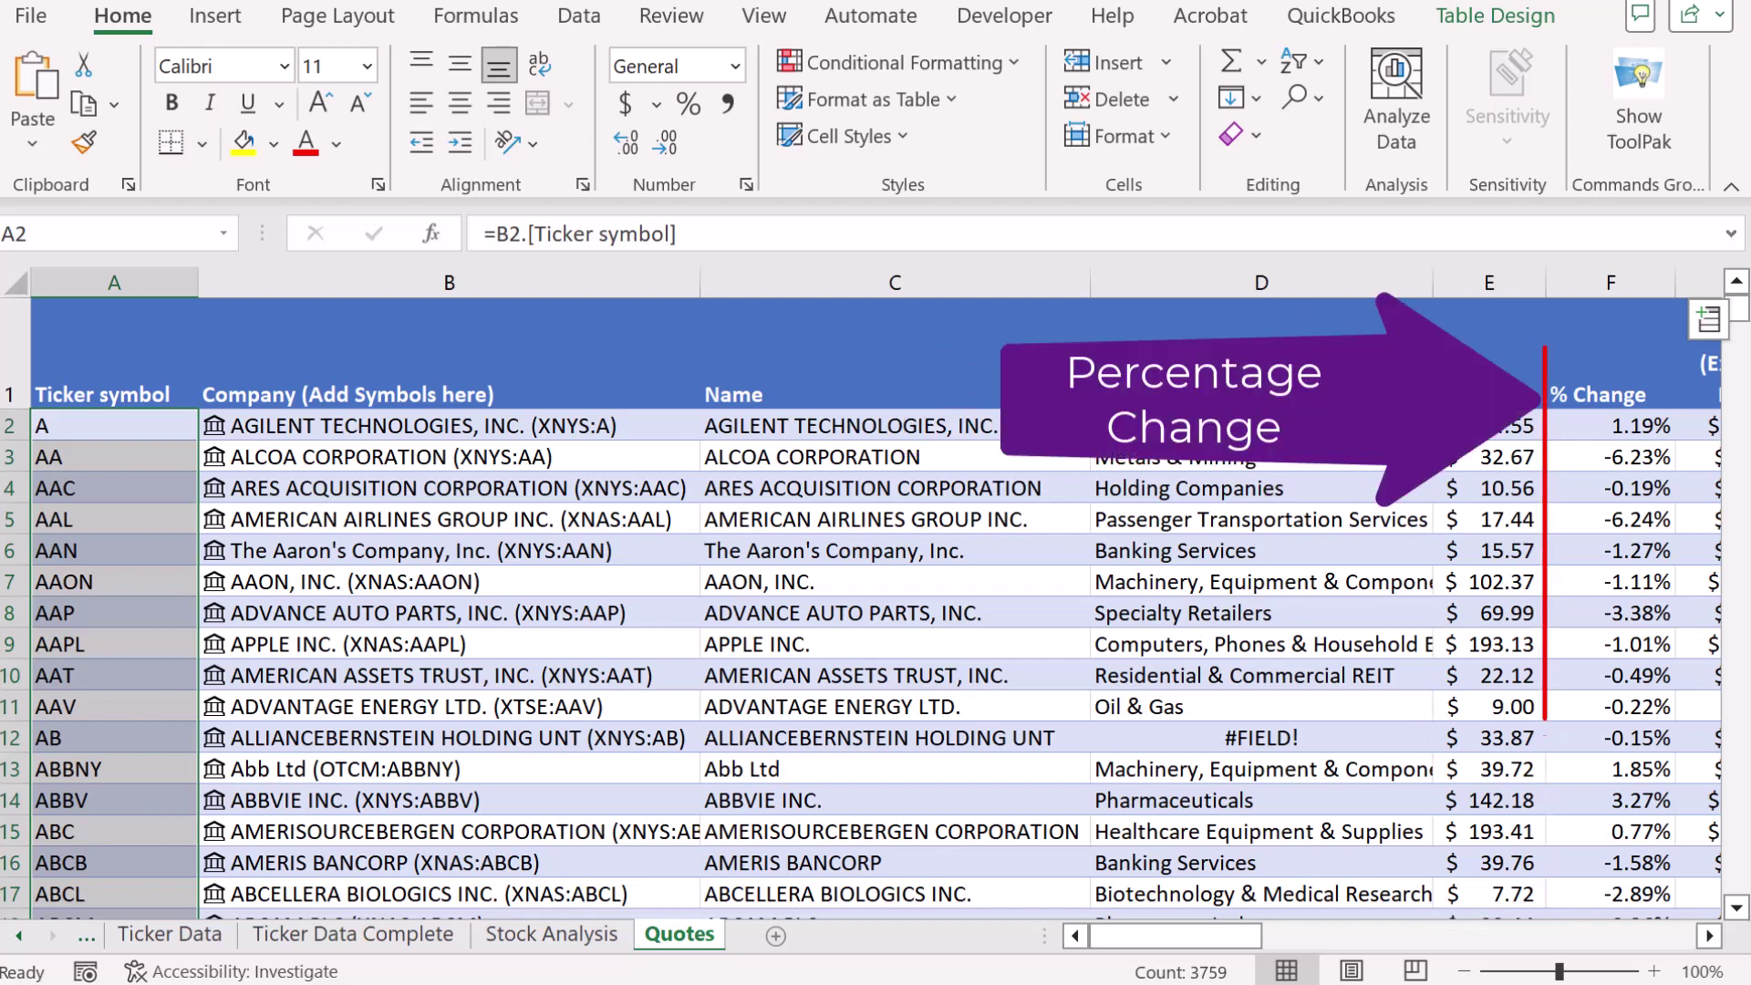
click(1707, 935)
click(1707, 936)
click(1707, 935)
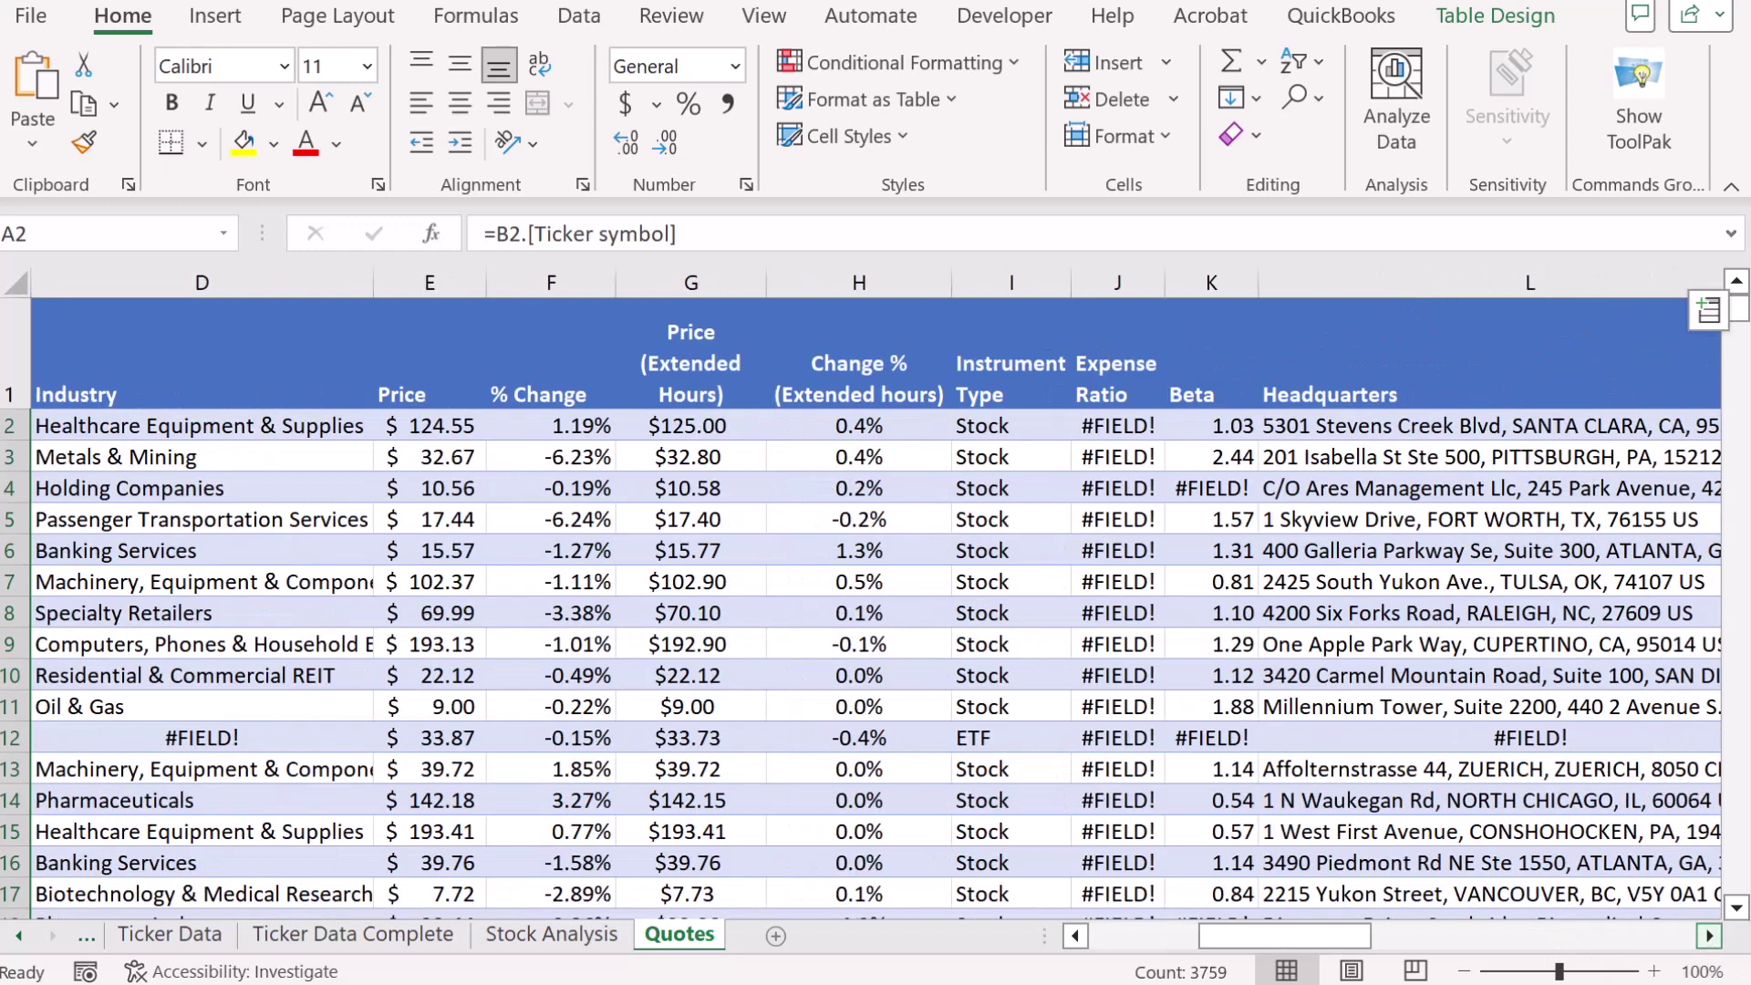
click(1708, 936)
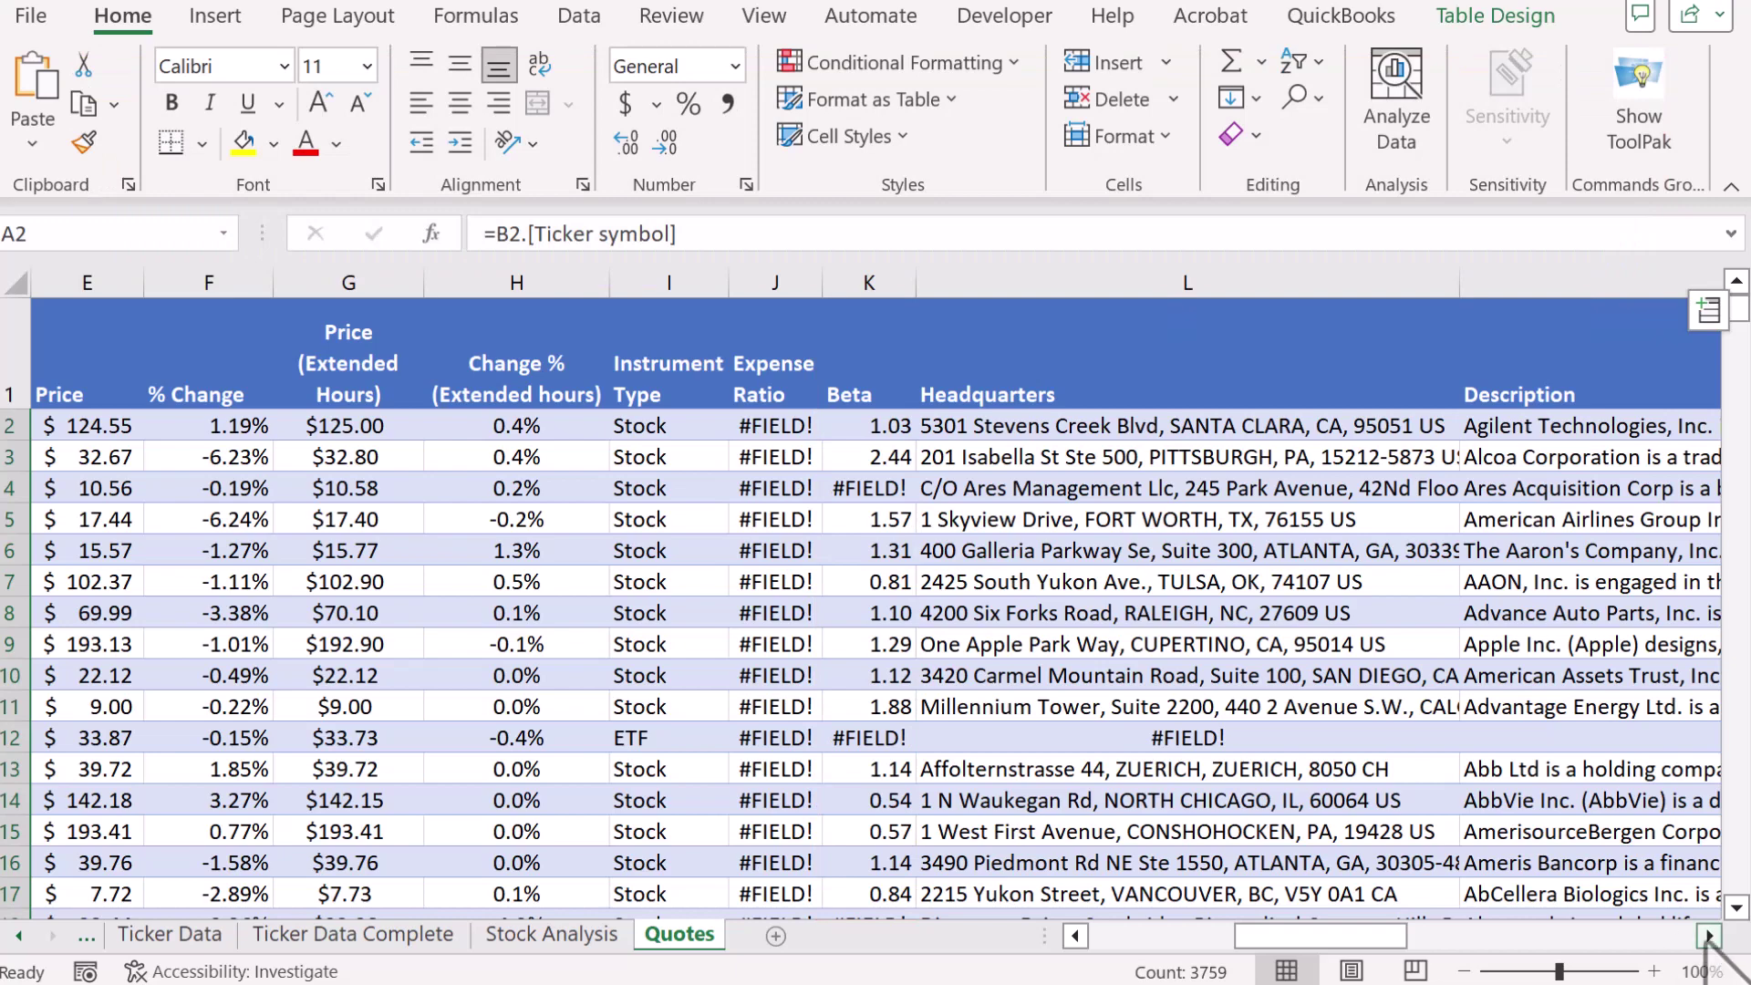
click(1708, 935)
click(1708, 936)
click(1708, 936)
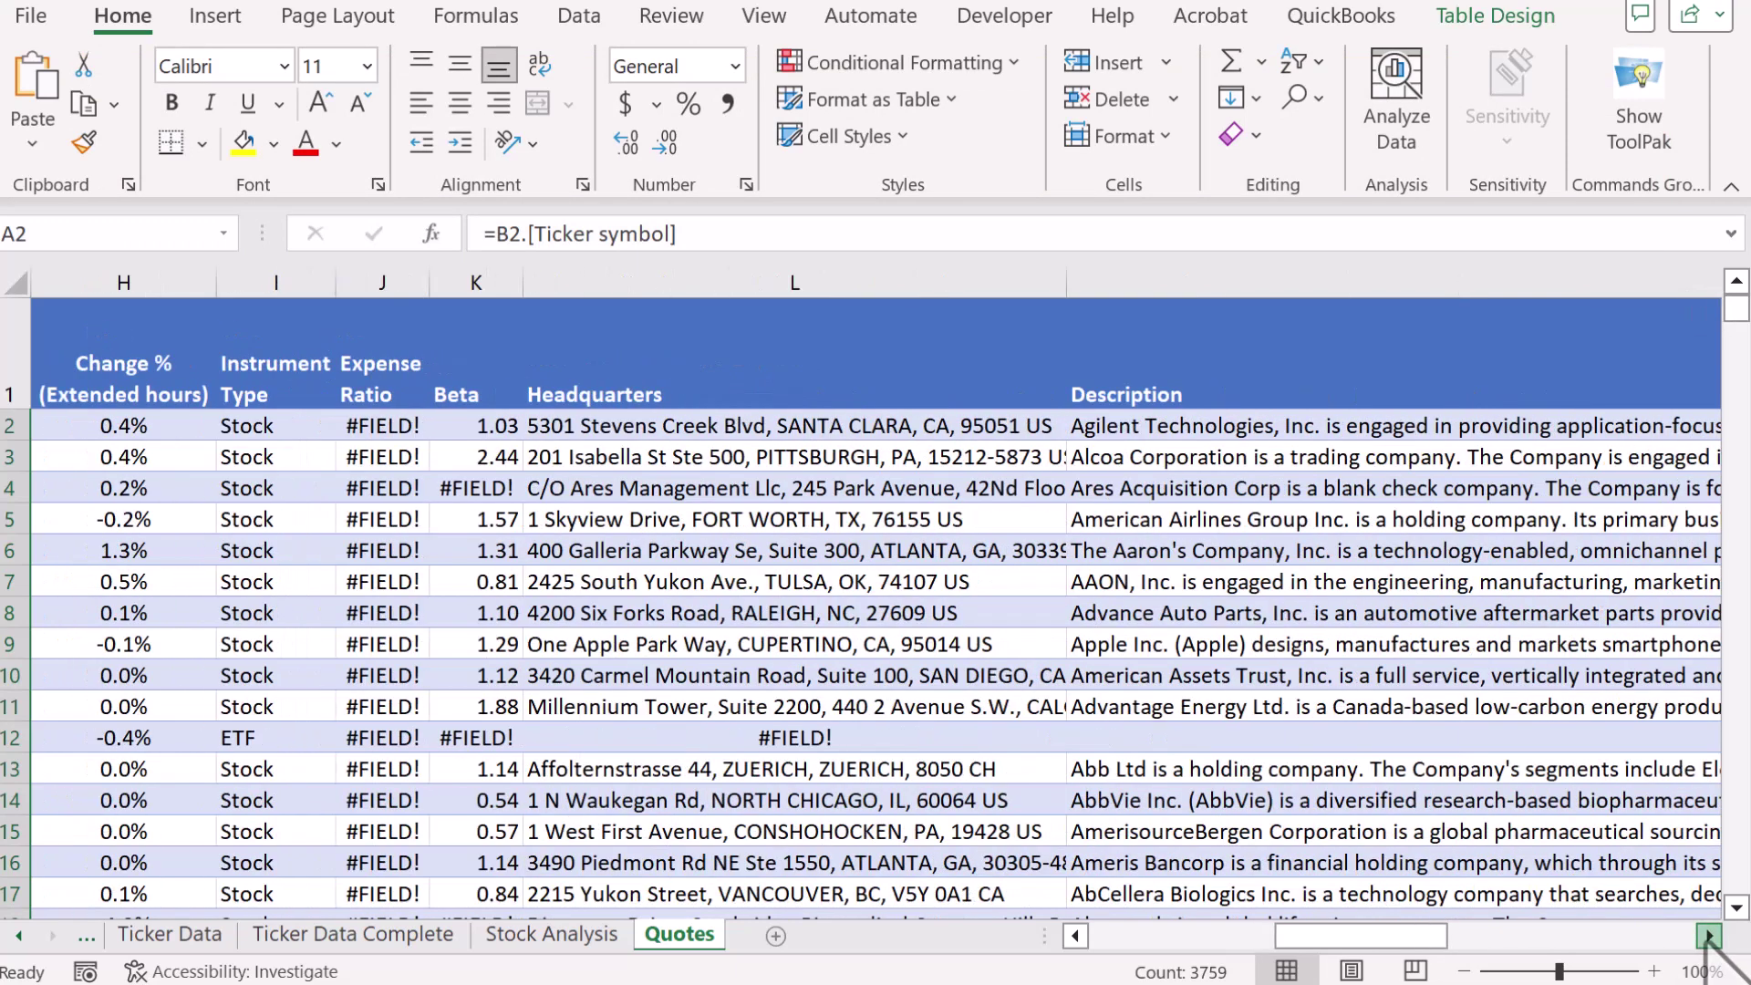
click(1708, 936)
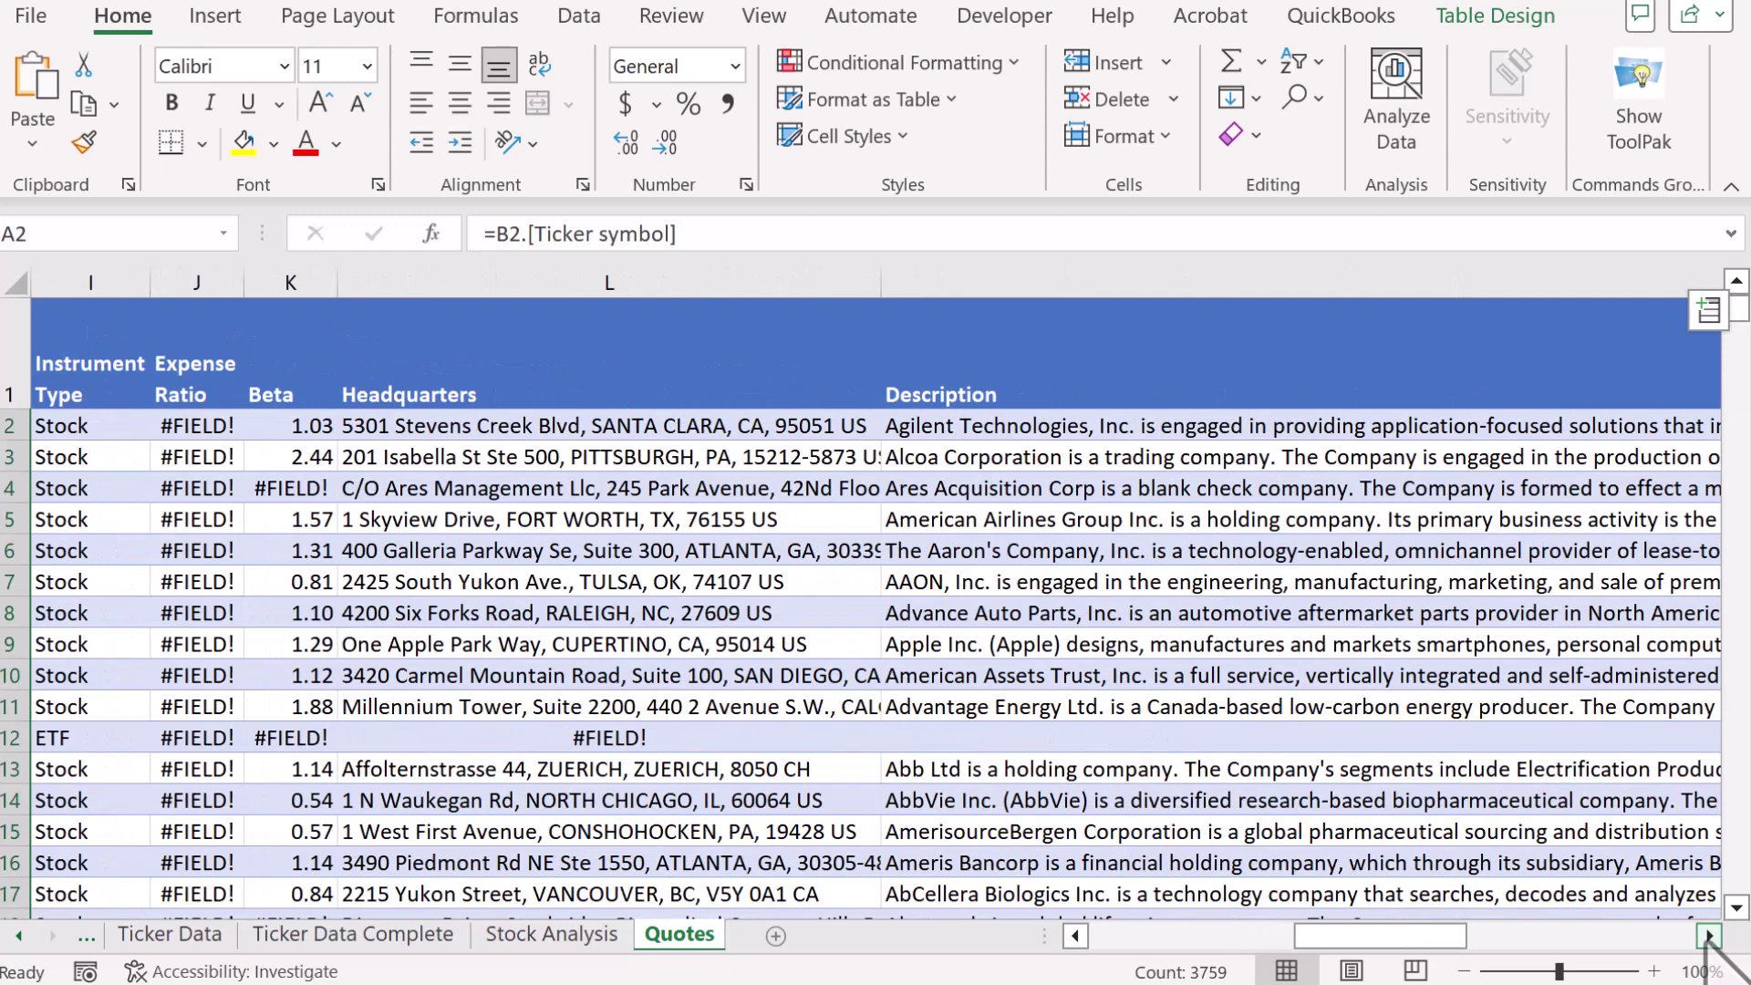
click(1708, 936)
click(1708, 936)
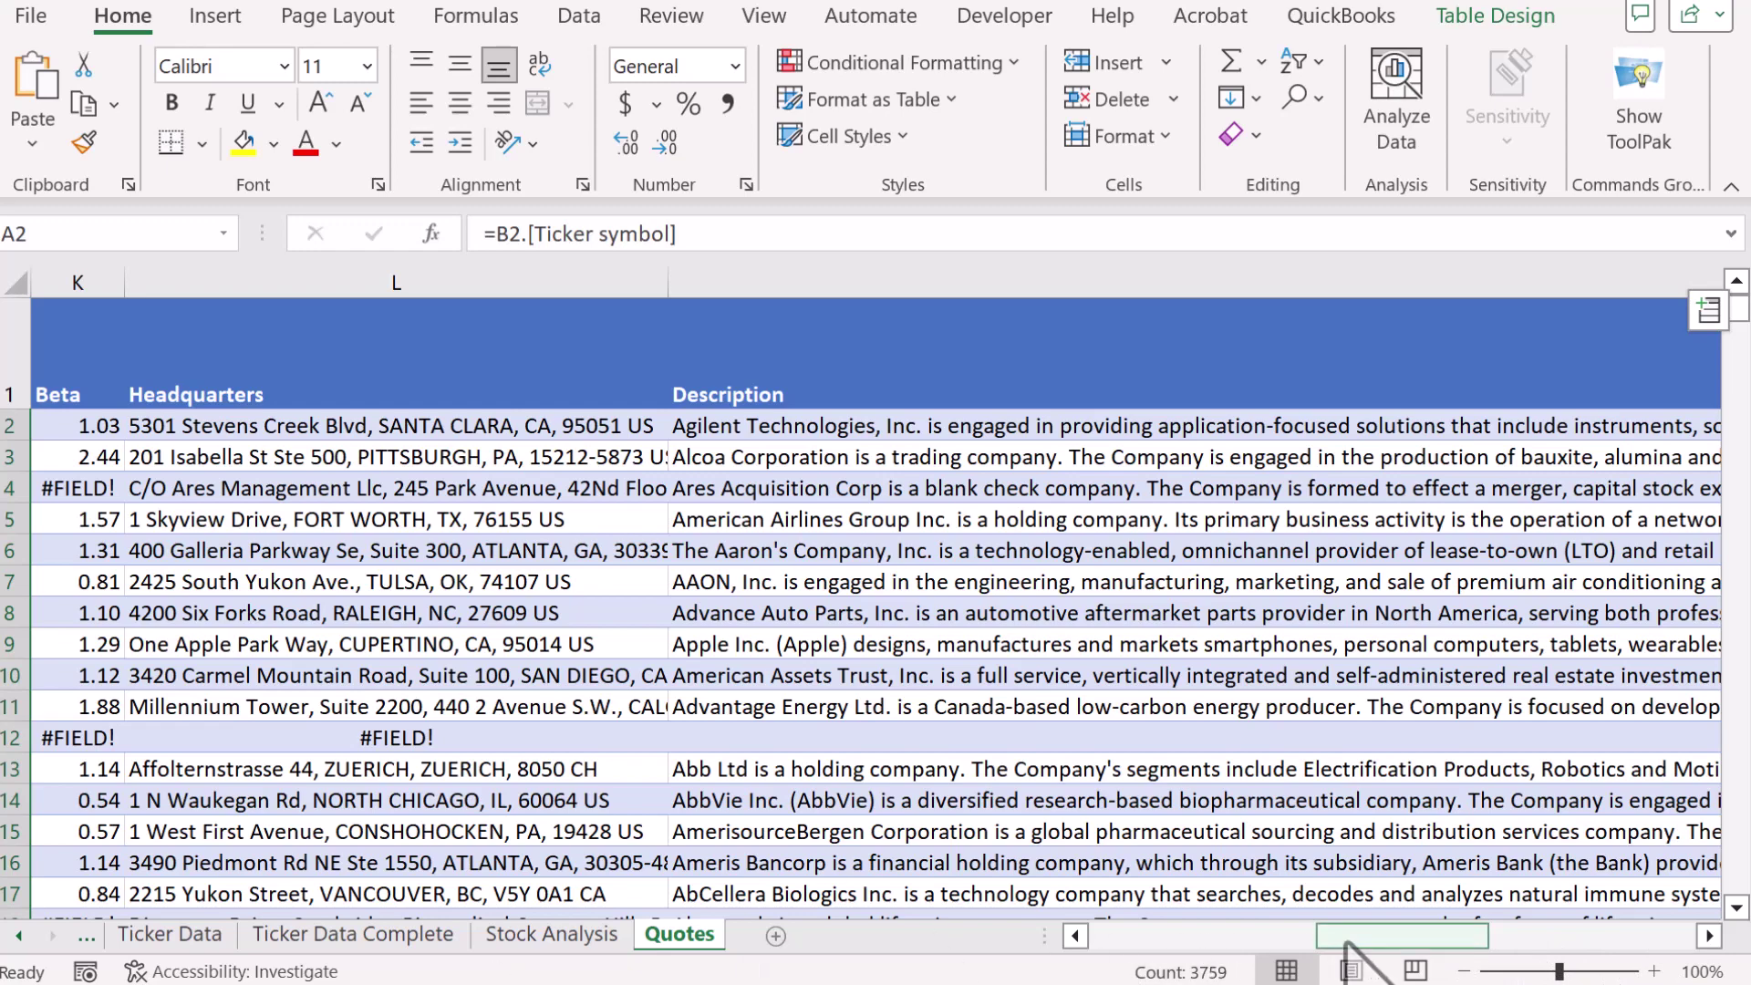
drag(1383, 935, 1227, 936)
mouse_move(1105, 957)
mouse_down()
mouse_move(1243, 954)
mouse_move(1106, 963)
mouse_up()
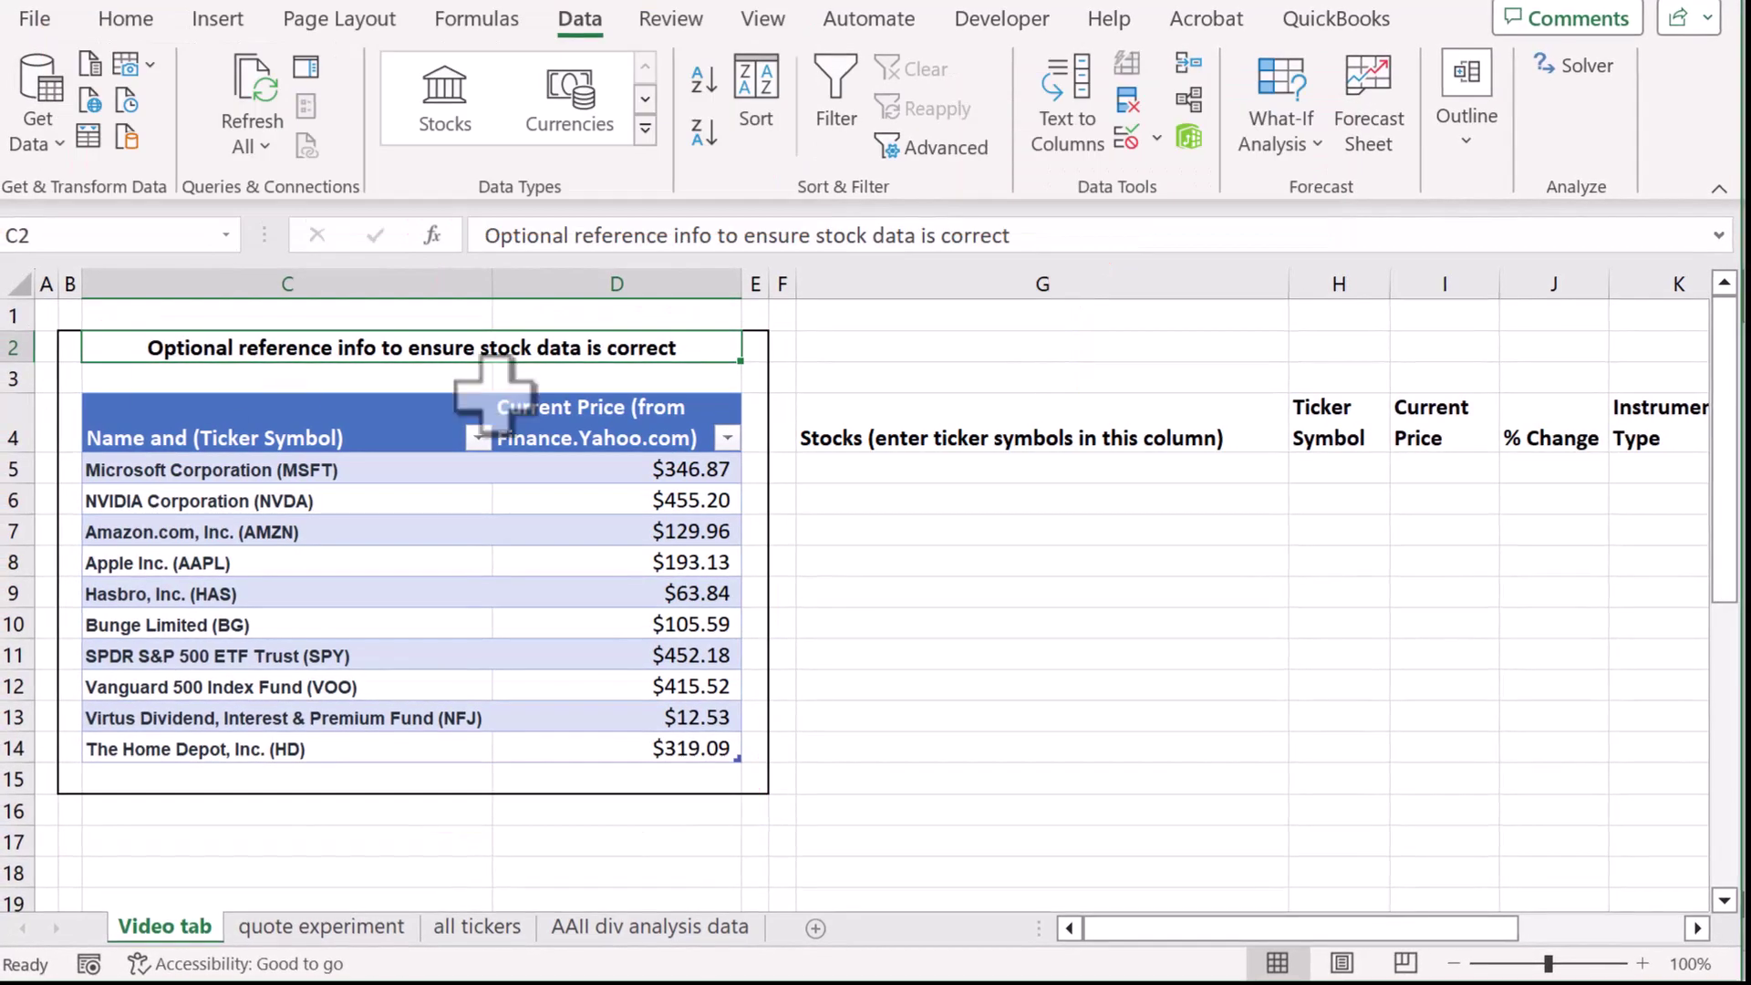
Select G4:G5 under the Stocks heading on the Video sheet.
drag(938, 410, 969, 460)
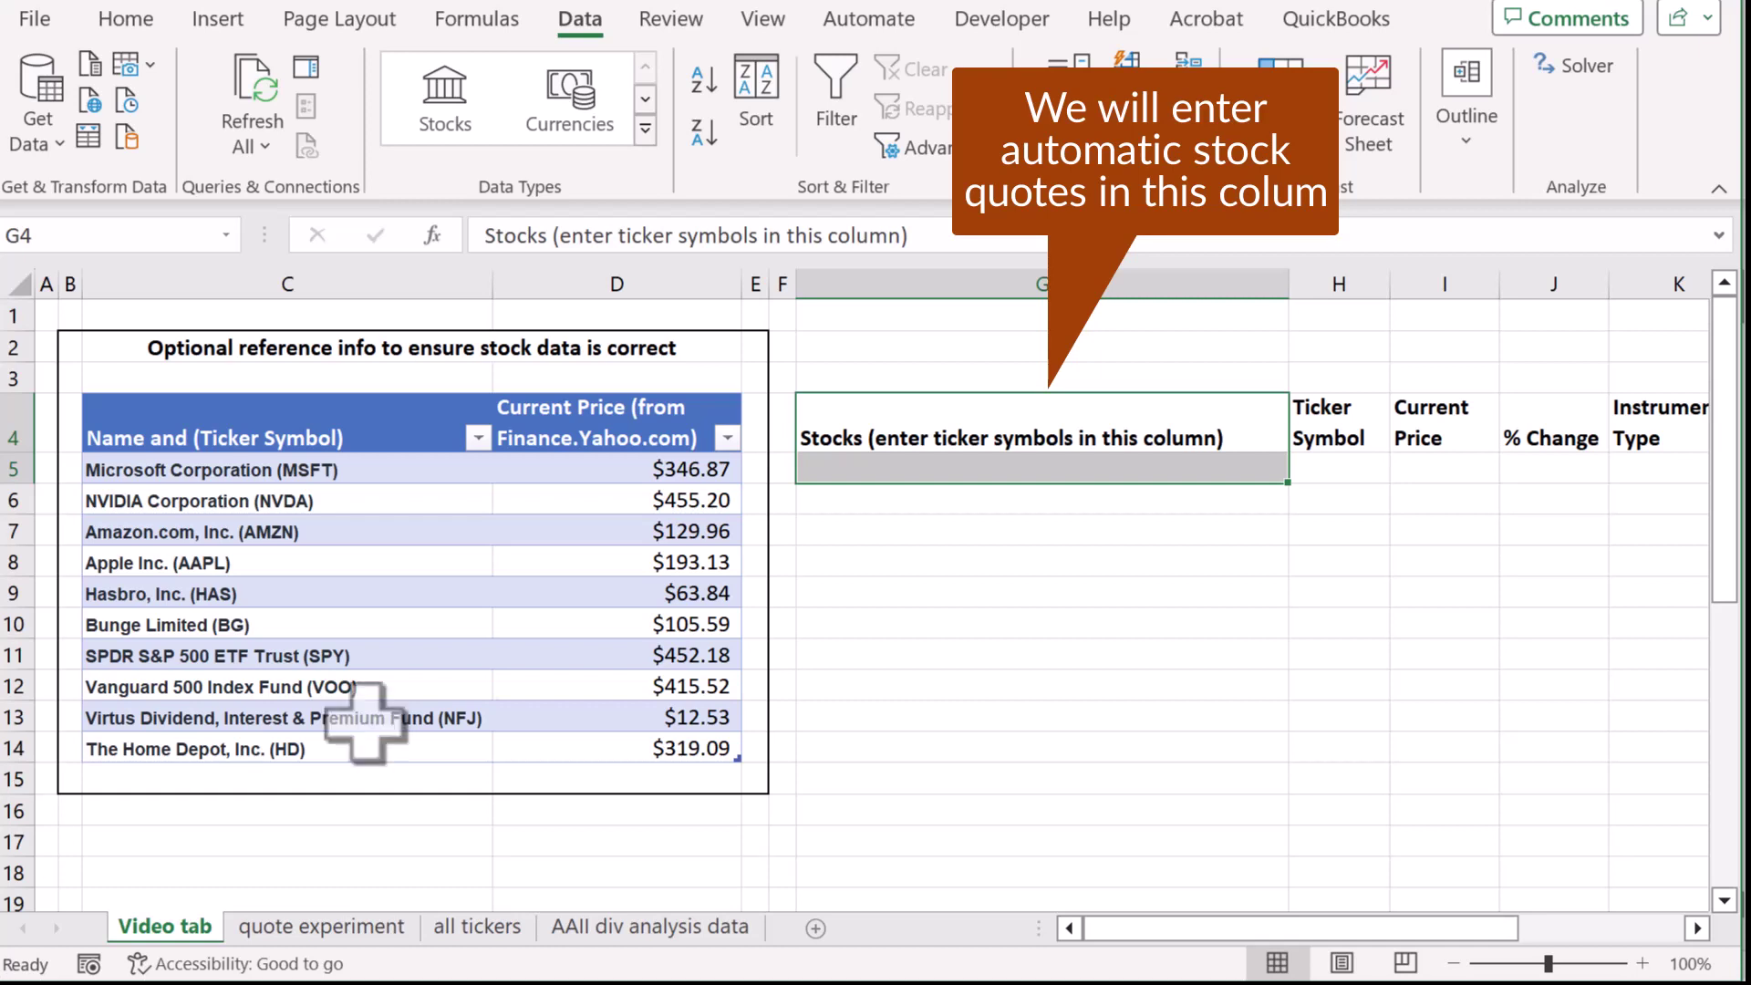
Enter the tickers msft, nvda, amzn and aapl down from G5.
click(996, 472)
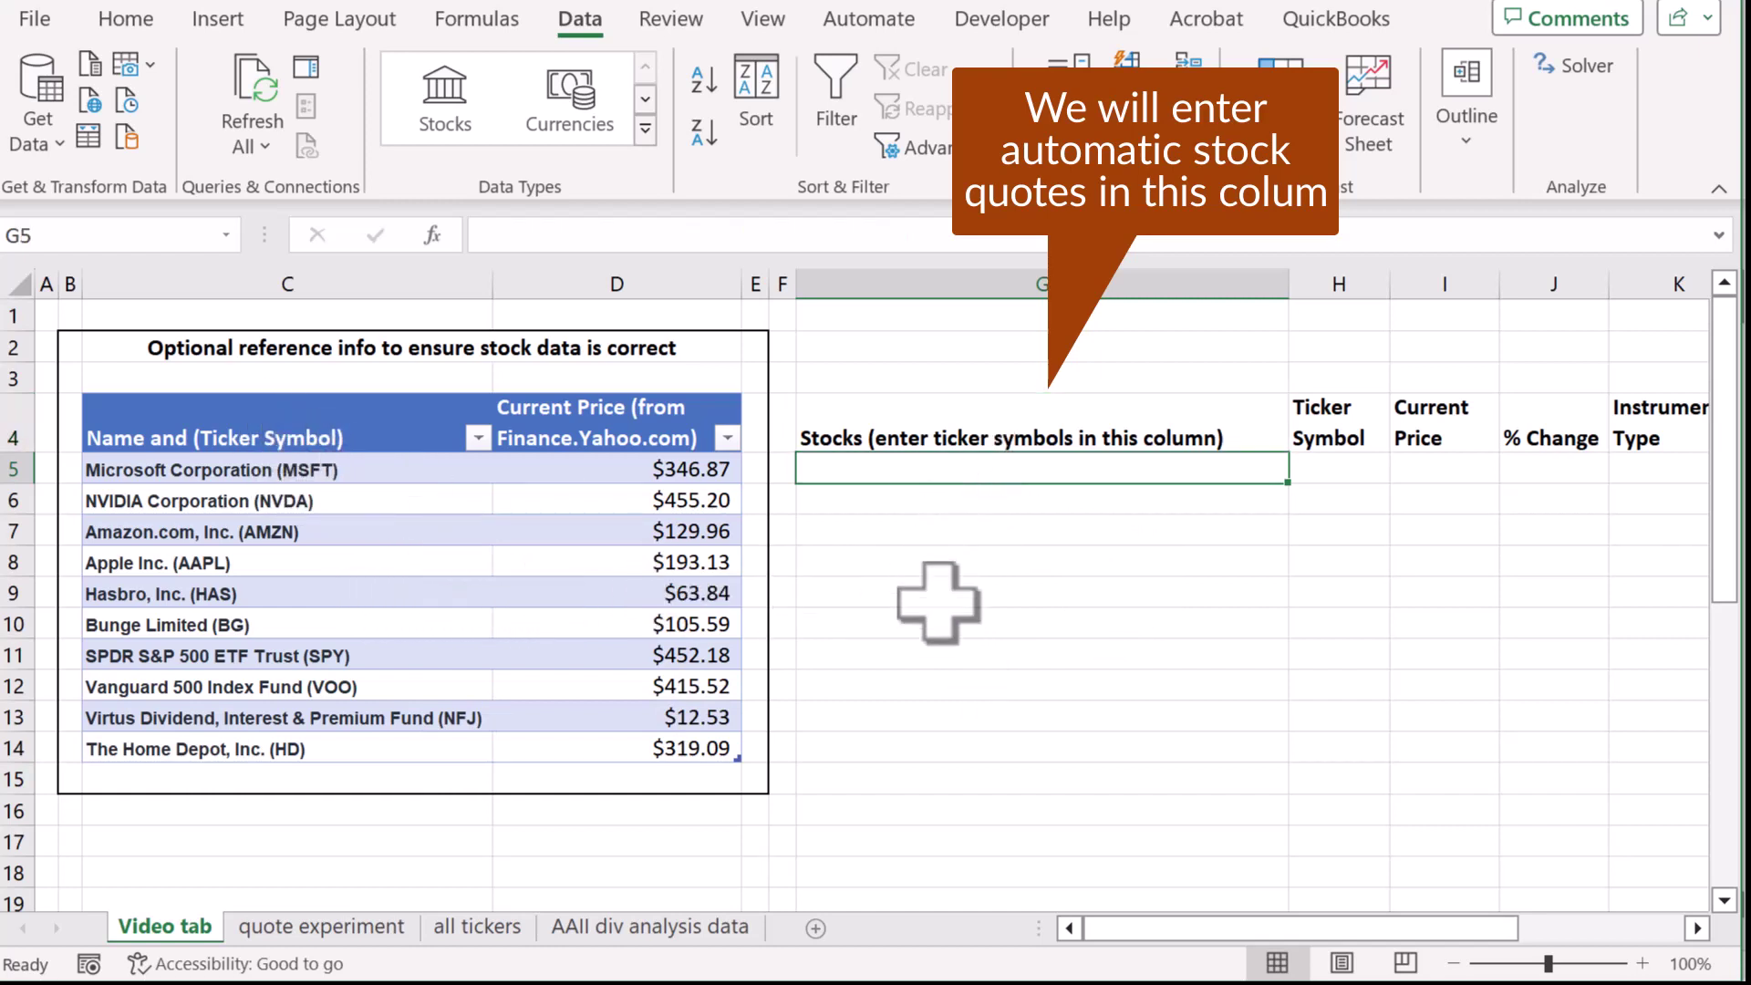
text(ms)
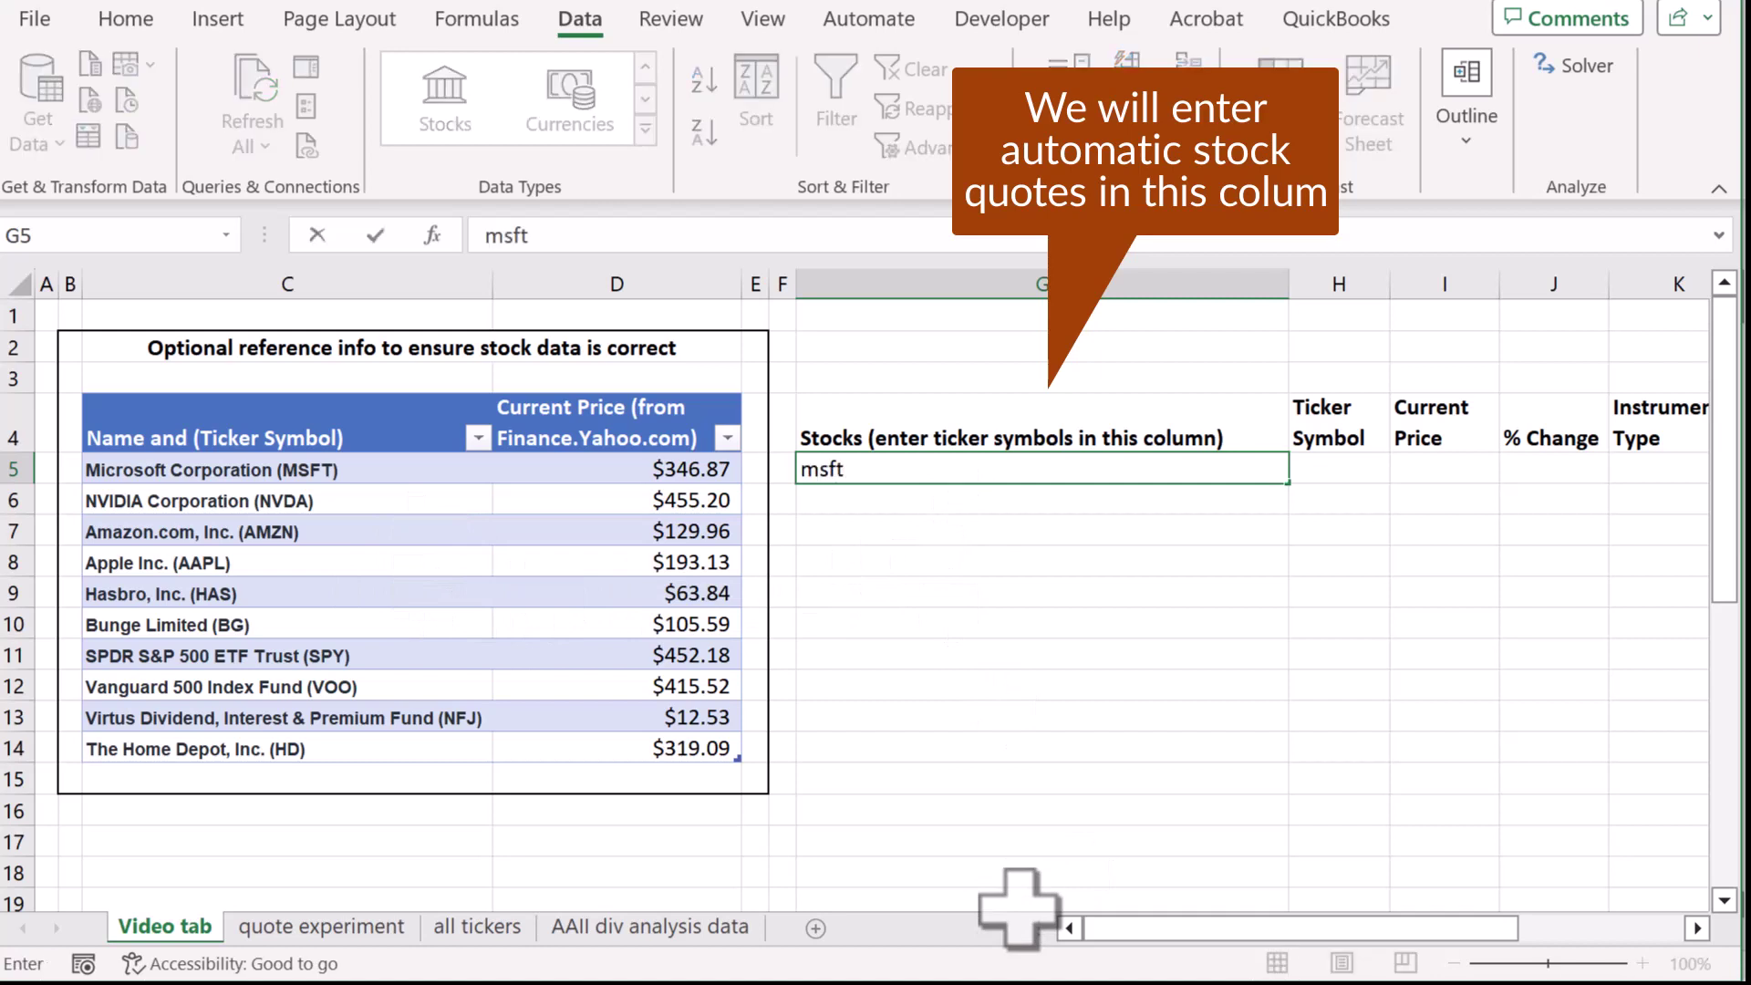
text(ft)
key(Return)
text(nvda)
key(Return)
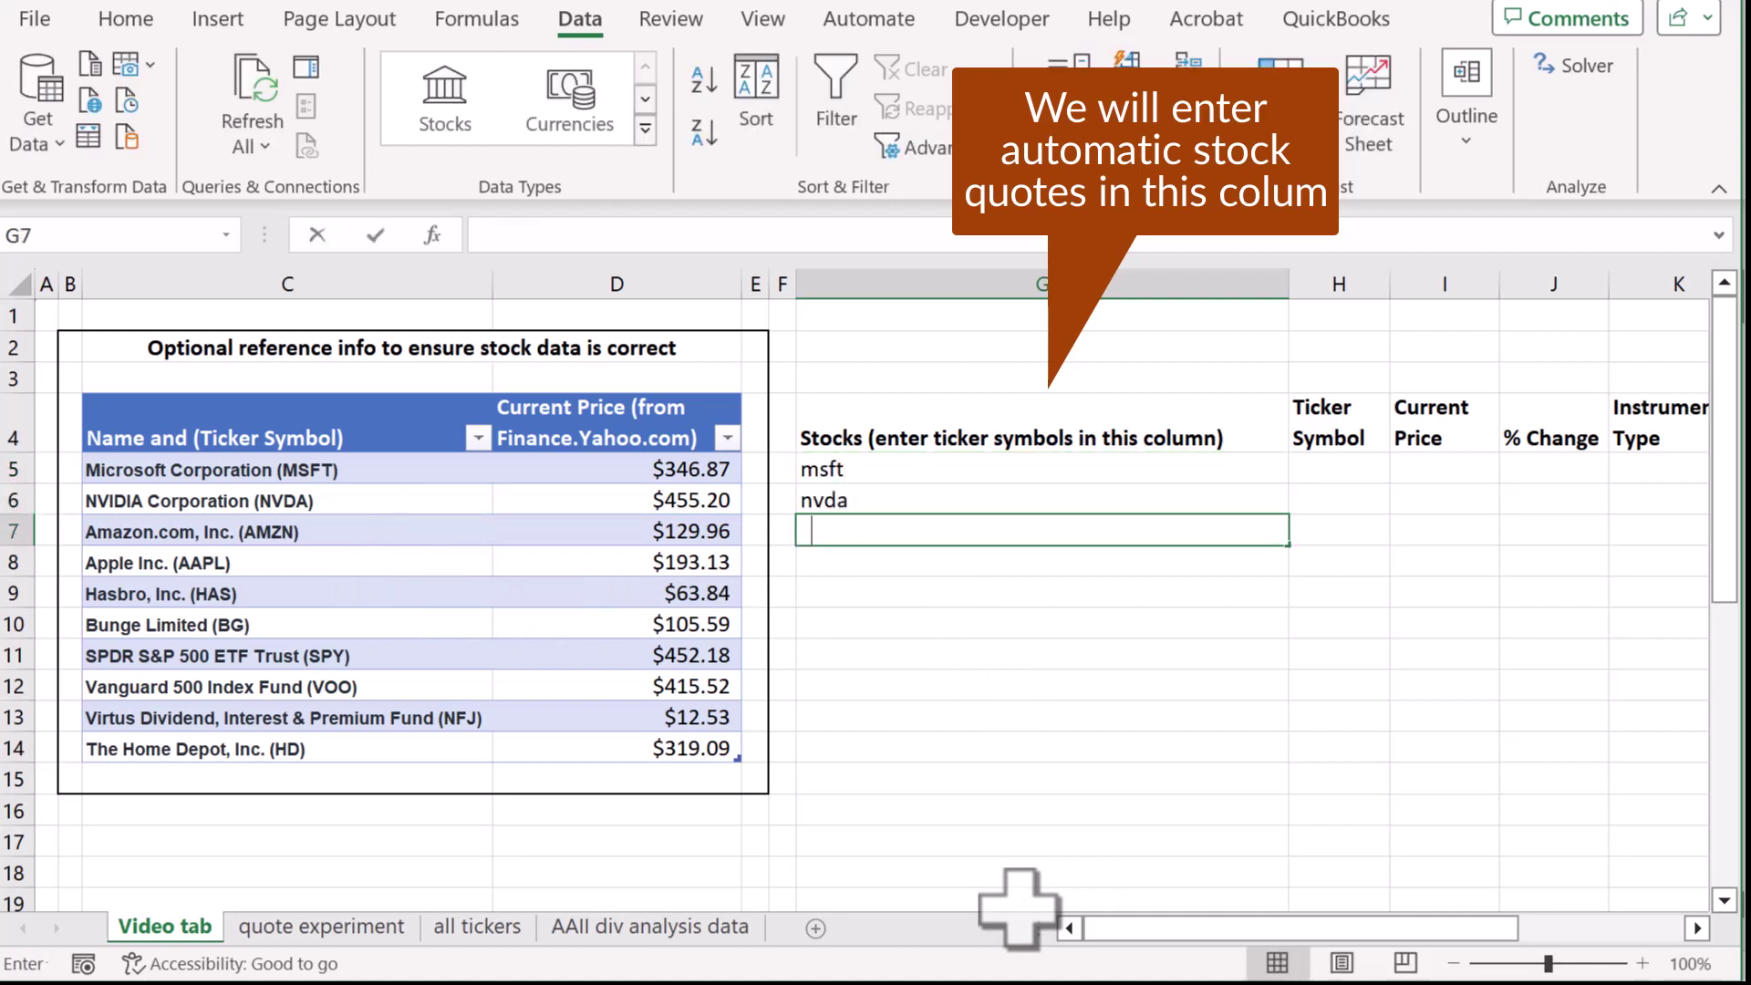
text(amzn)
key(Return)
text(aapl)
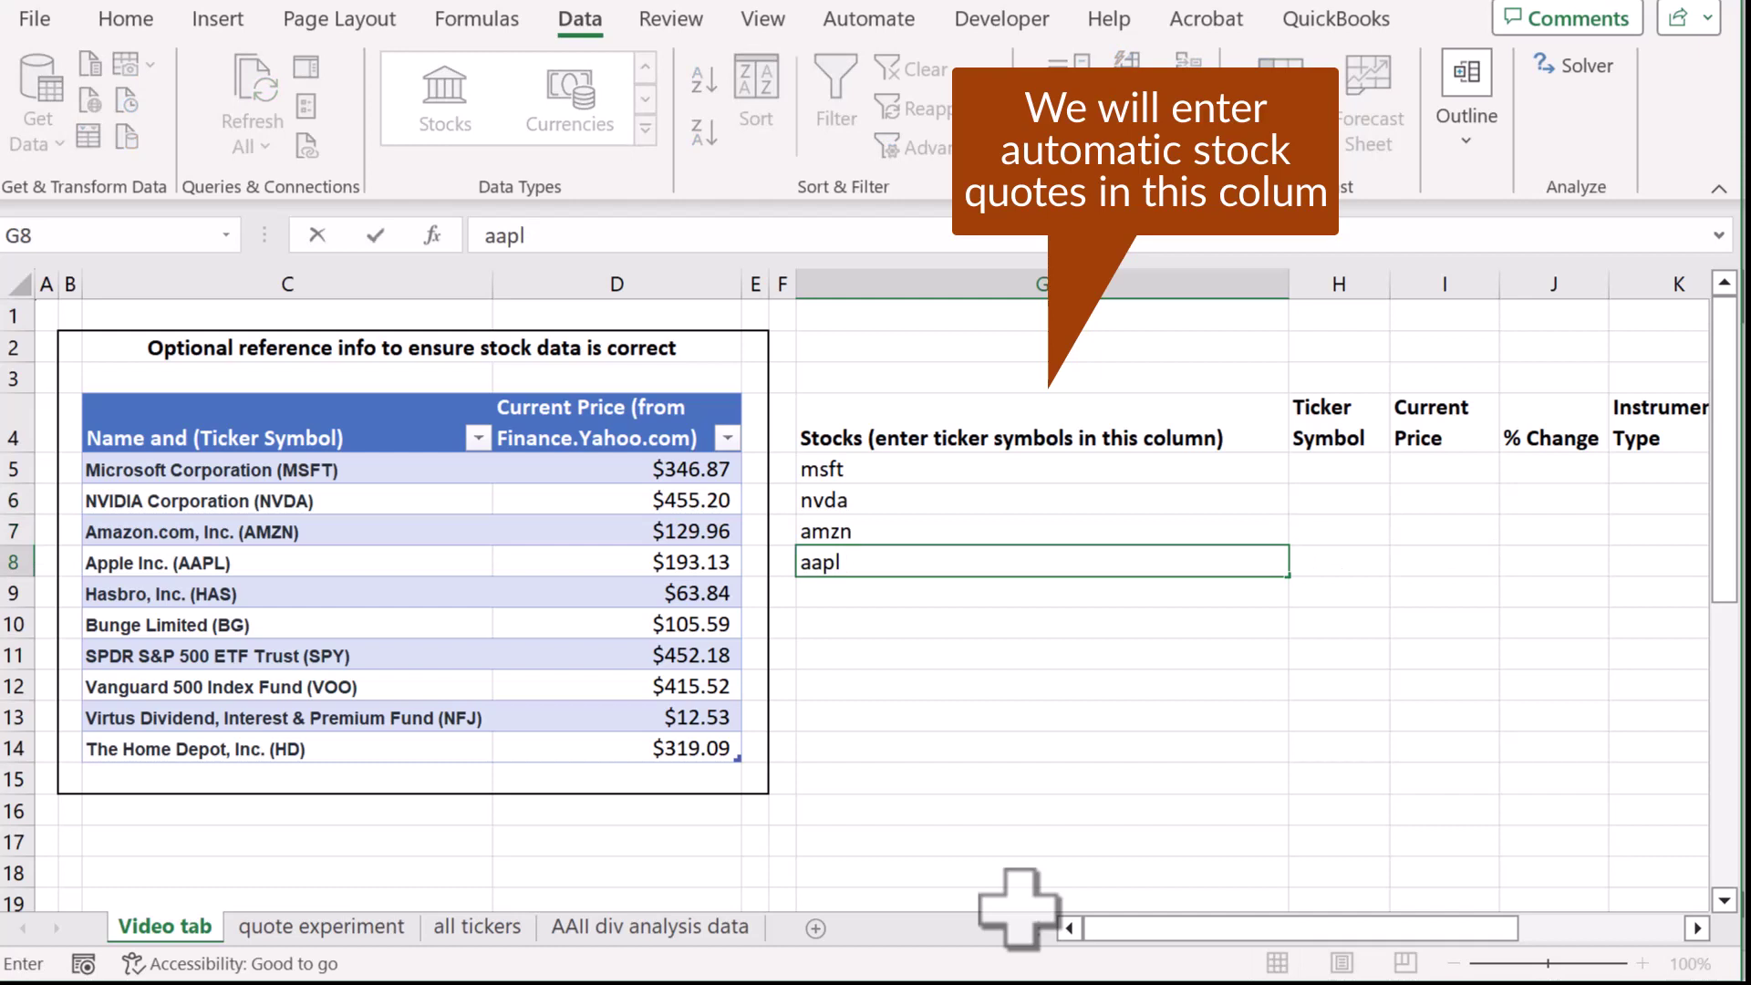
key(Return)
Enter the remaining tickers has, bg, spy, voo and nfj in G9:G13.
text(has)
key(Return)
text(bg)
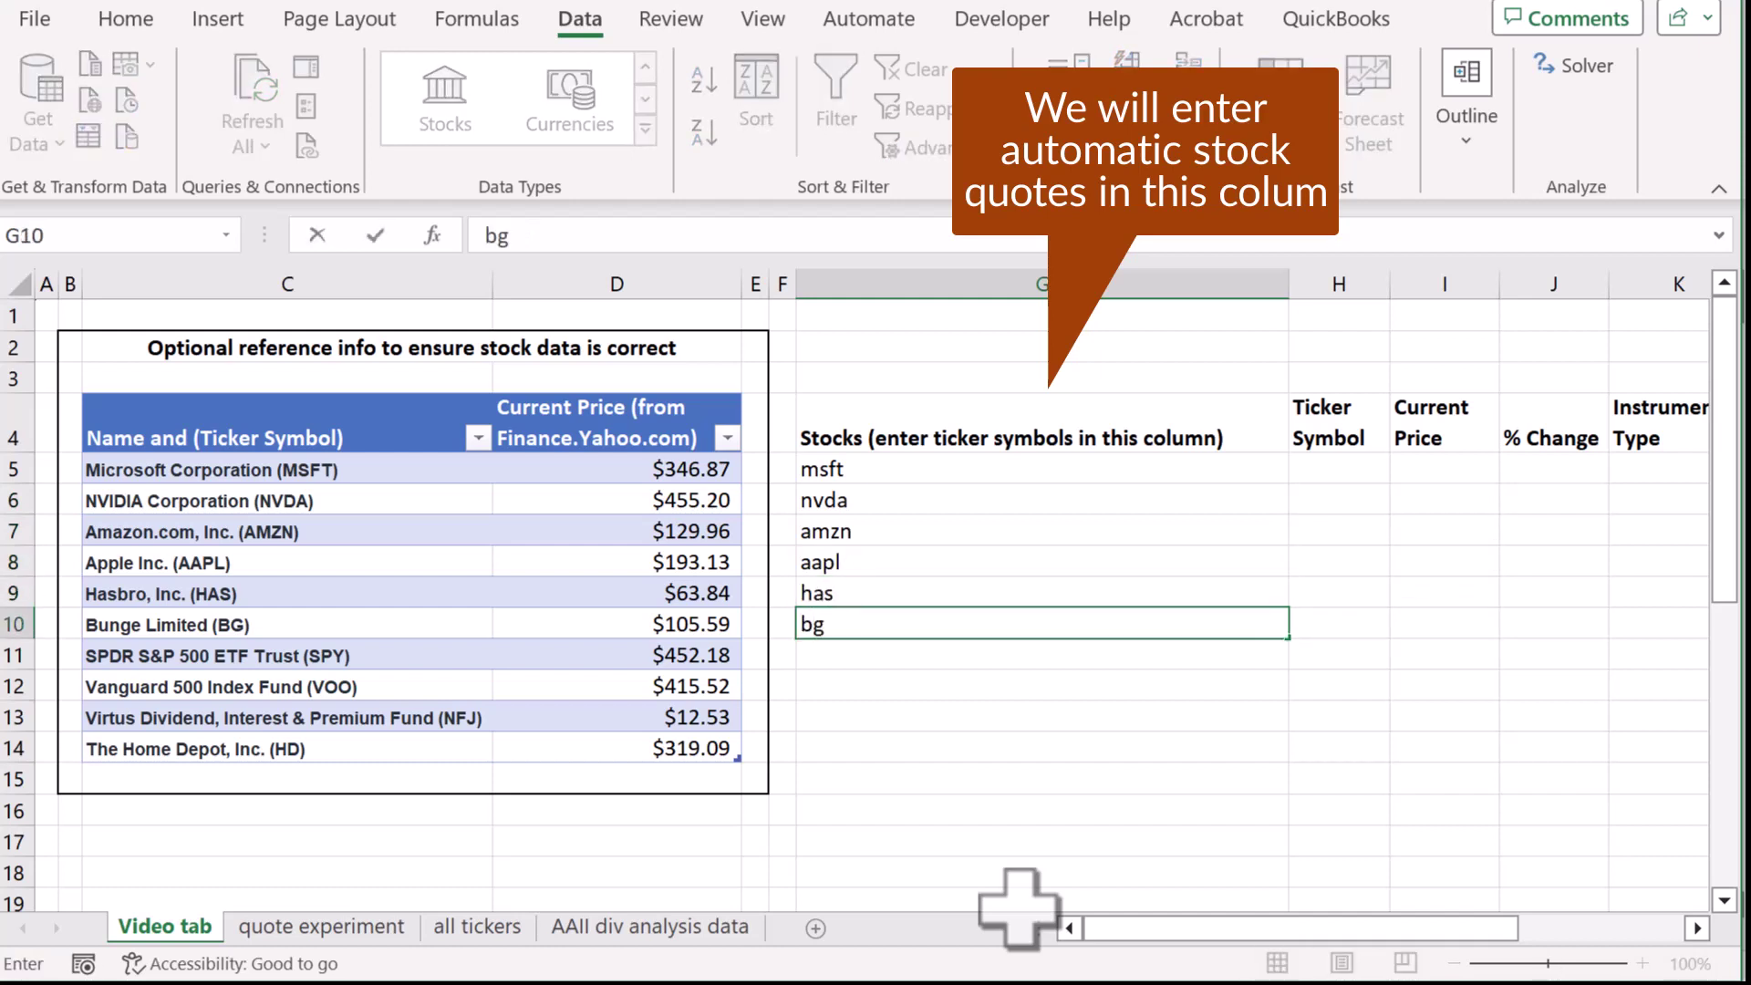
key(Return)
text(spy)
key(Return)
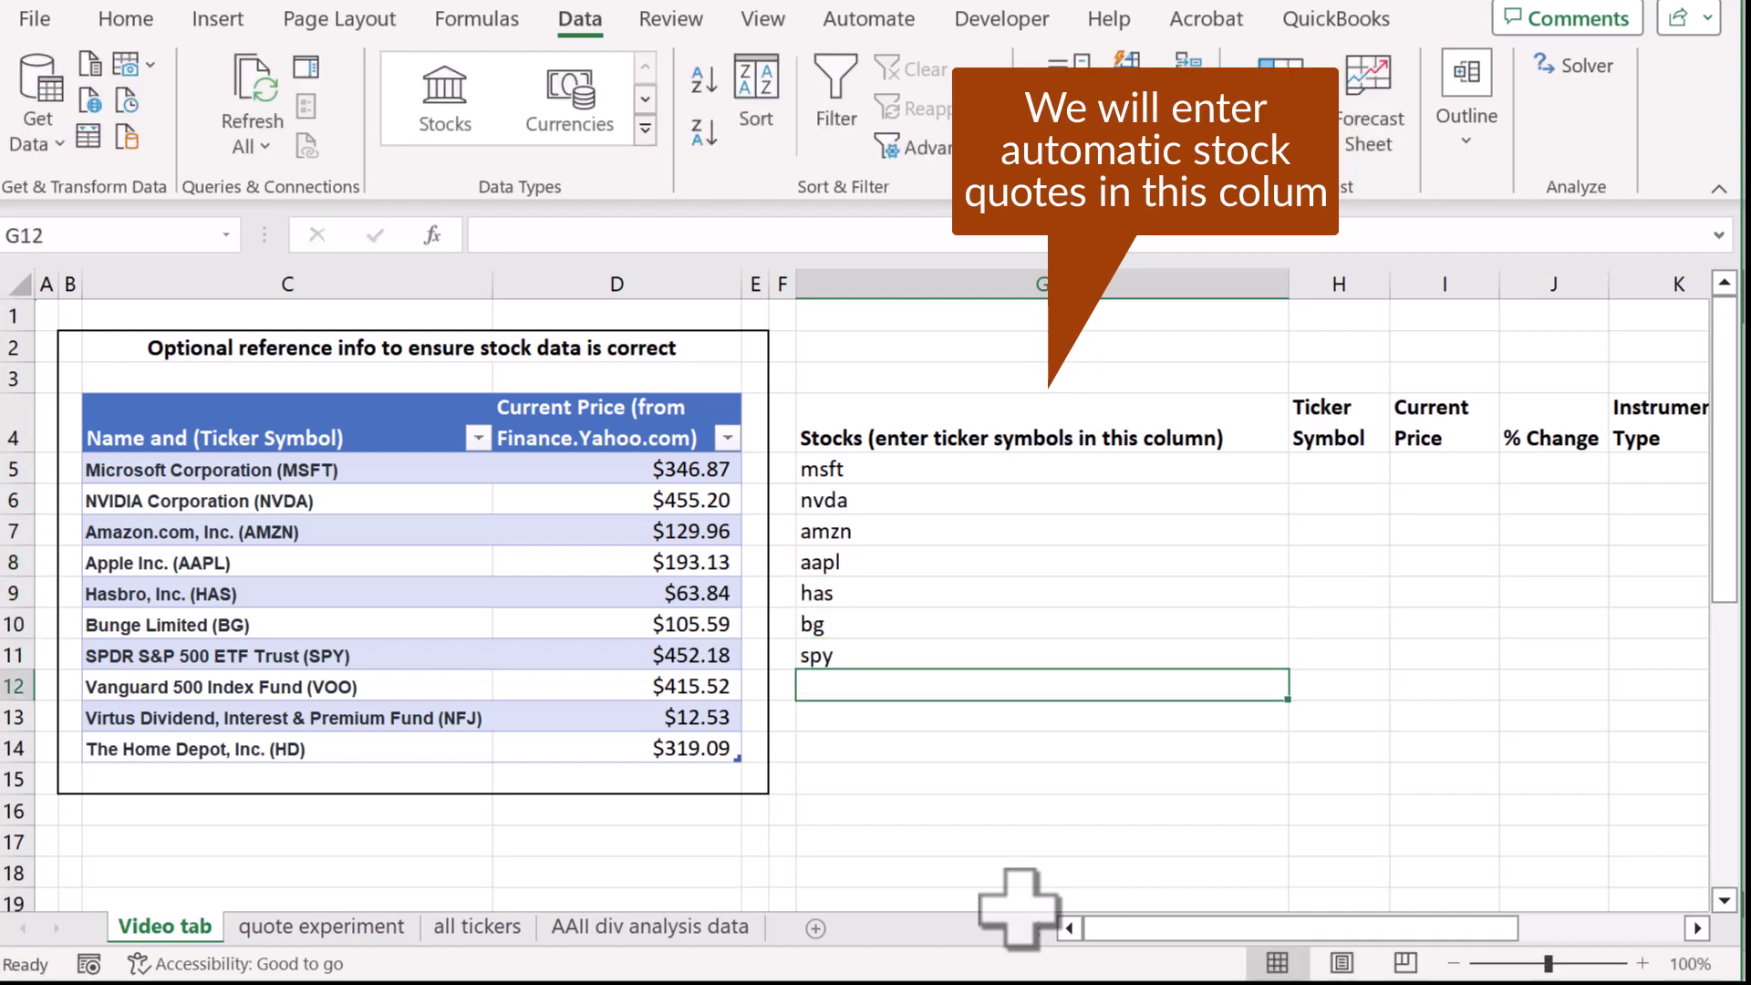
text(voo)
key(Return)
text(nfj)
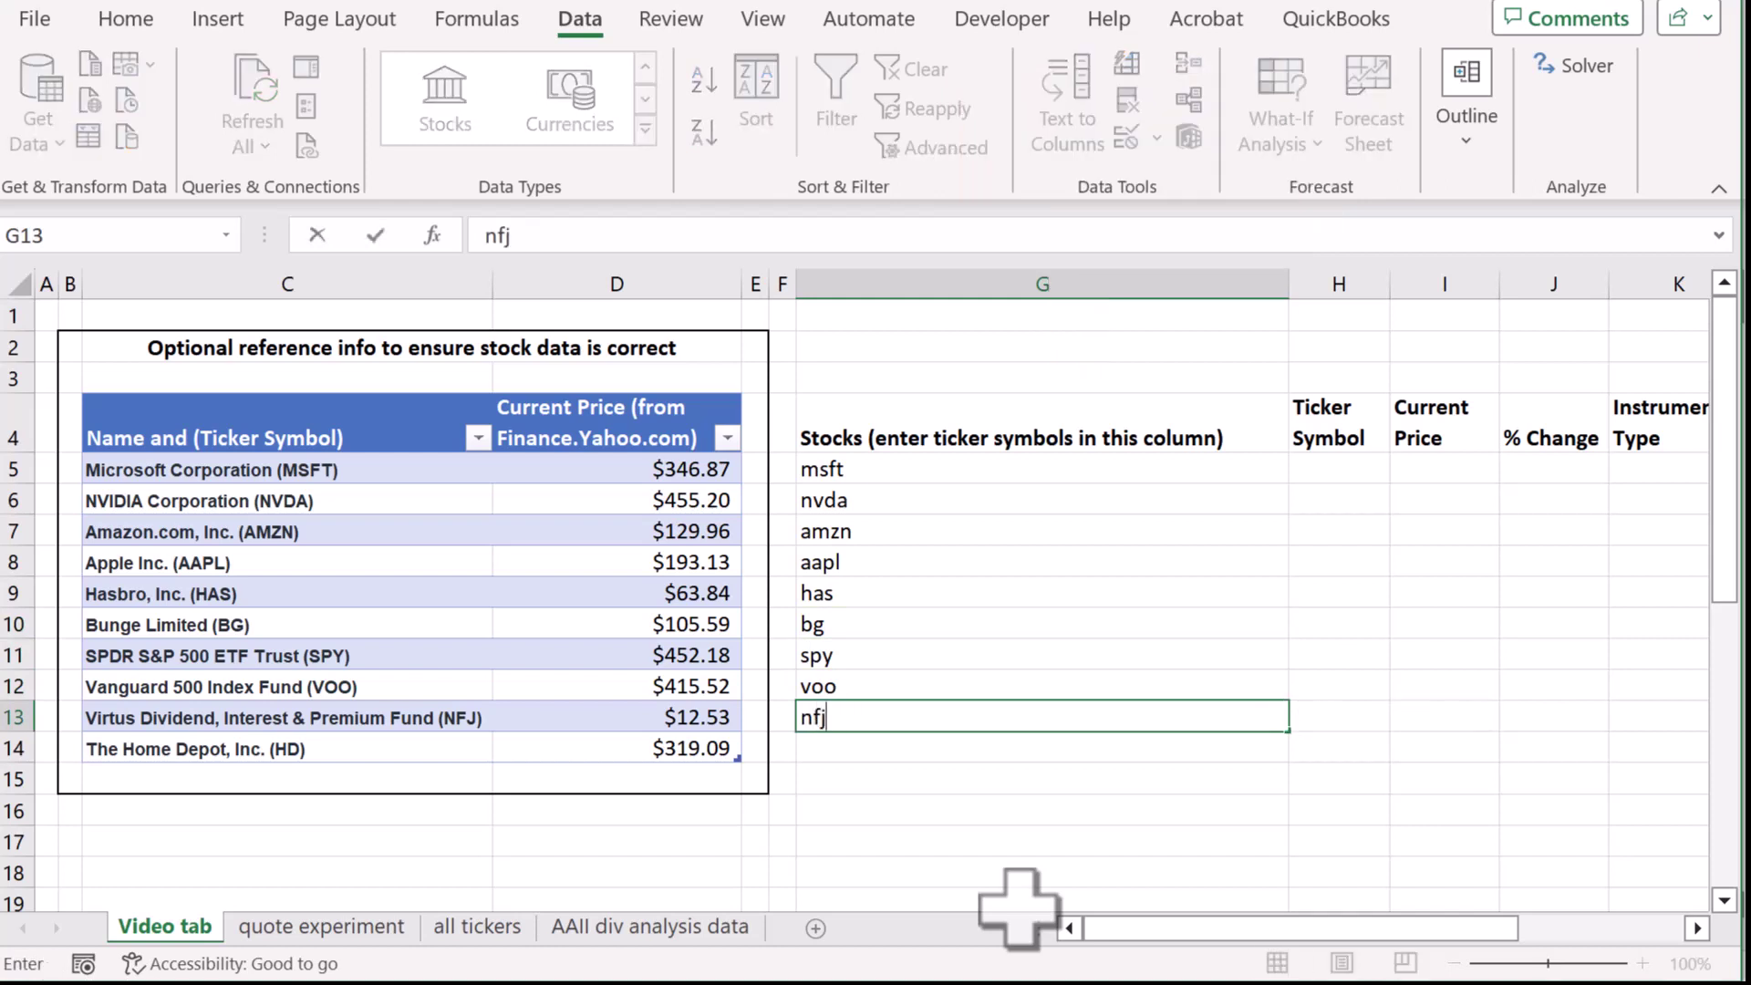
key(Tab)
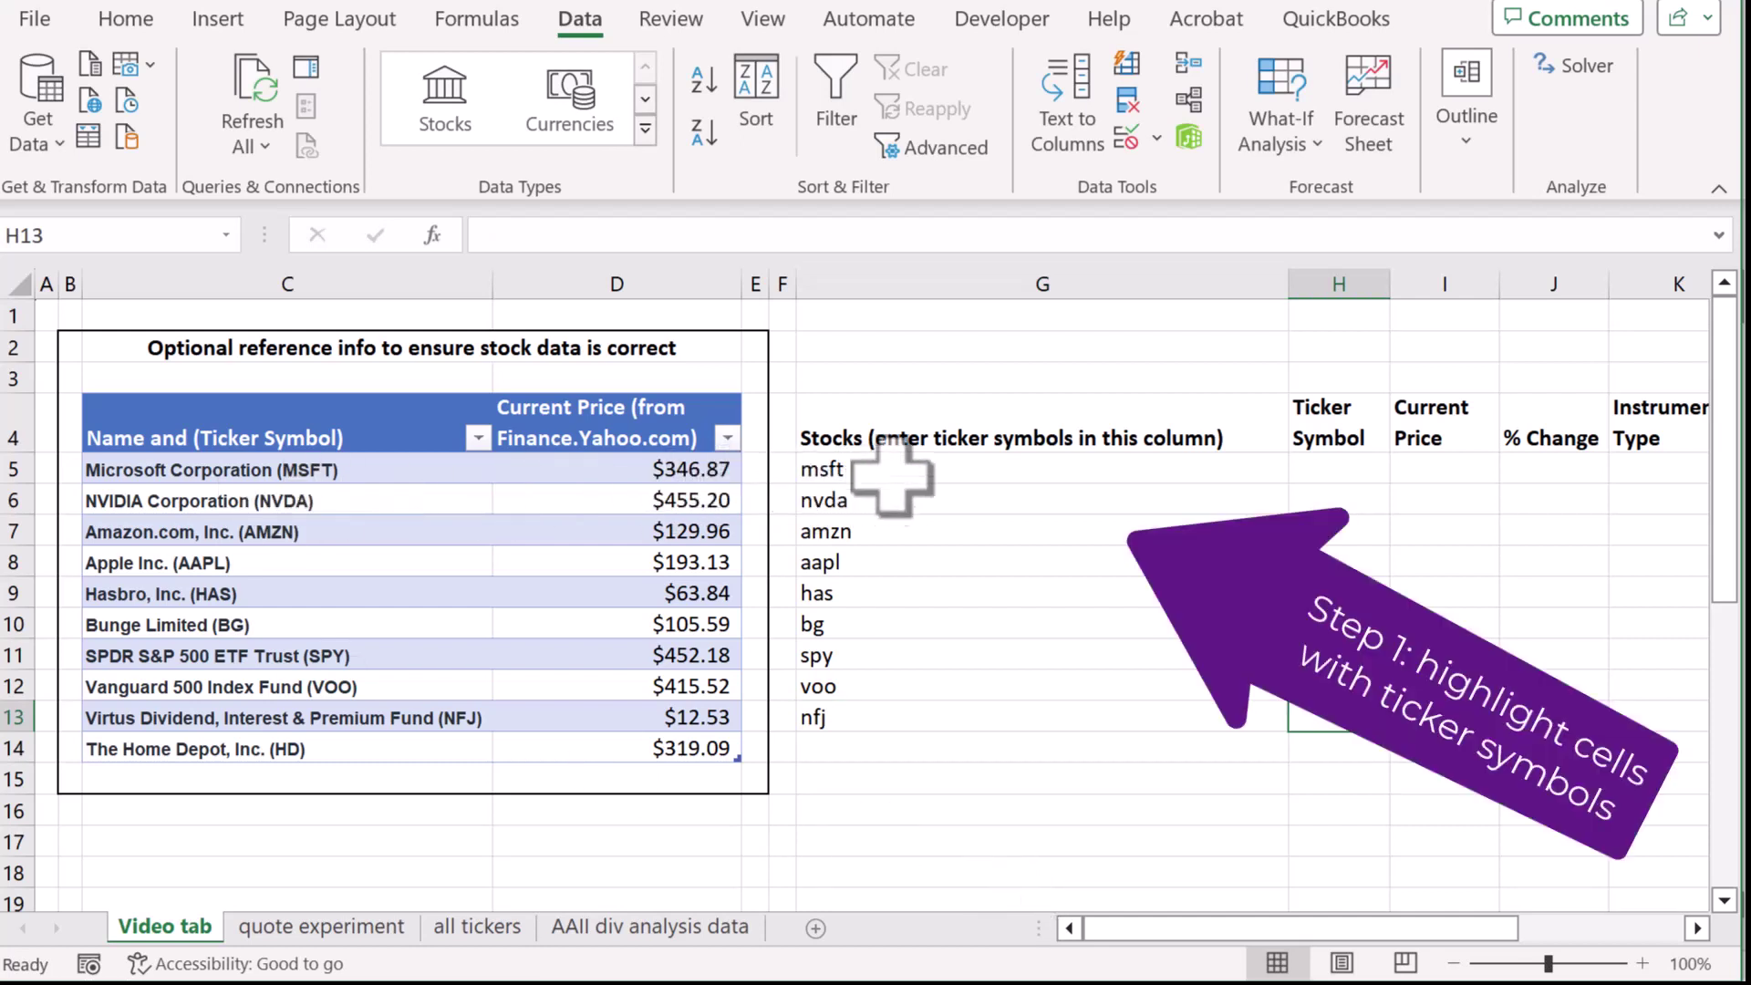
Convert the tickers in G5:G13 to the Stocks data type, e.g. MICROSOFT CORPORATION (XNAS:MSFT).
drag(903, 470, 895, 700)
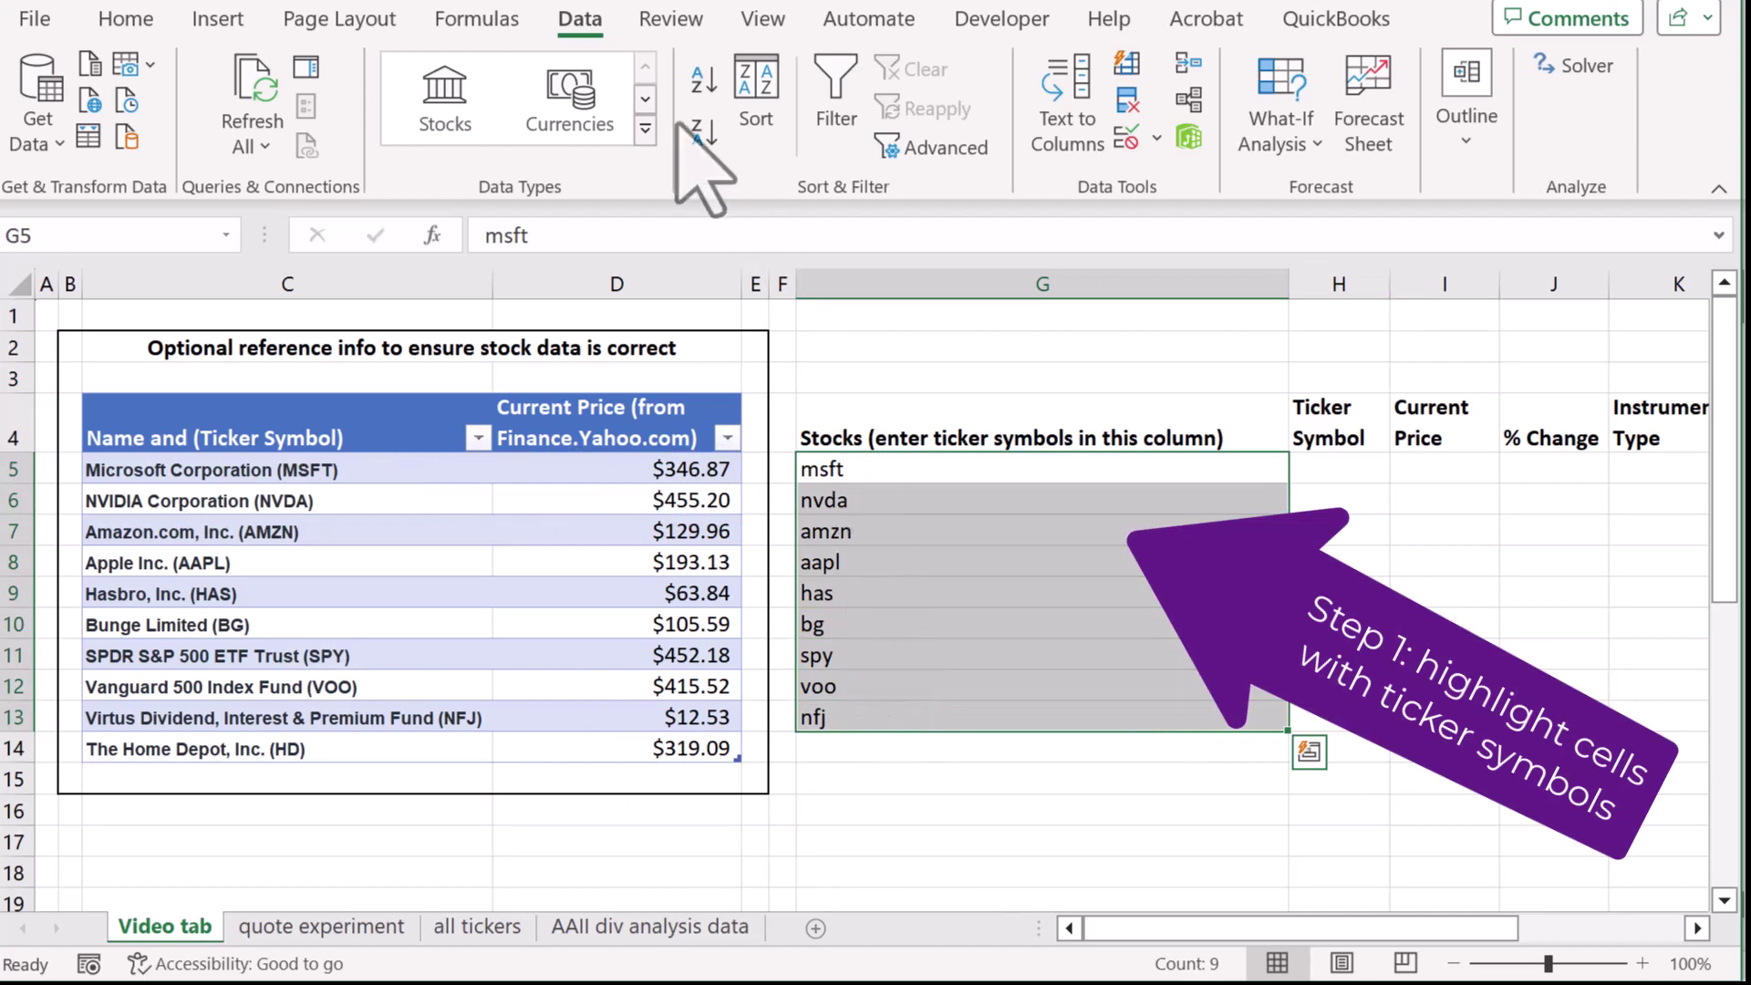
click(126, 19)
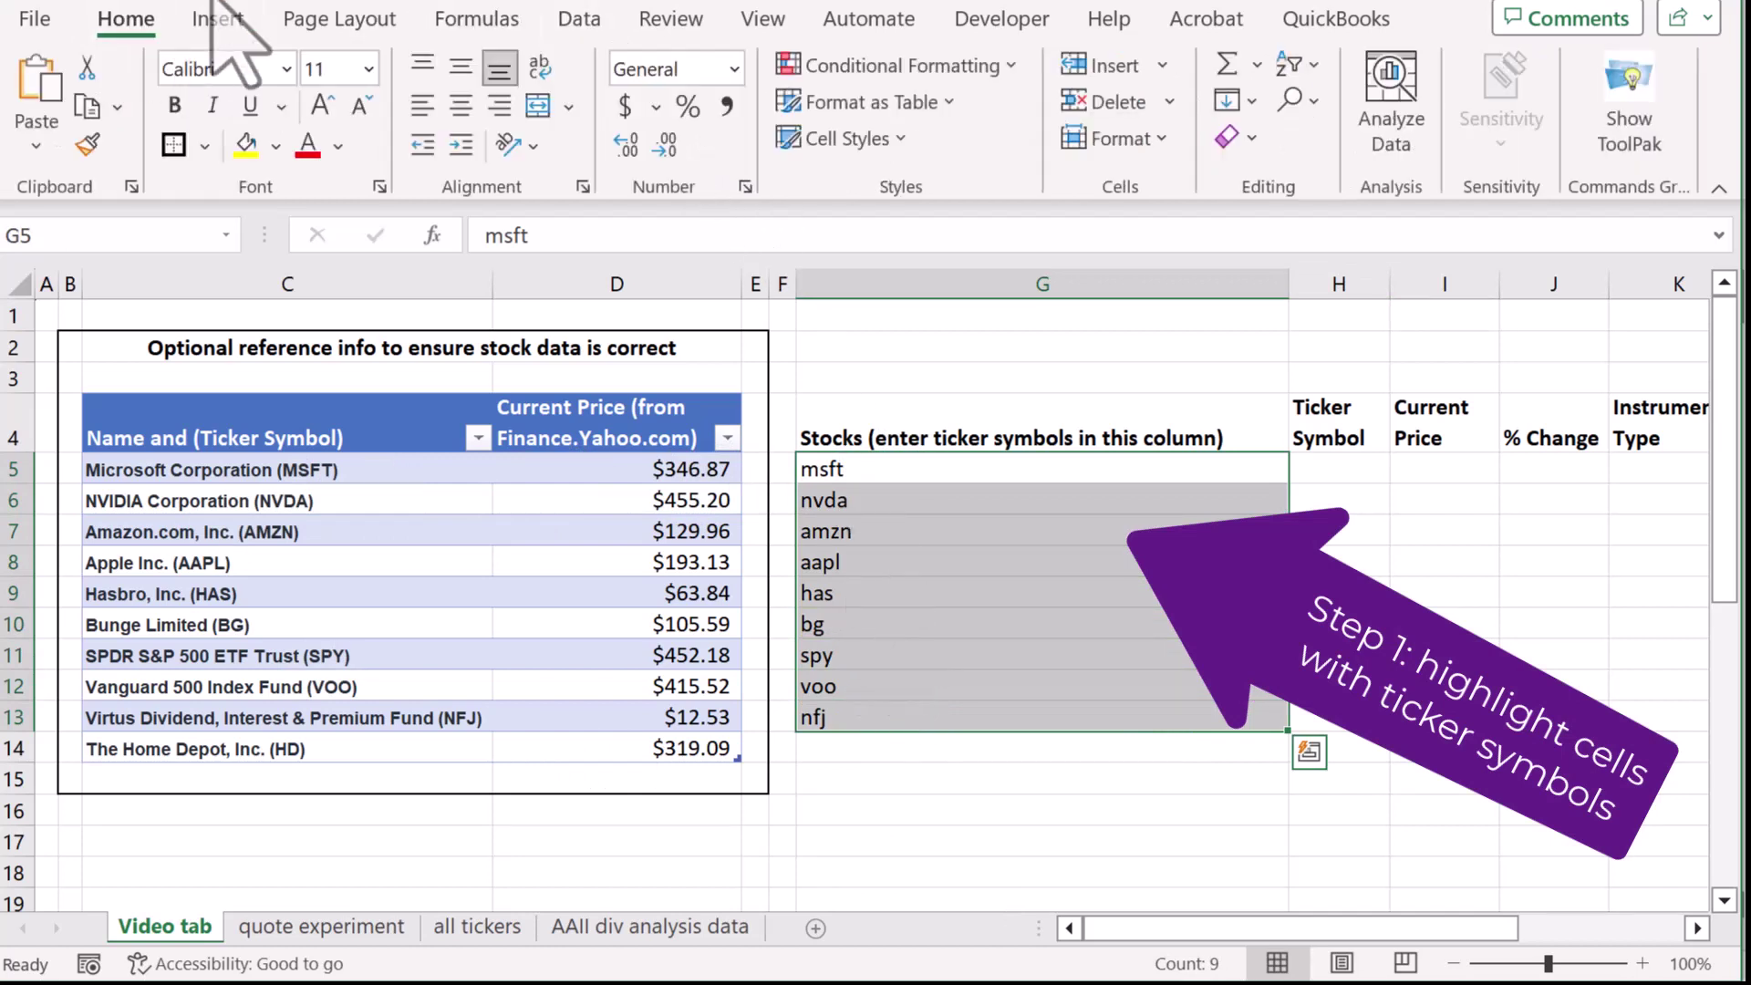
click(567, 19)
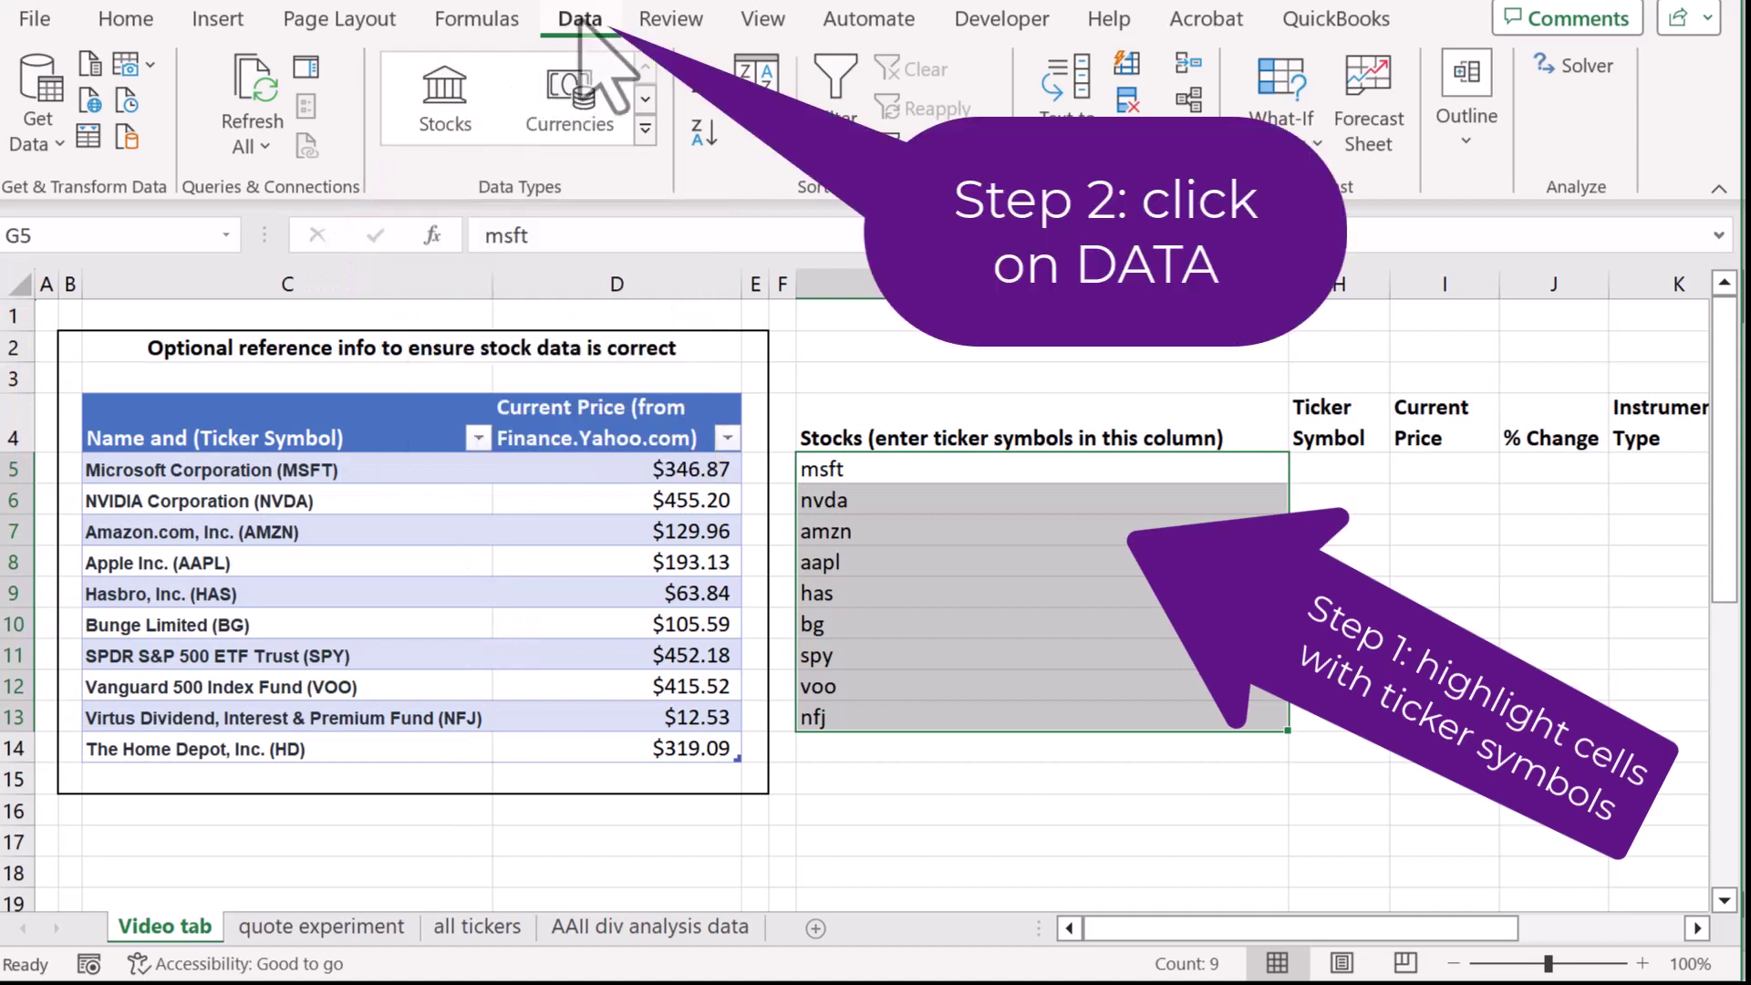
click(453, 91)
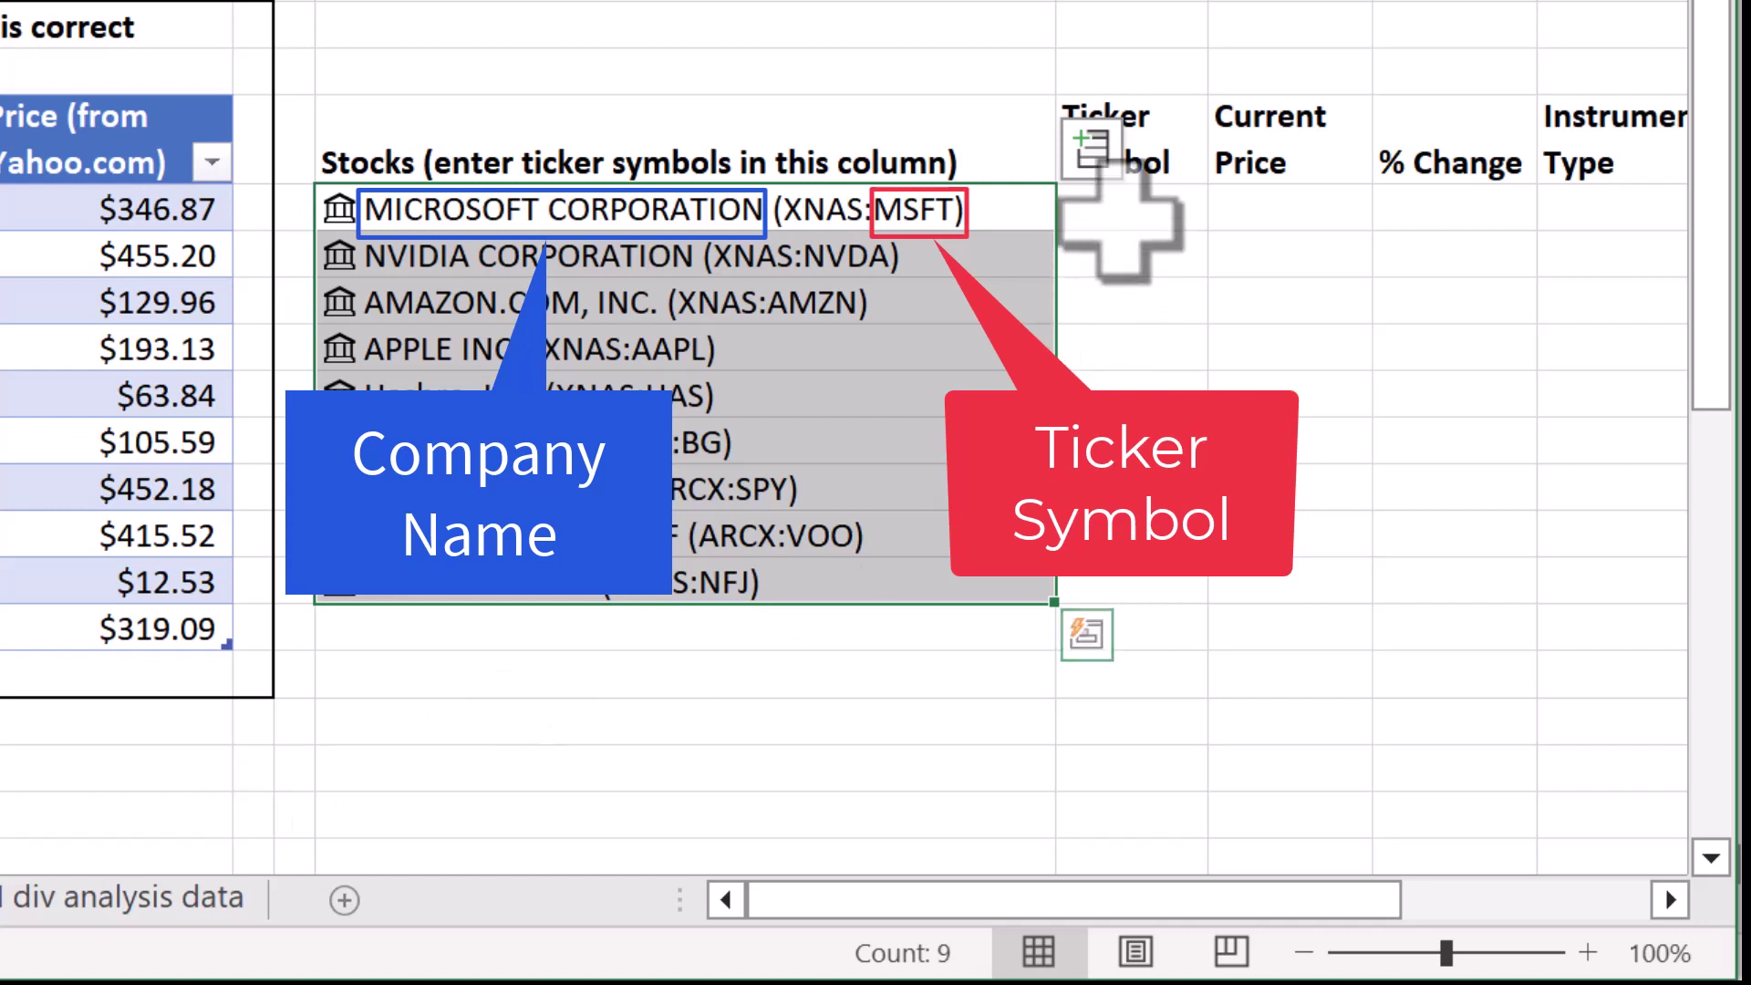
click(763, 722)
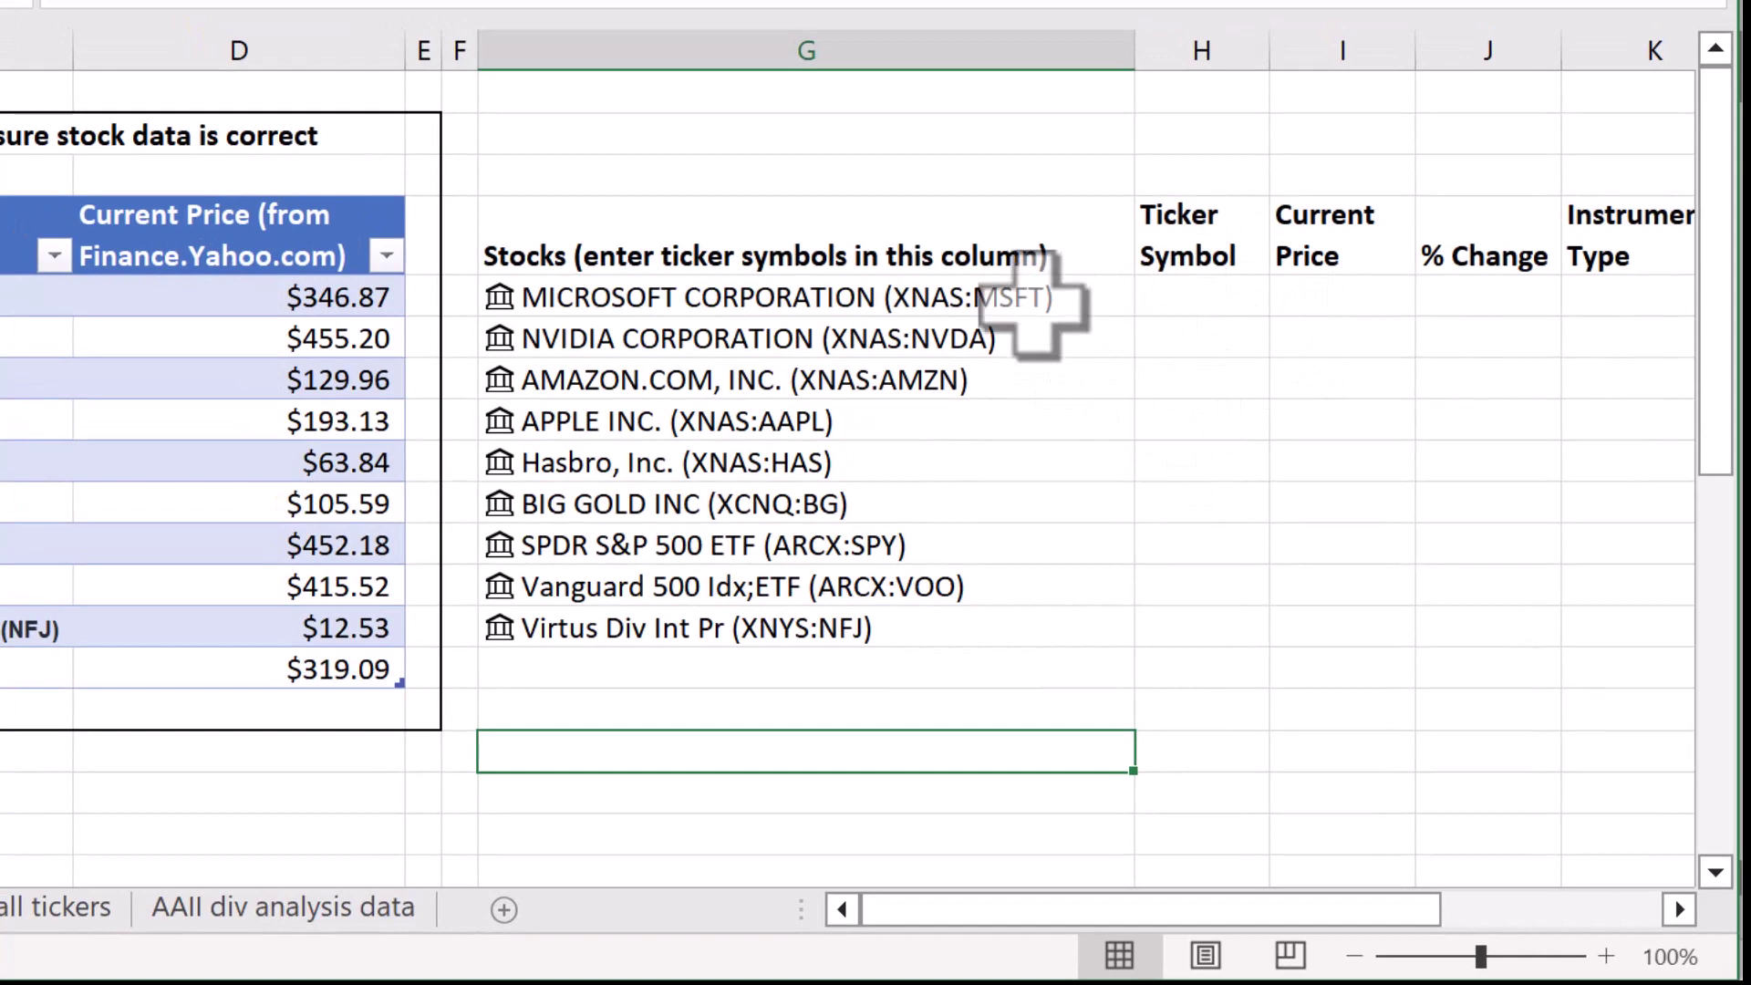
Insert the Ticker symbol field for the nine linked stocks, giving MSFT through NFJ.
drag(1034, 306, 985, 625)
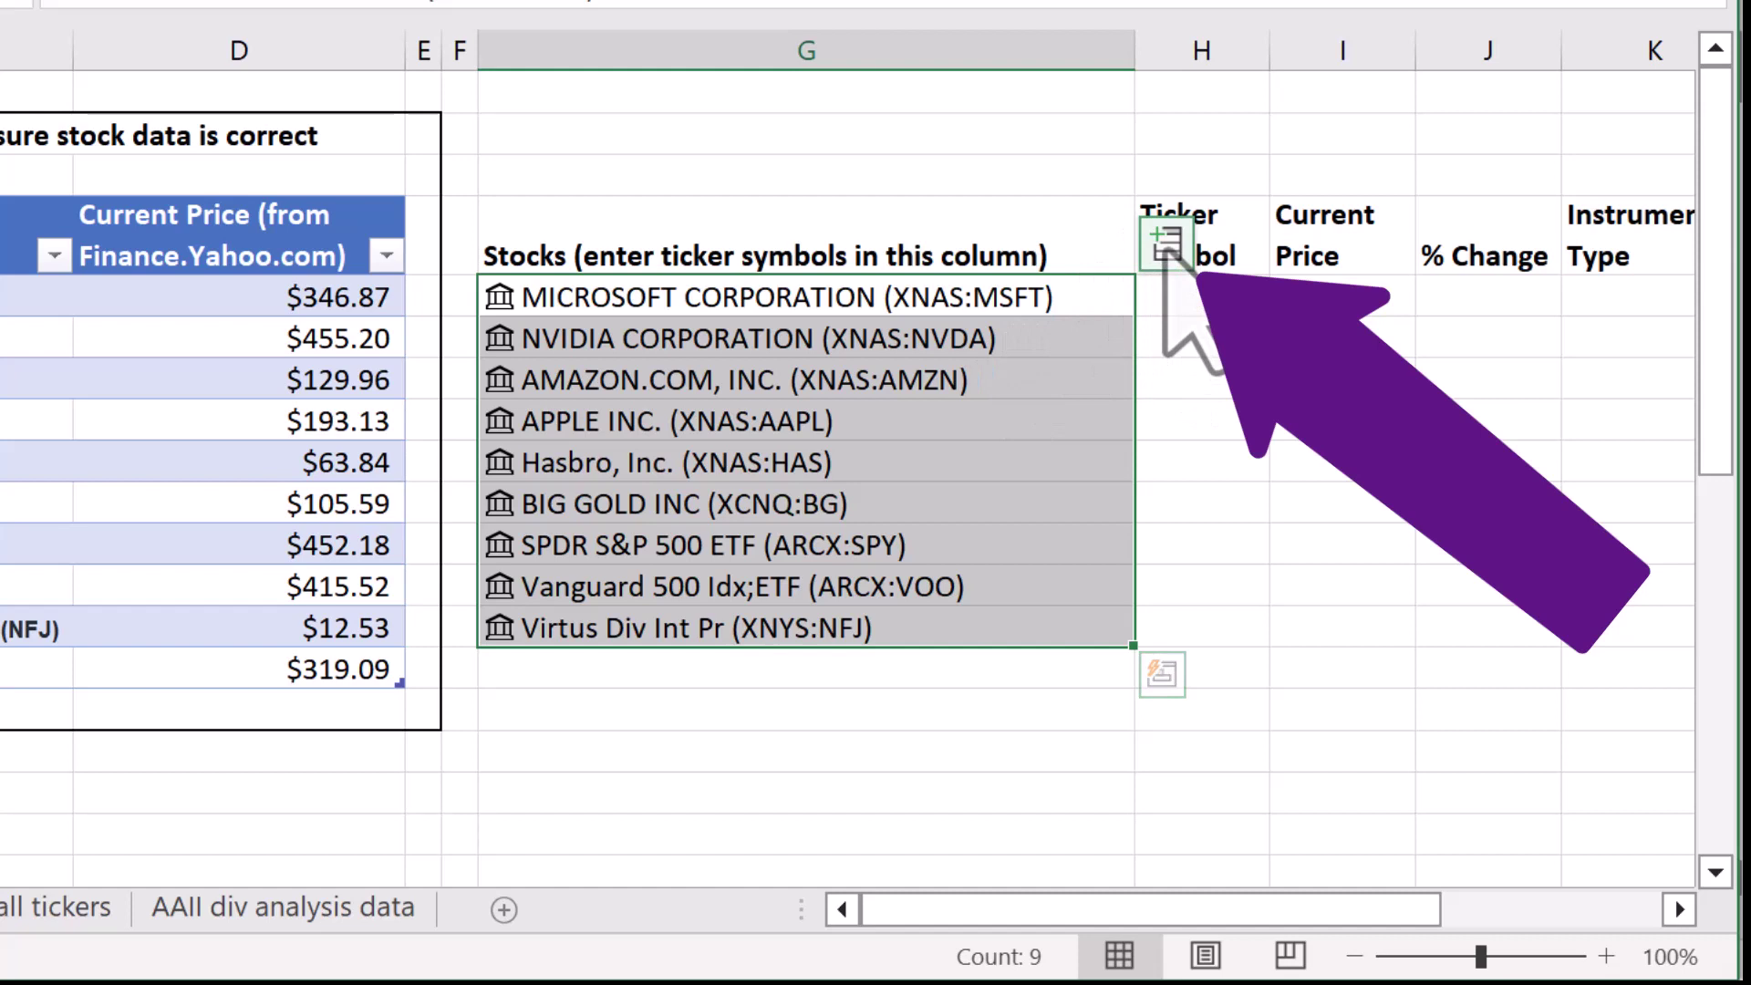
click(1166, 255)
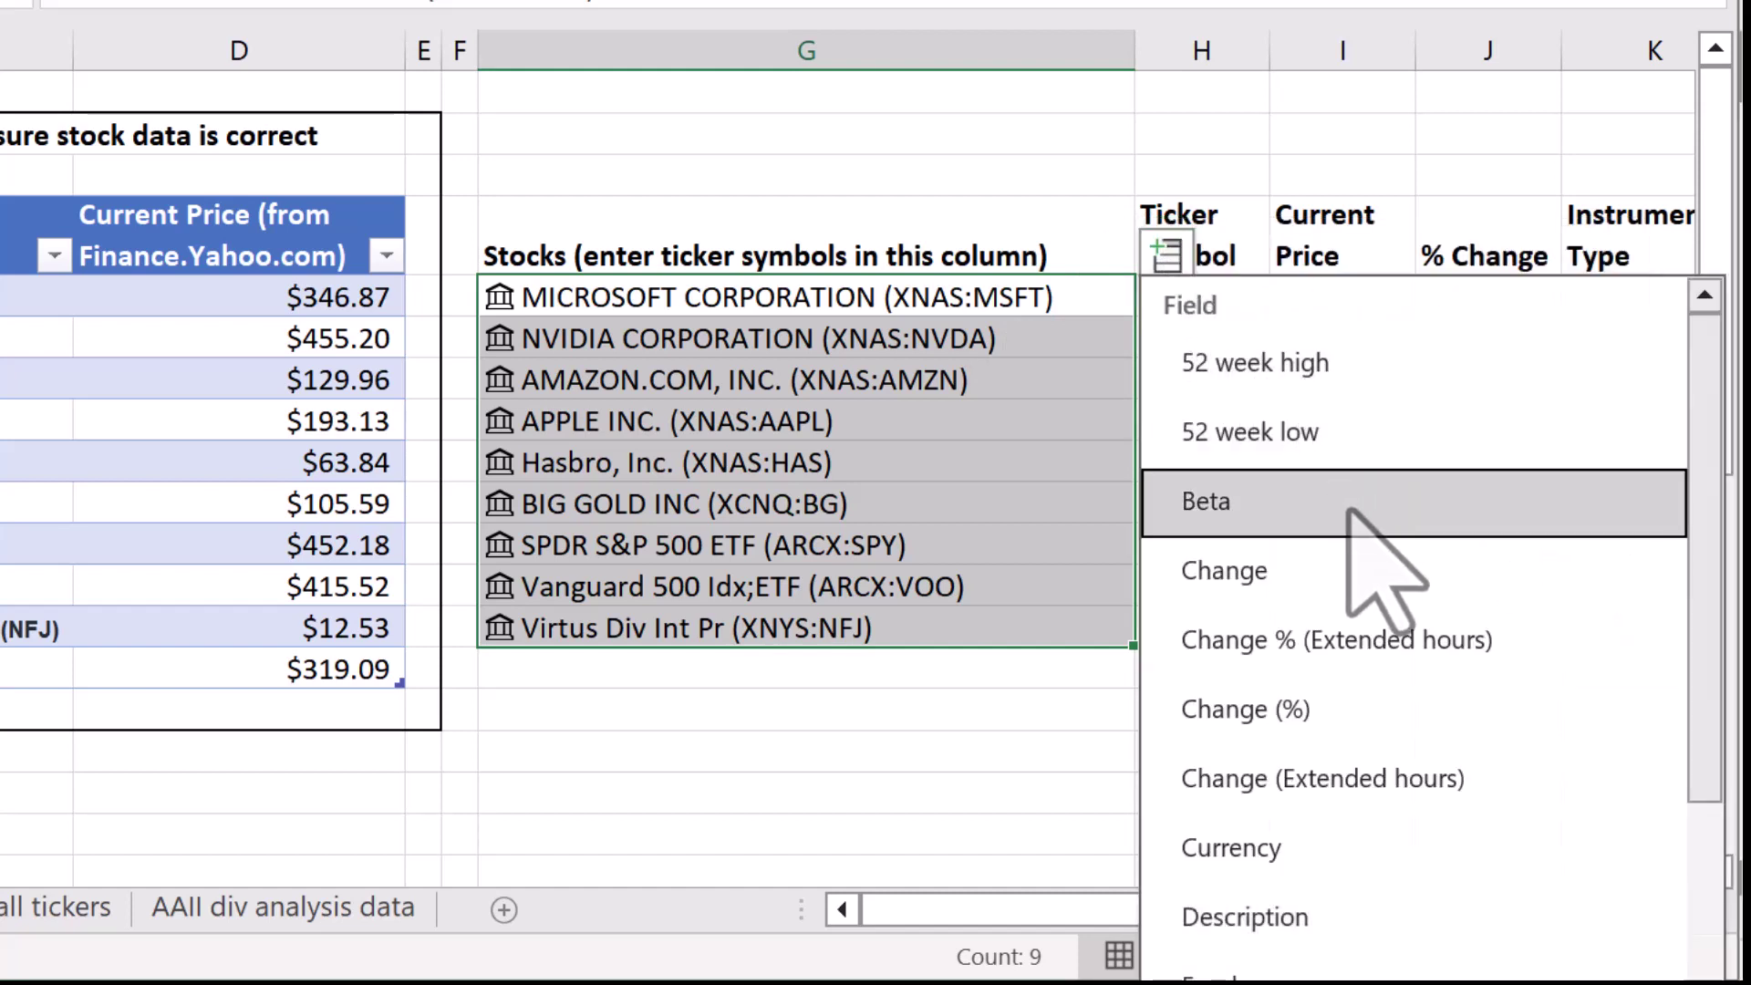
scroll(1376, 547, down, 3)
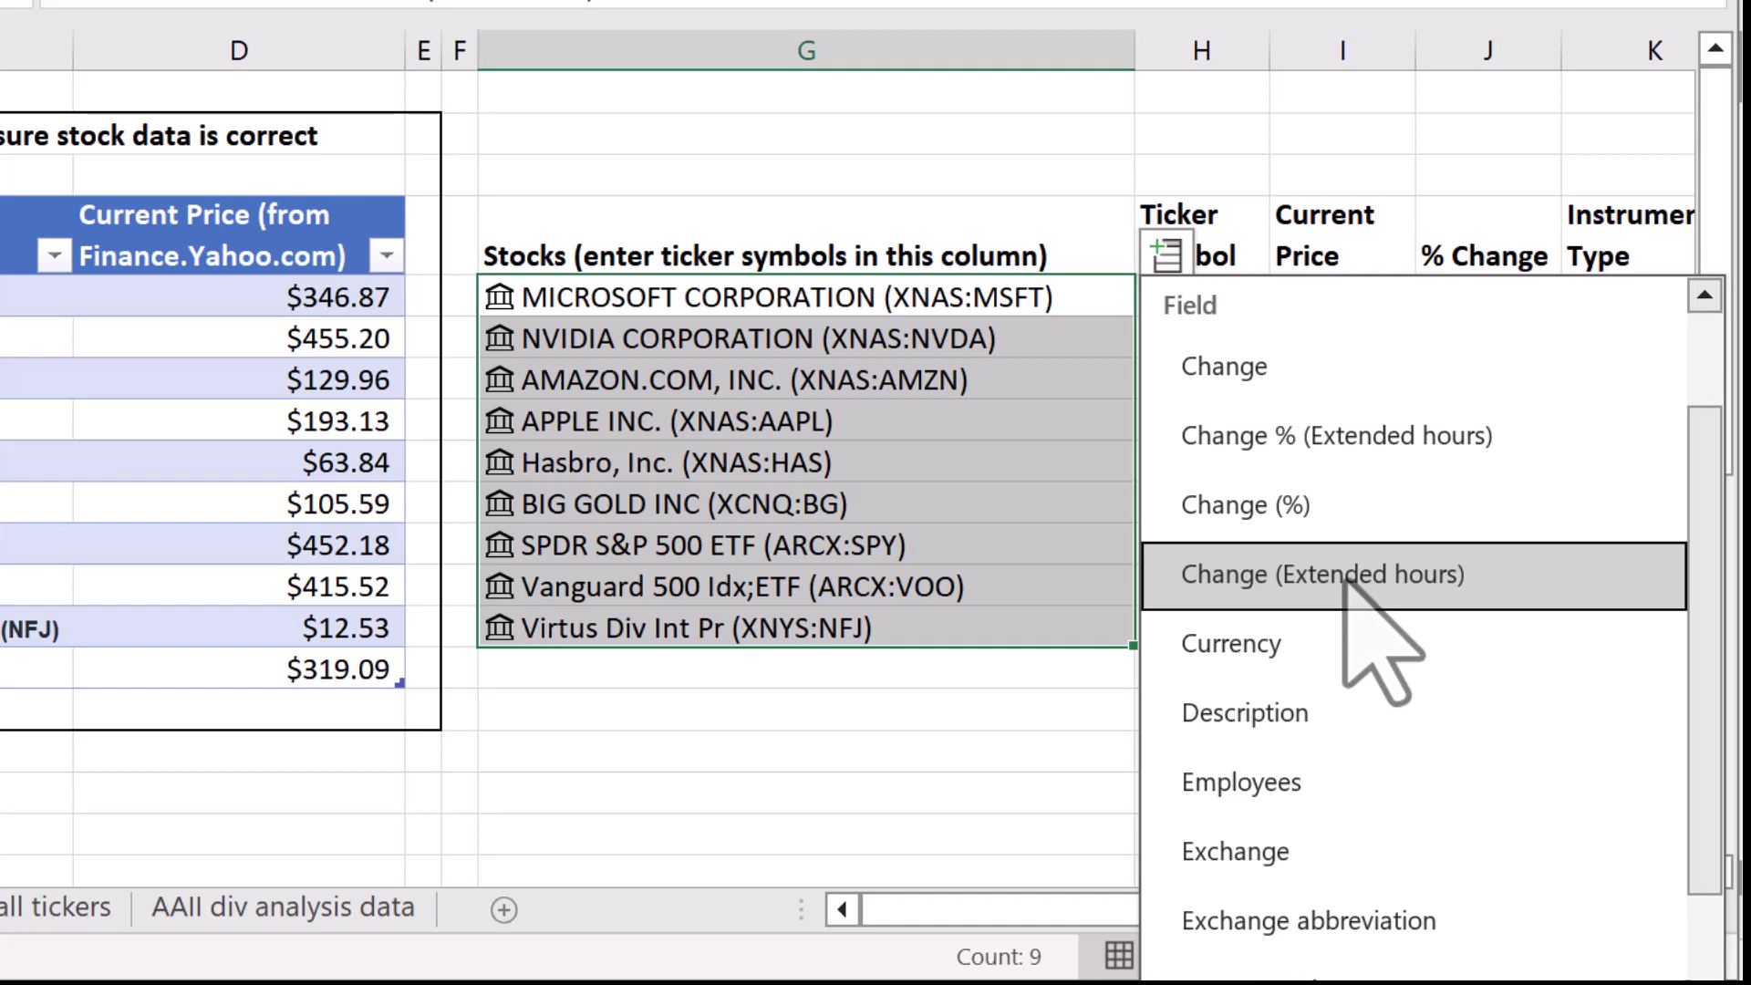
scroll(1345, 584, down, 10)
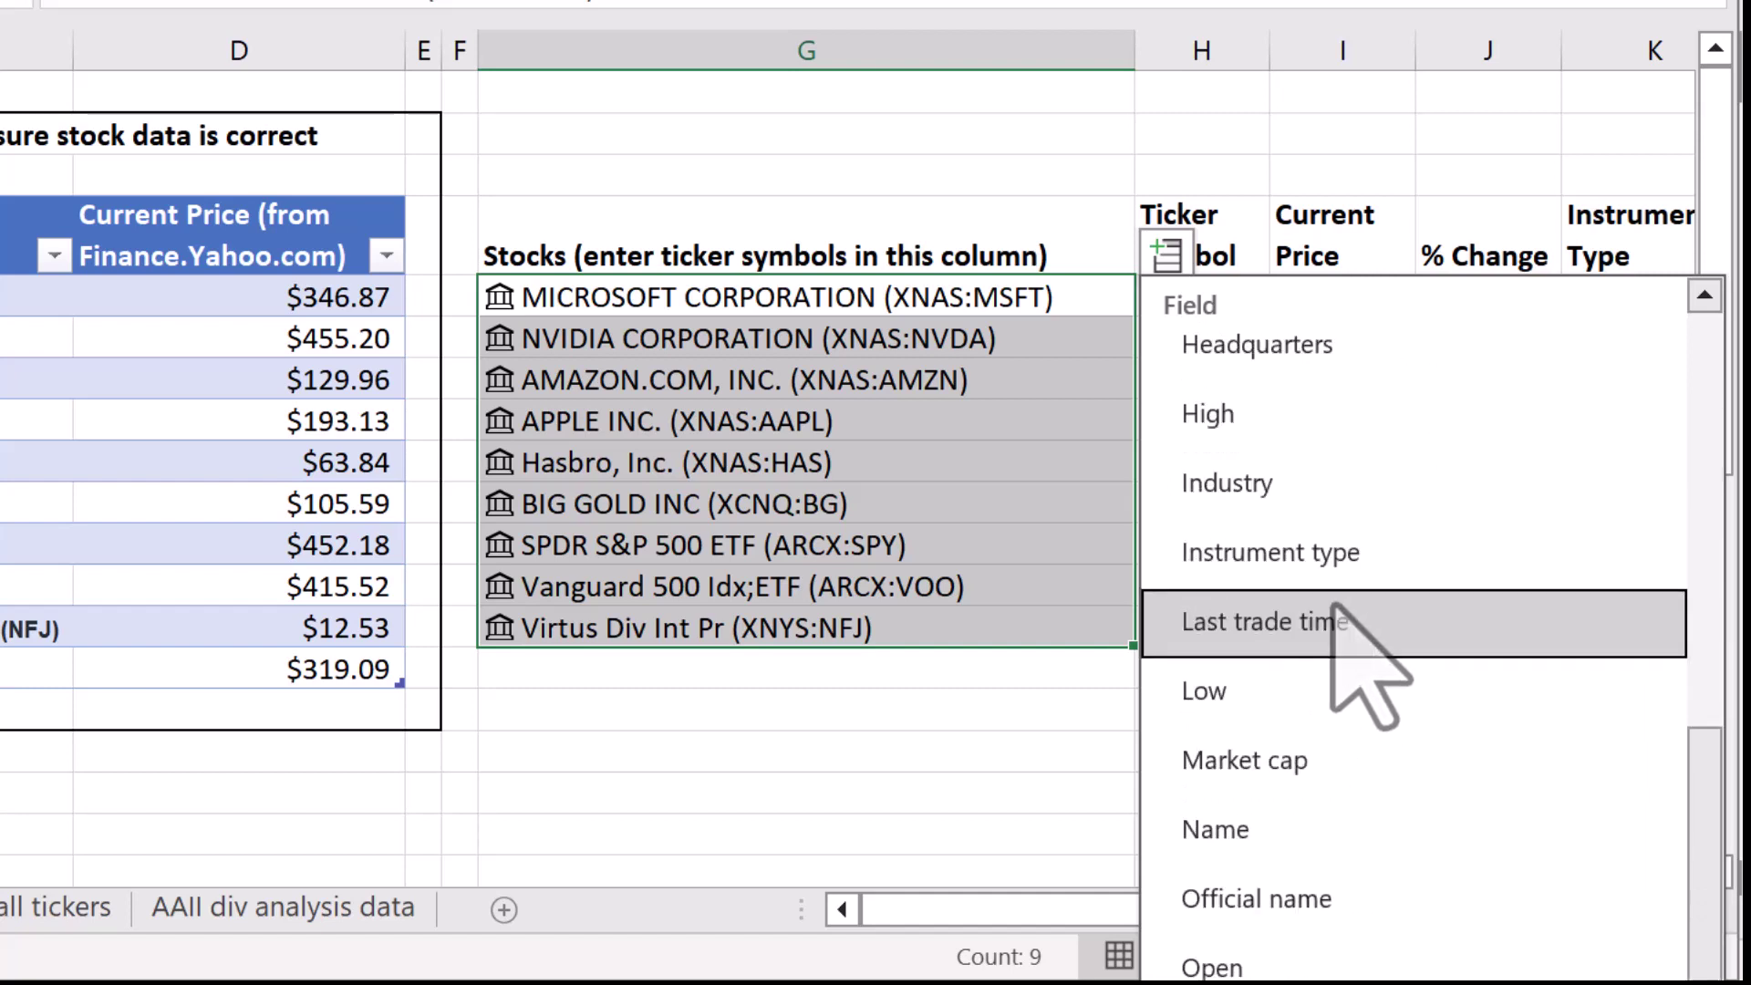
scroll(1333, 606, down, 4)
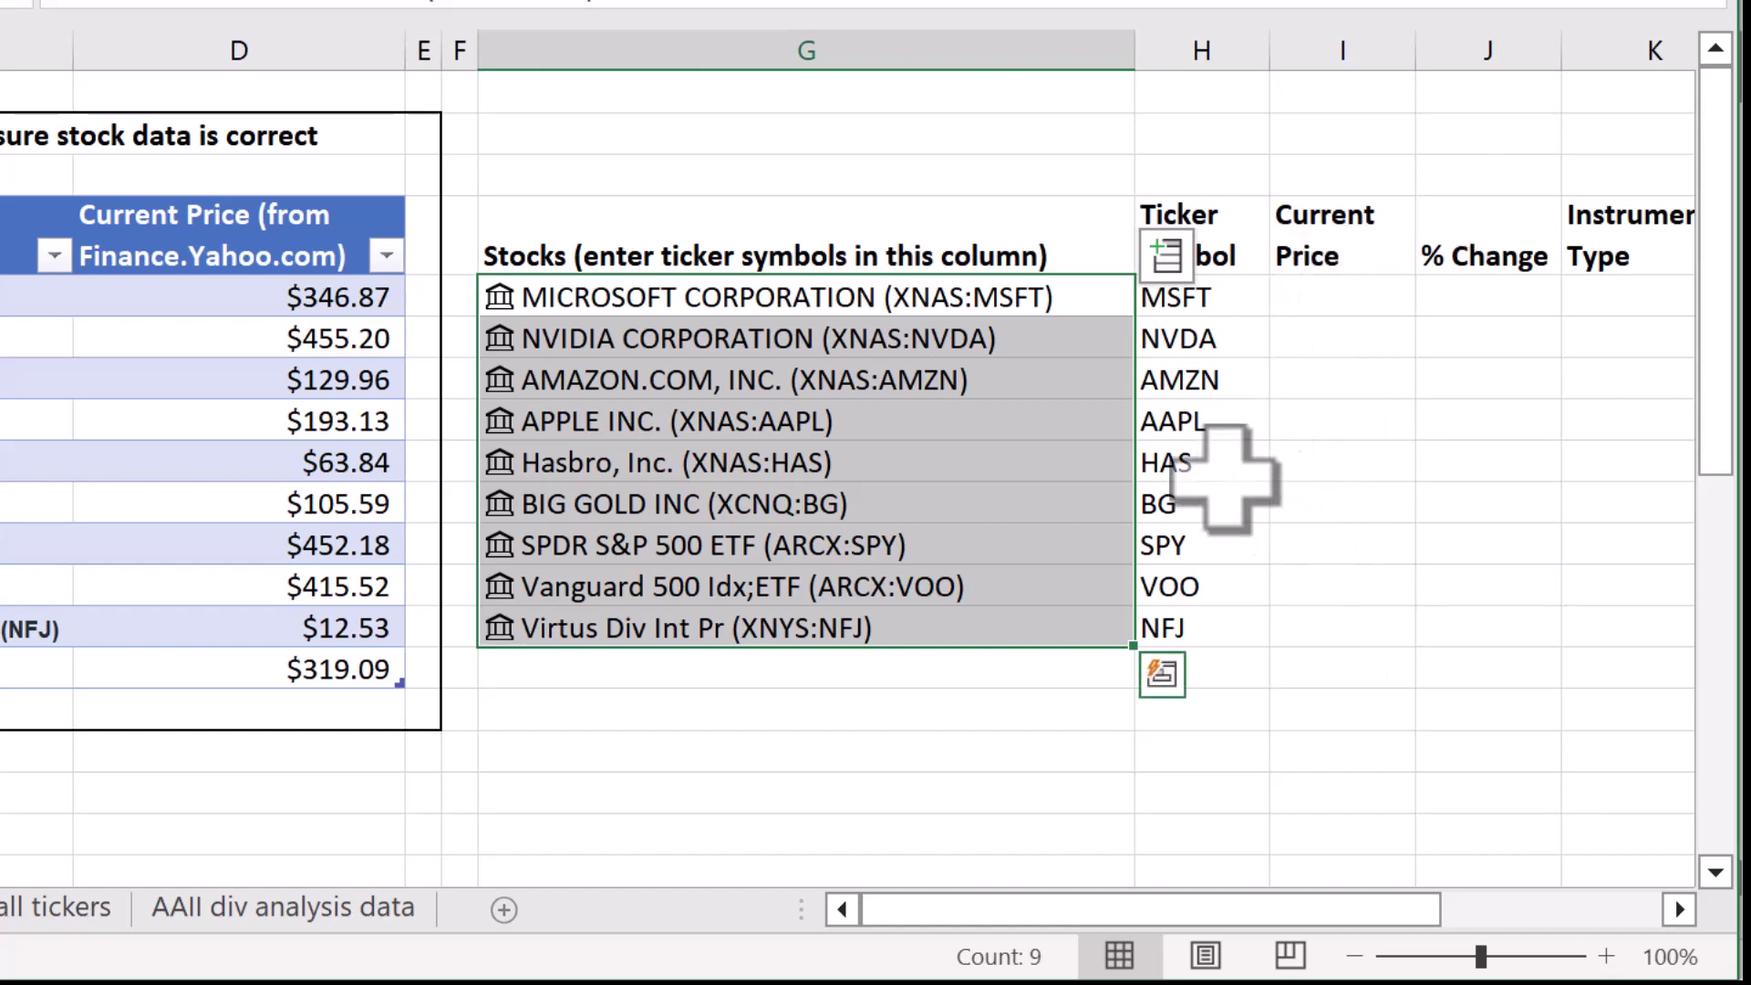
Insert the Price field for G5:G13, from $346.87 for MSFT to $12.53 for NFJ.
click(1030, 310)
drag(1028, 318, 1036, 625)
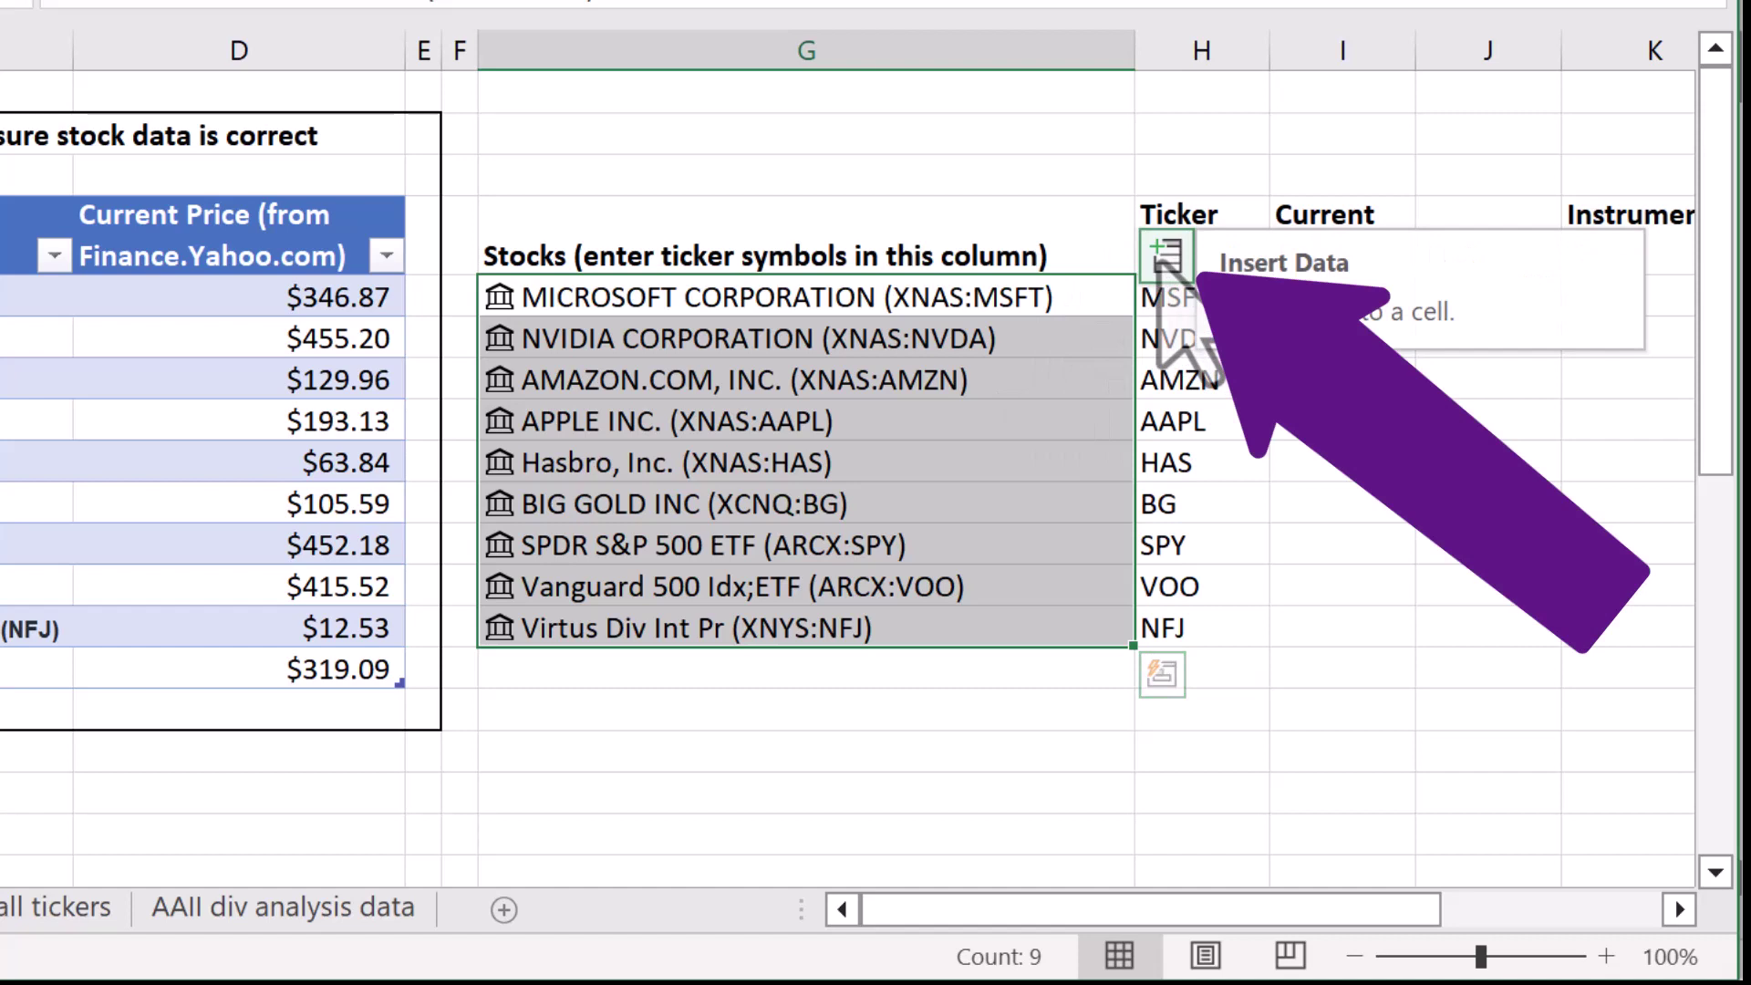
click(1166, 267)
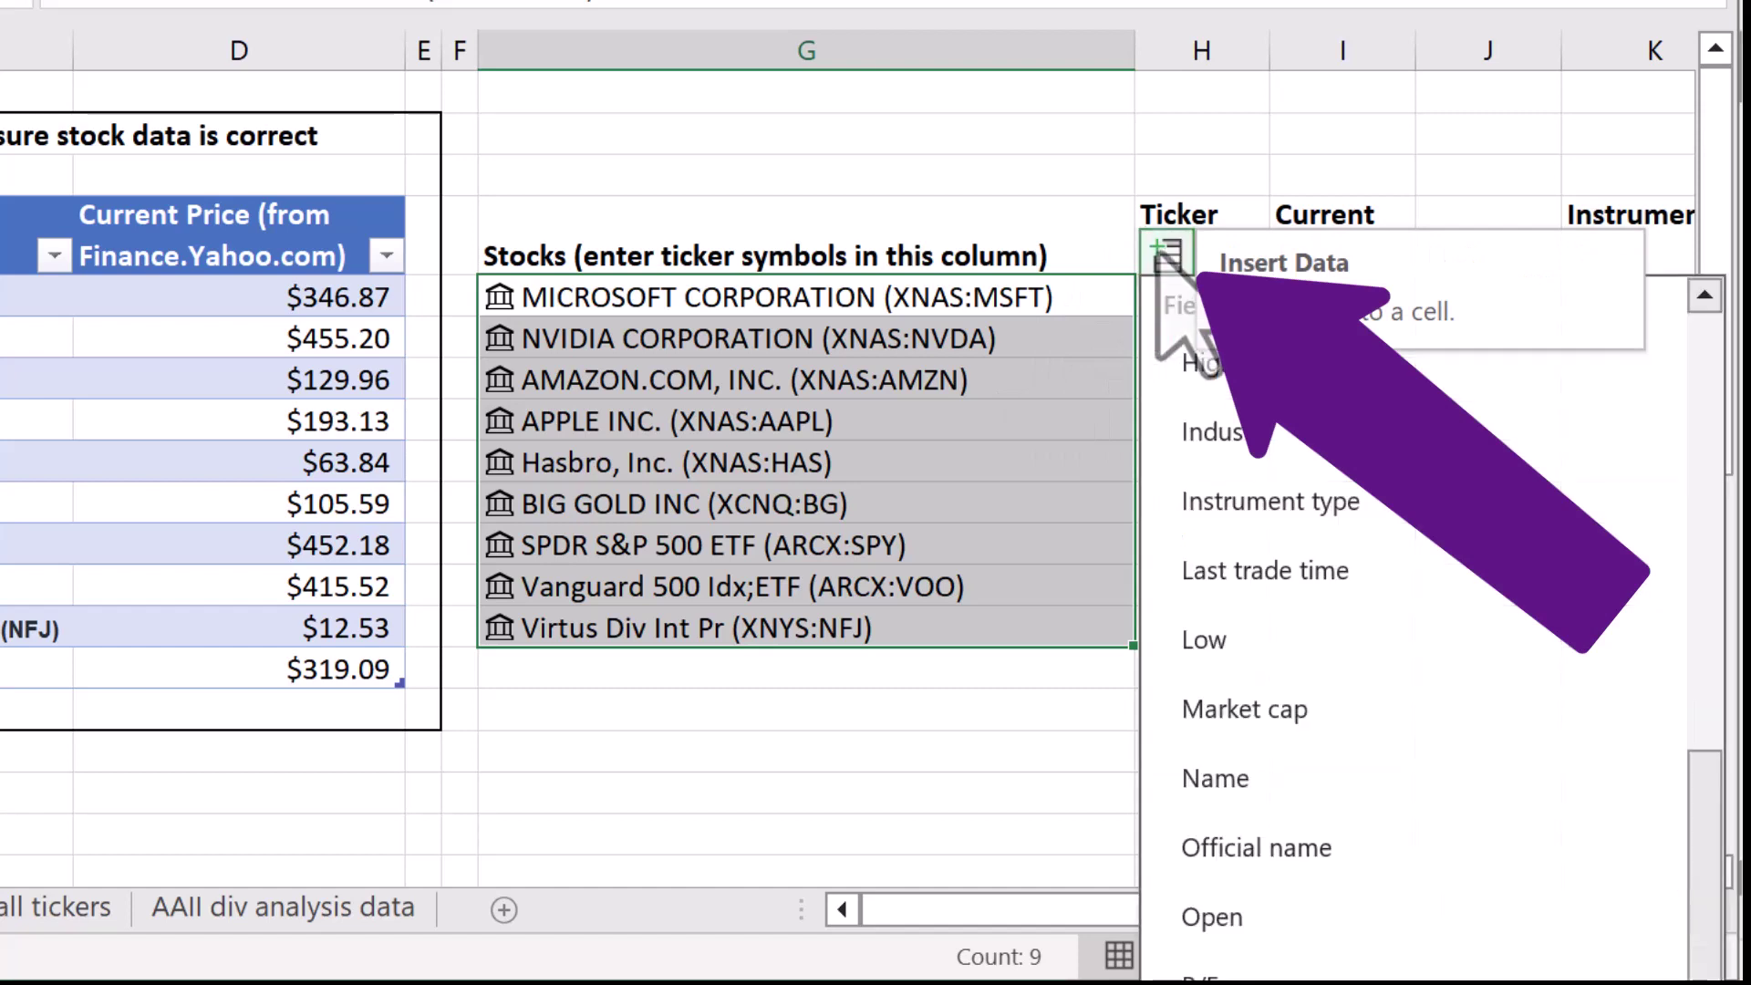
scroll(1217, 547, down, 3)
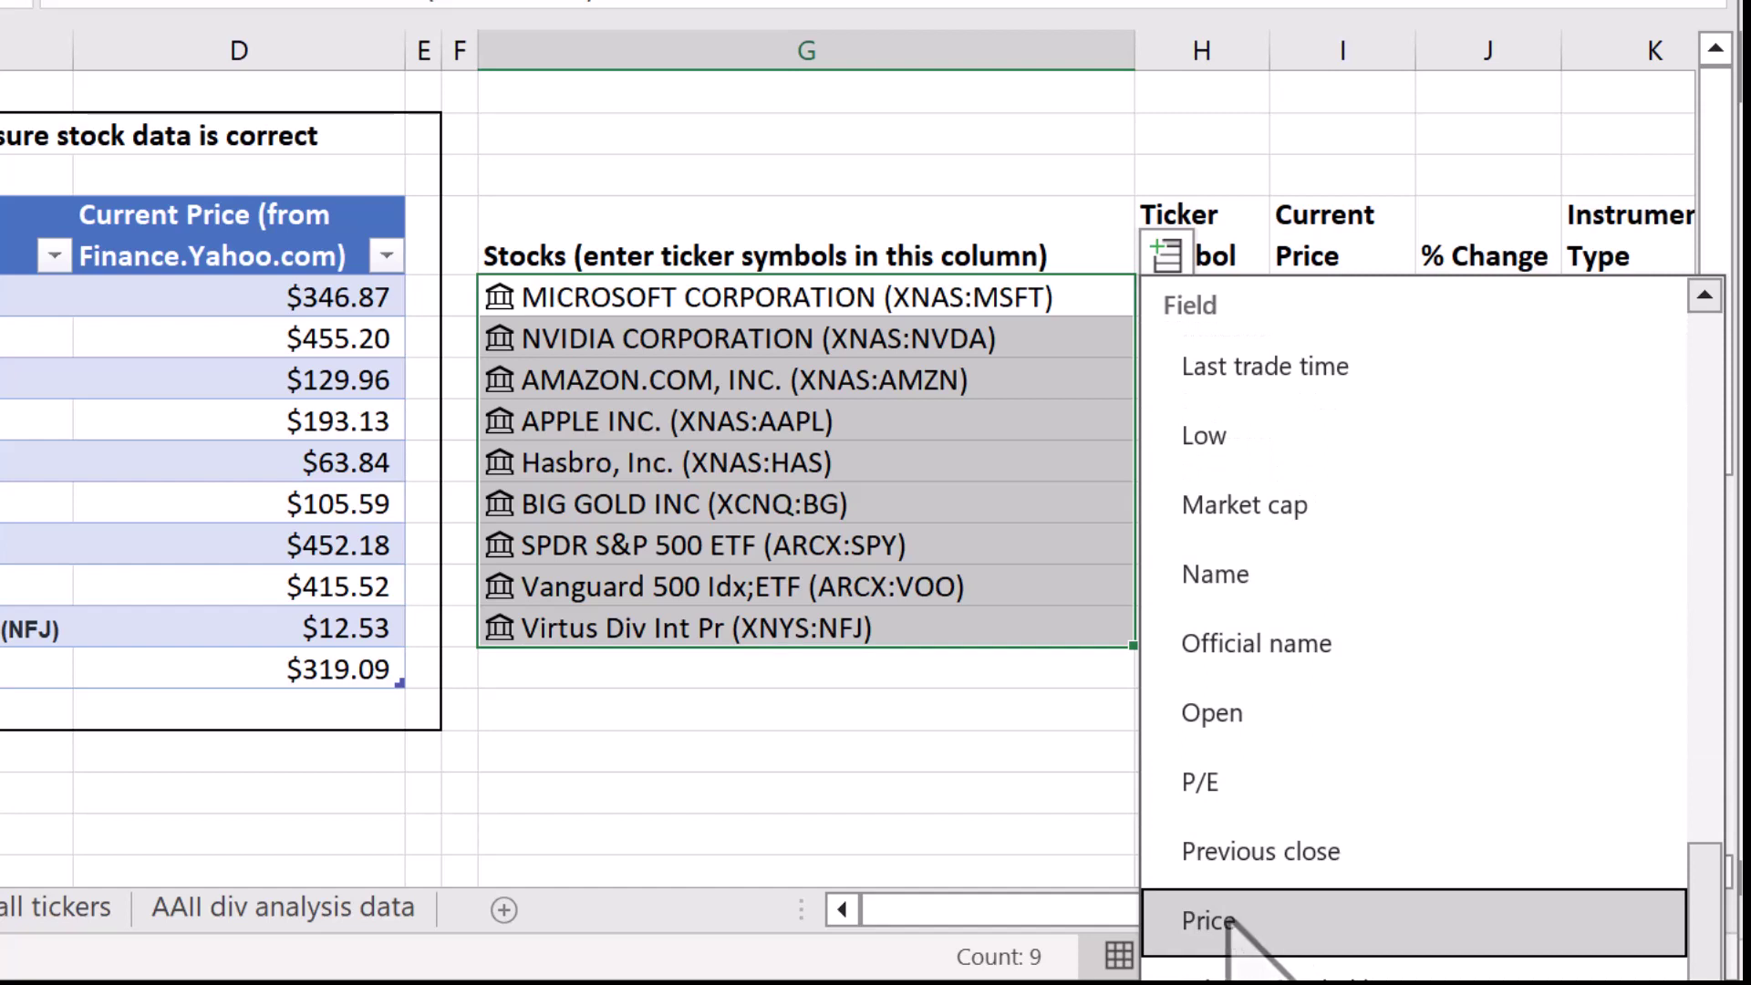
click(1212, 921)
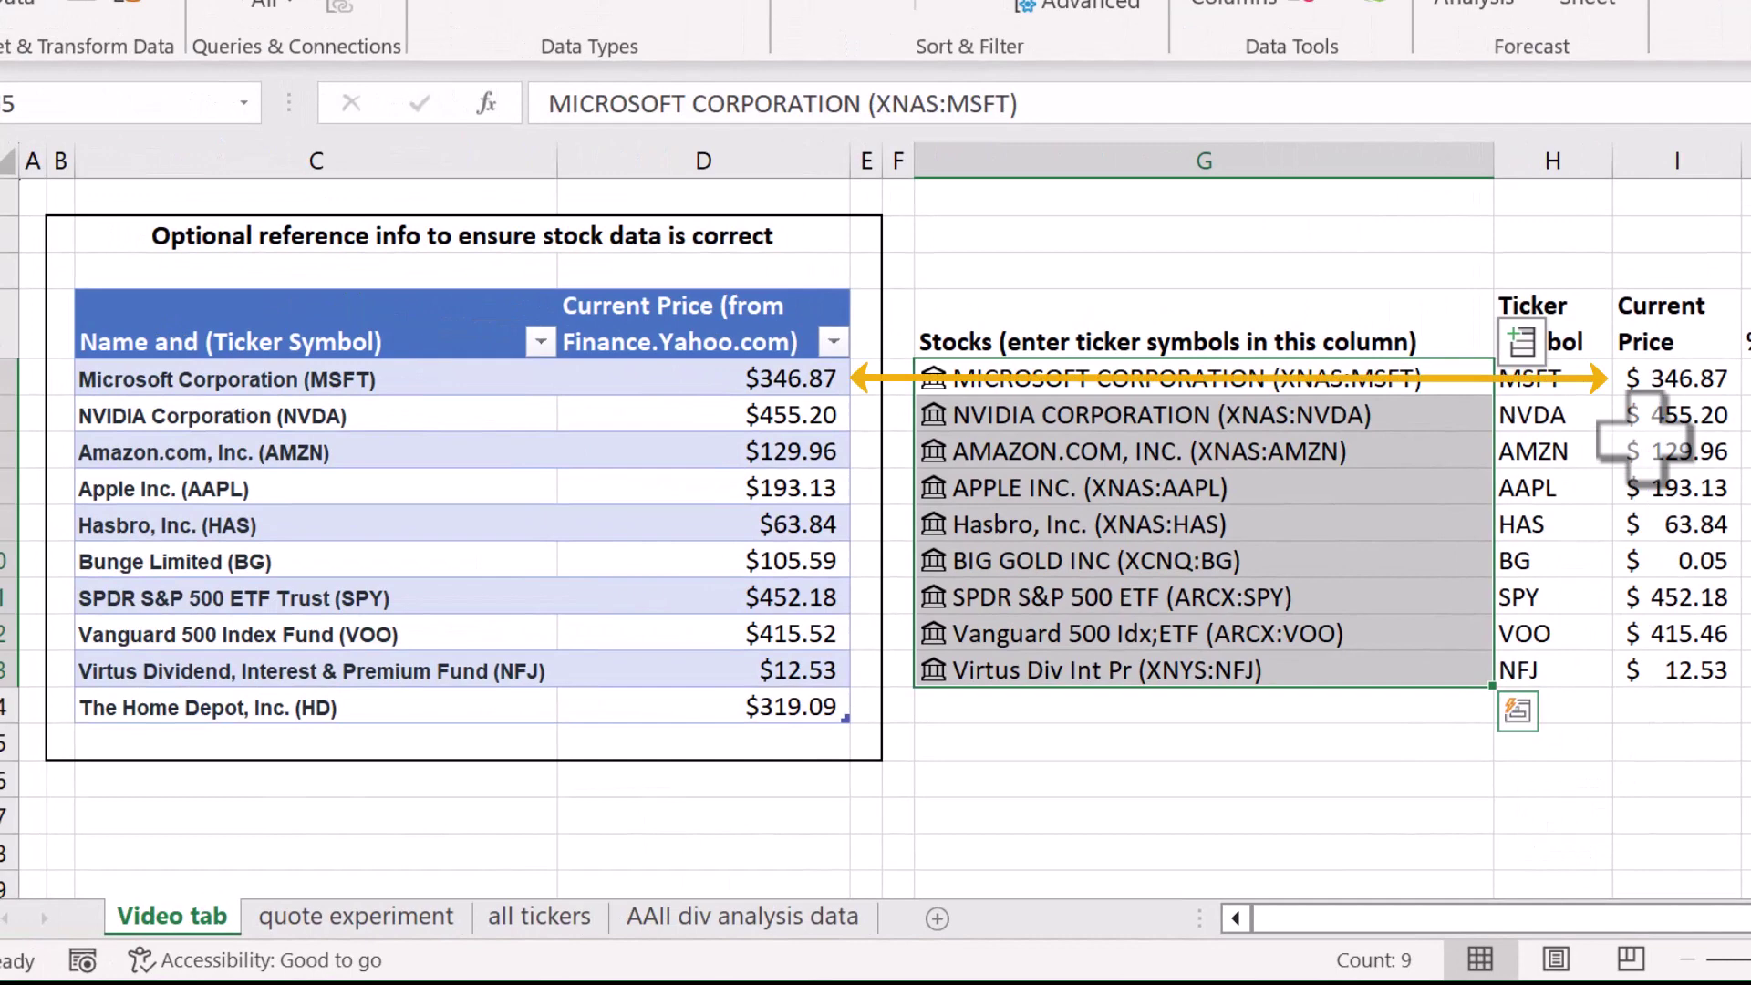
Compare the linked prices of MSFT, NVDA and AMZN with the reference table.
click(1673, 379)
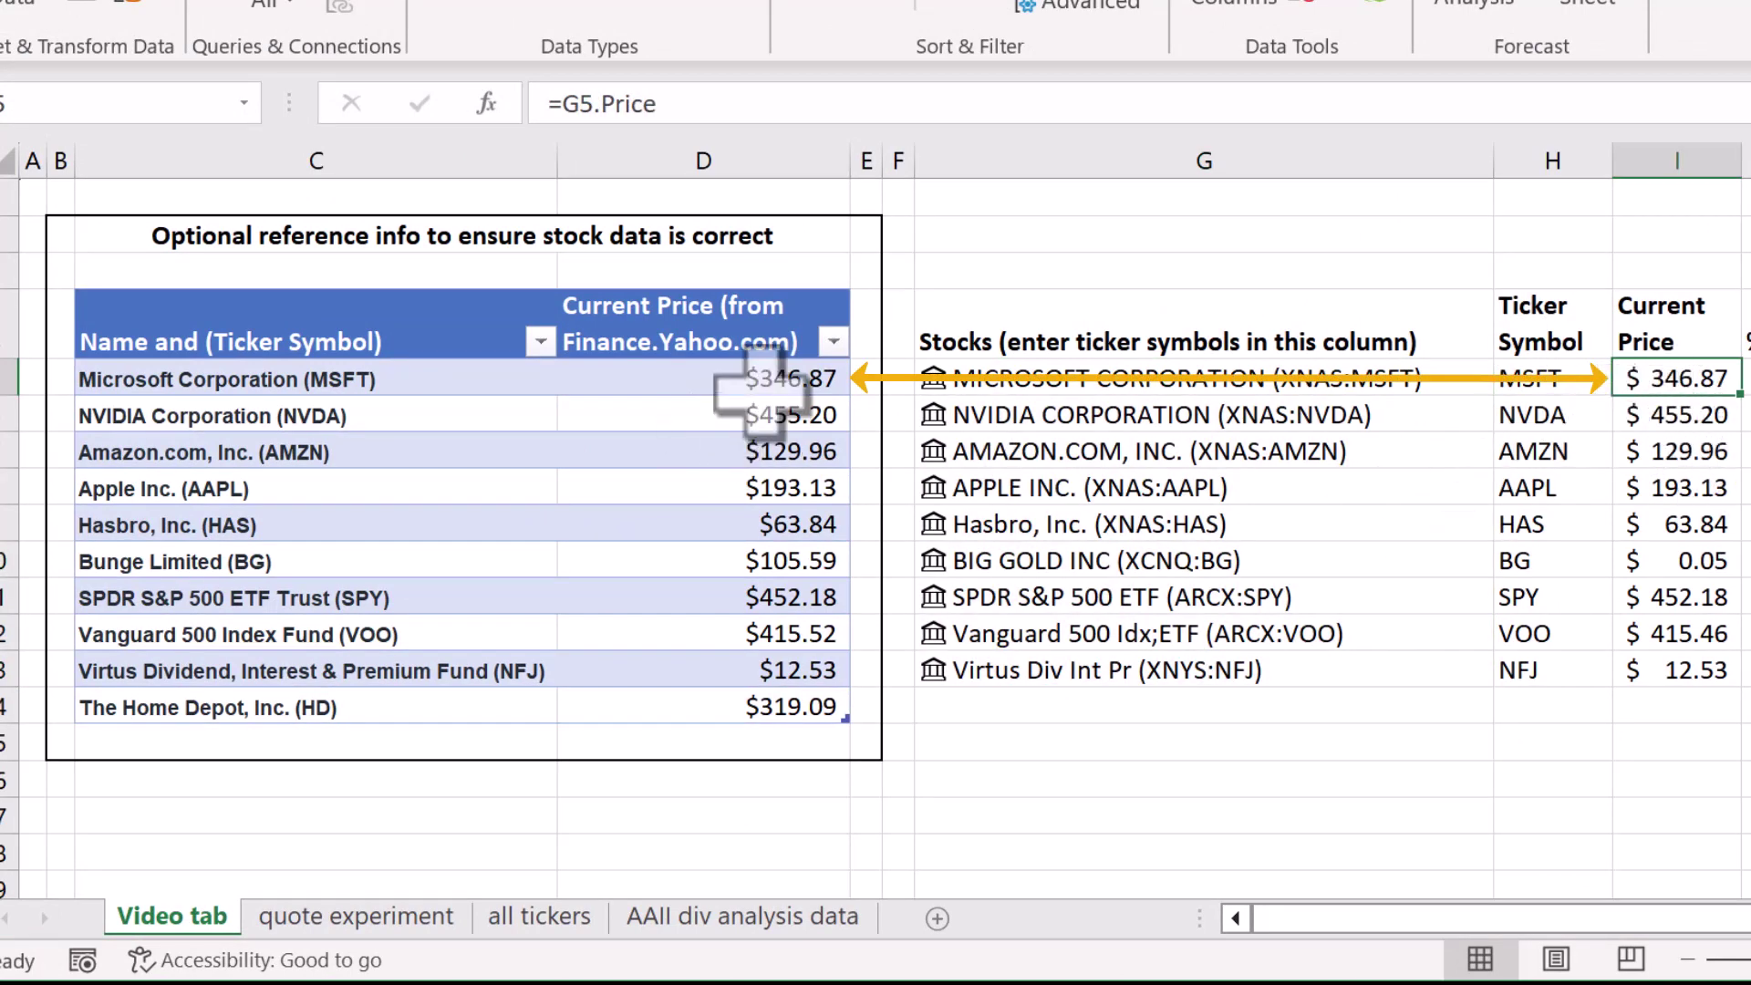
click(807, 377)
click(821, 415)
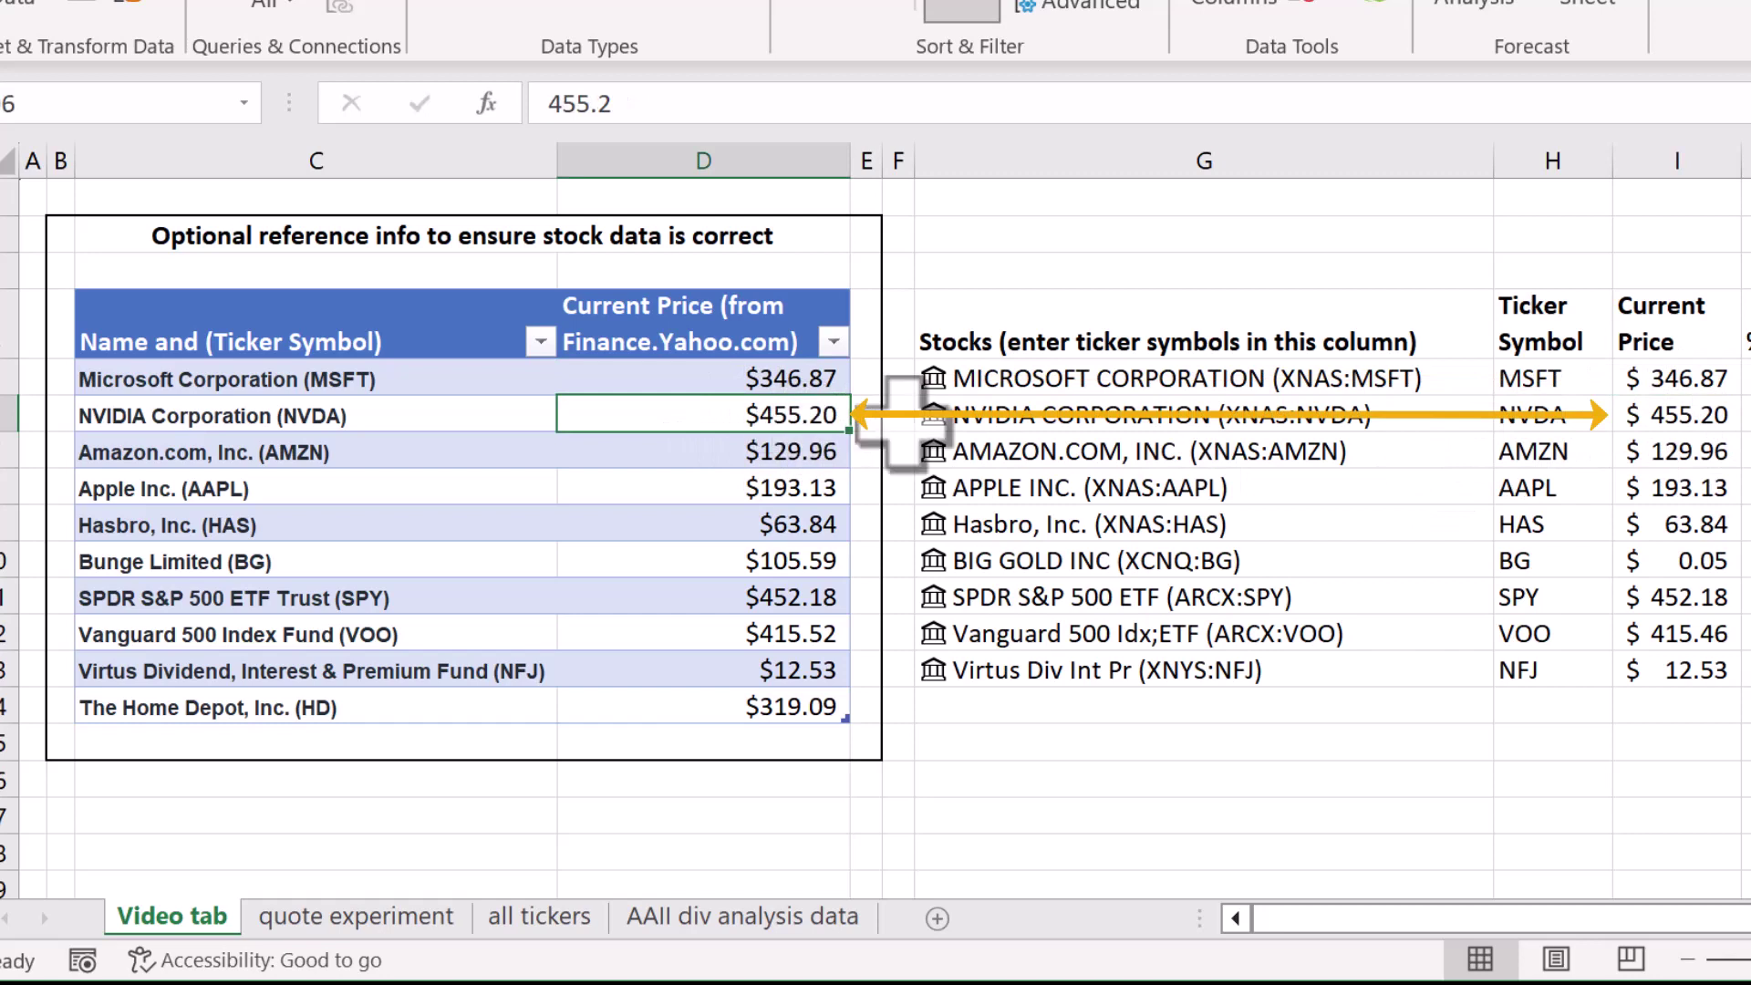
click(1641, 420)
click(784, 453)
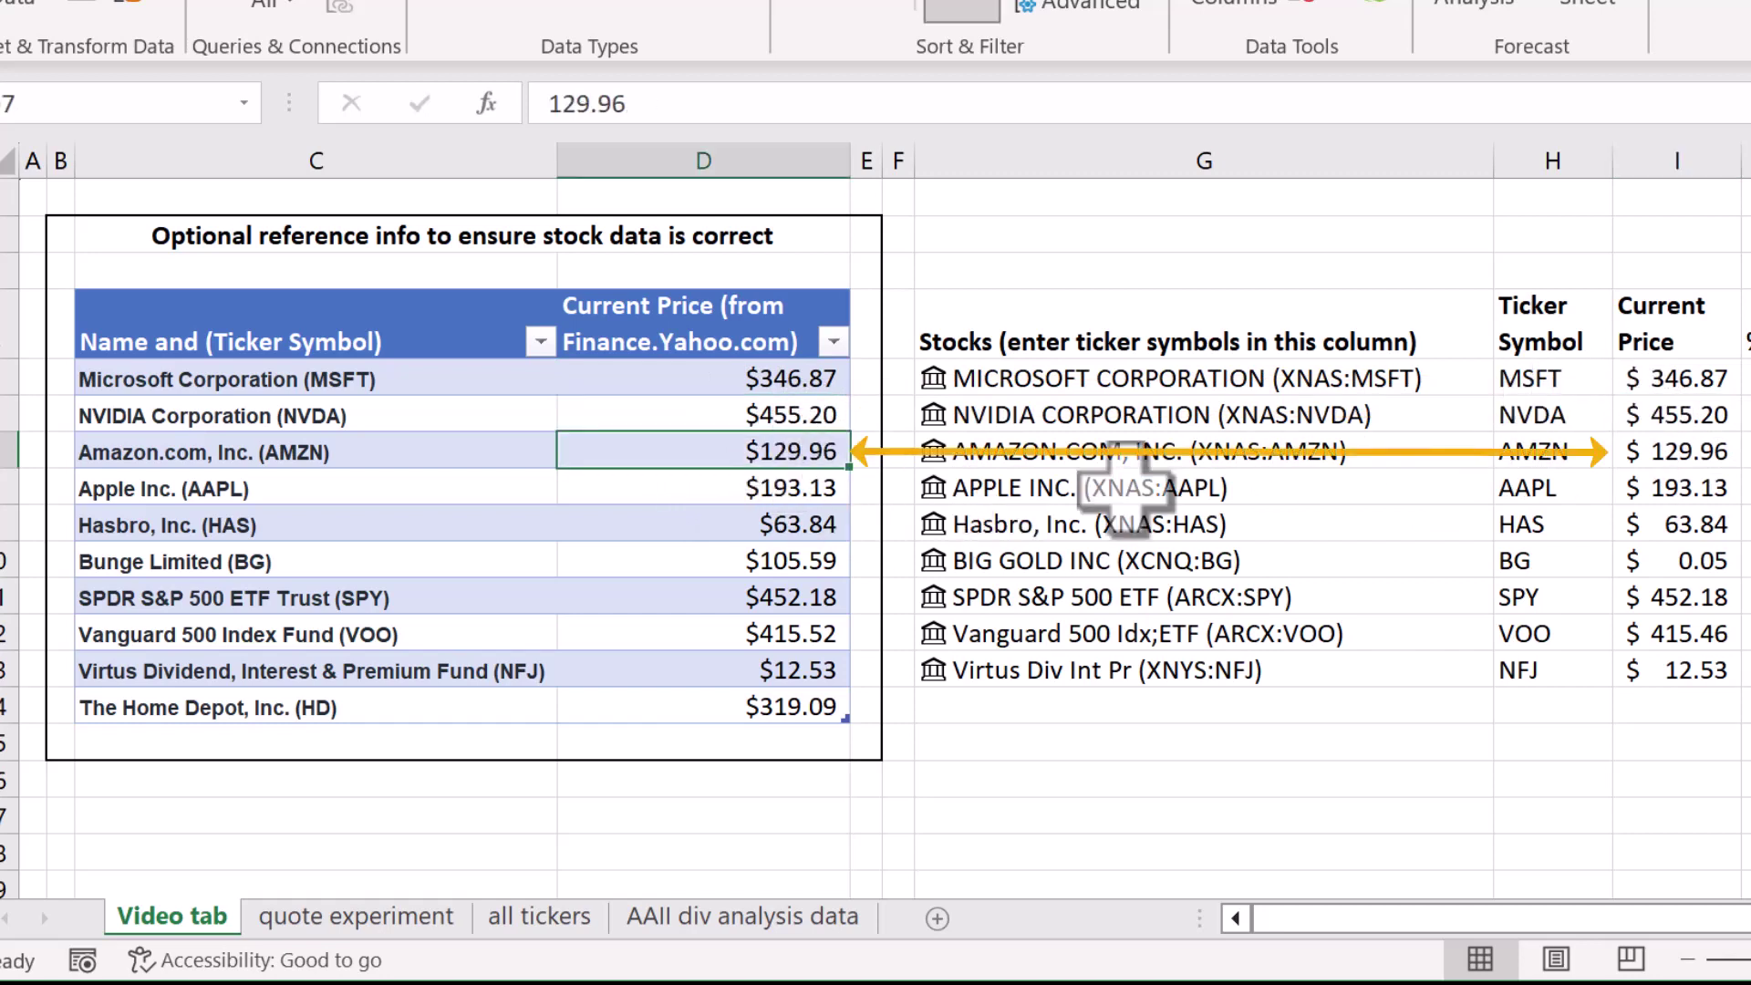
click(1696, 454)
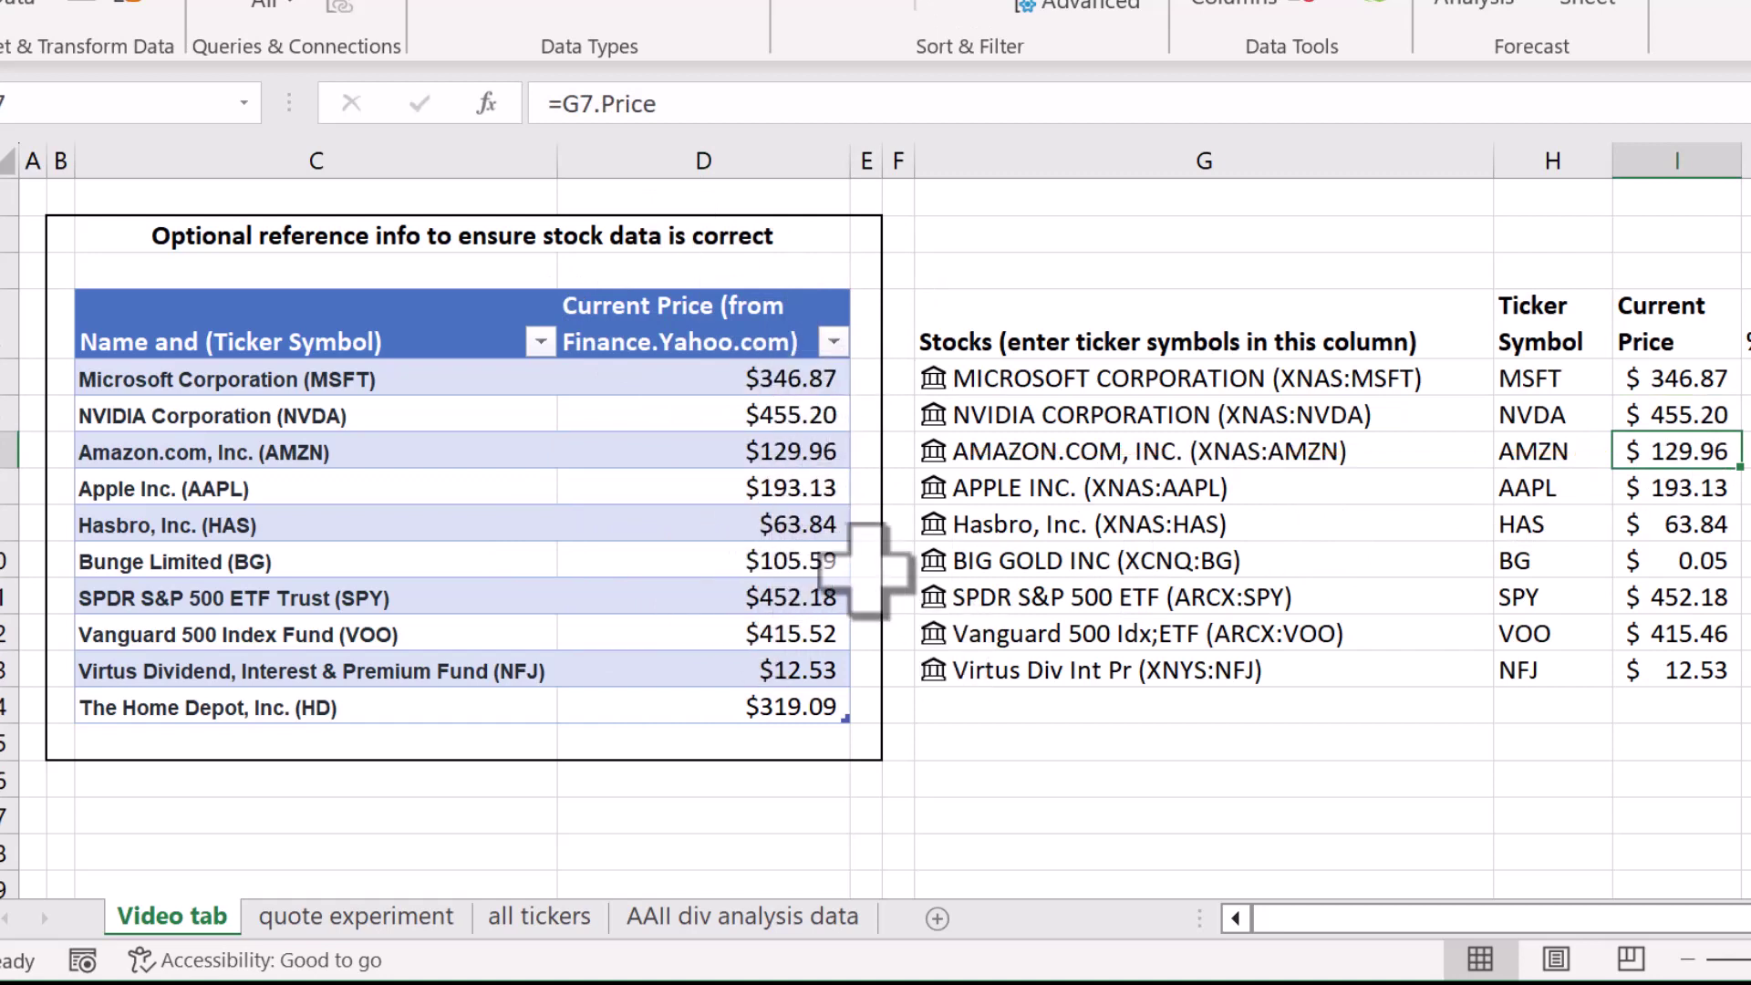
Spot the $0.05 BIG GOLD INC mismatch against Bunge's $105.59 and start retyping G10.
click(794, 559)
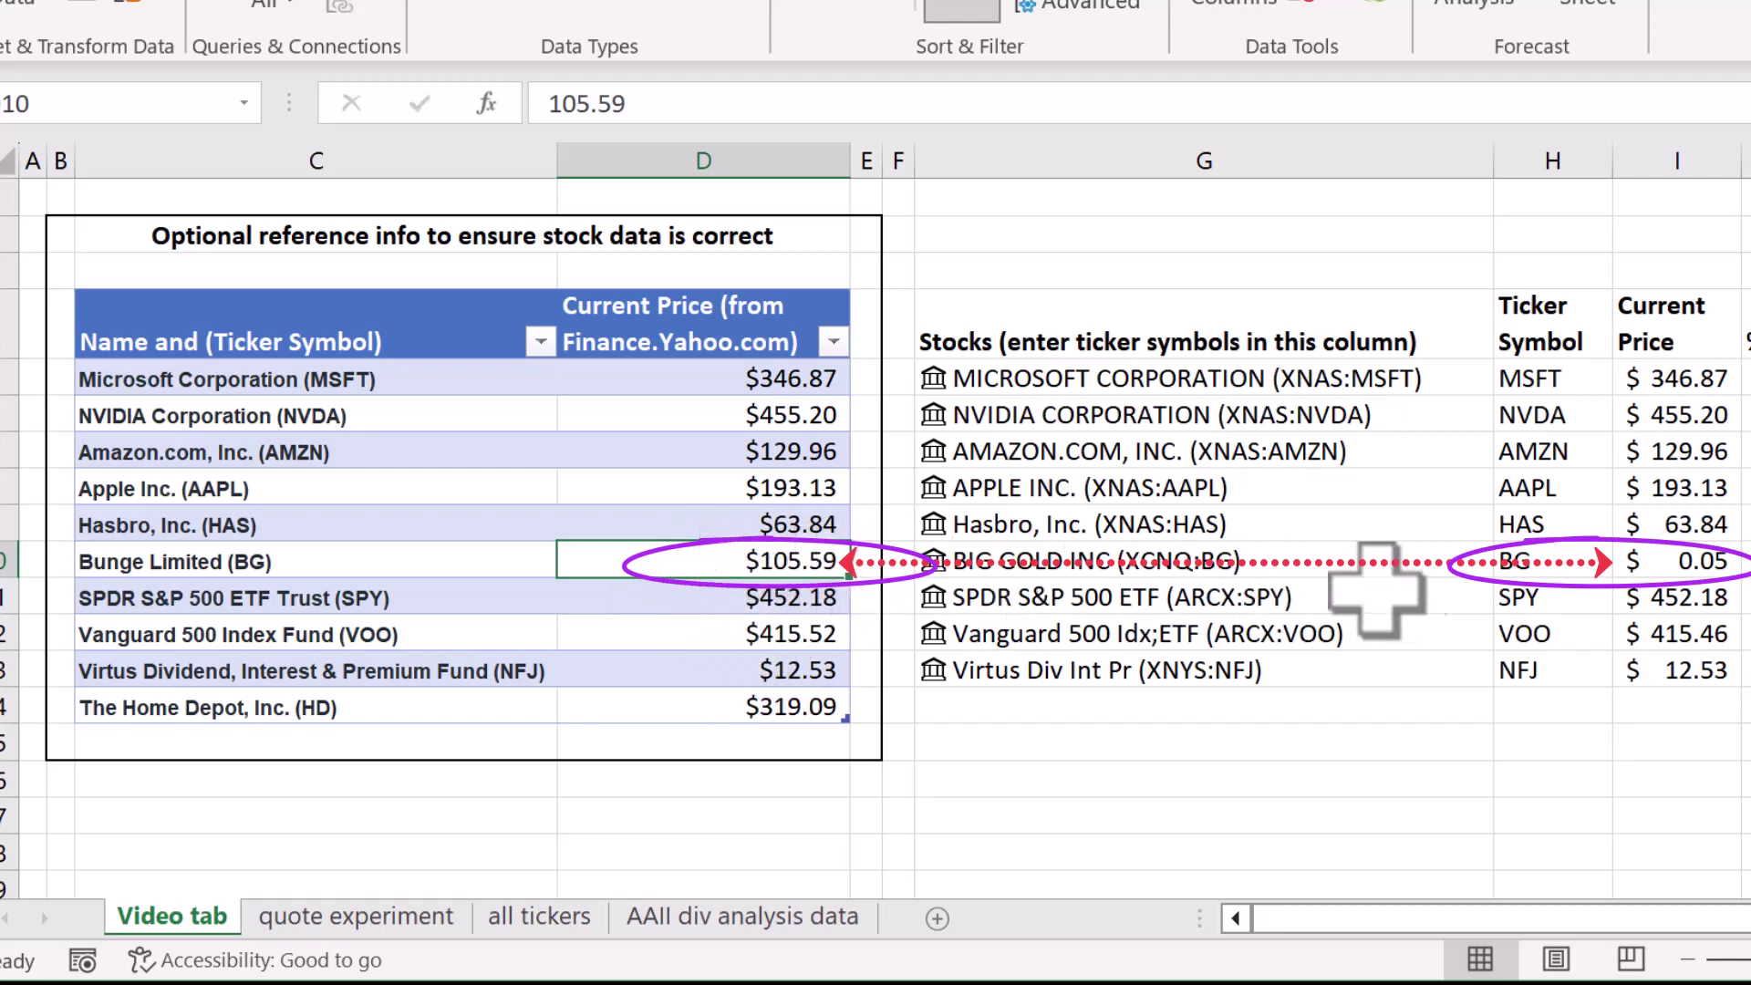
click(1650, 561)
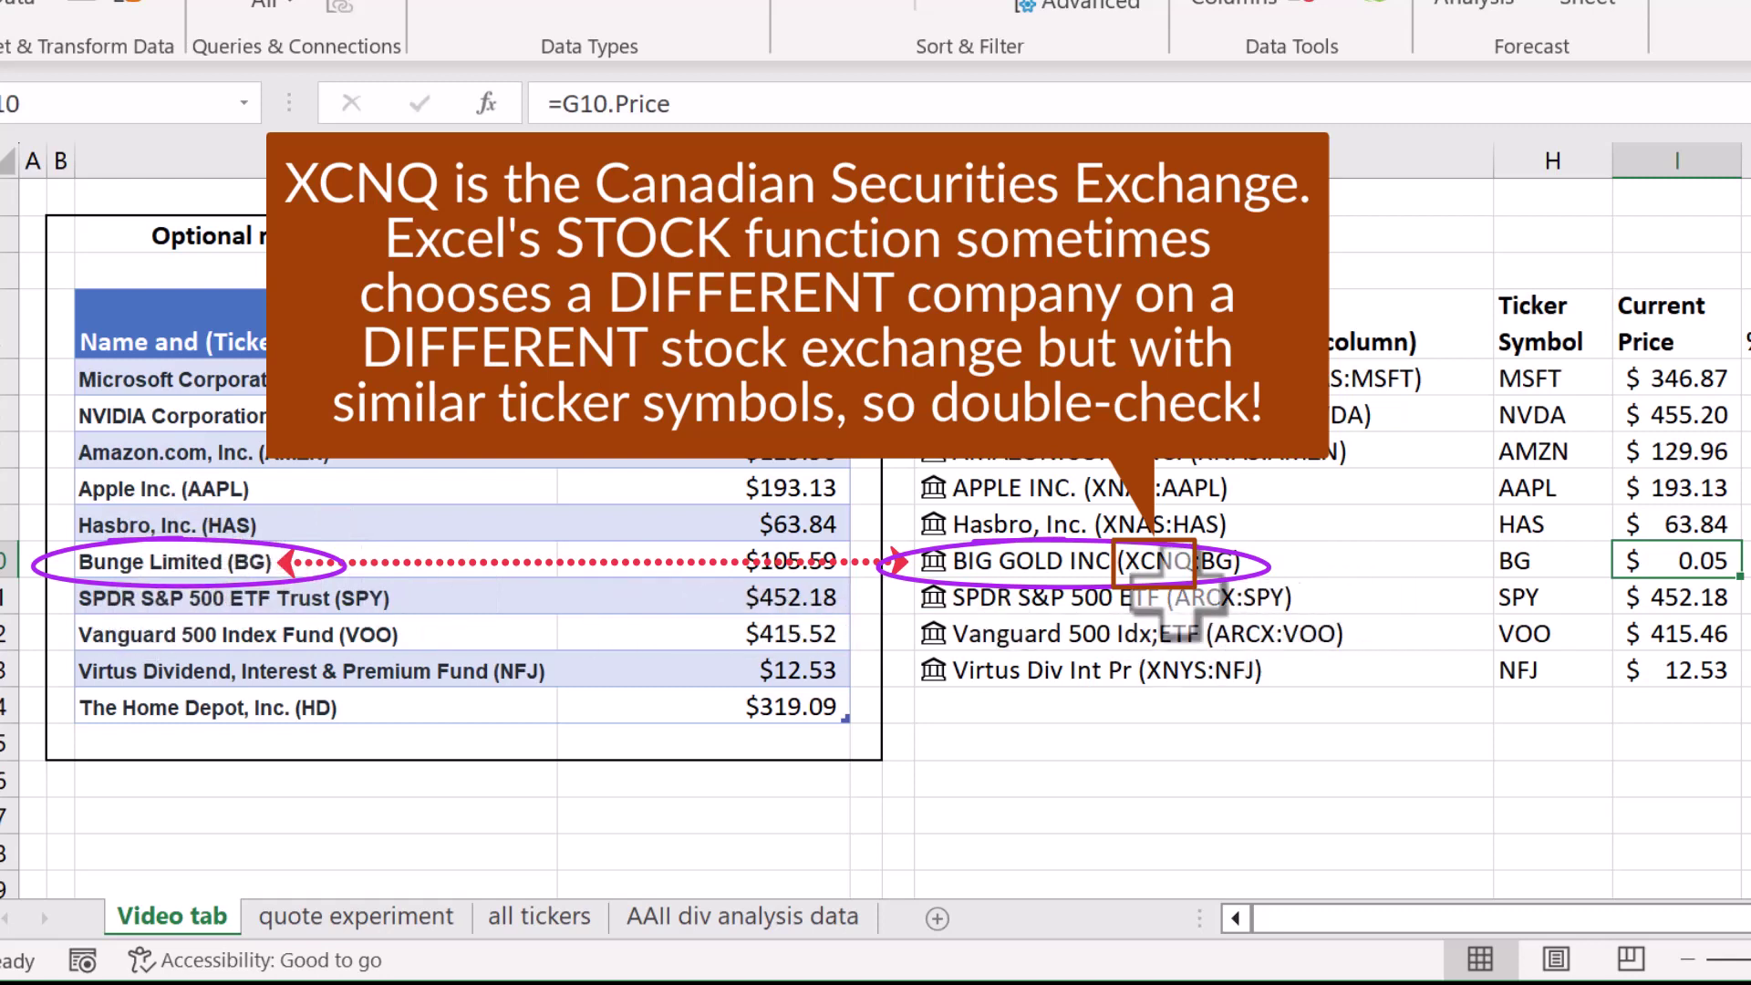
click(1022, 558)
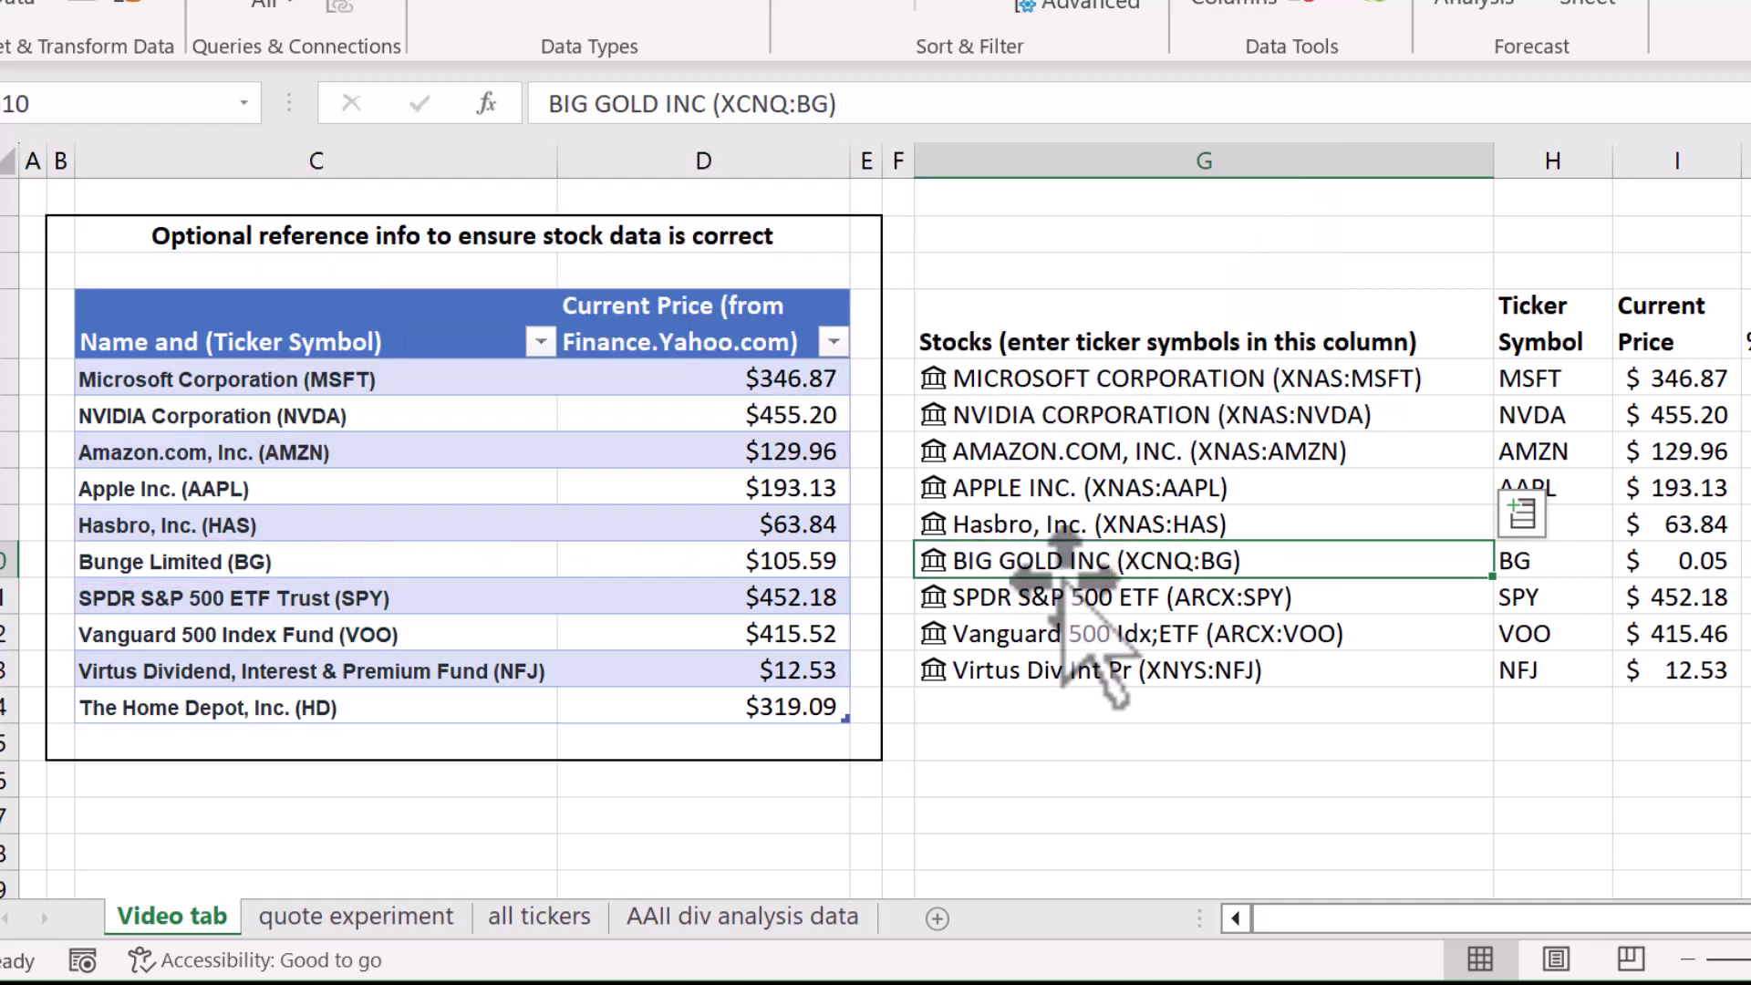
text(bgggggg)
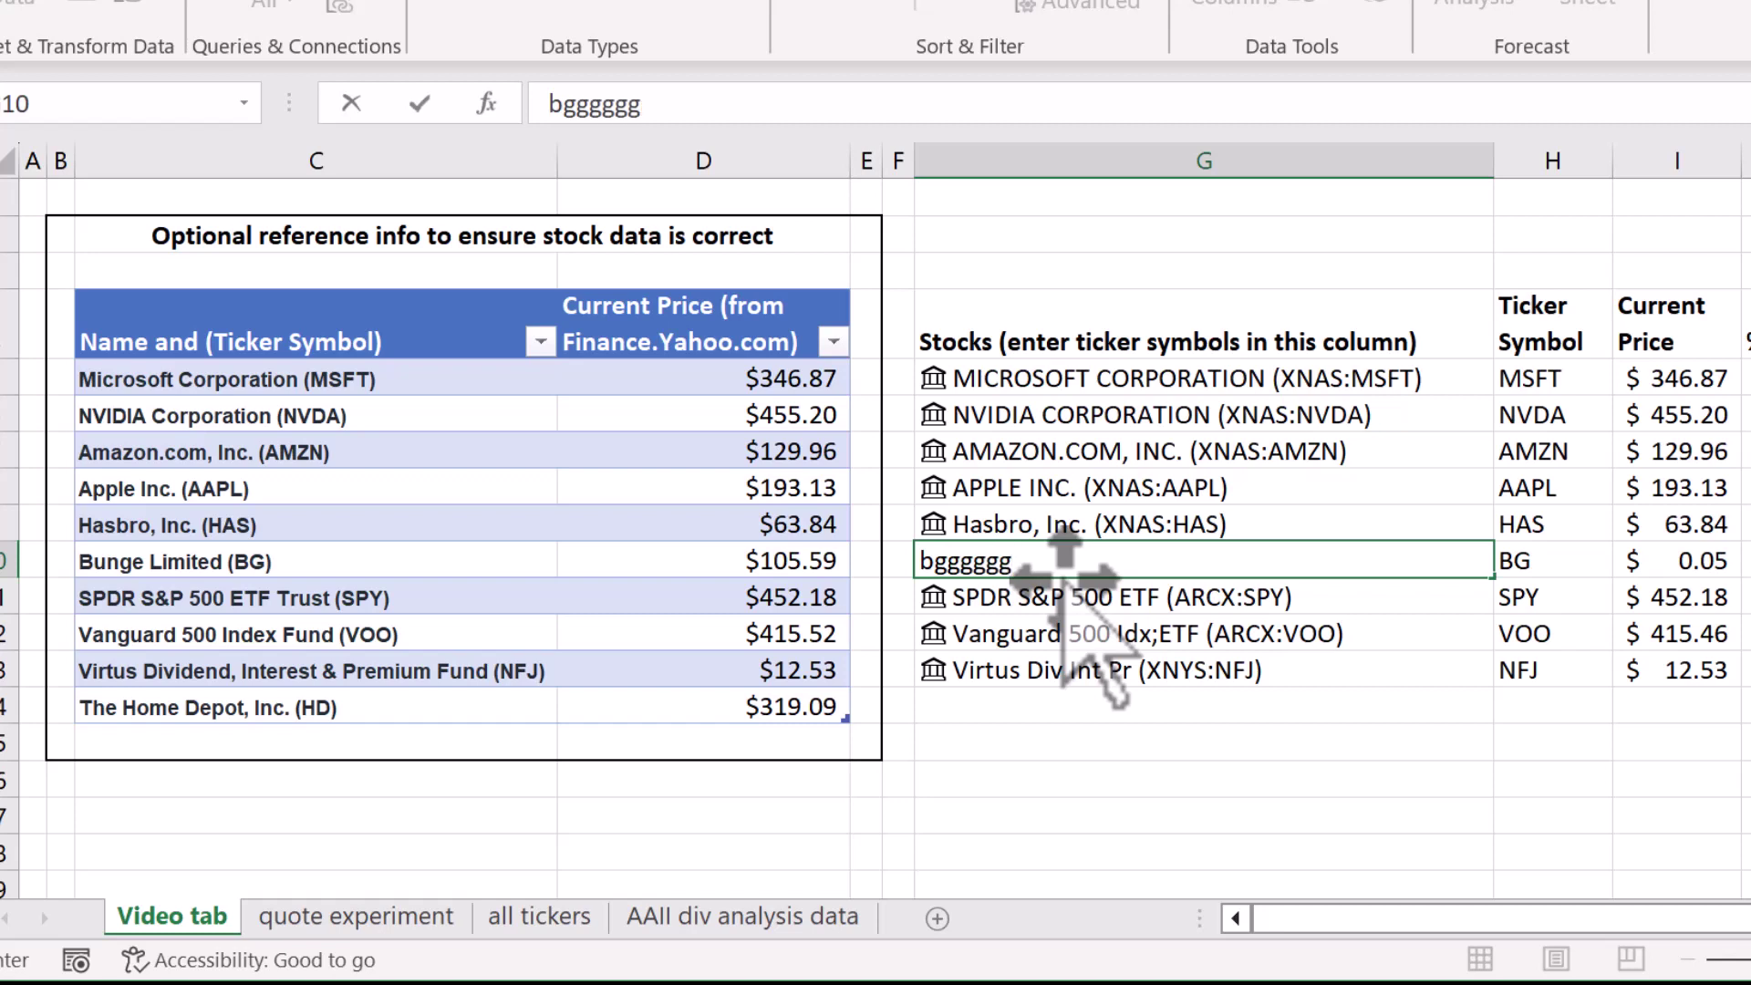
Commit 'bgggggg' in G10 and refresh all linked data with Ctrl+Alt+F5.
key(Return)
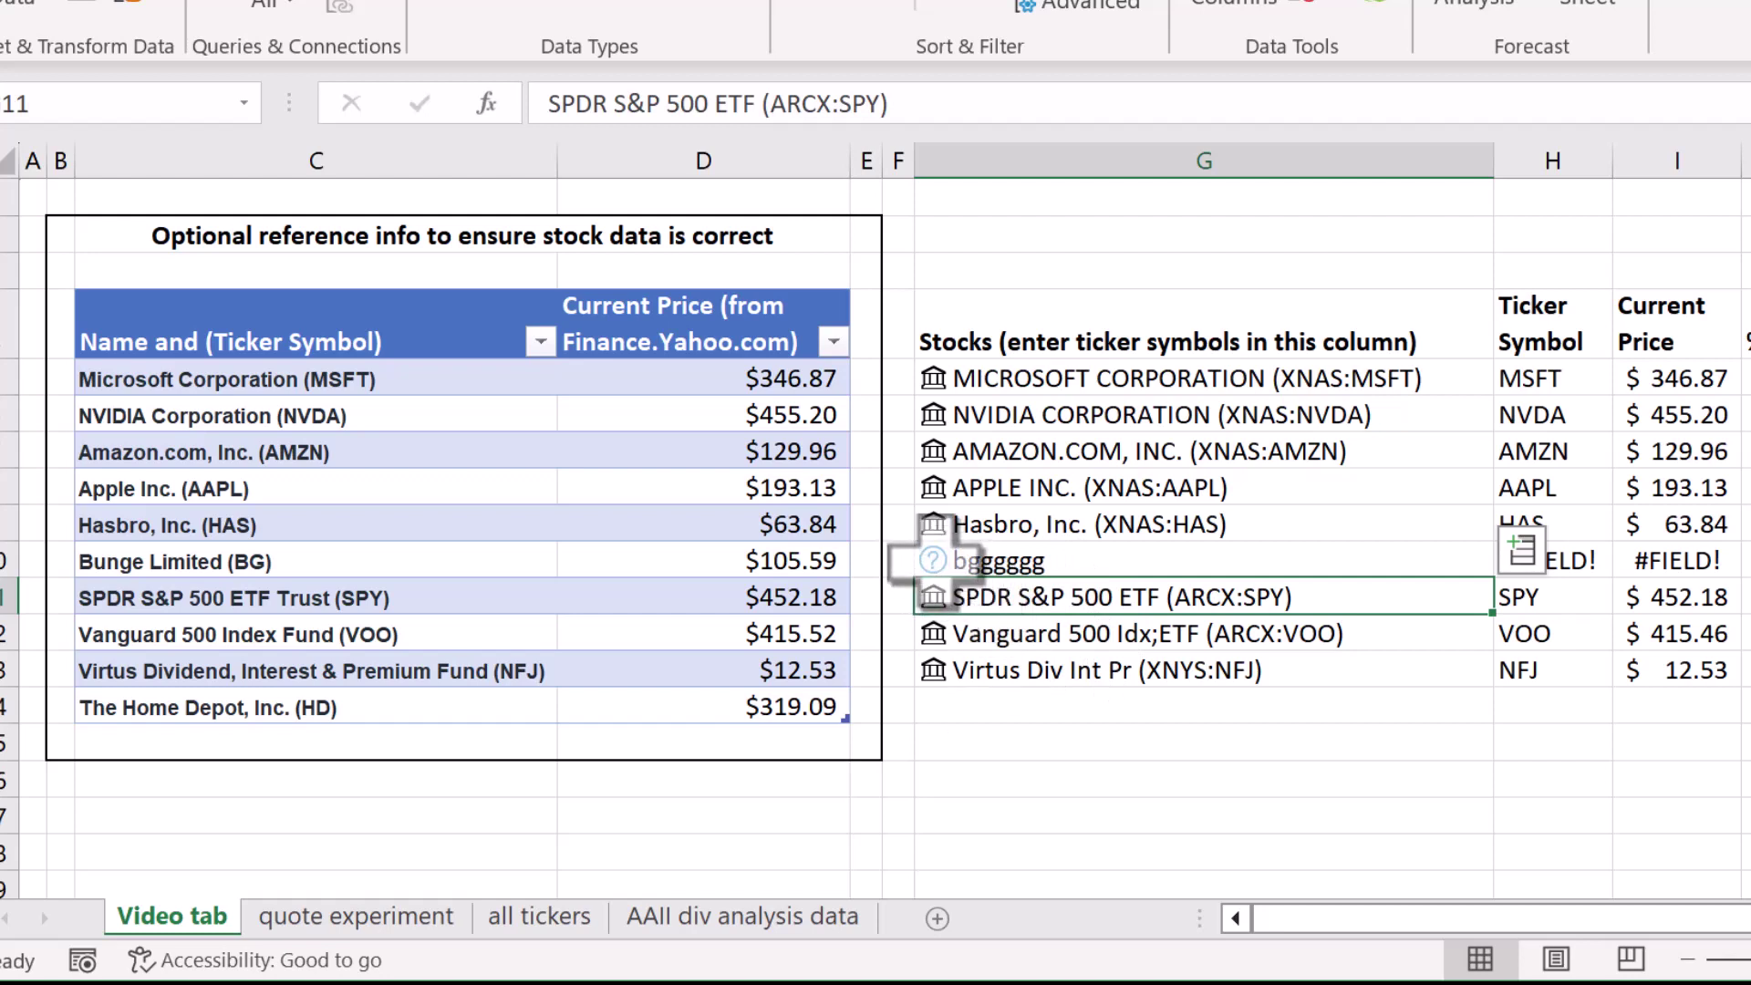
key(ctrl+alt+F5)
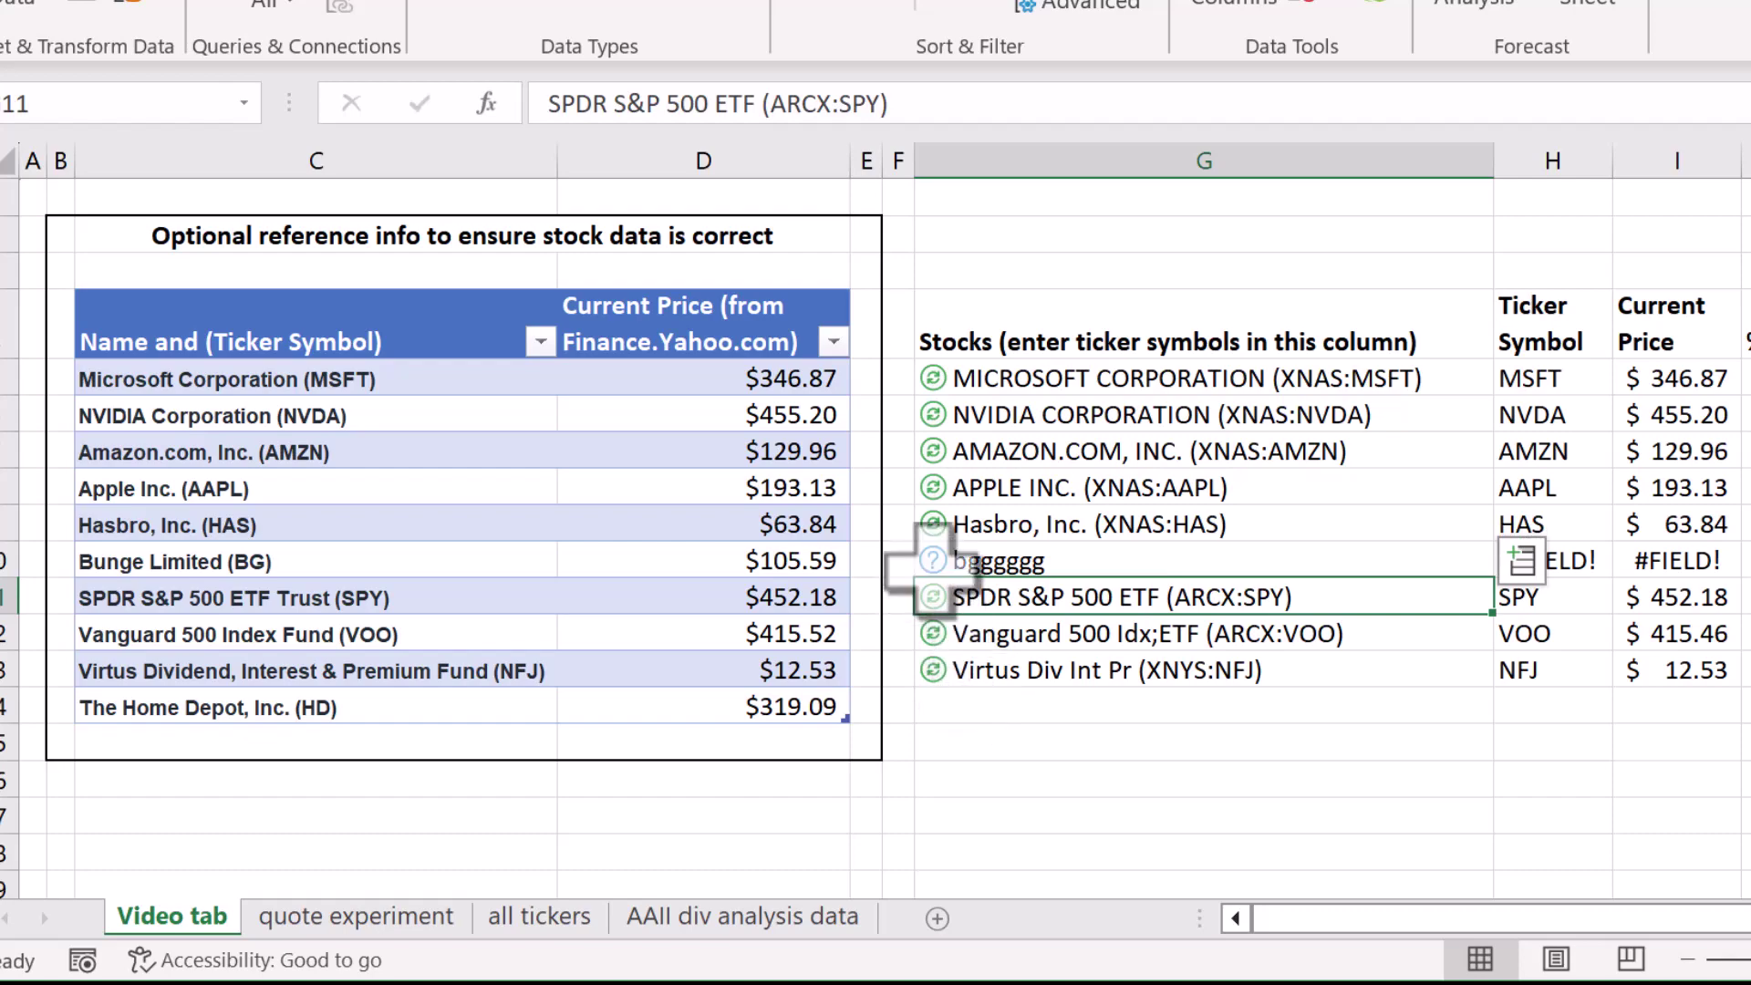
Search 'bg' in the Data Selector and link G10 to BUNGE LIMITED (XNYS:BG).
click(932, 567)
click(932, 560)
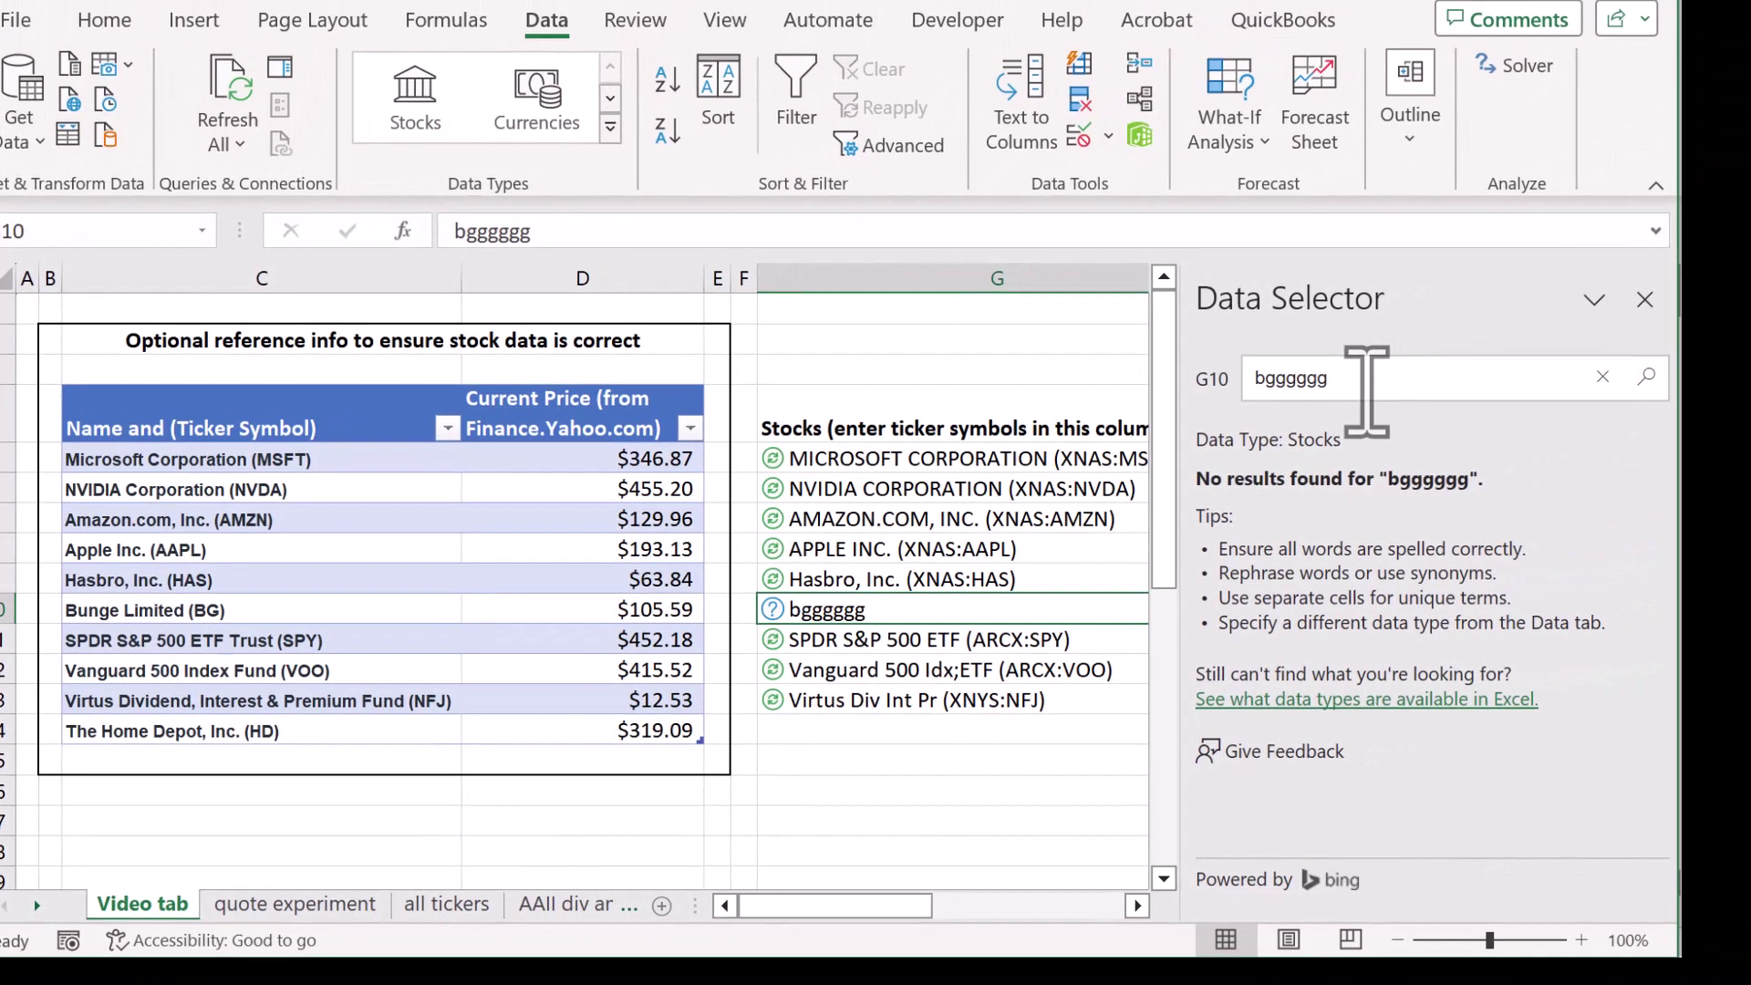
drag(1649, 281, 1540, 281)
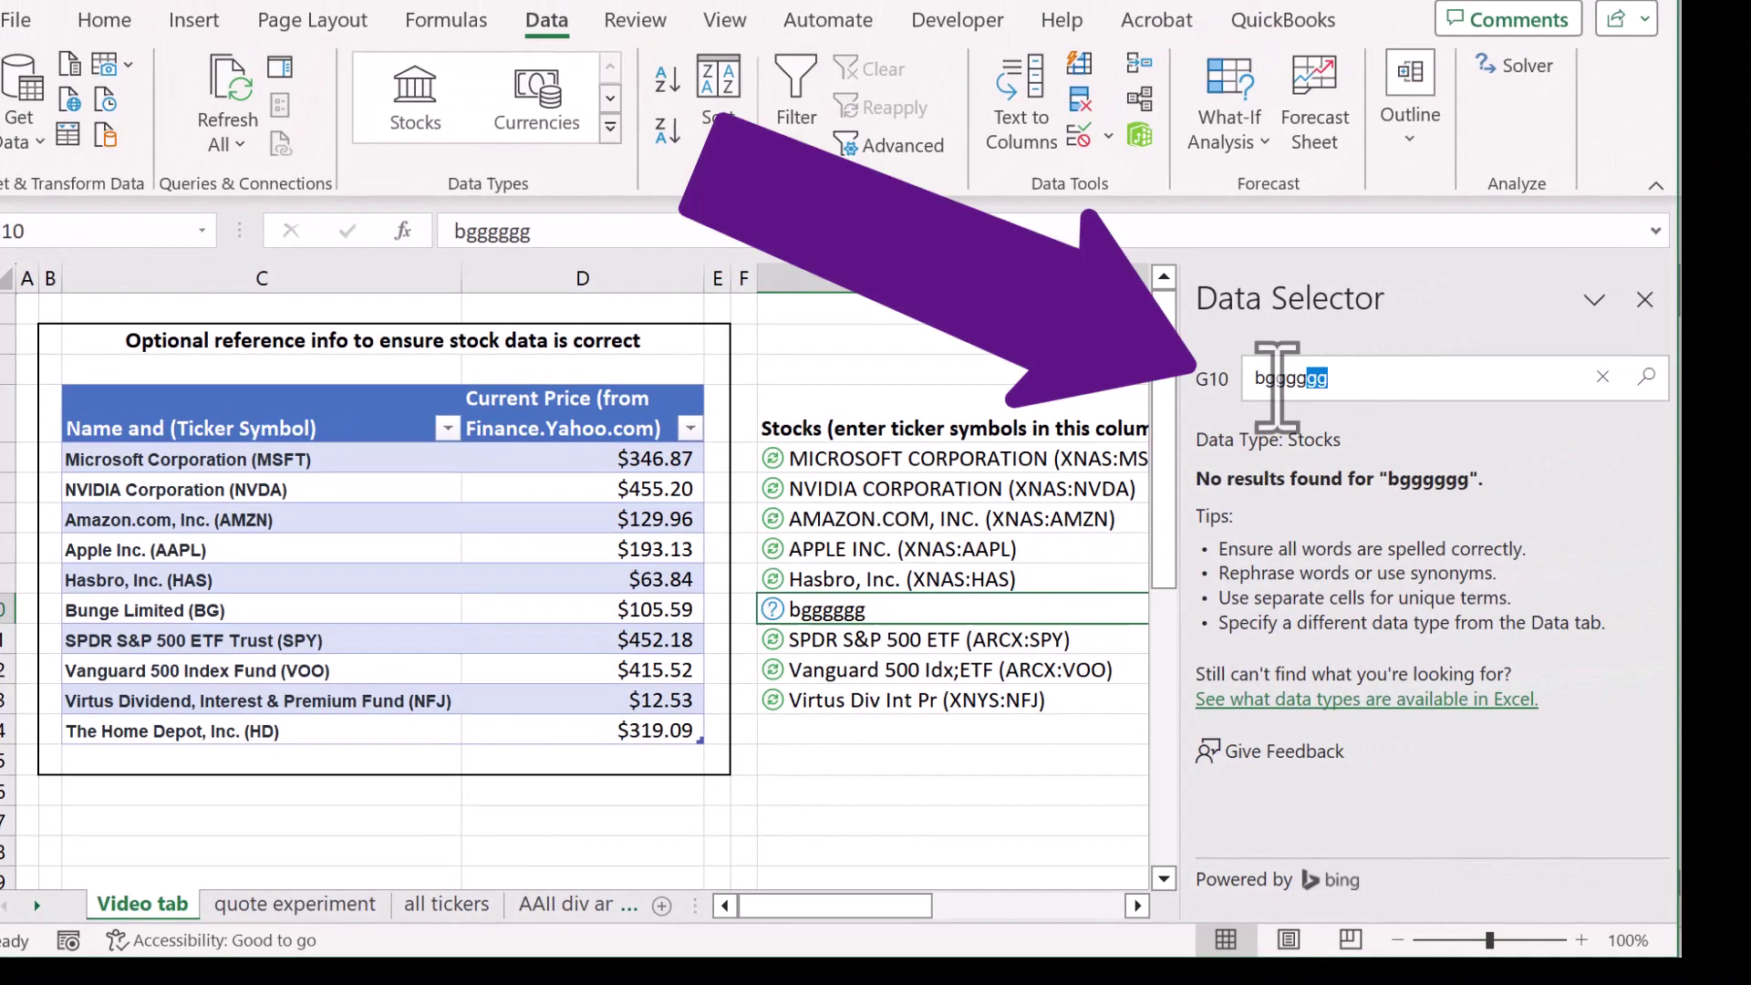
double_click(1277, 378)
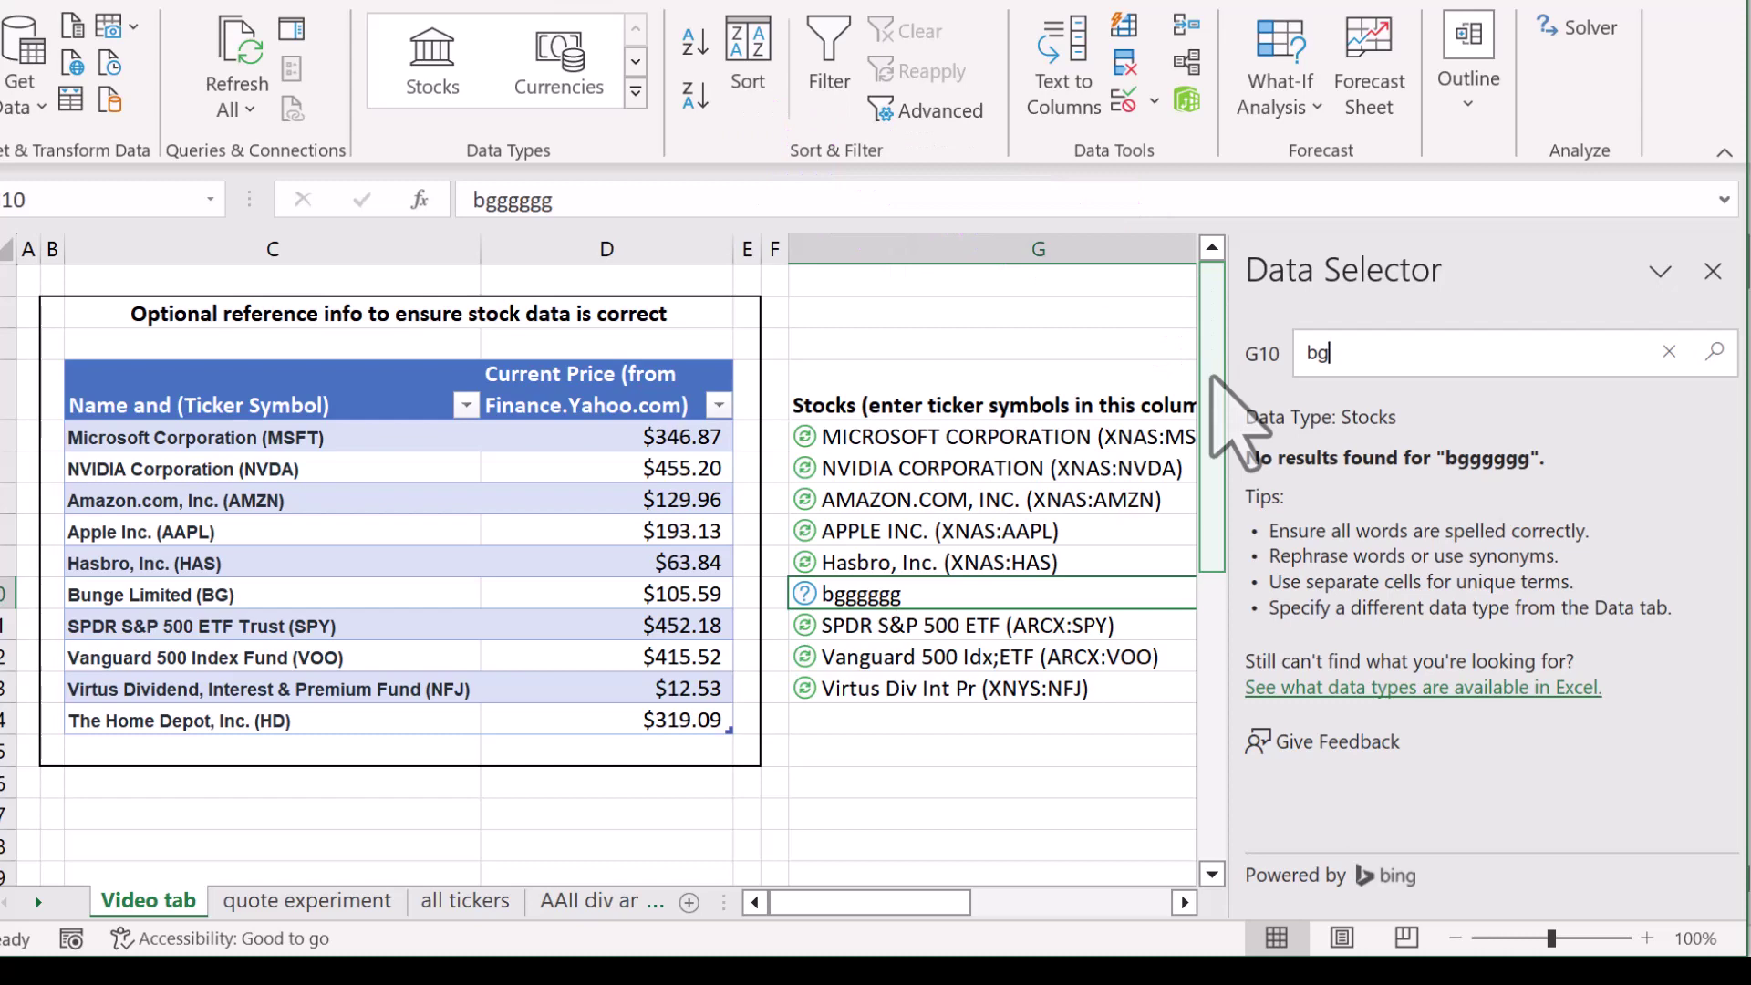
key(Return)
scroll(1213, 377, right, 3)
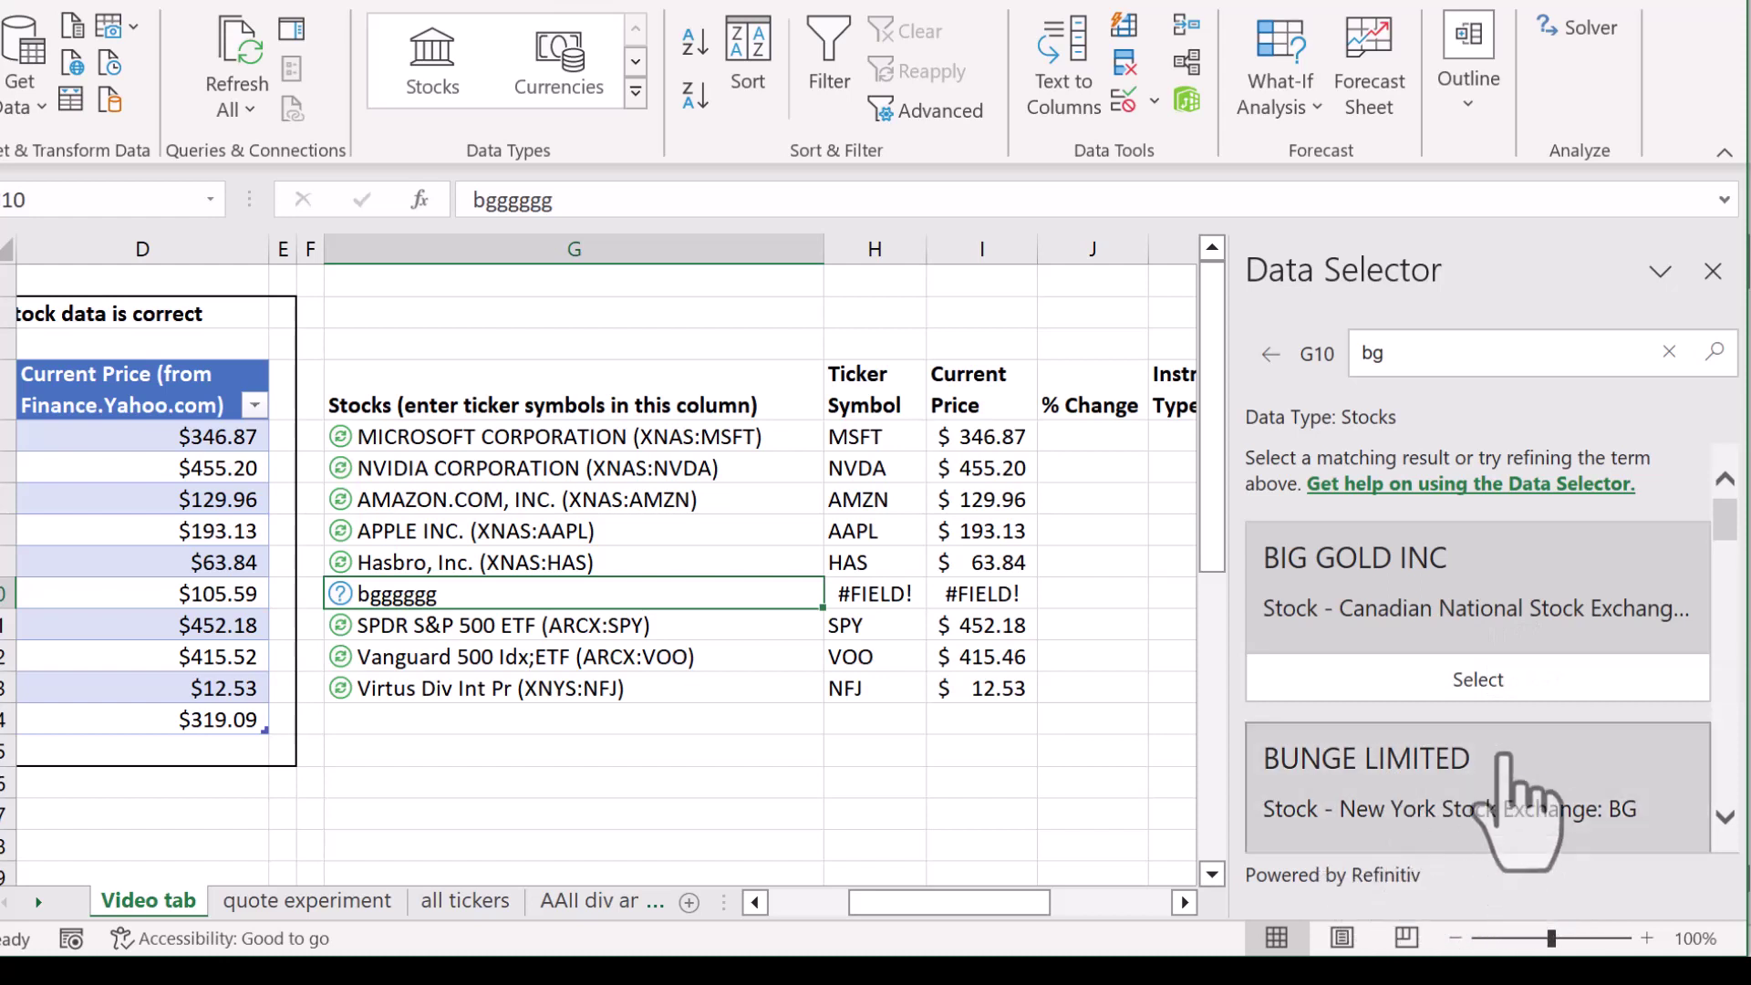
scroll(1509, 757, down, 1)
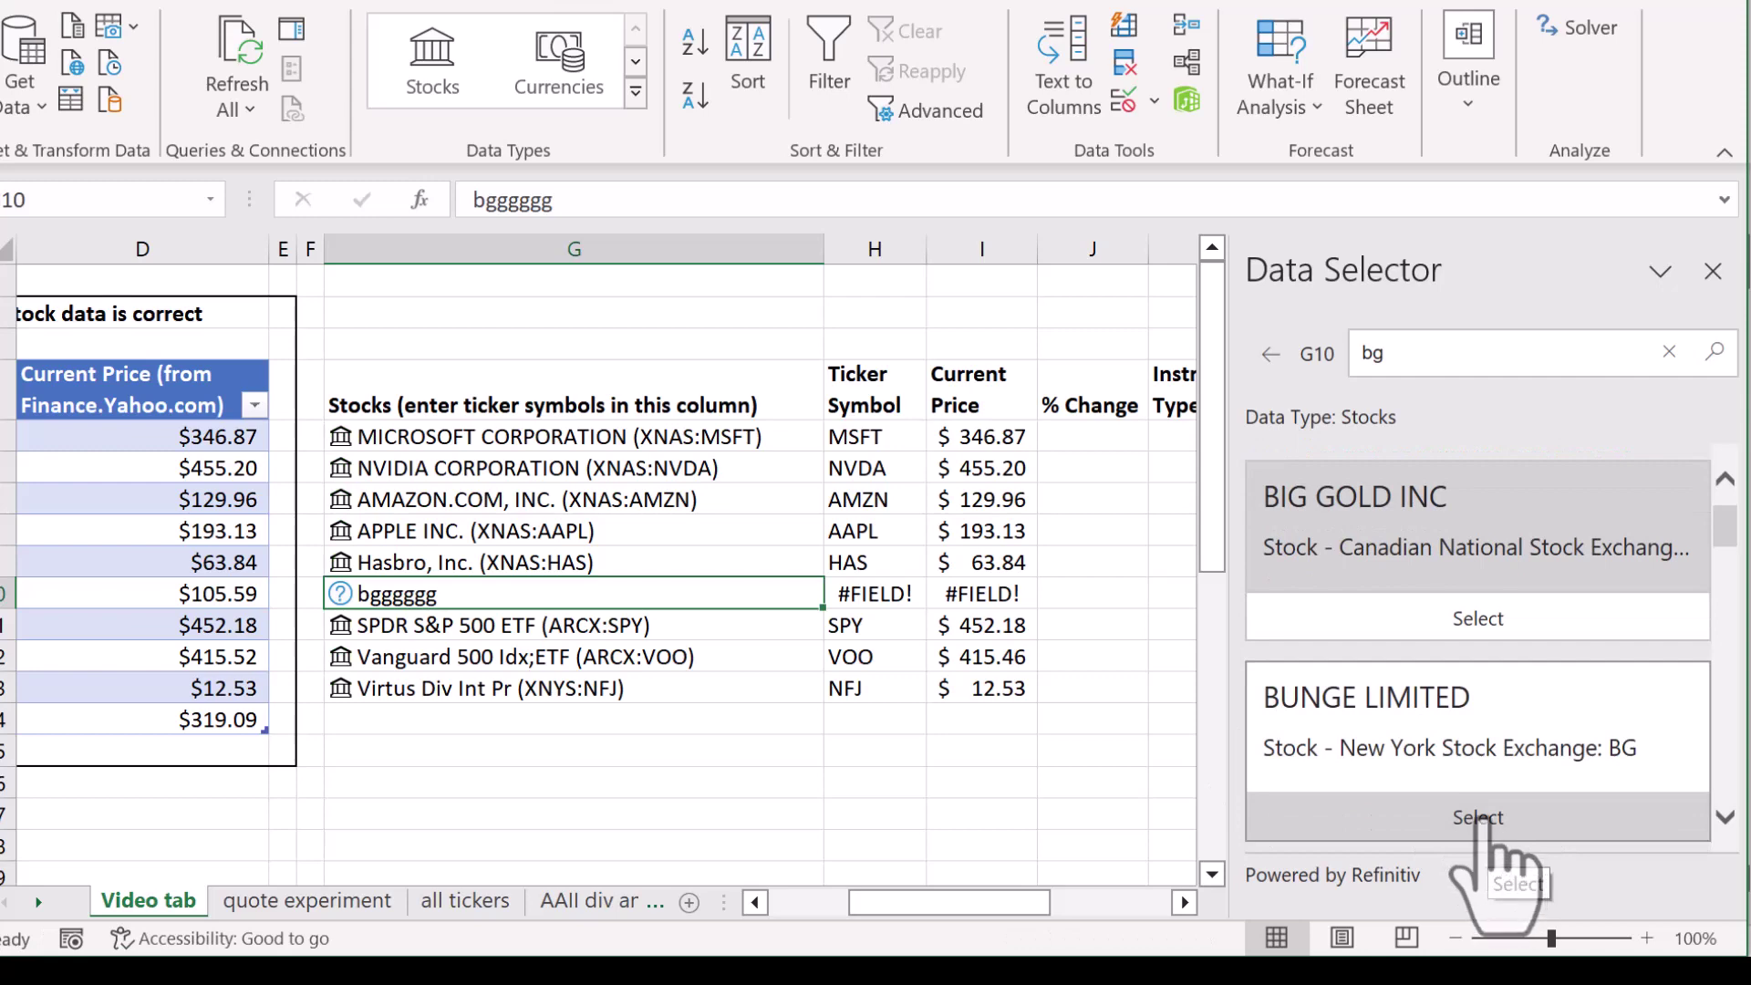
click(1482, 818)
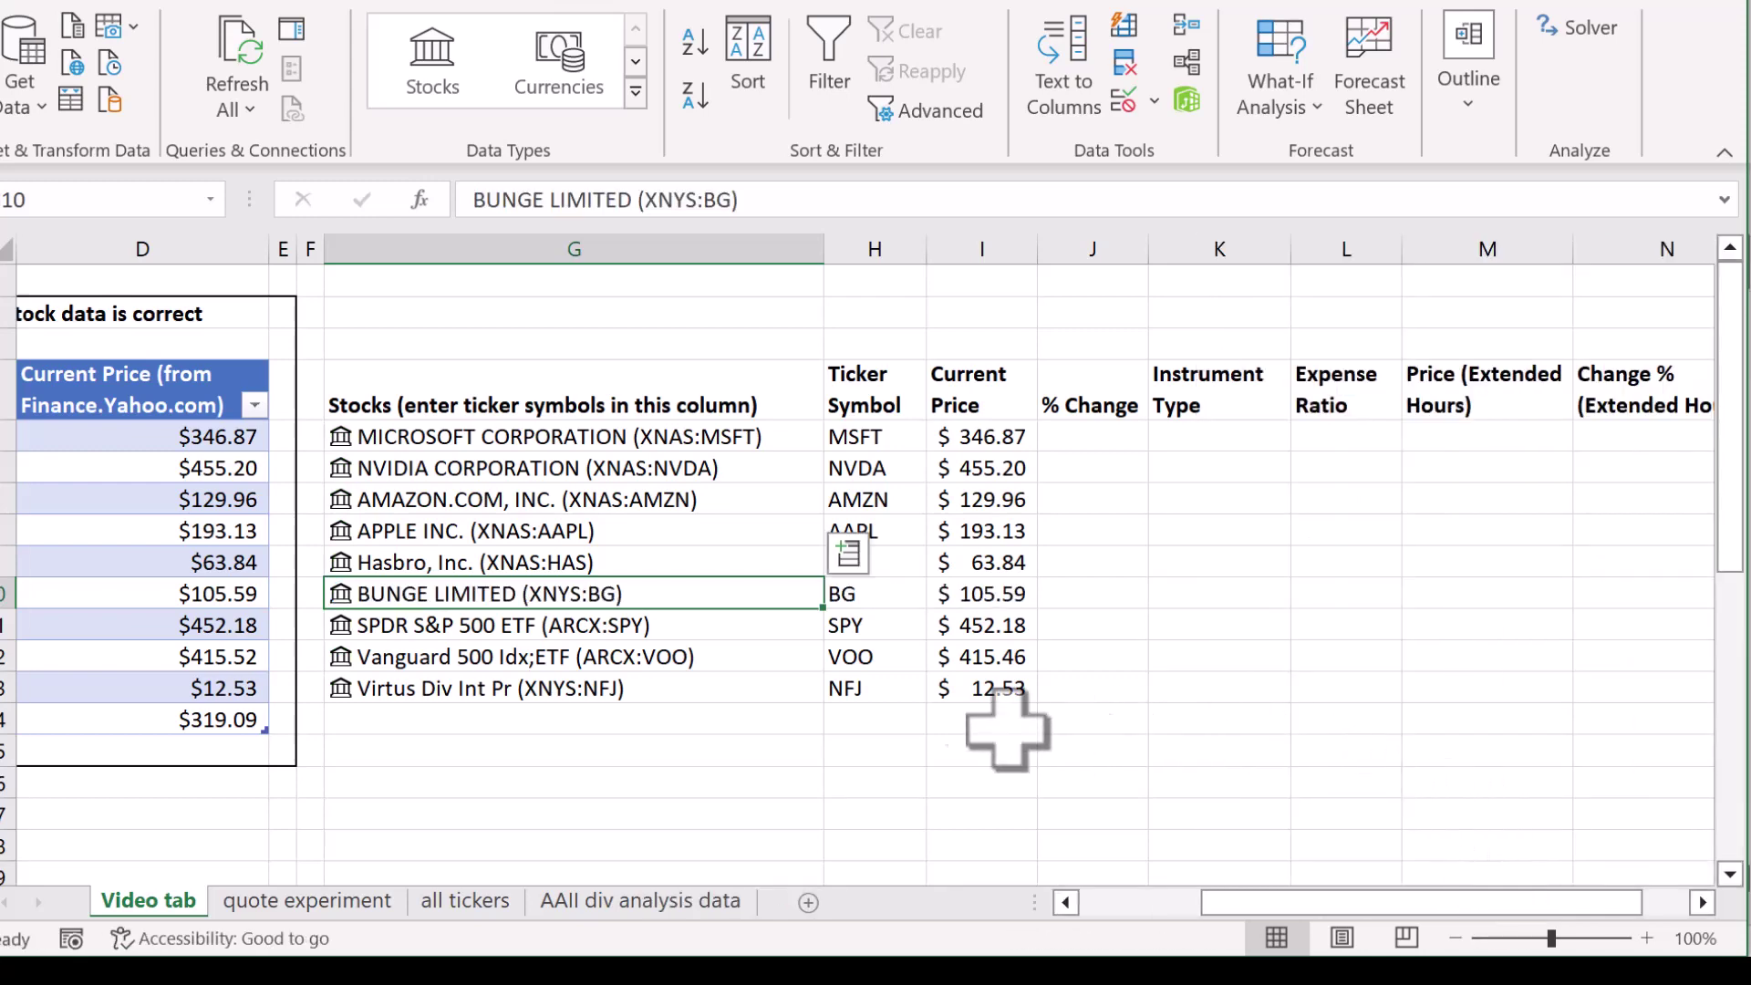
key(Left)
key(Left)
key(Left)
key(Left)
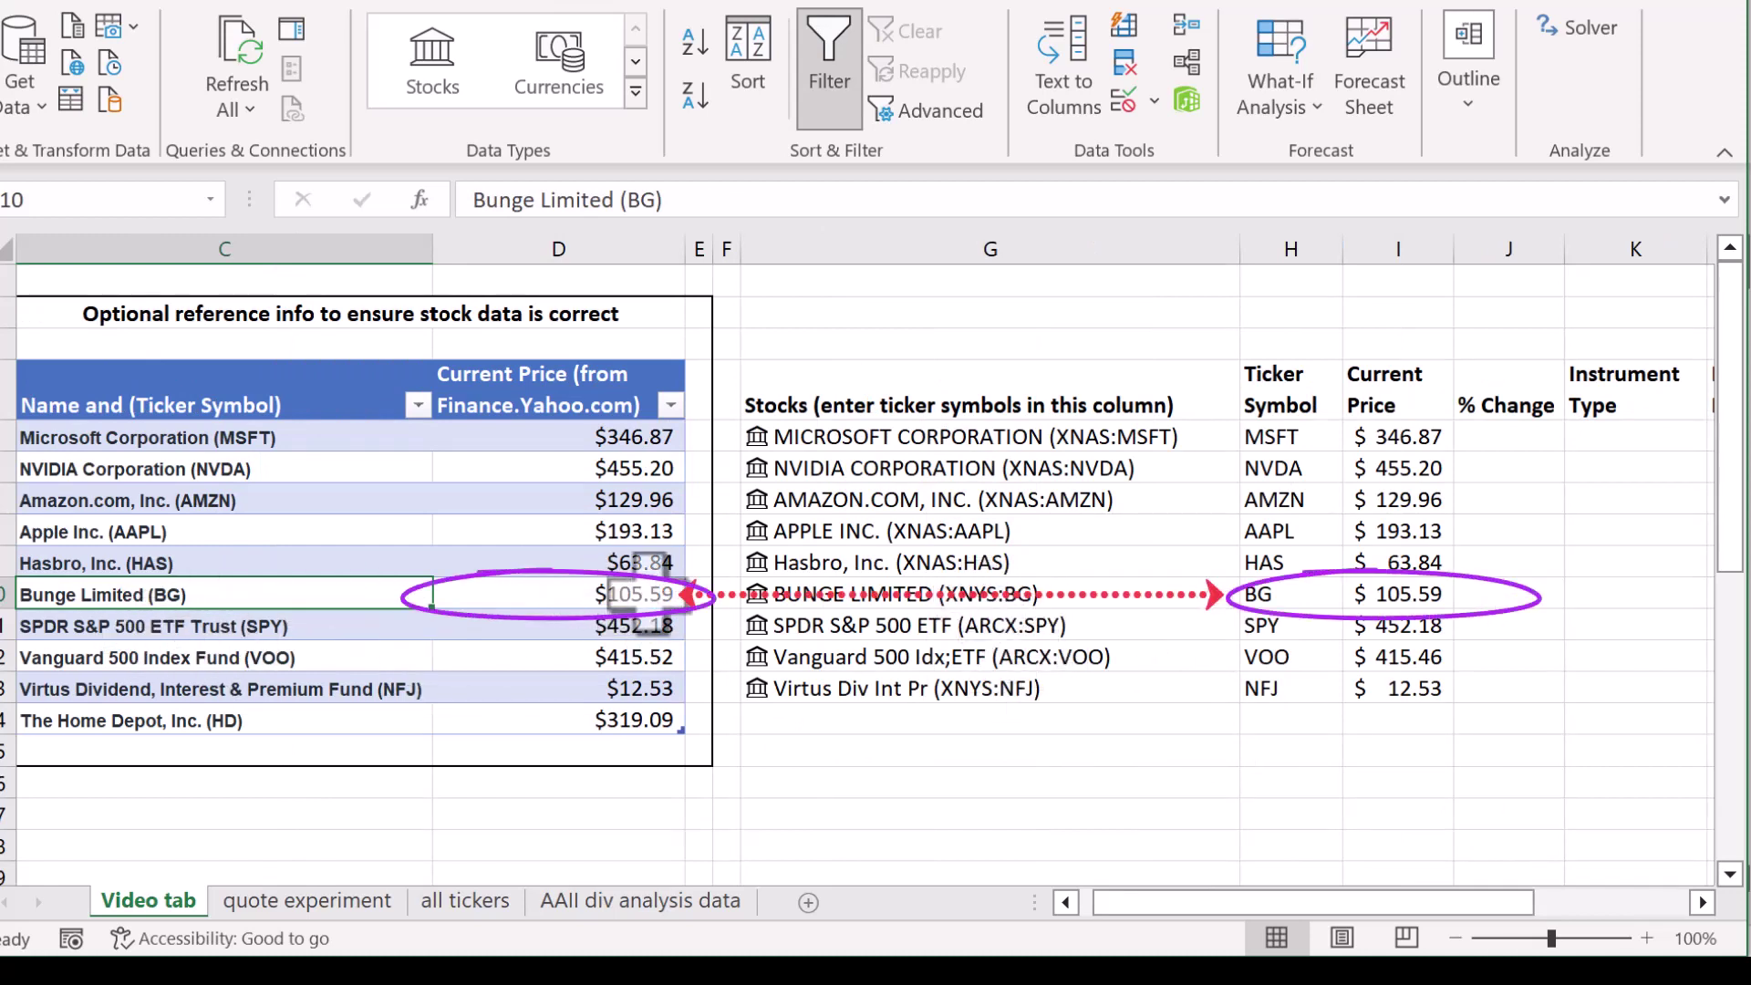
click(629, 594)
click(1404, 596)
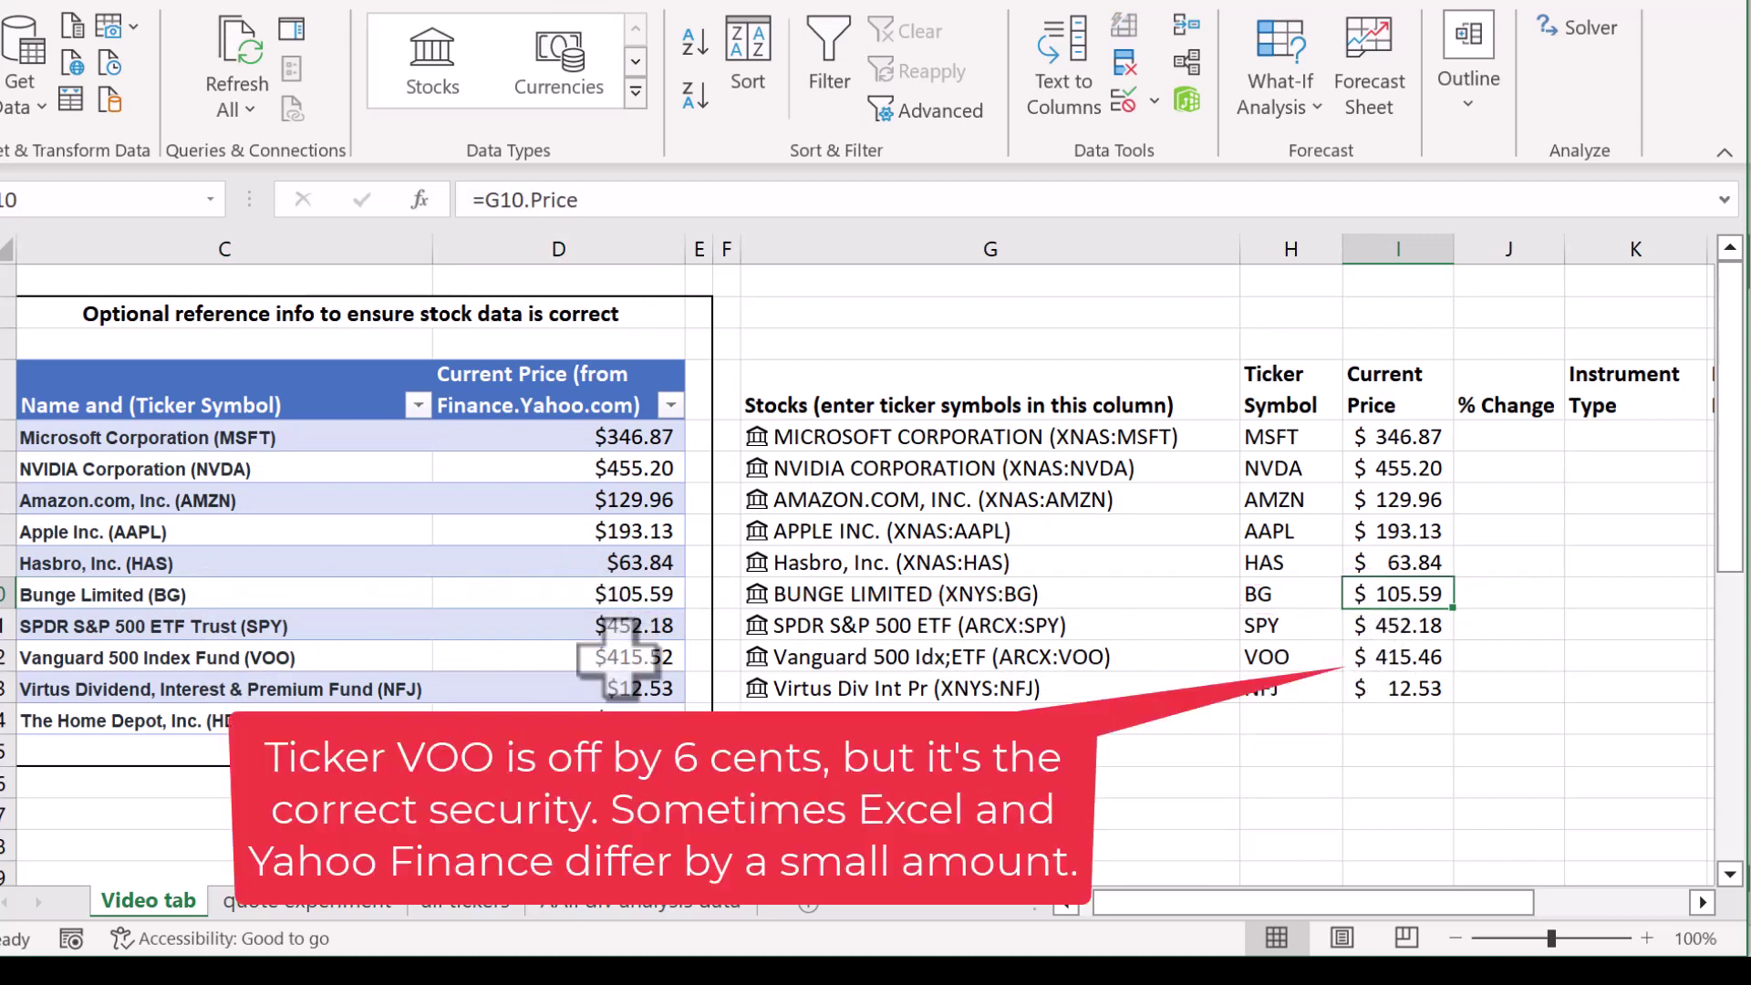
click(1419, 631)
click(1419, 660)
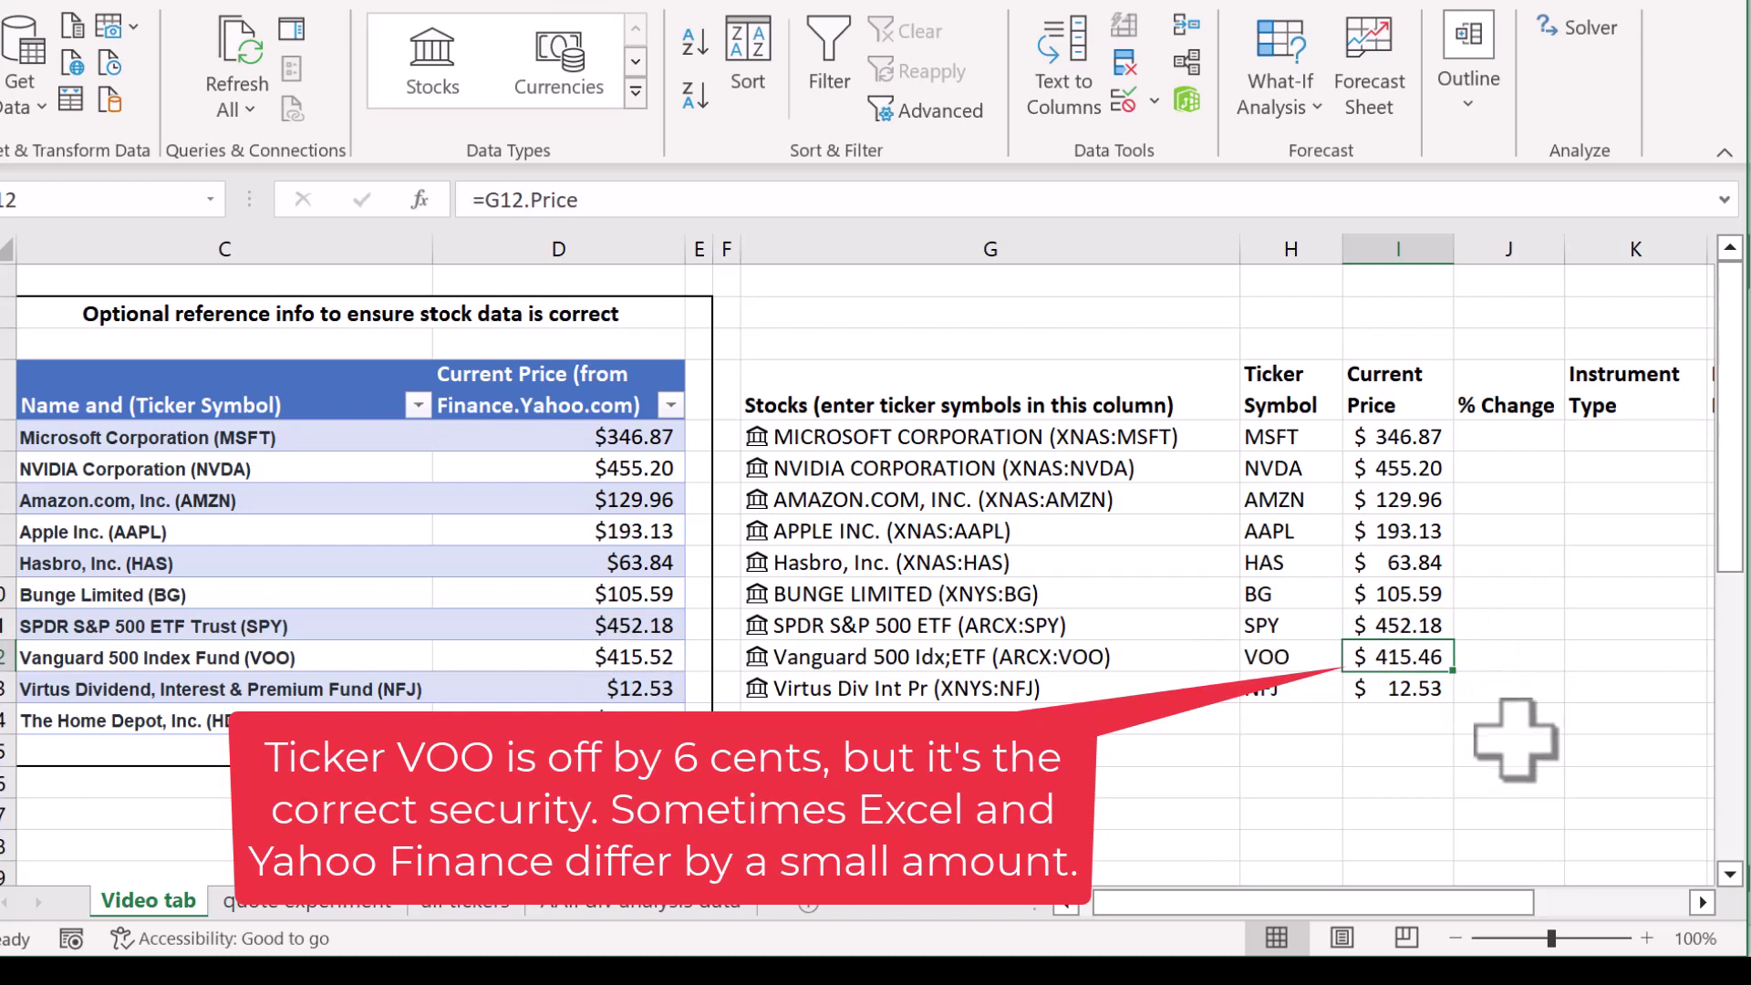
click(1415, 688)
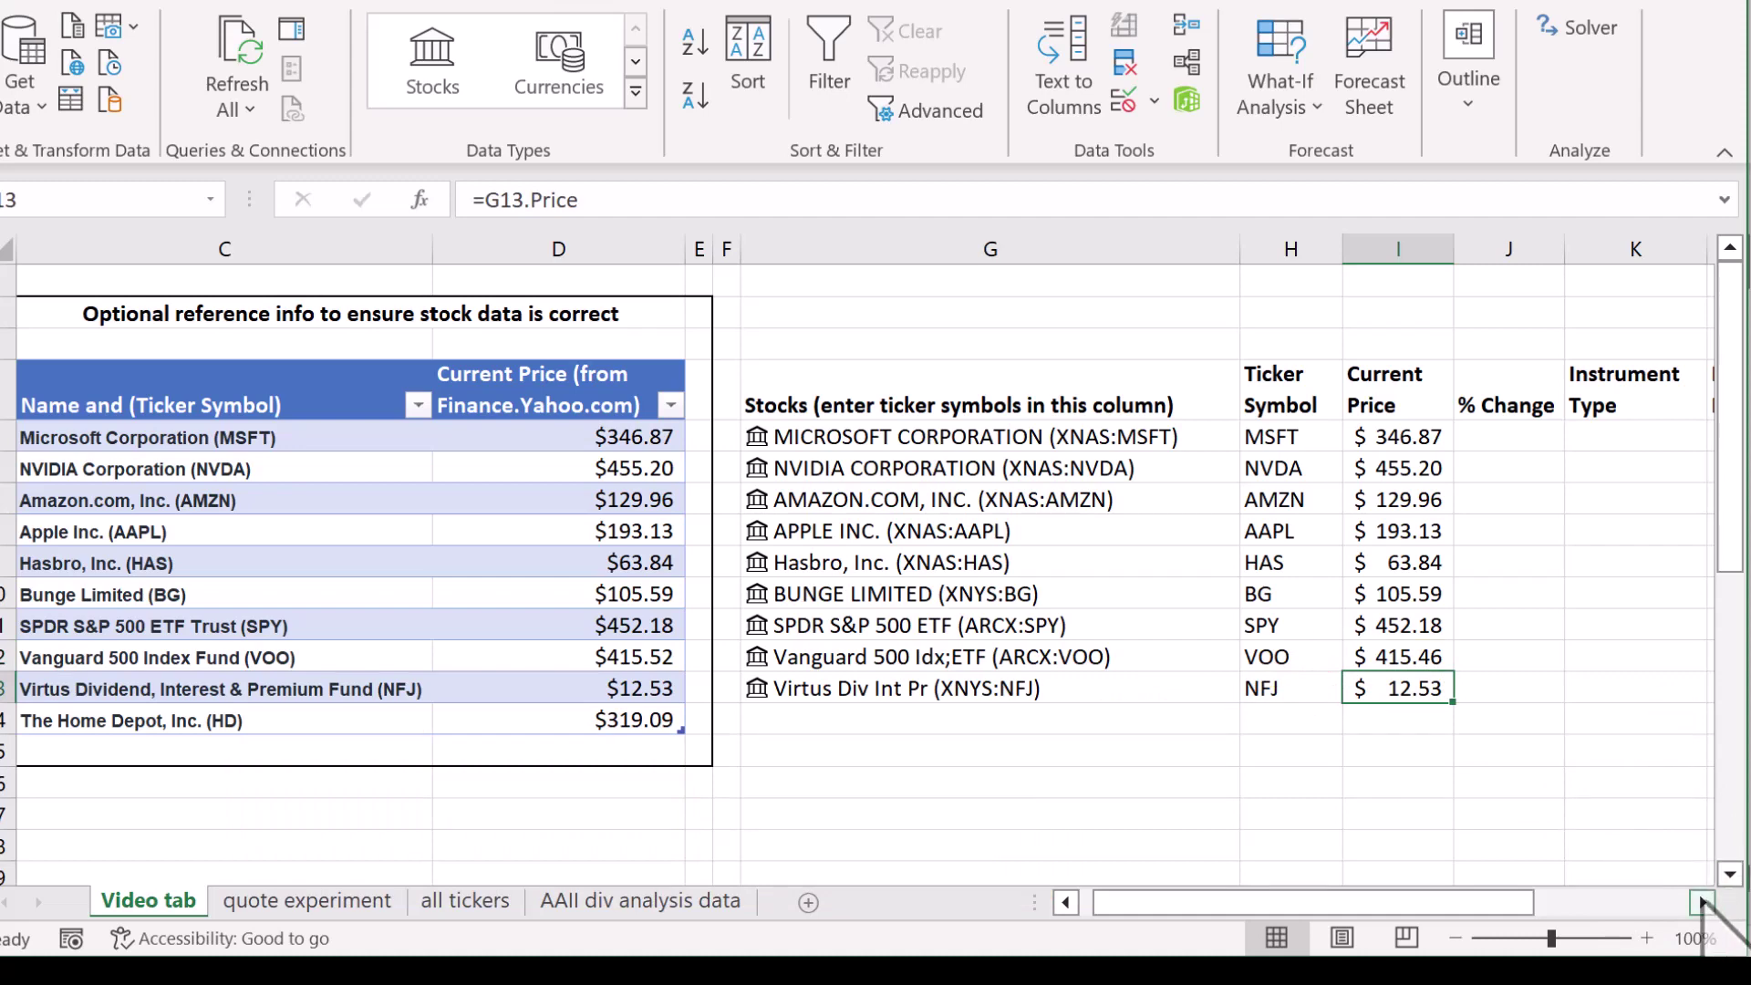
click(1701, 903)
click(1702, 903)
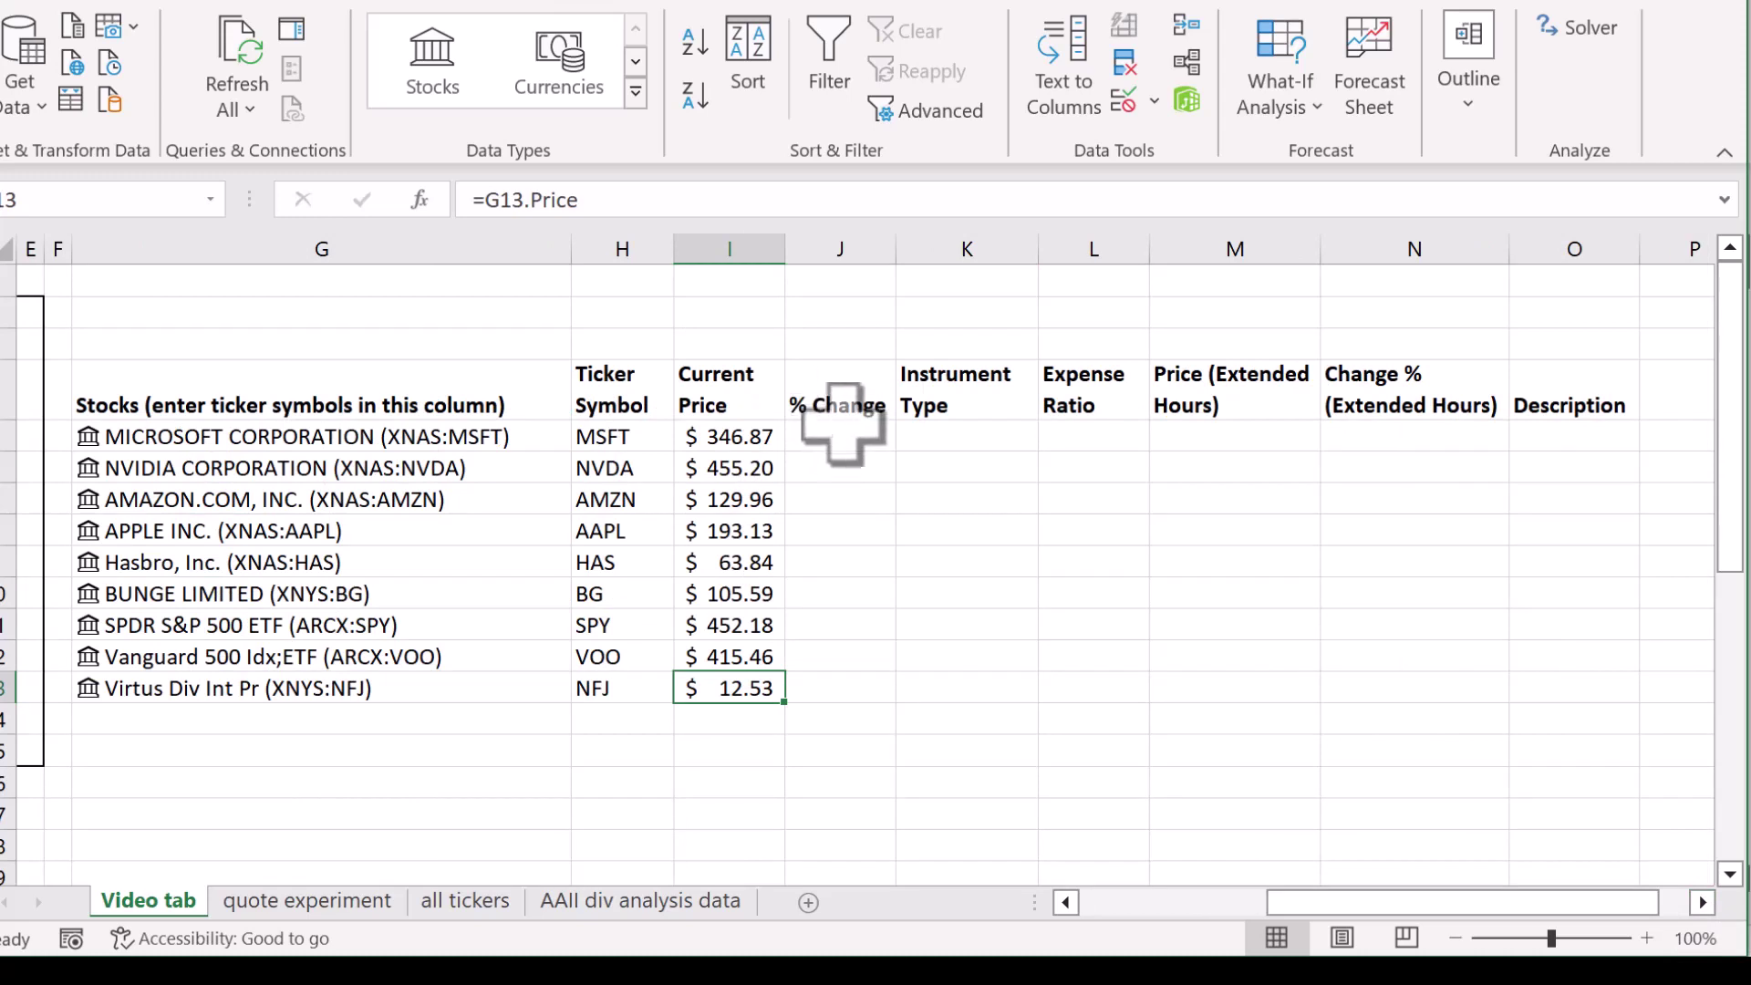
Insert each linked stock's Change (%) field into the % Change column J.
drag(834, 437, 833, 648)
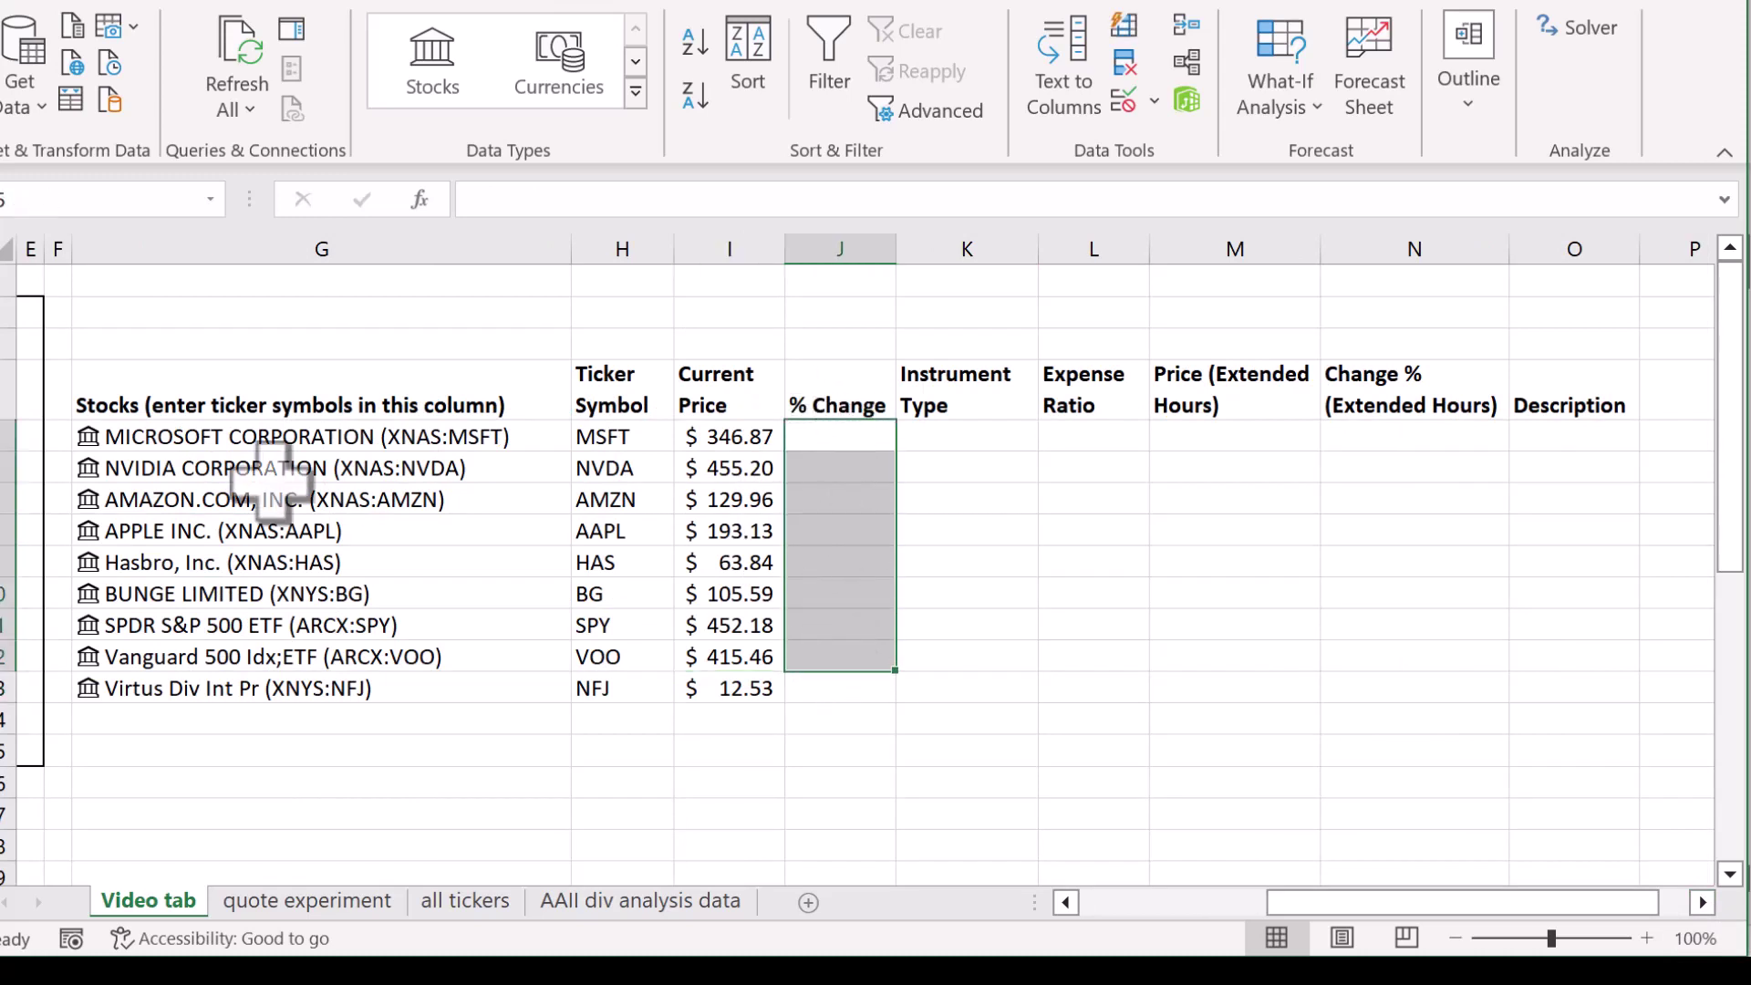
click(335, 392)
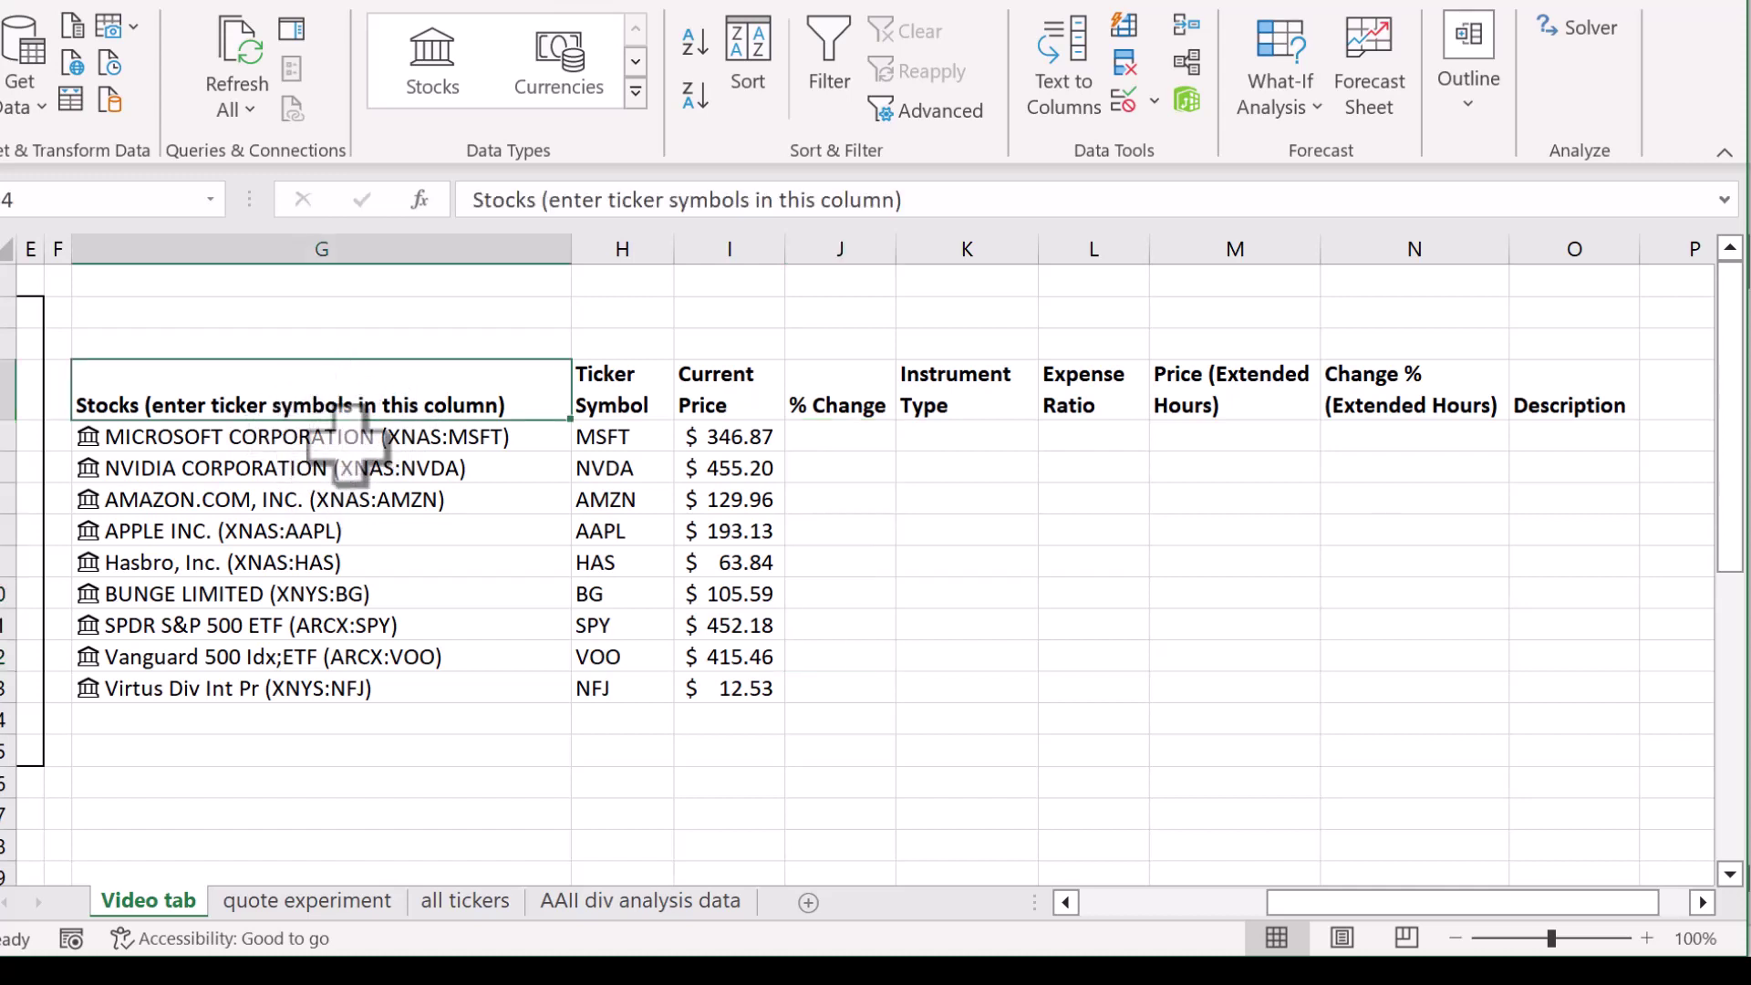
drag(365, 436, 351, 688)
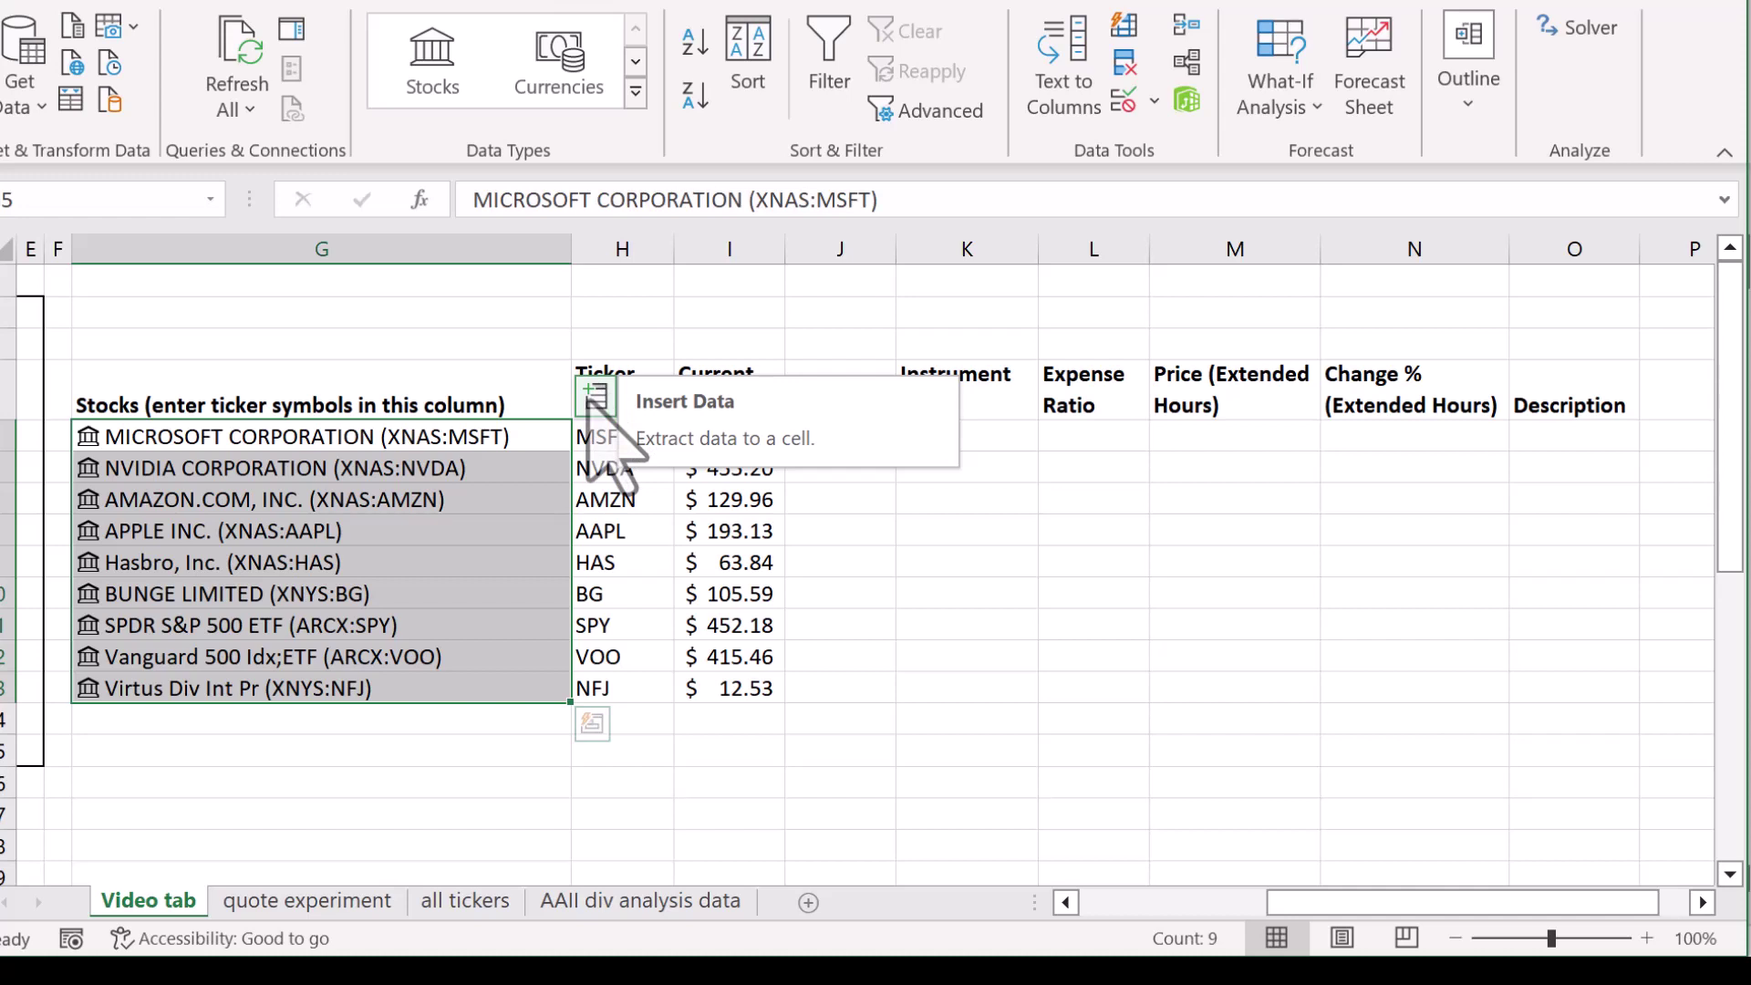
click(597, 398)
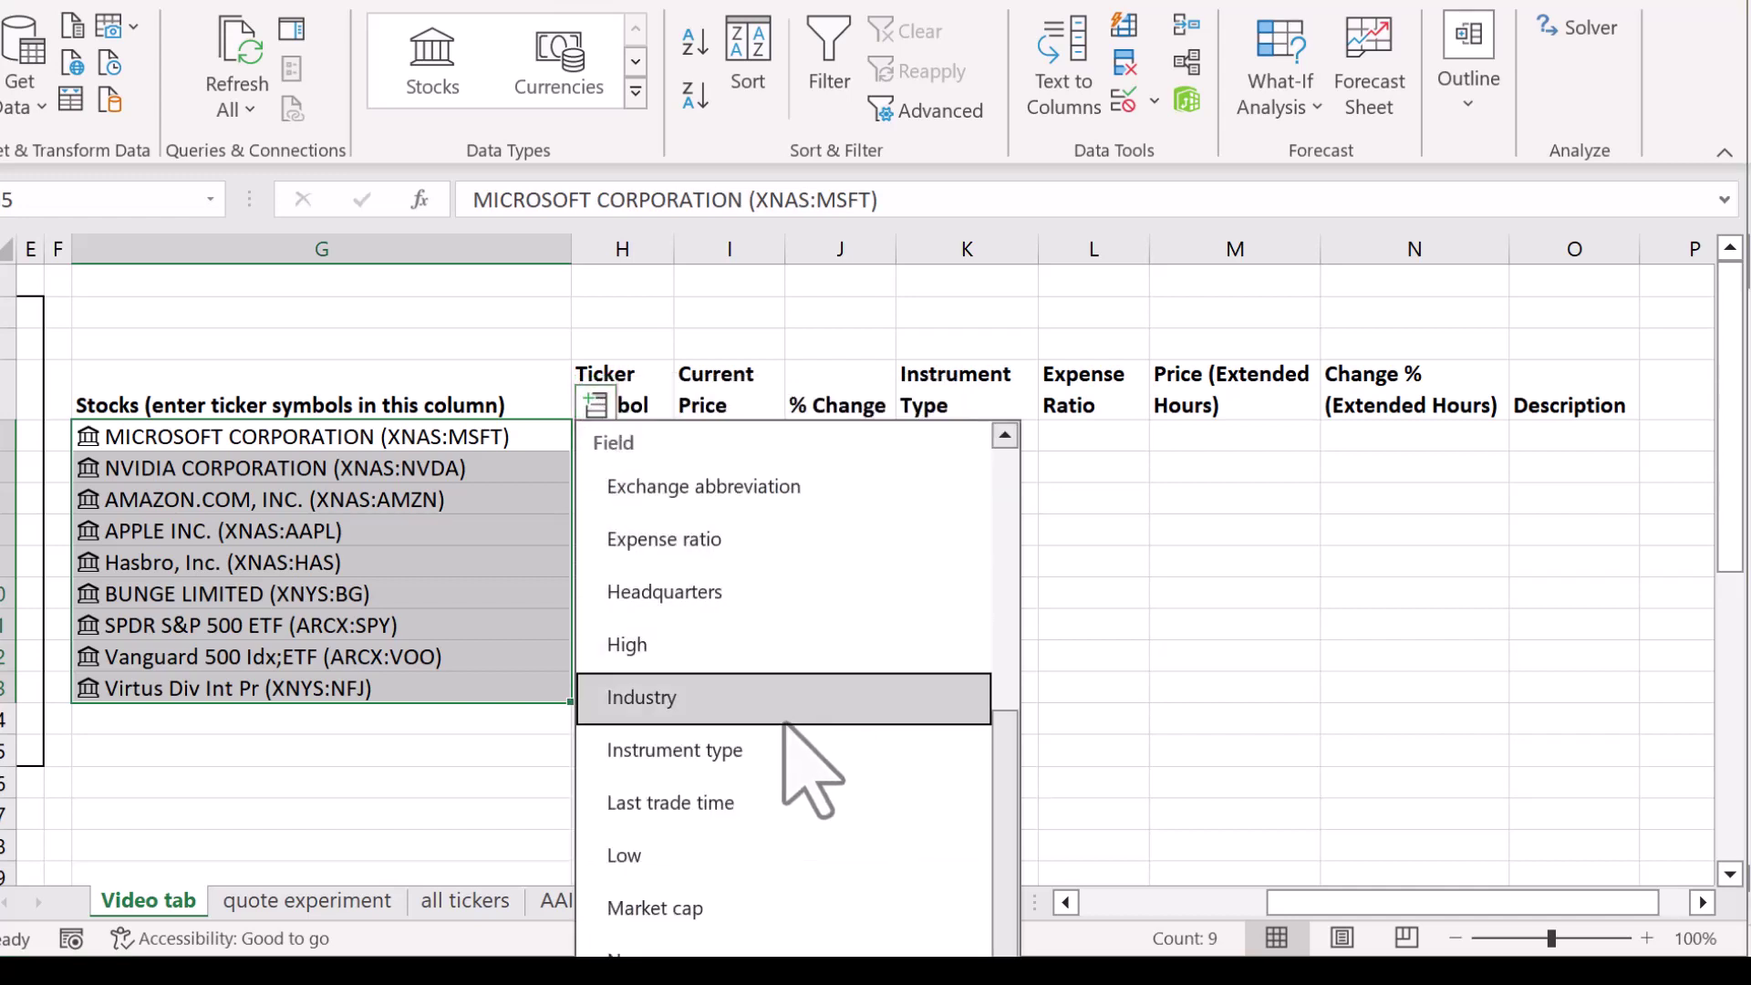
scroll(794, 748, down, 3)
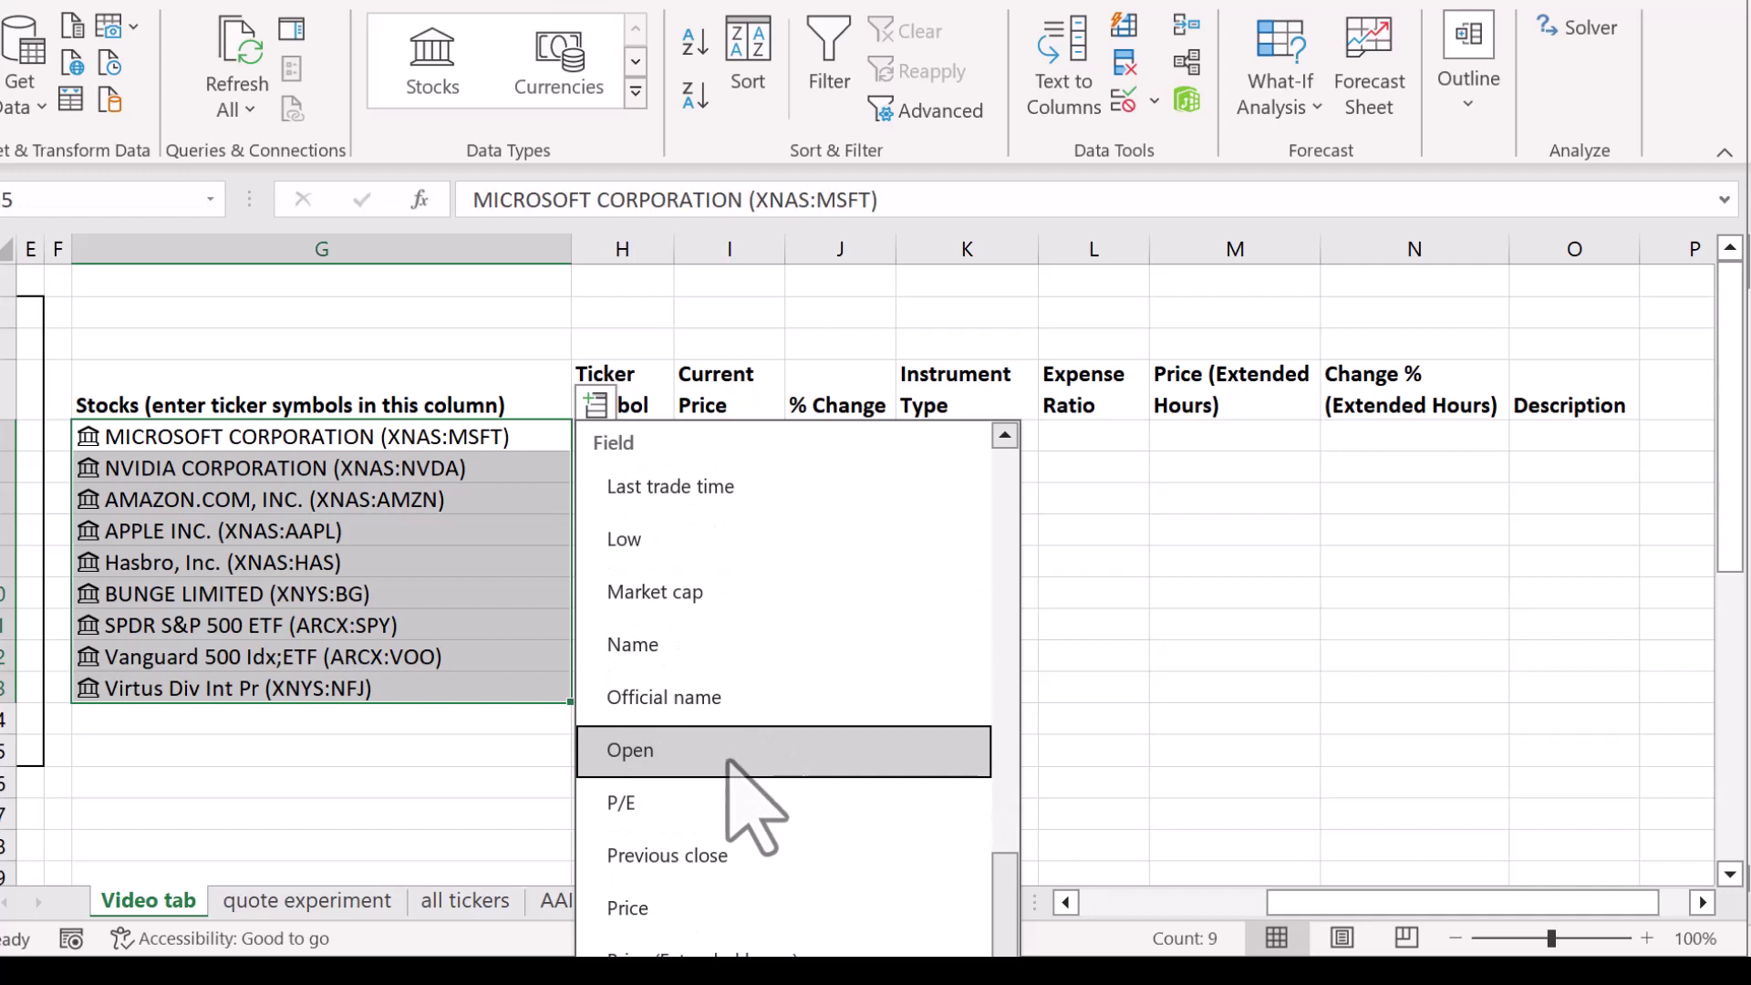
scroll(732, 754, up, 5)
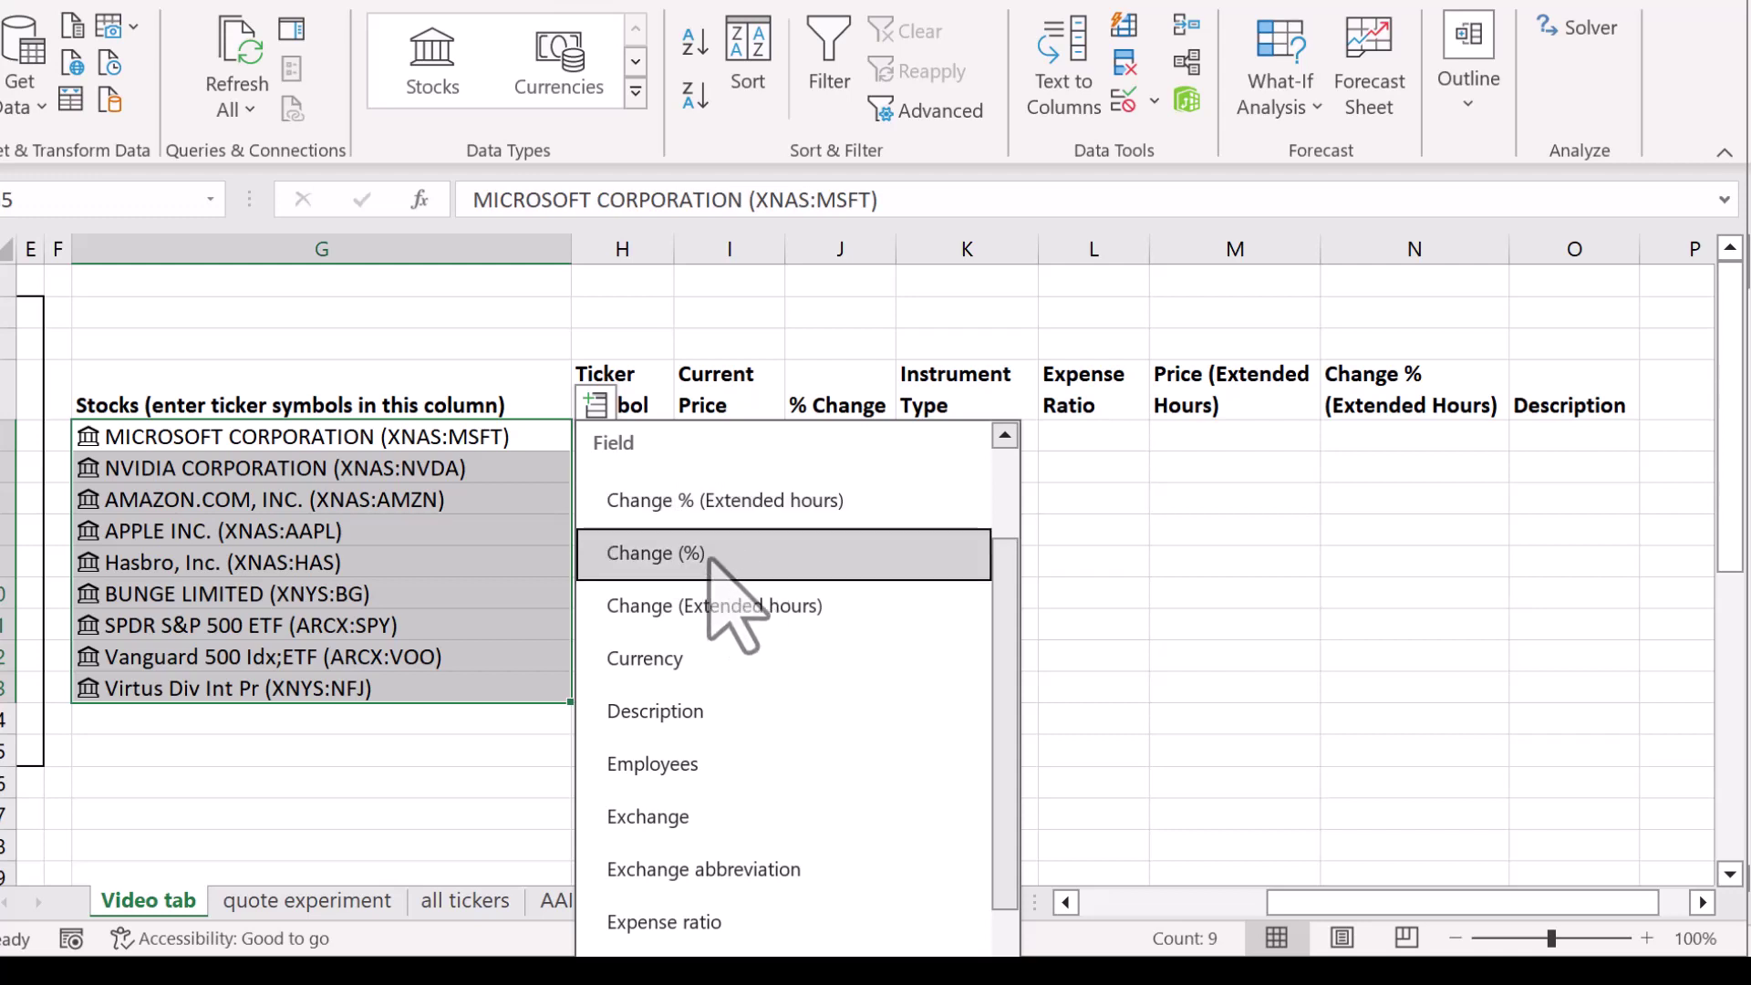
click(725, 553)
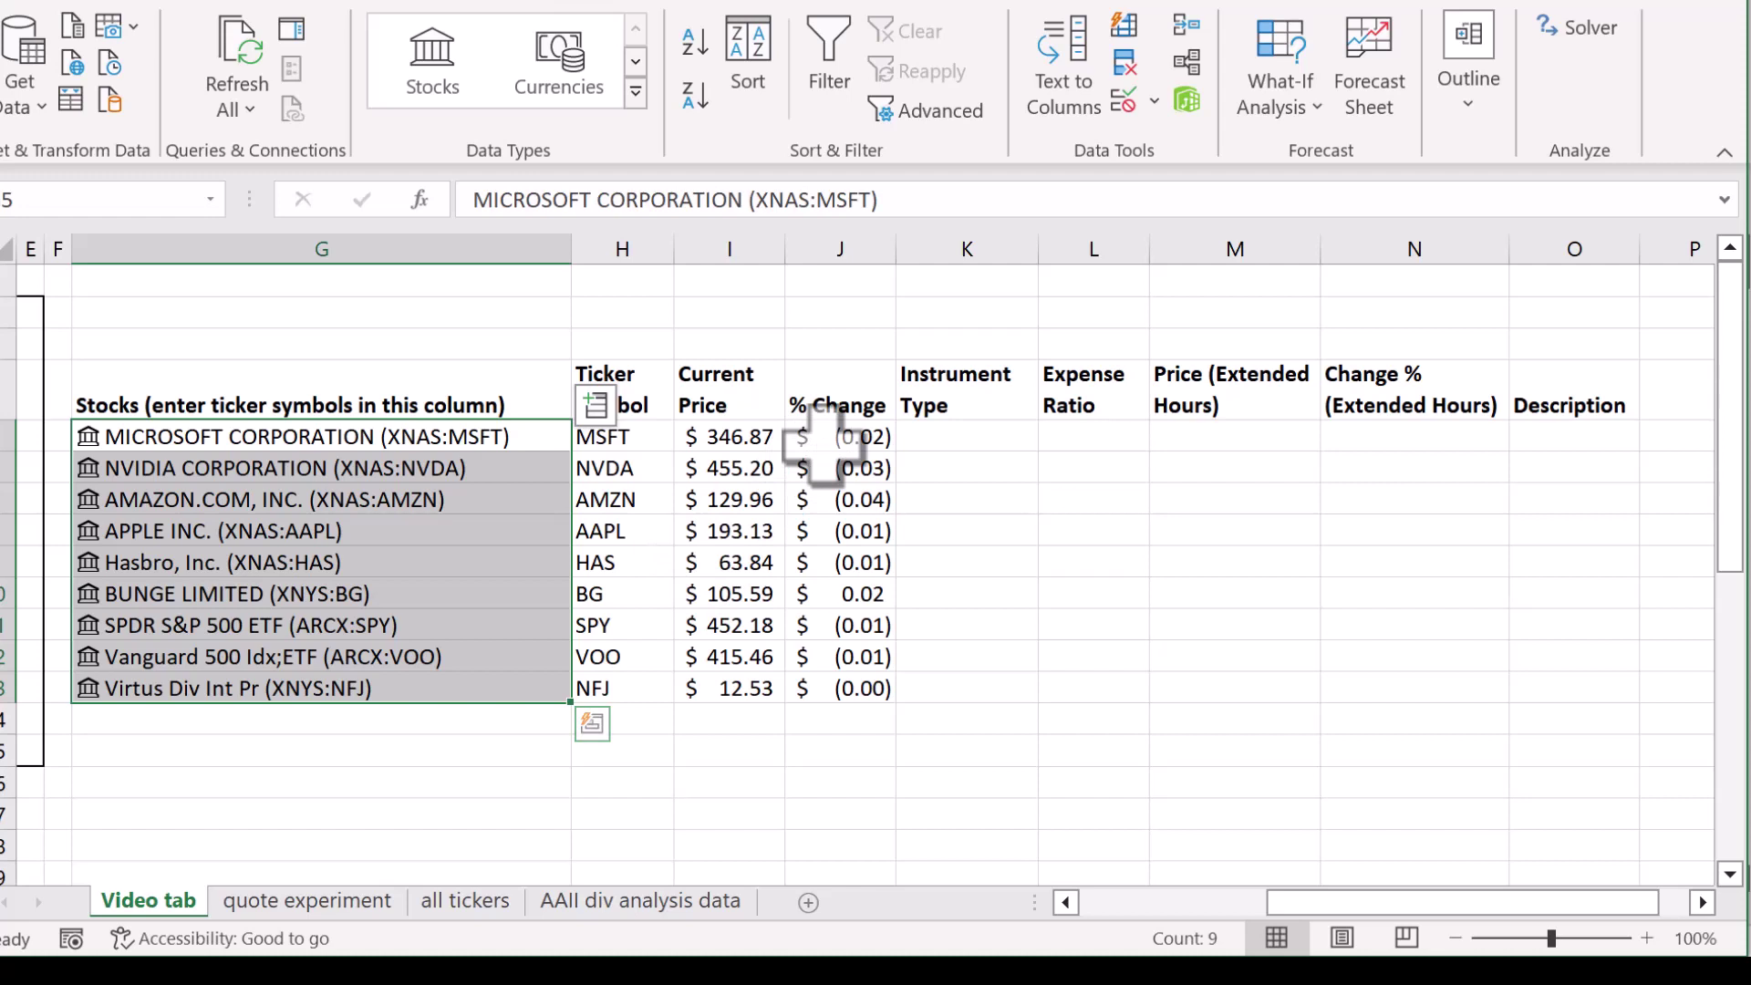
Format the % Change values as percentages with one decimal place, e.g. -2.3%.
drag(825, 444, 843, 690)
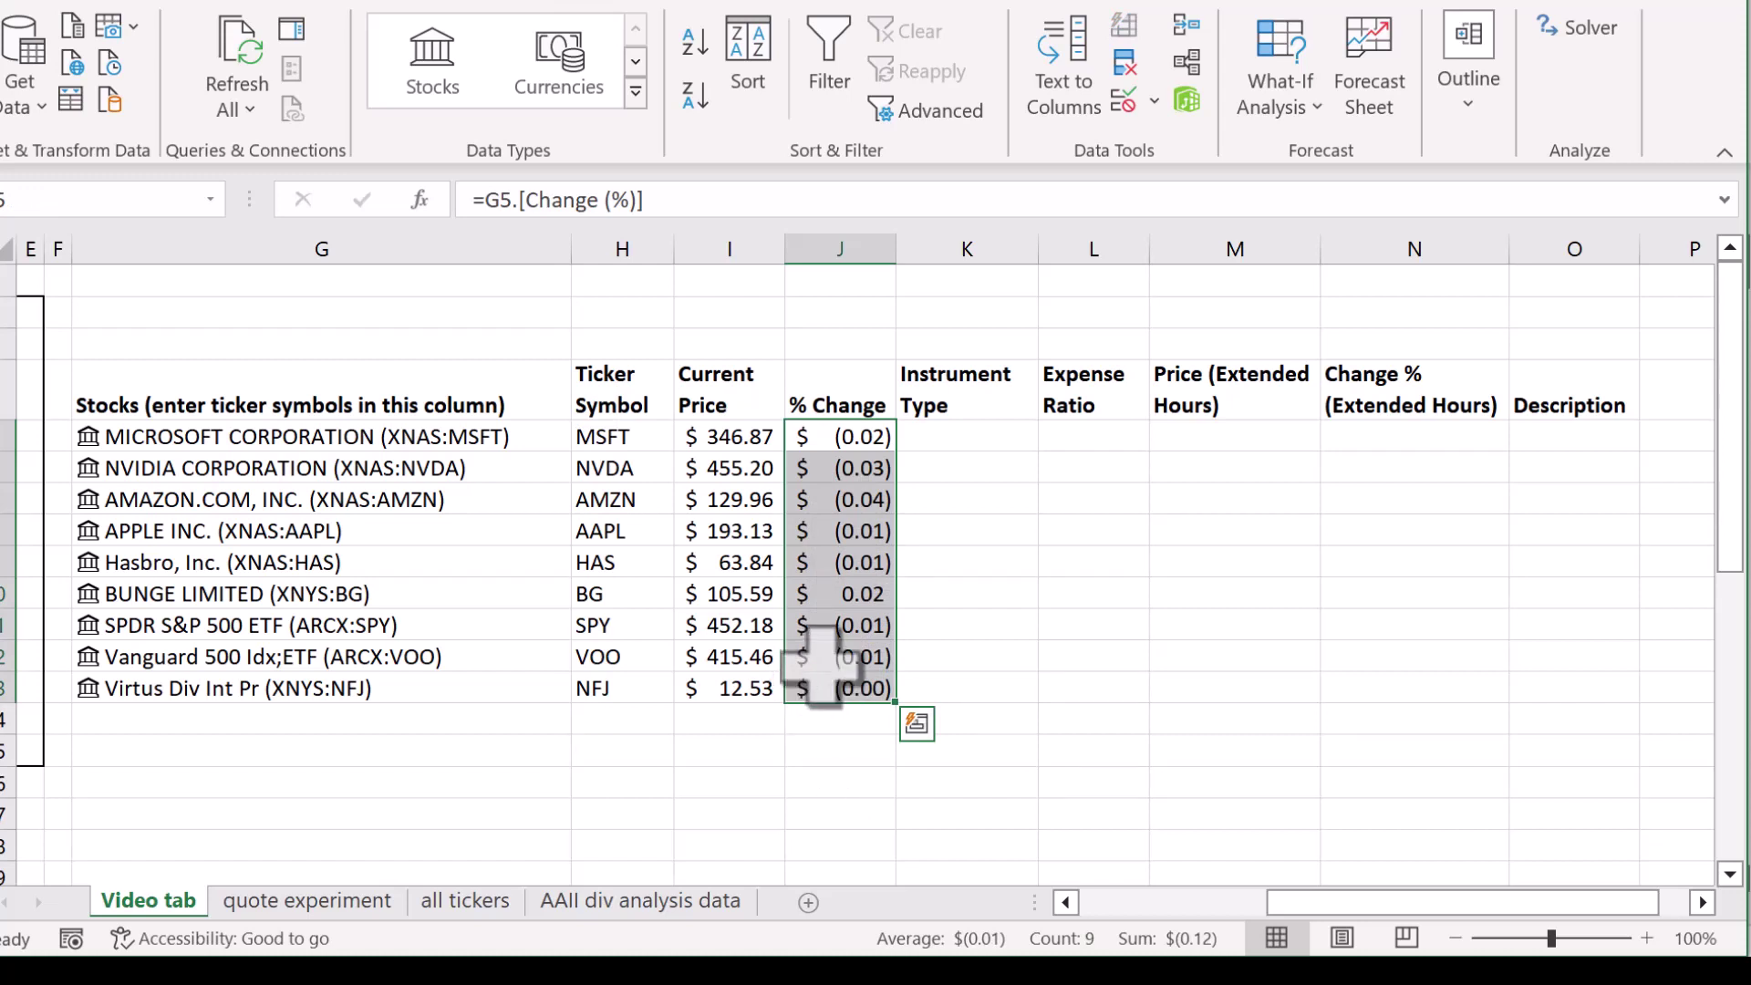
click(118, 2)
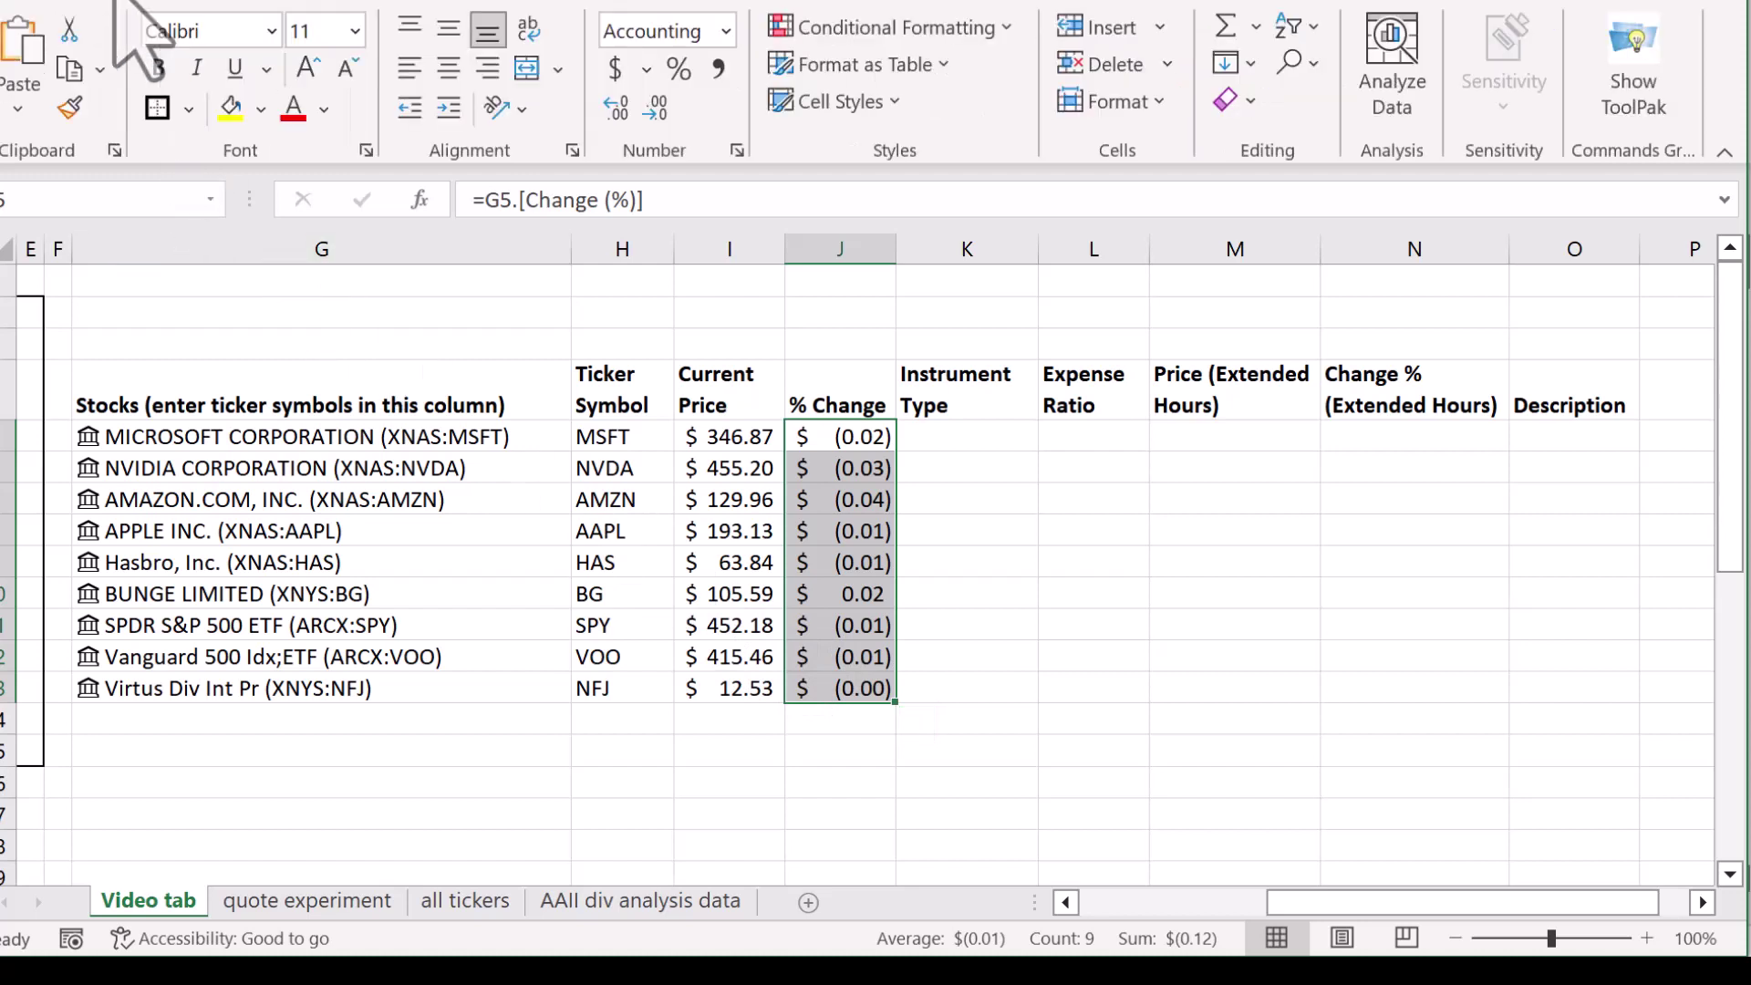
click(679, 68)
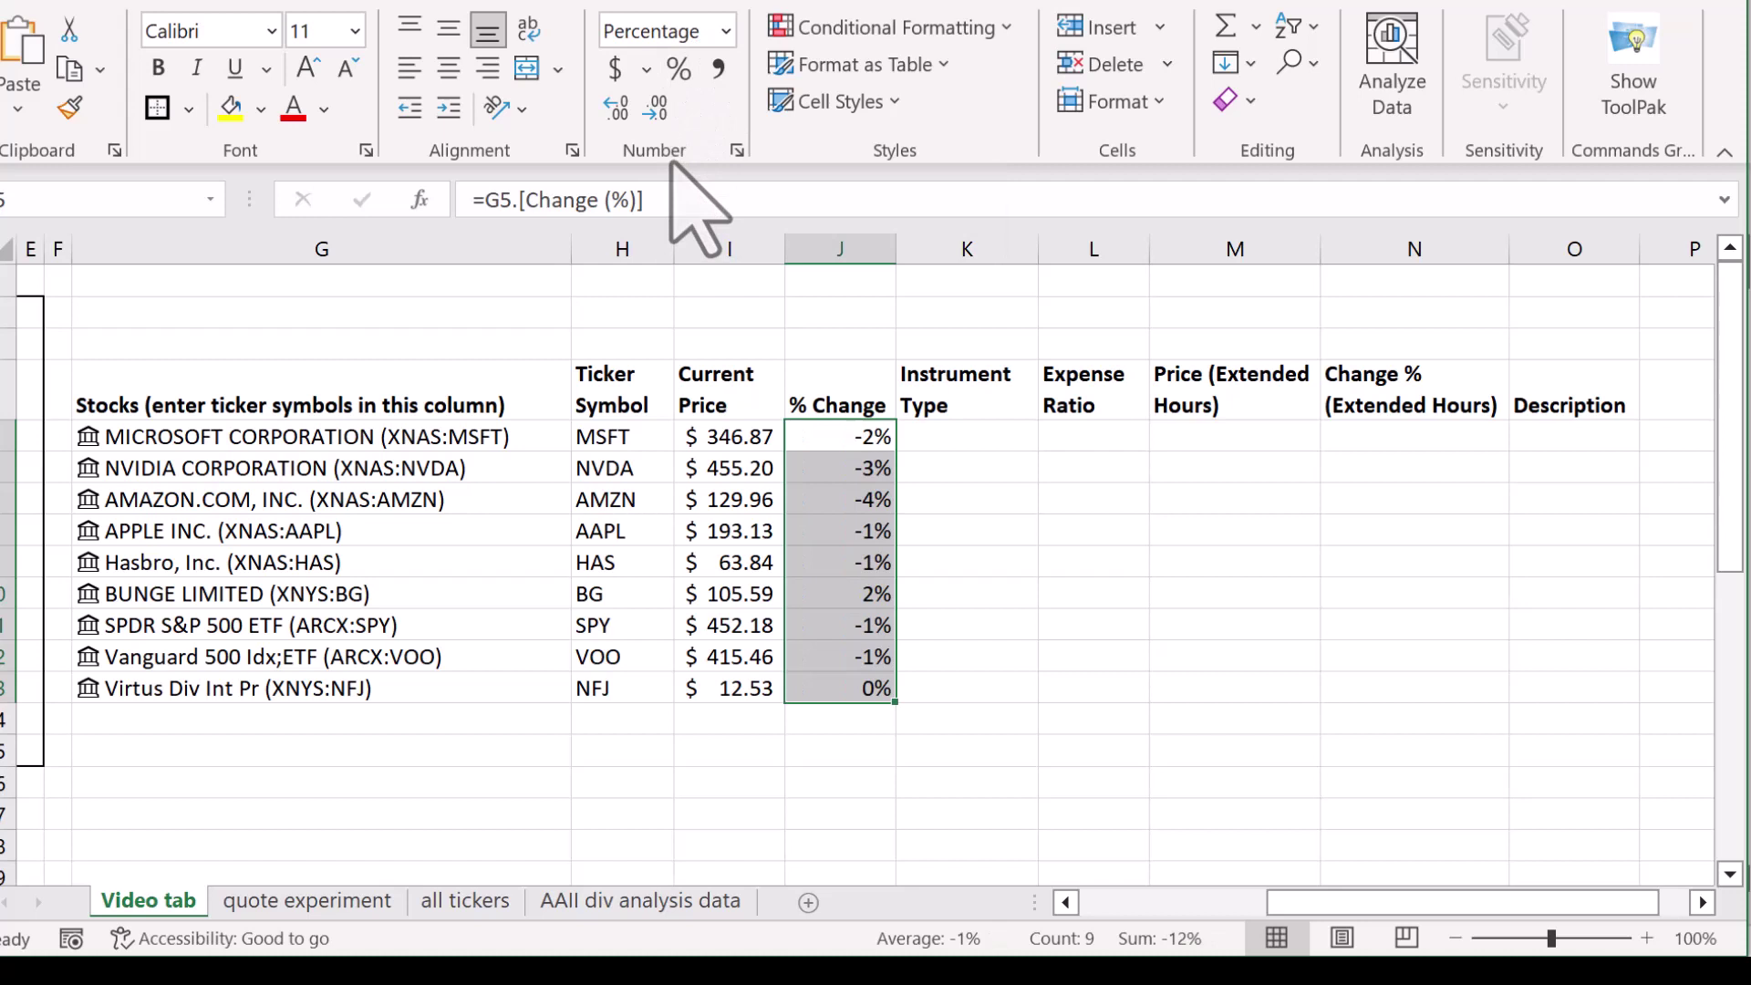
click(611, 106)
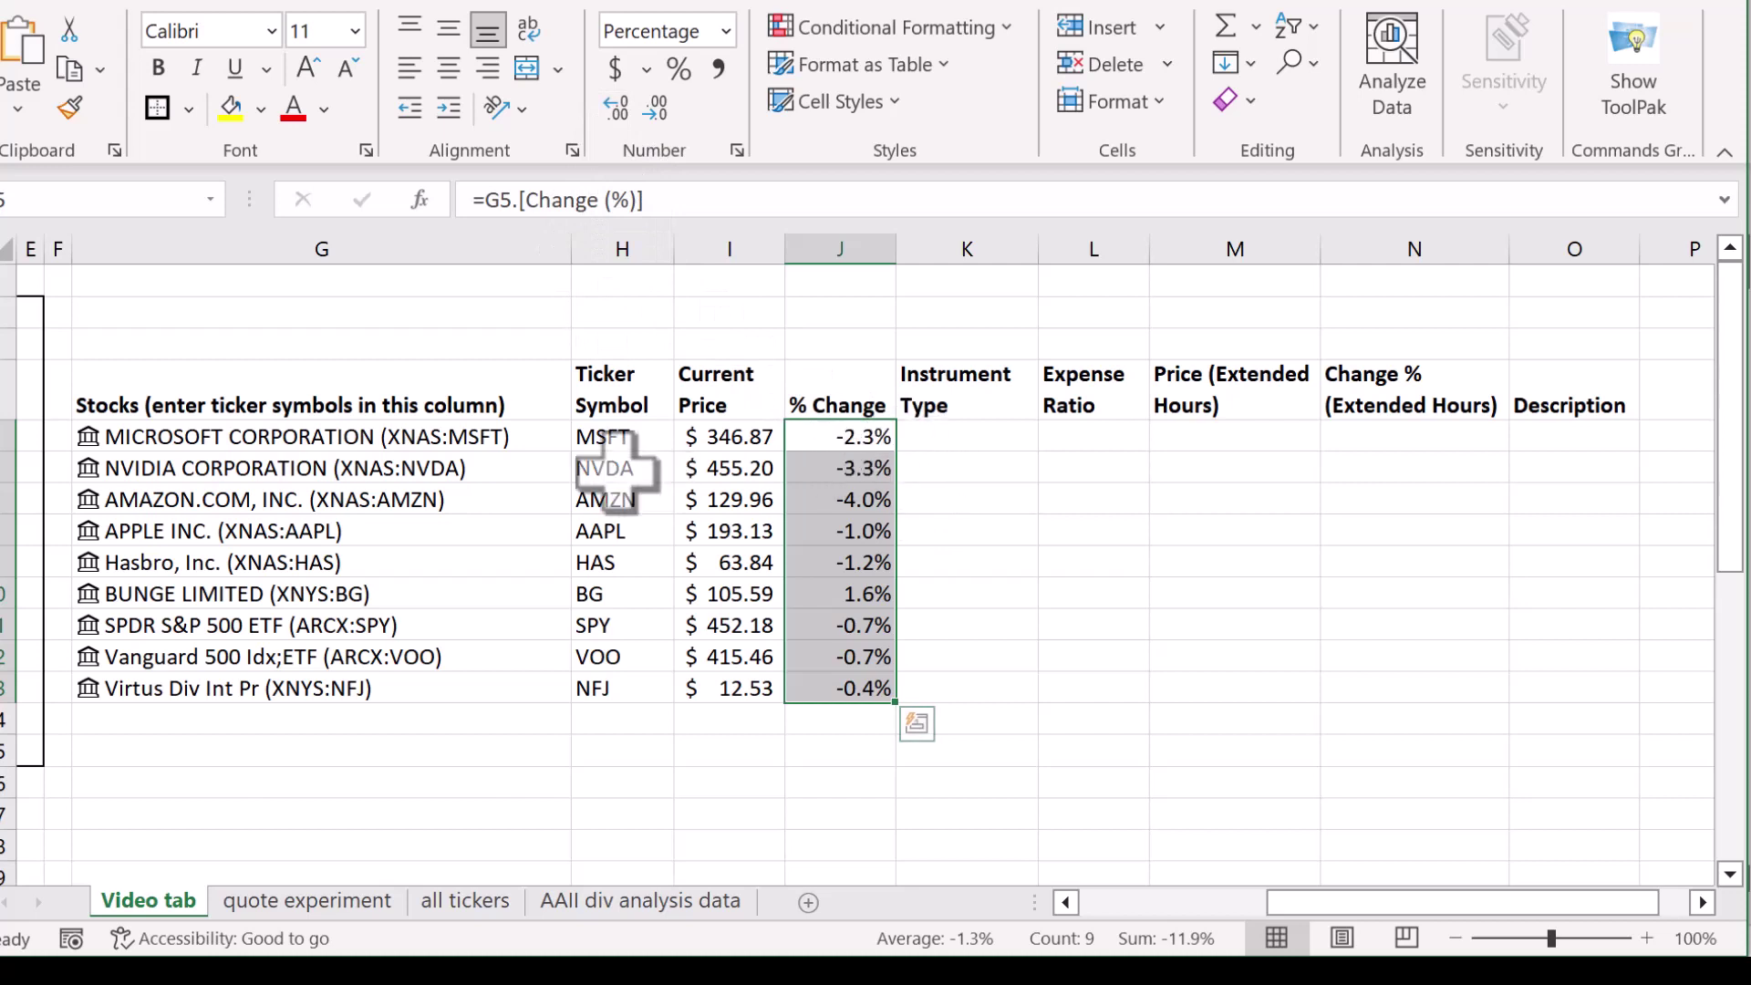
drag(482, 444, 431, 705)
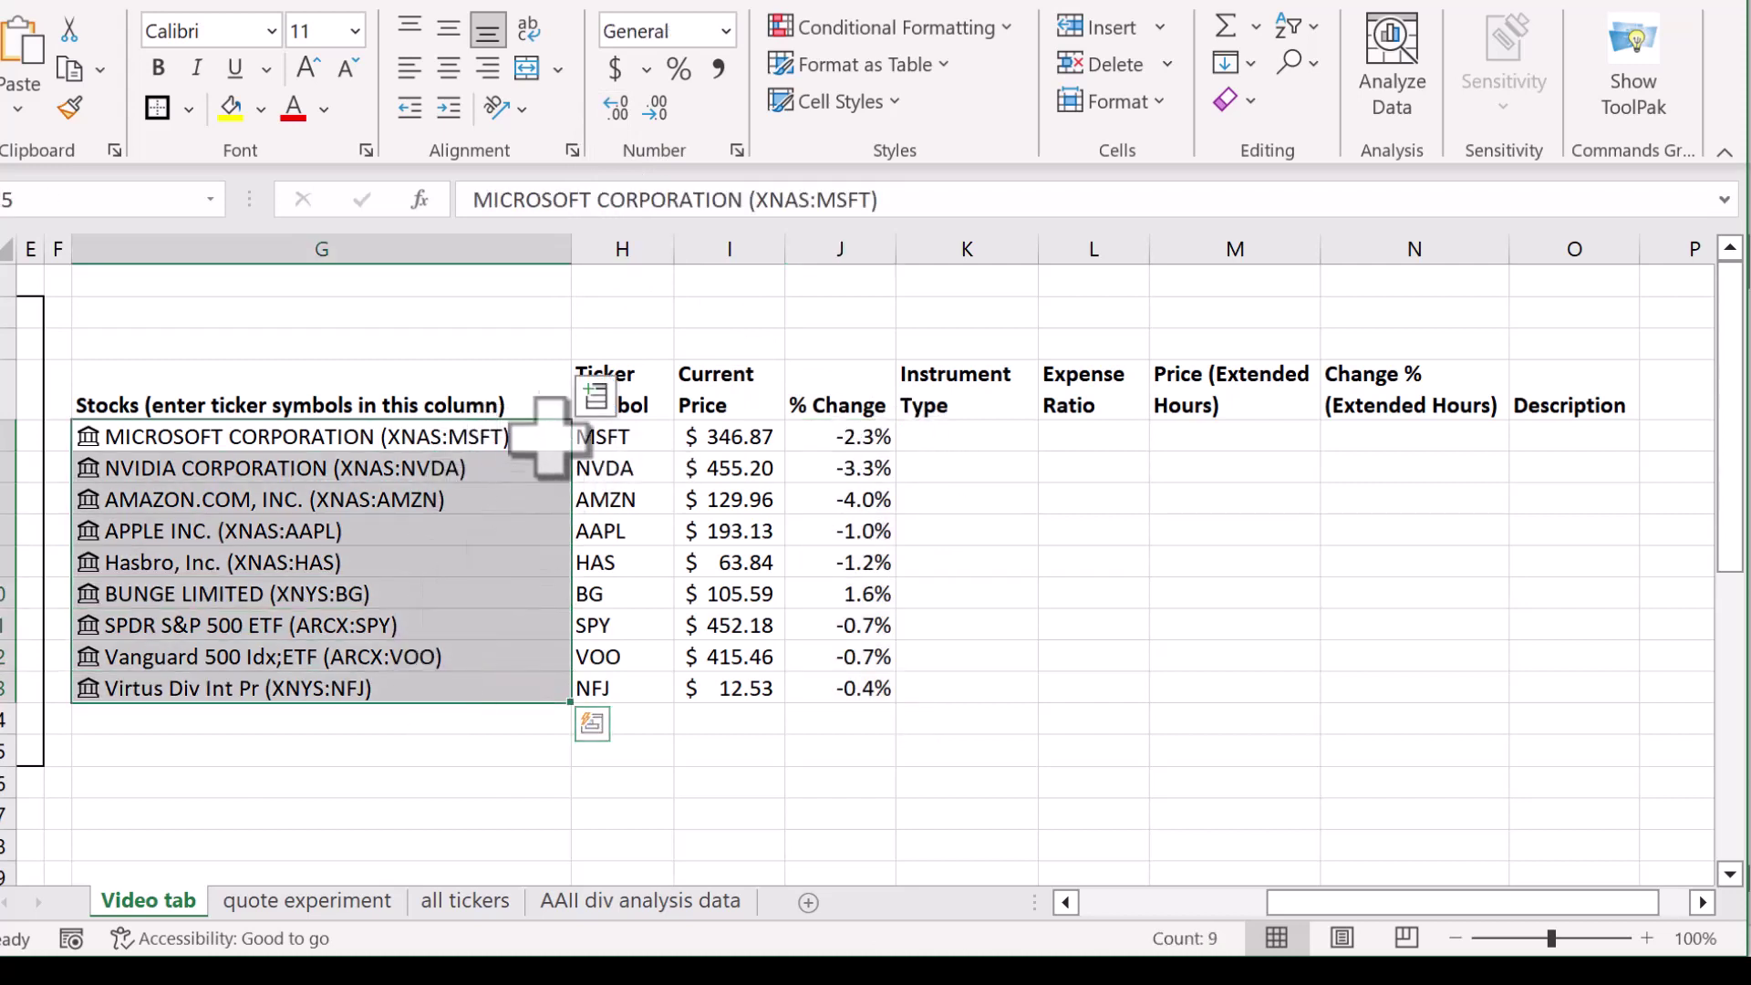
Add the Instrument Type field for every linked stock in G5:G13.
click(595, 402)
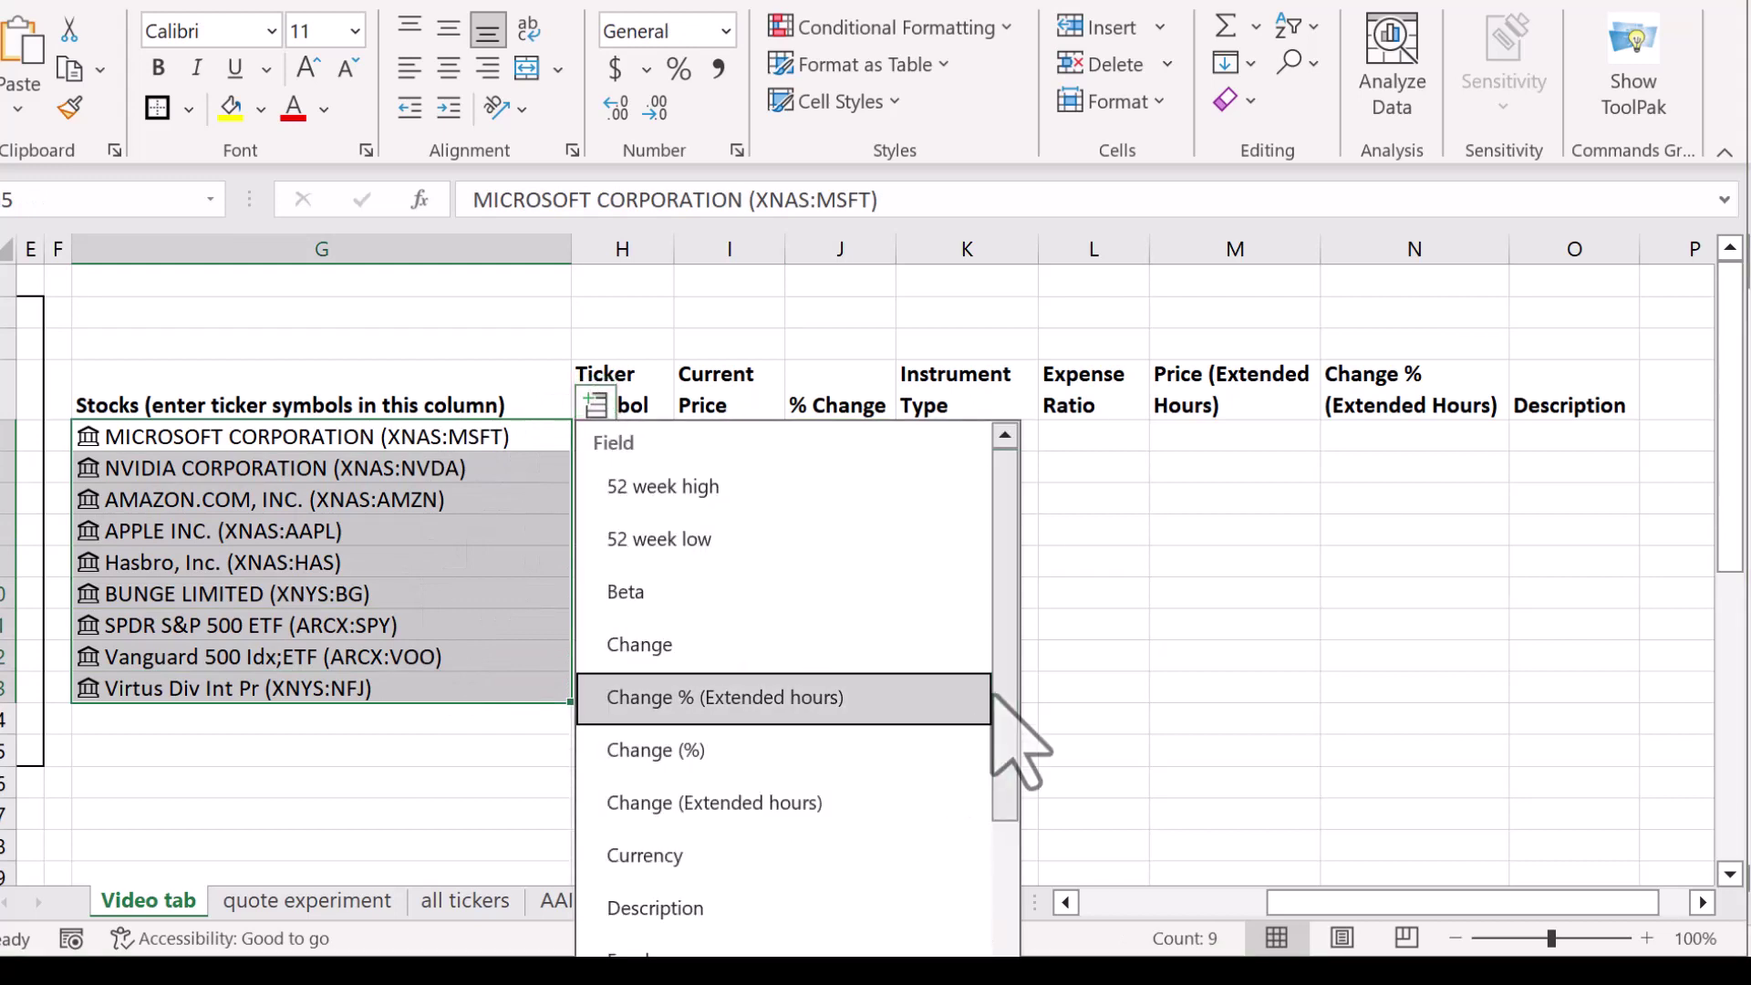
drag(1007, 698, 1011, 834)
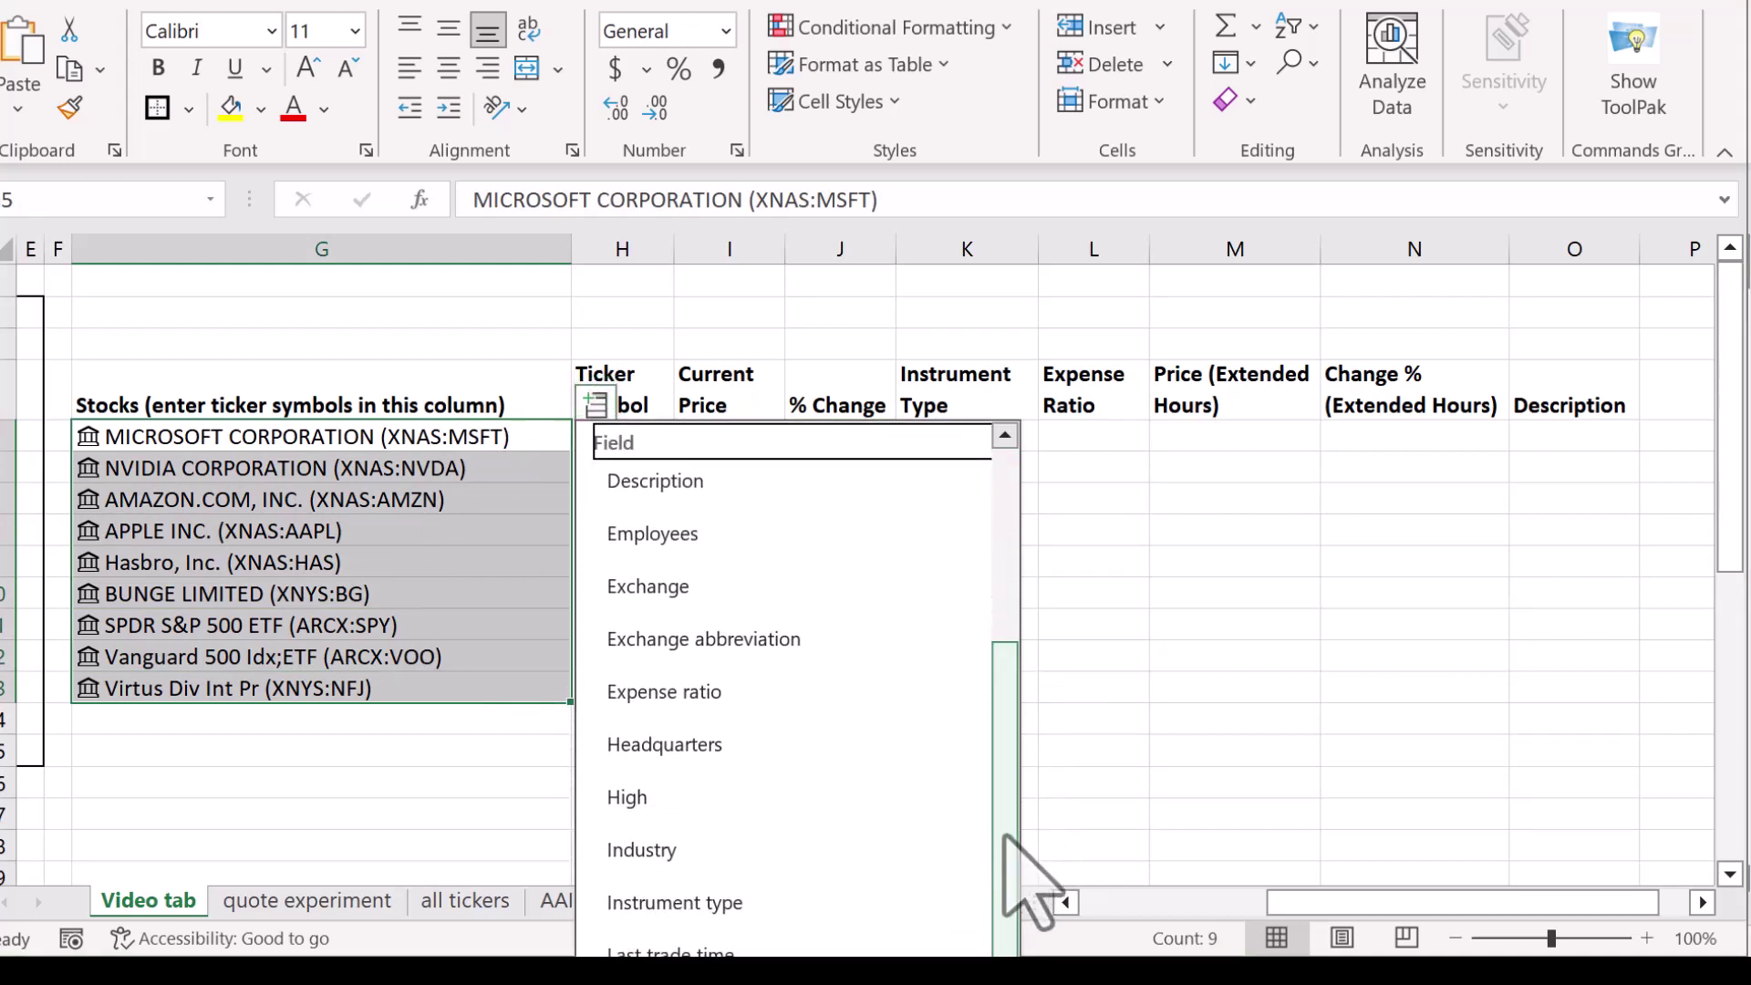
click(738, 901)
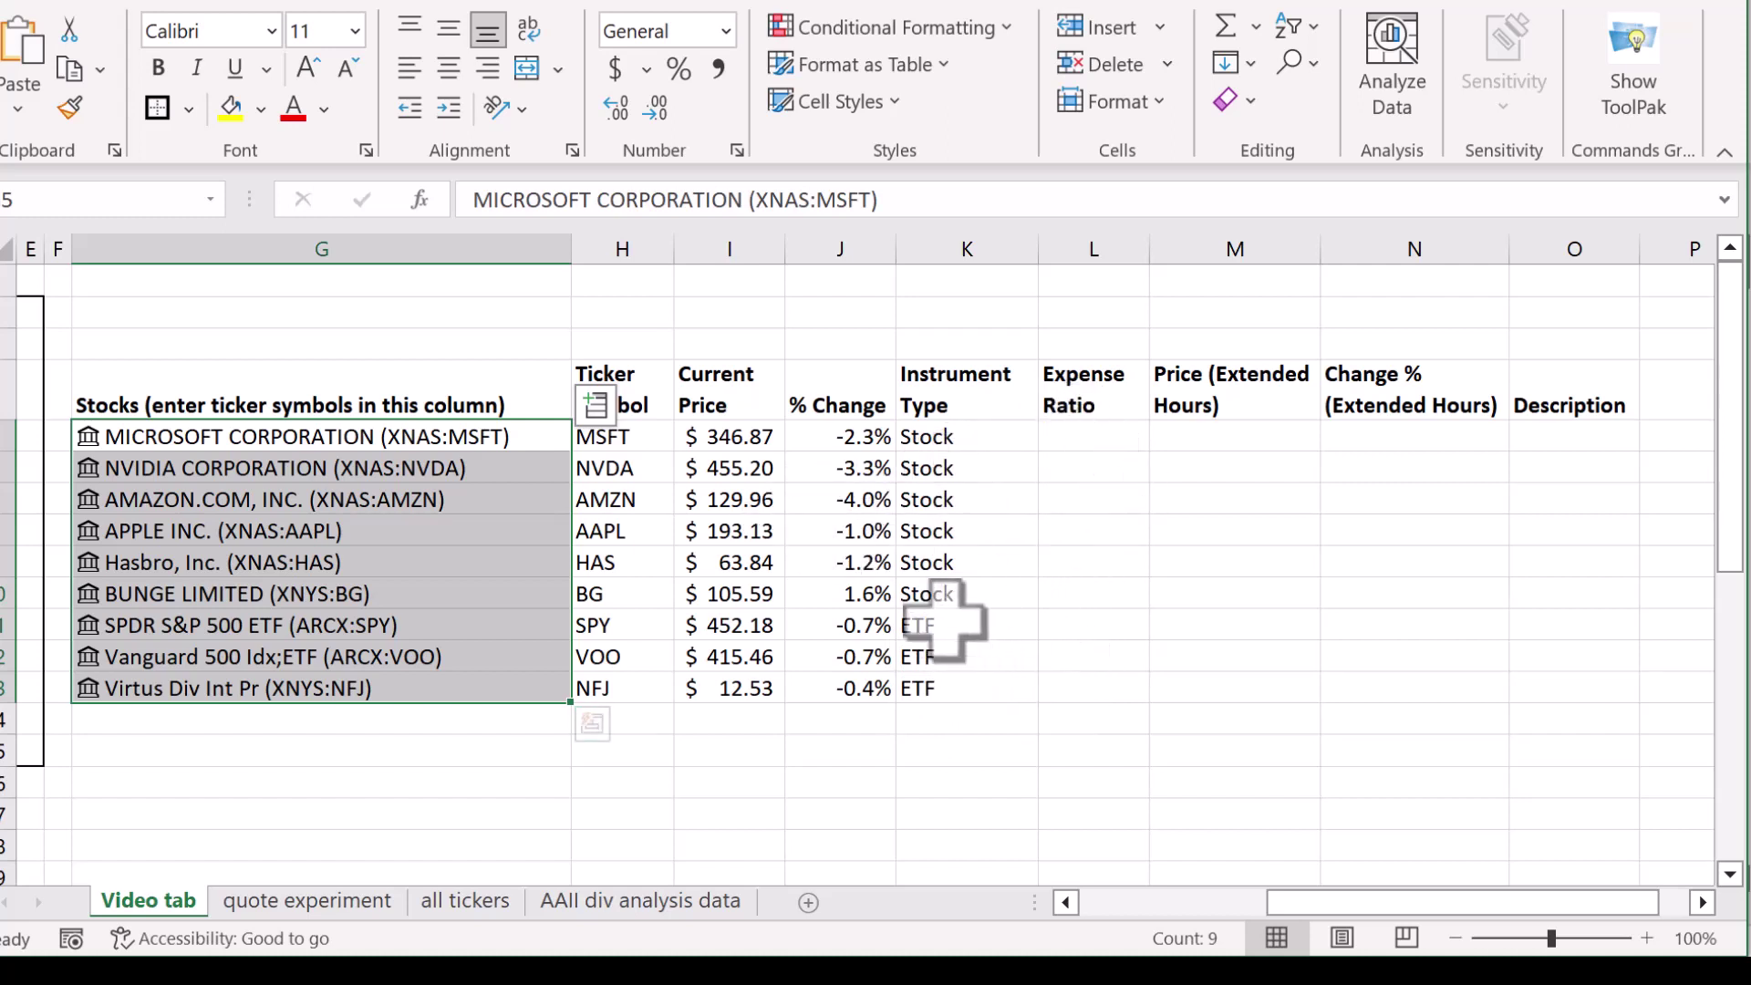
Add the Expense Ratio field and check the fund ratios 0.09%, 0.03%, 0.96% in L11:L13.
click(597, 404)
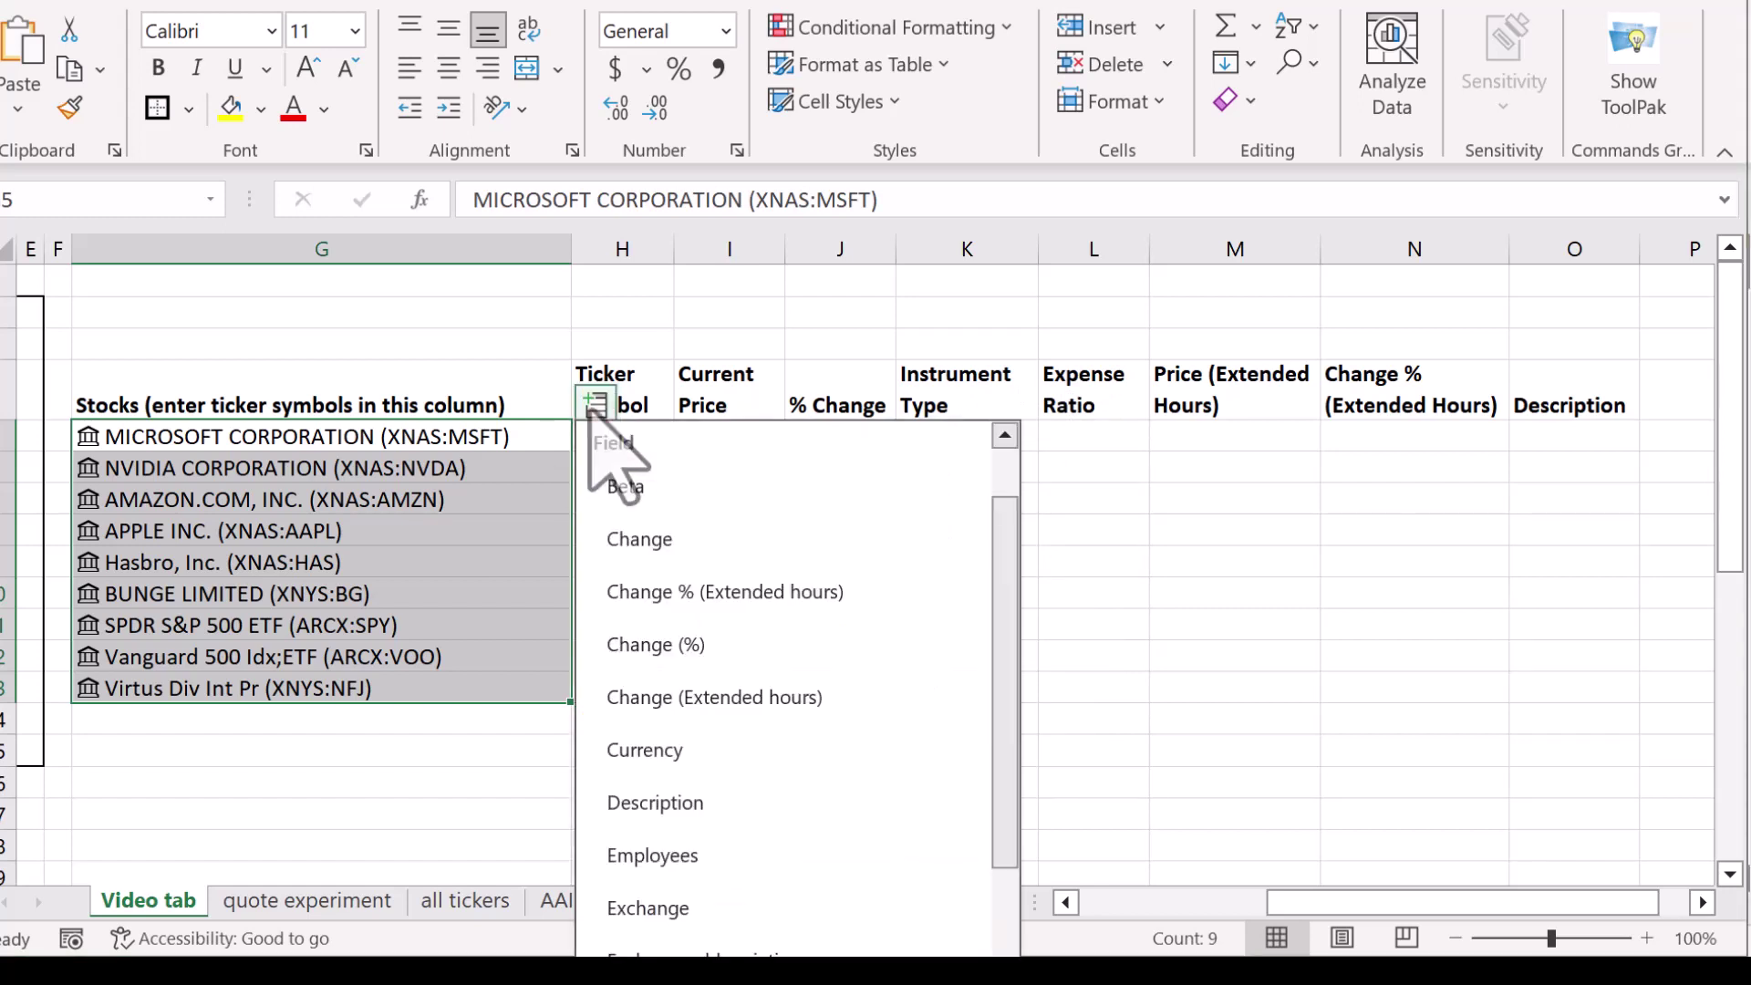
scroll(802, 729, down, 1)
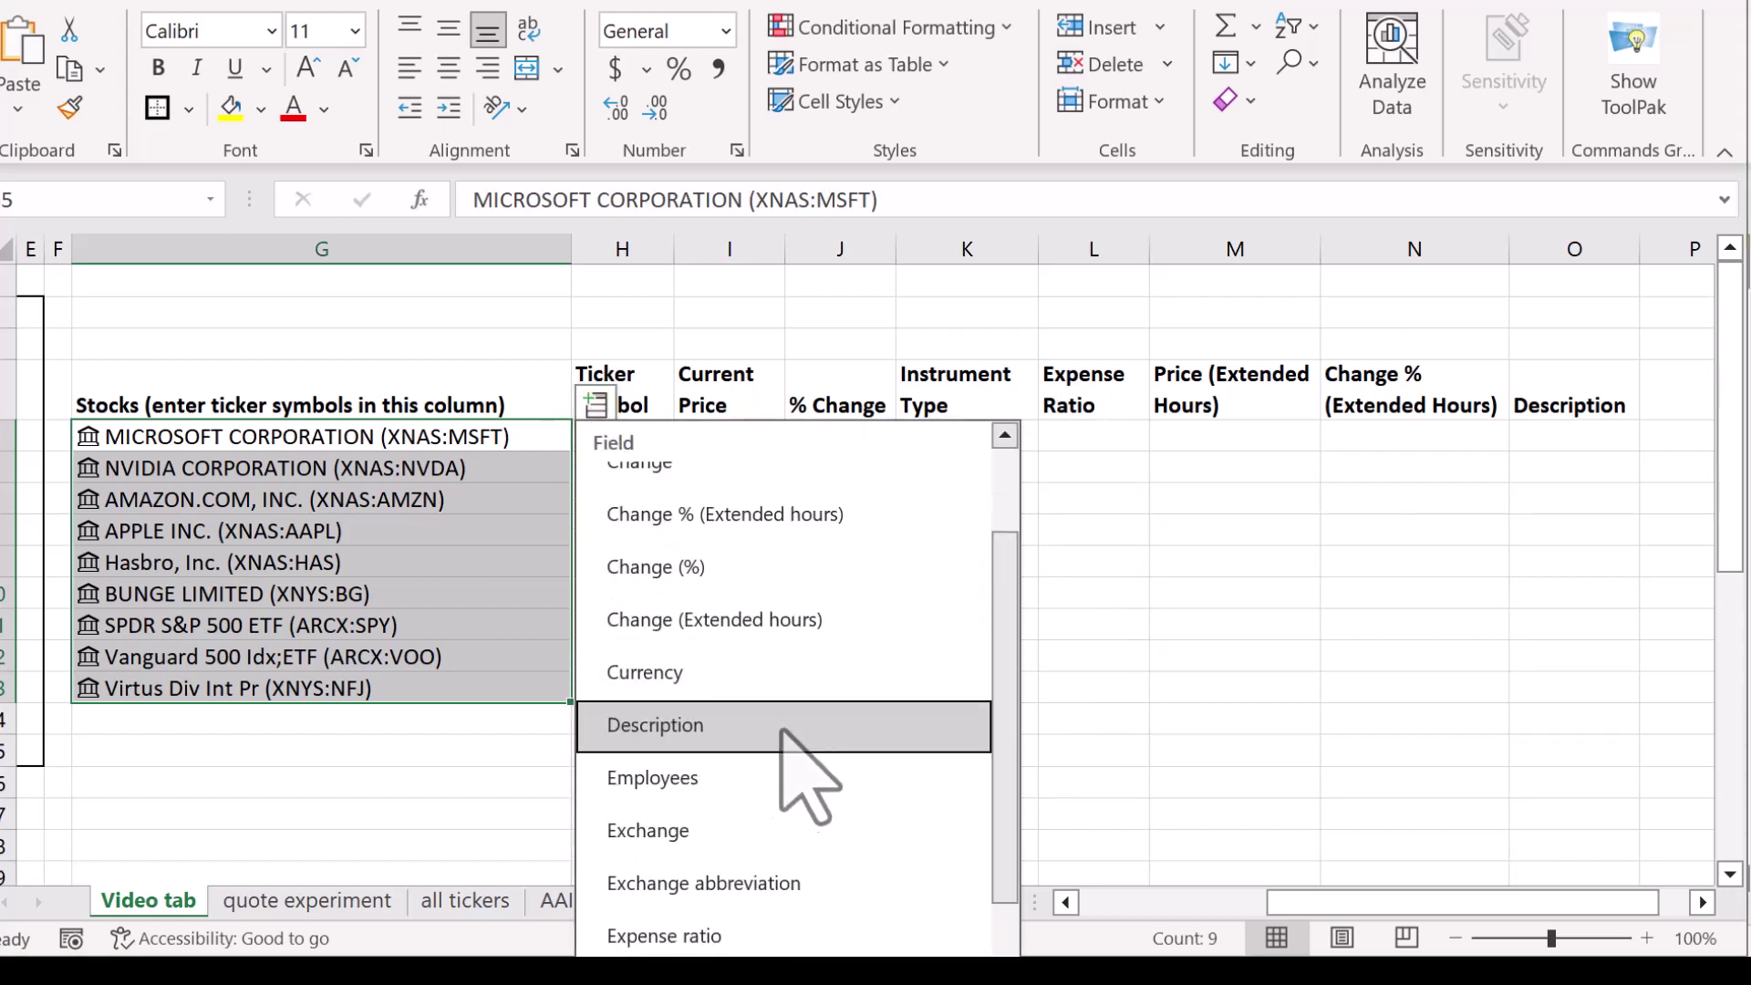
click(672, 938)
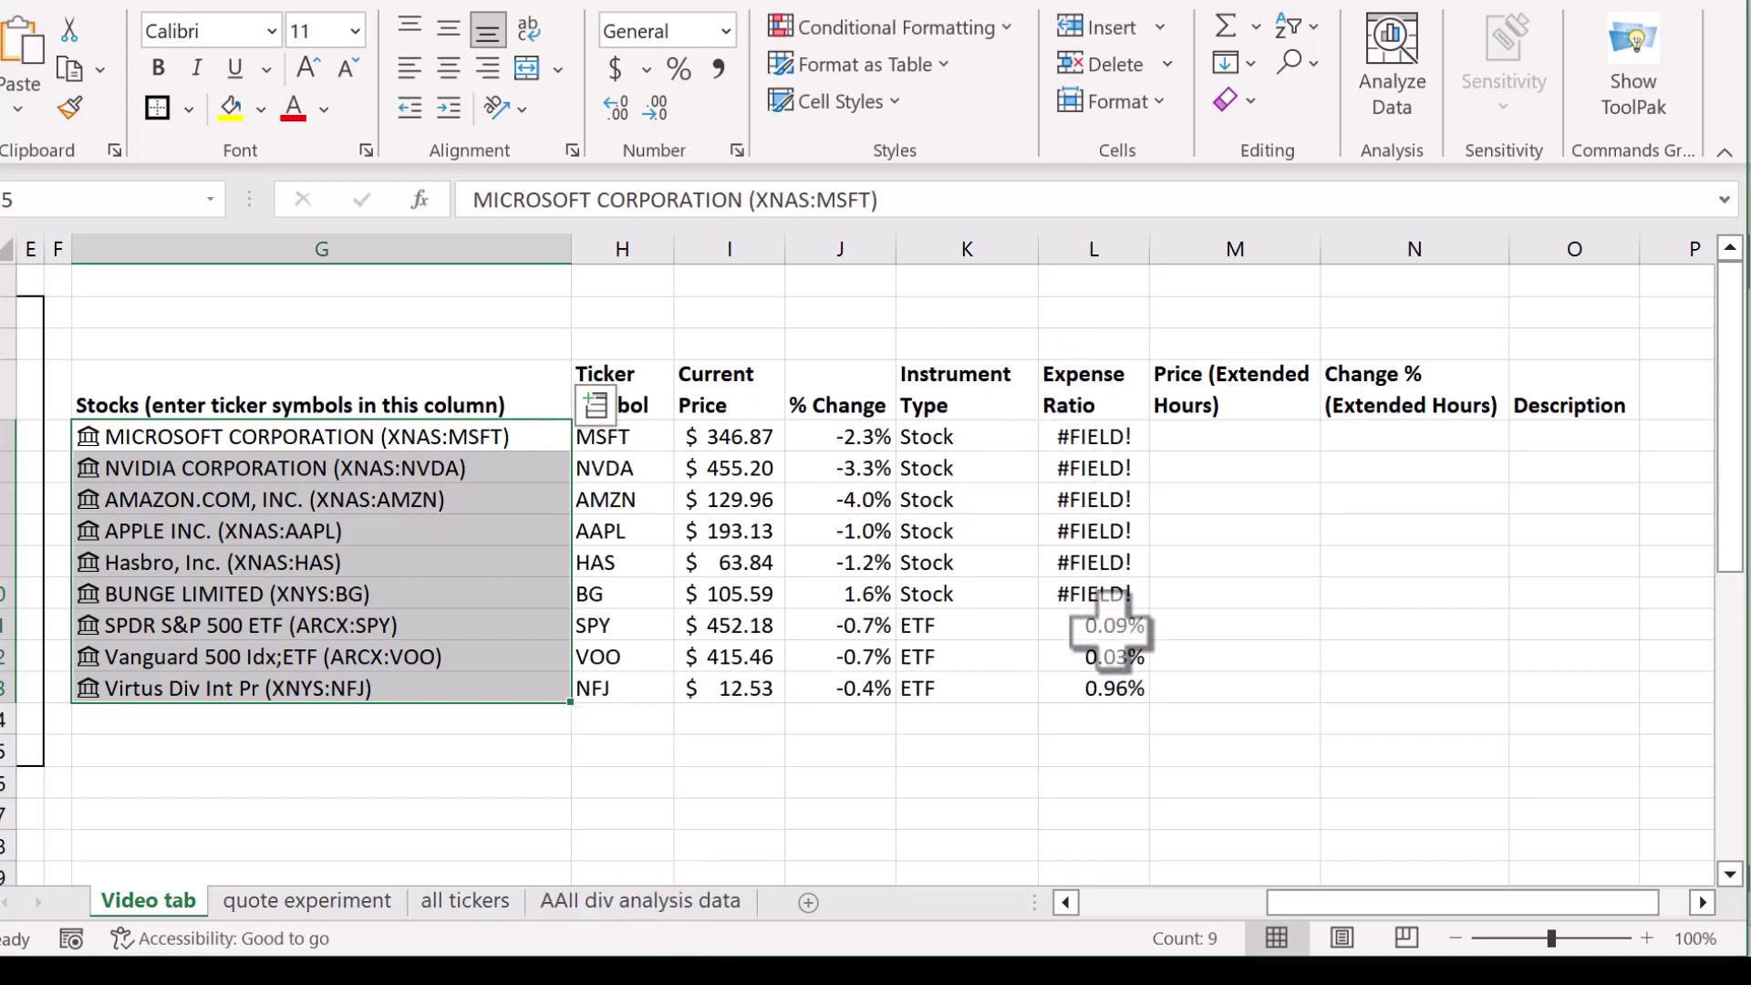
drag(1105, 629, 1081, 679)
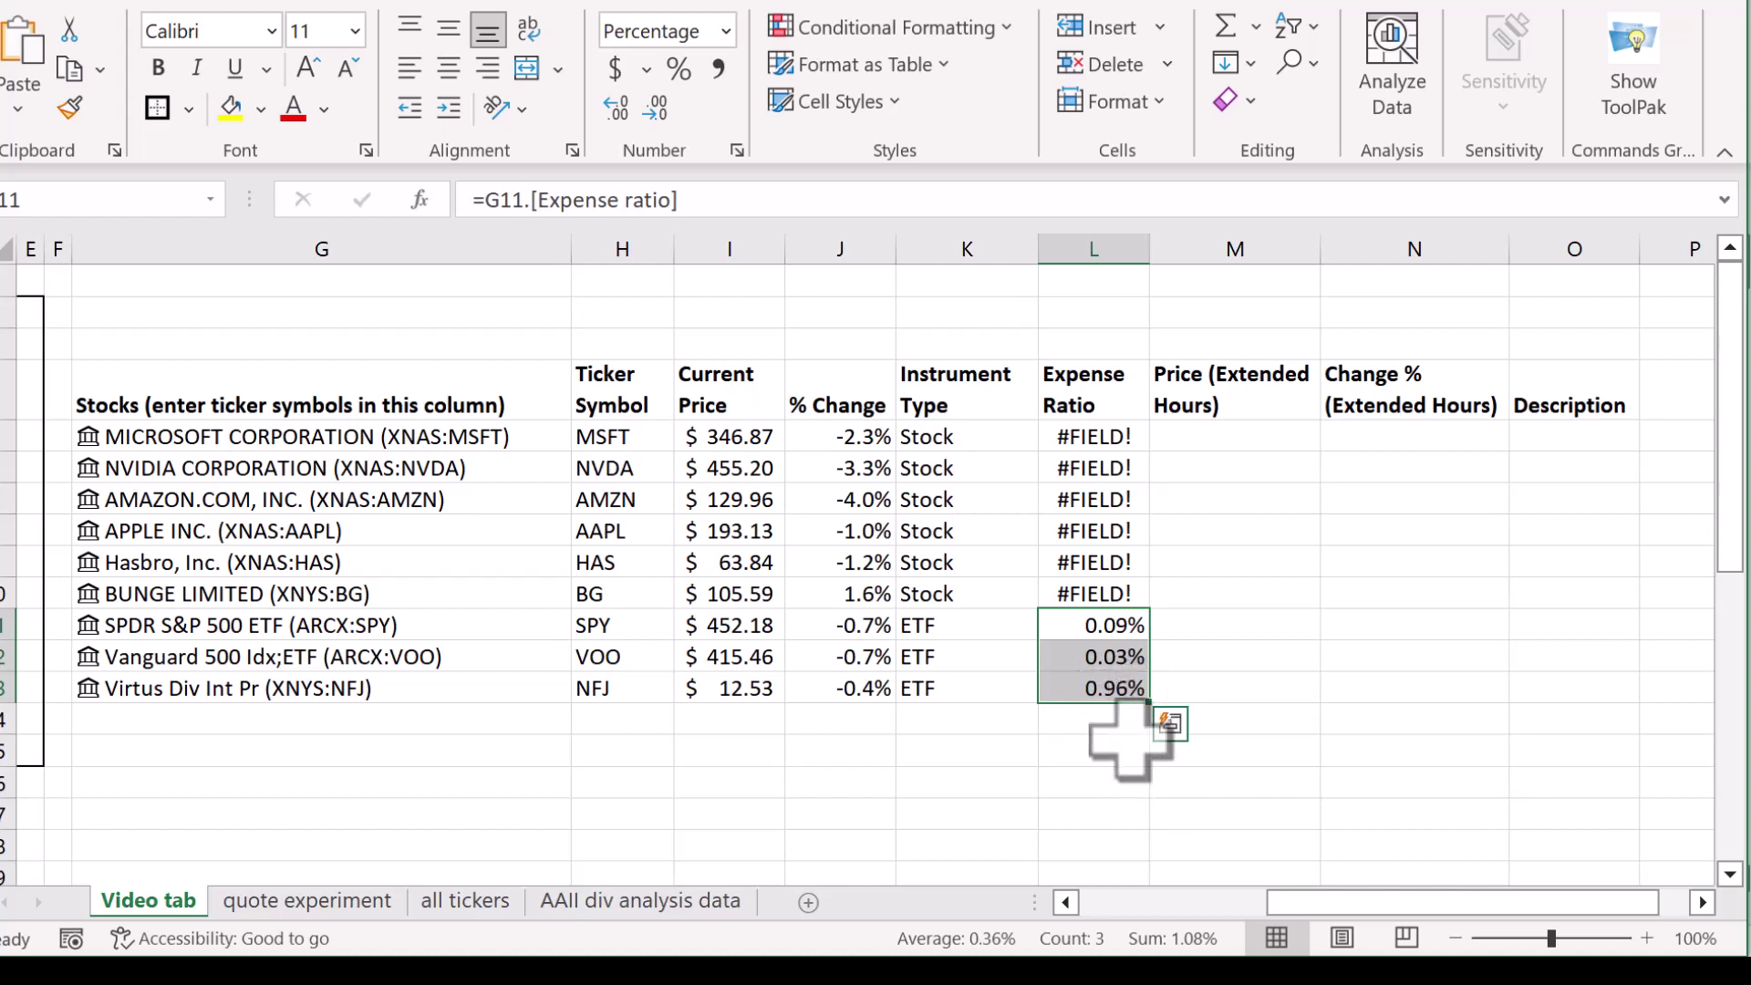
click(1115, 698)
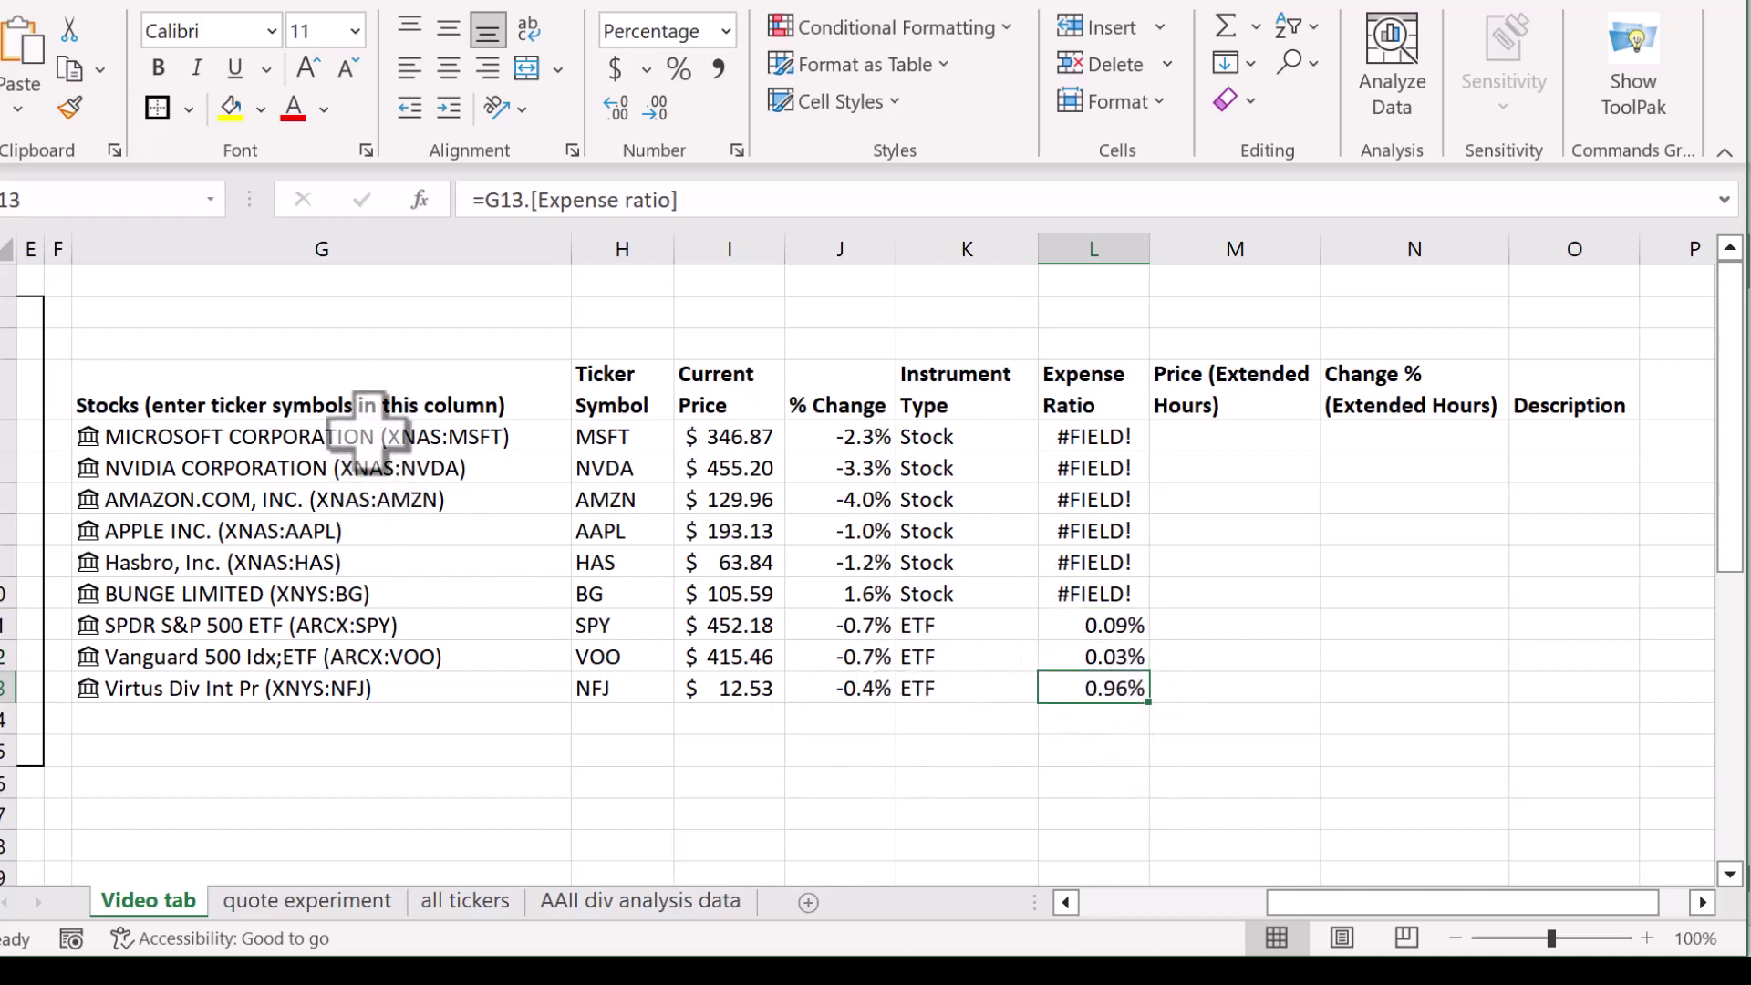
Add the Price (Extended hours) field for the stocks in G5:G13.
drag(1174, 436, 1185, 689)
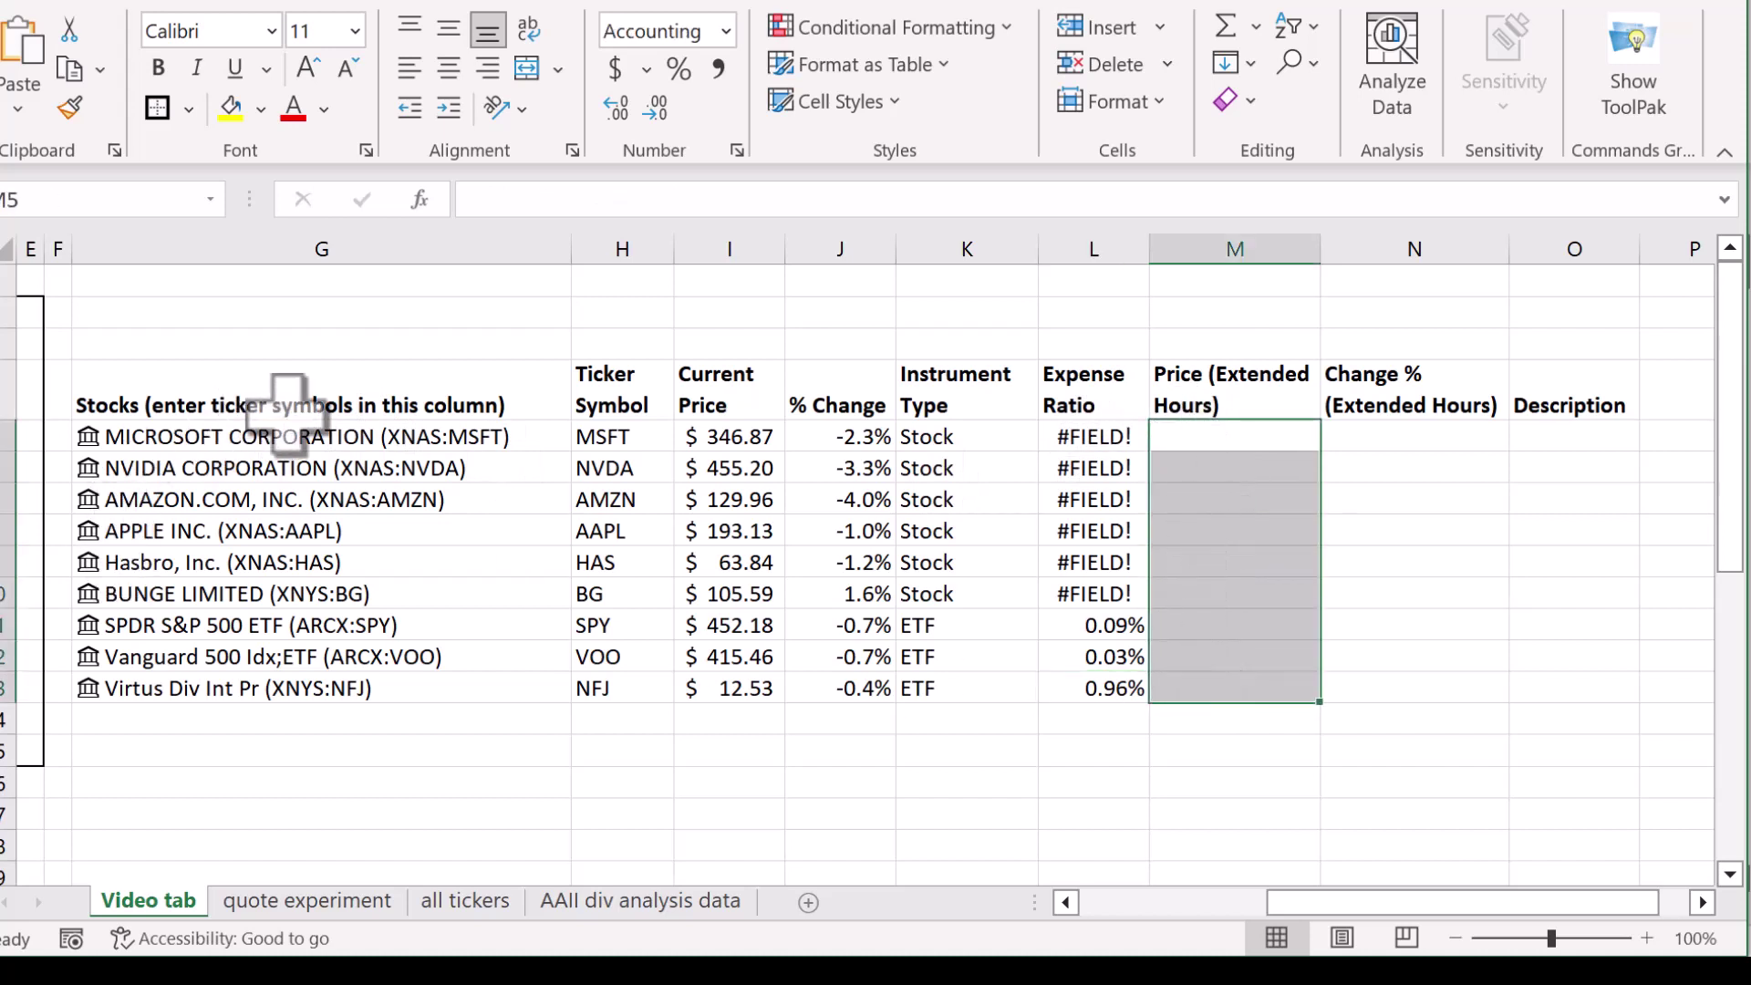
drag(301, 433, 281, 689)
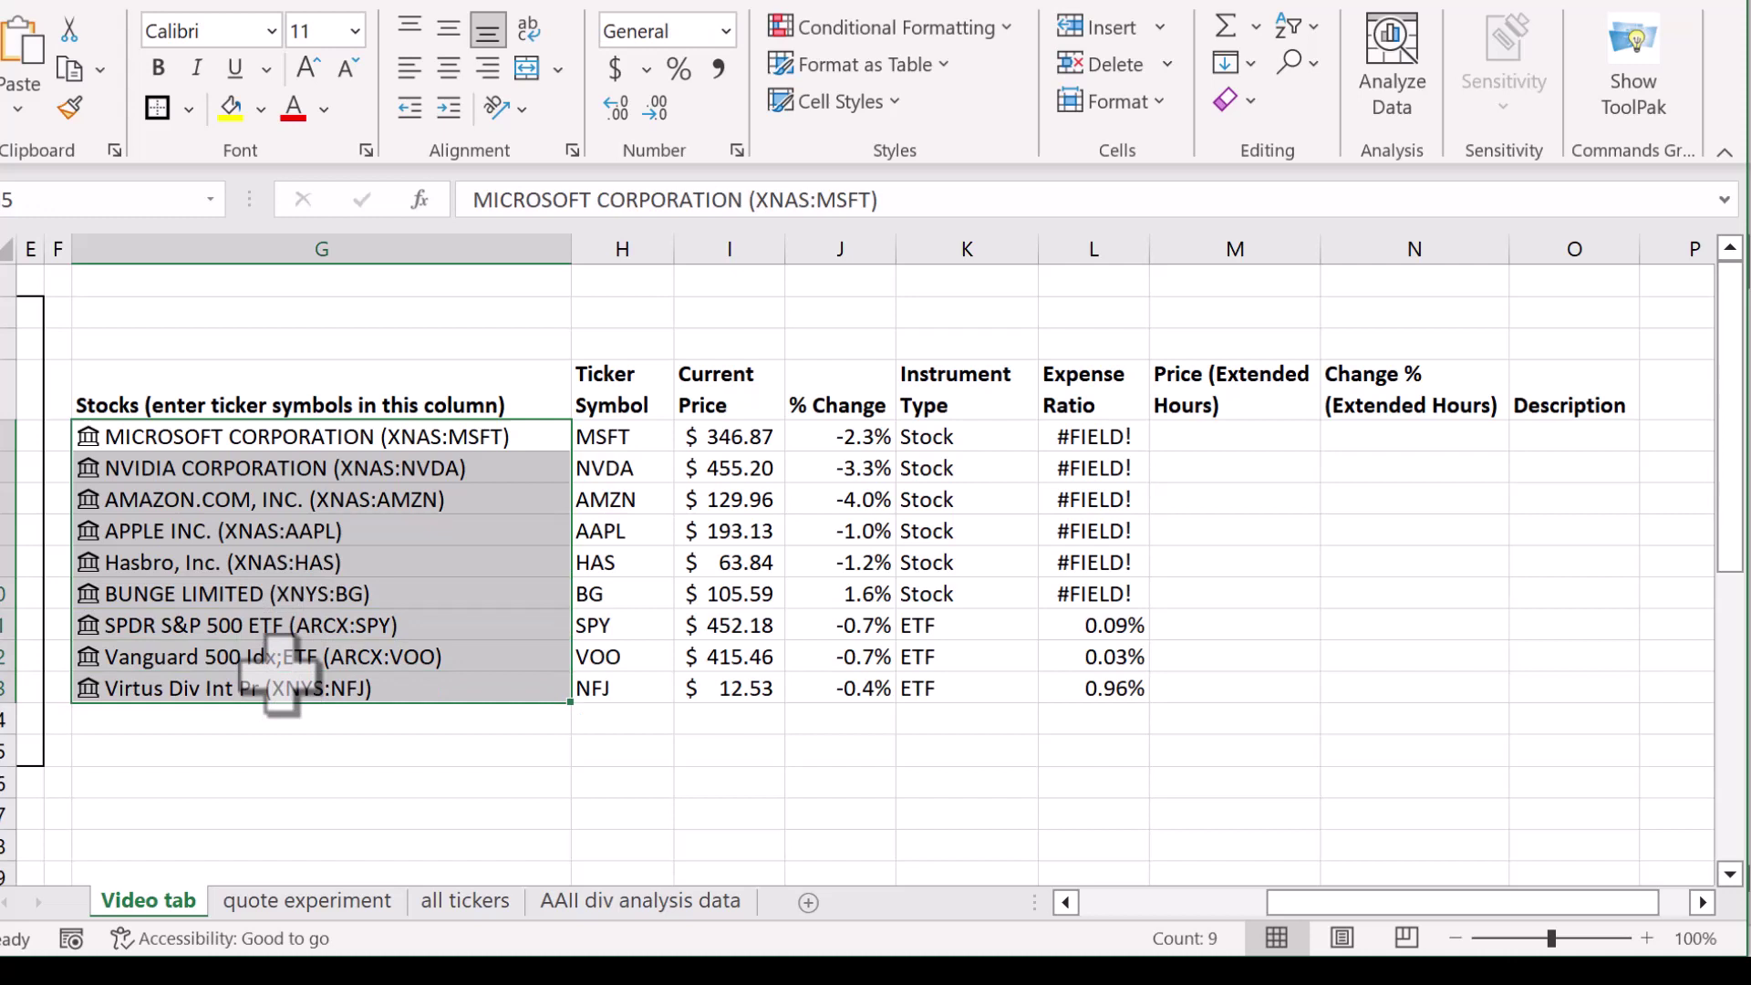
click(595, 398)
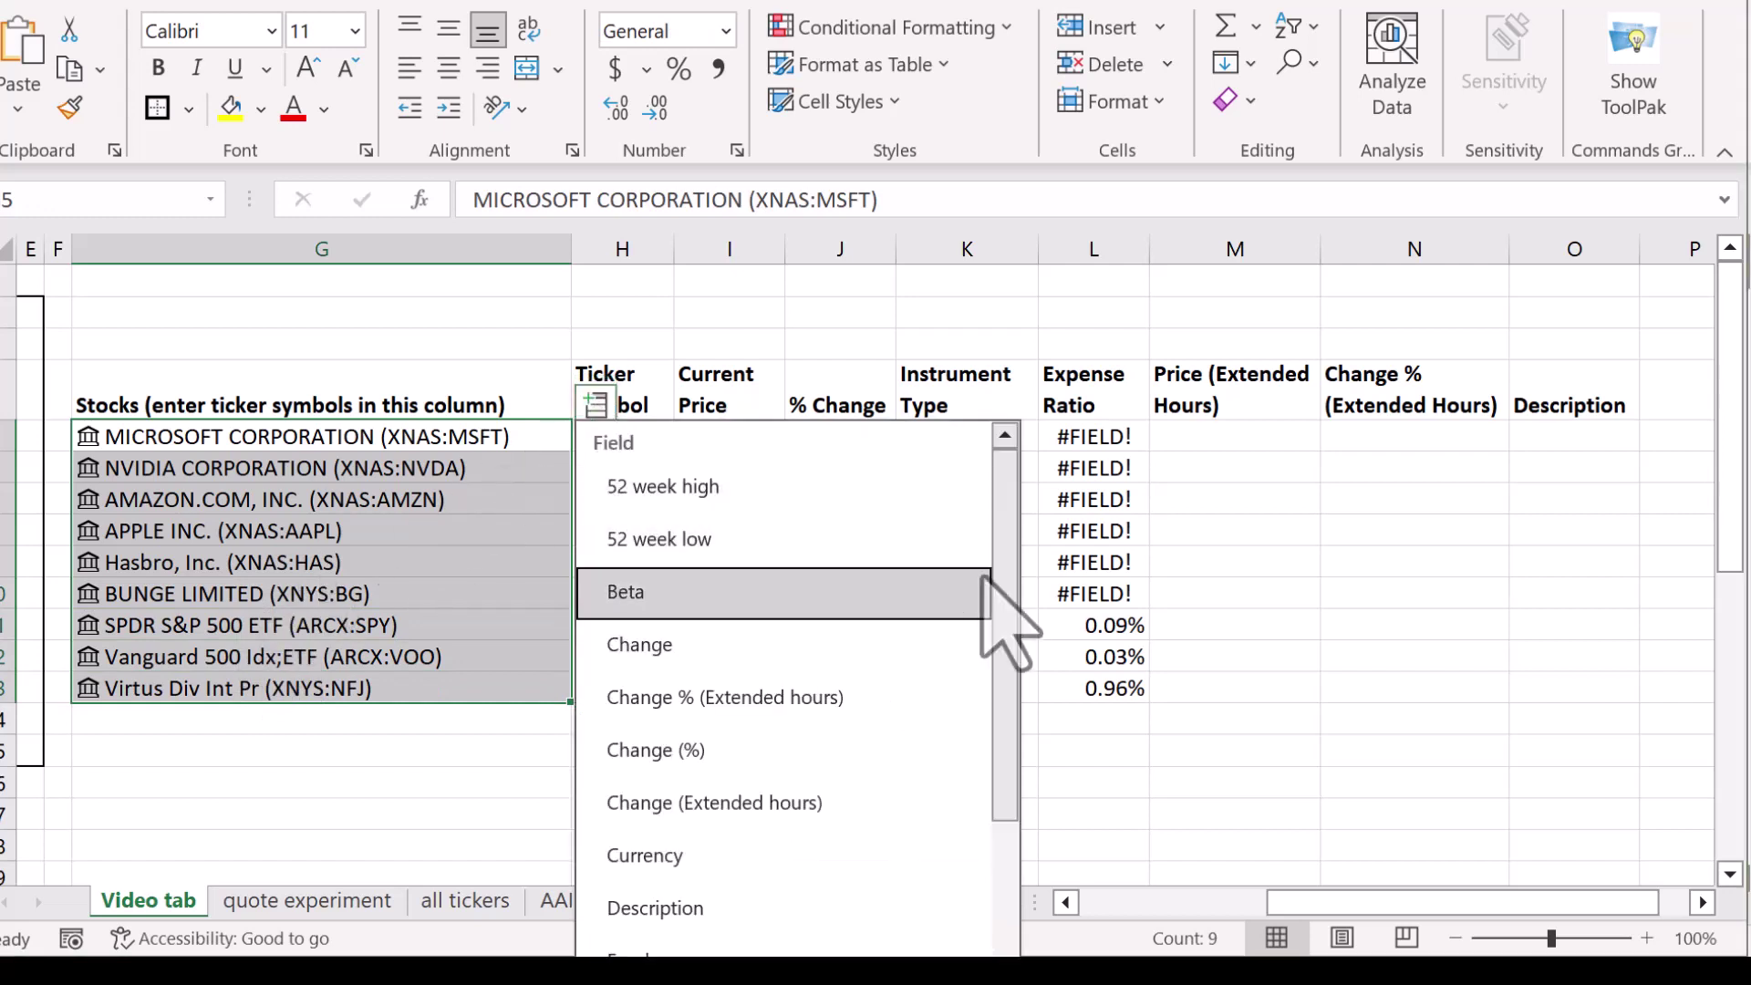
drag(994, 558, 1003, 949)
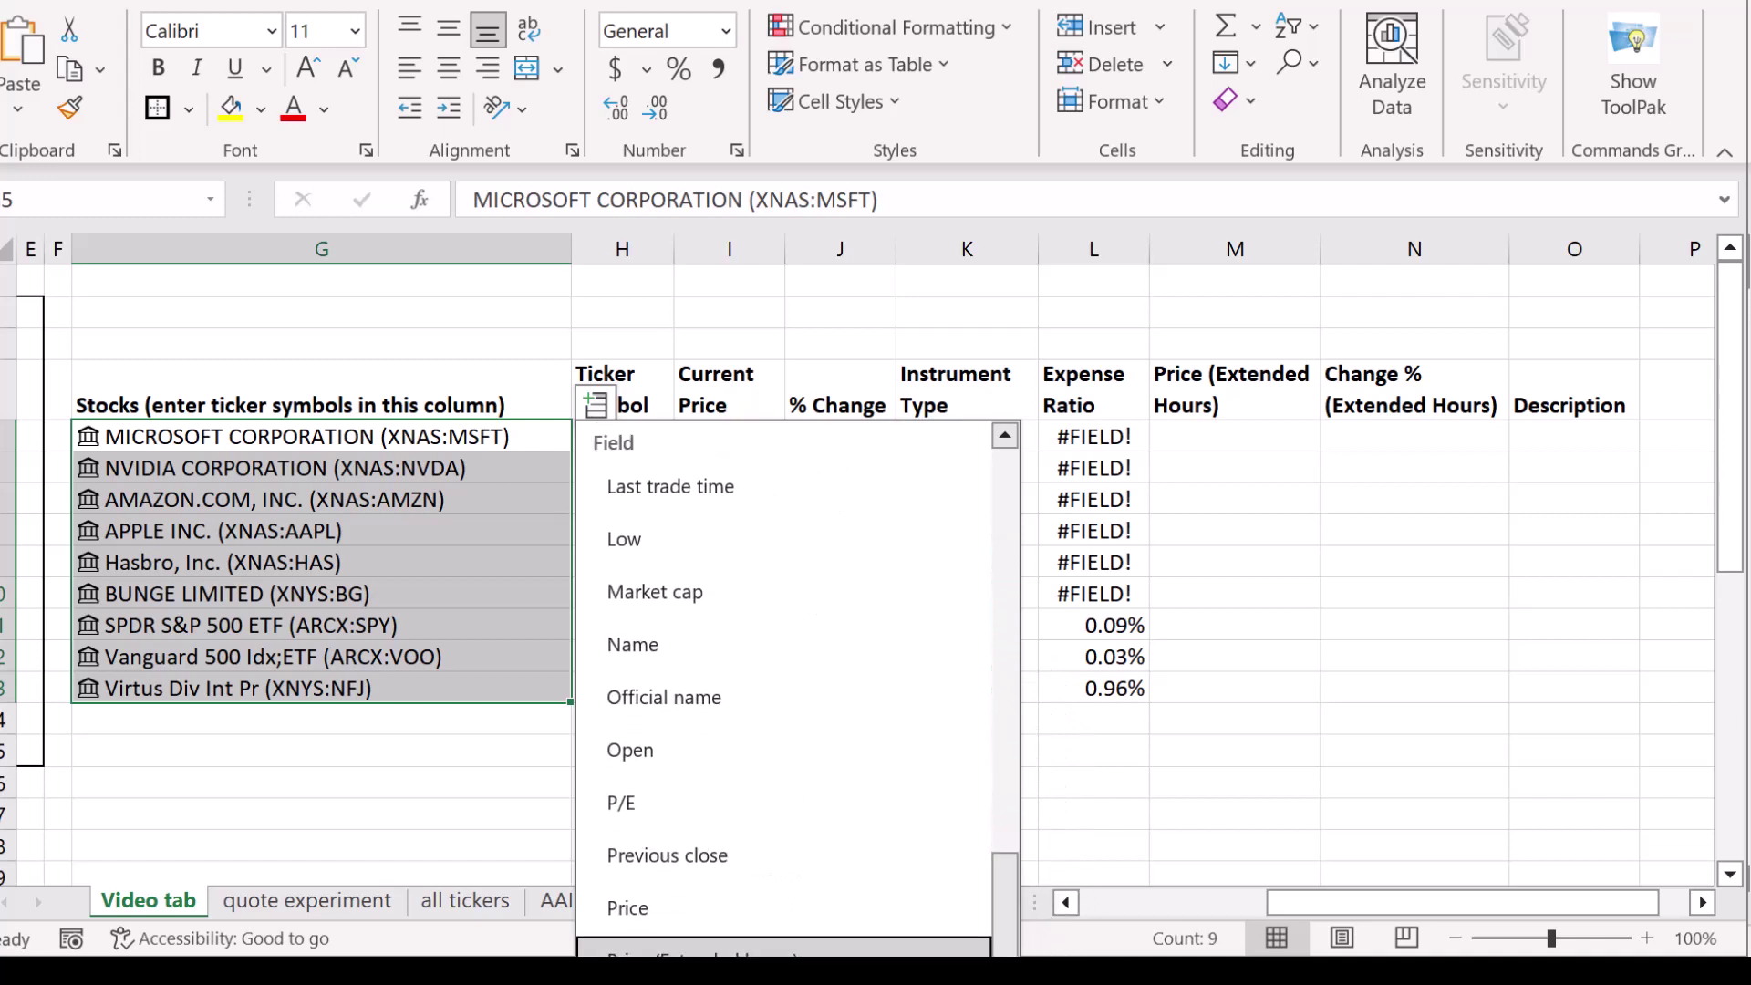
click(784, 948)
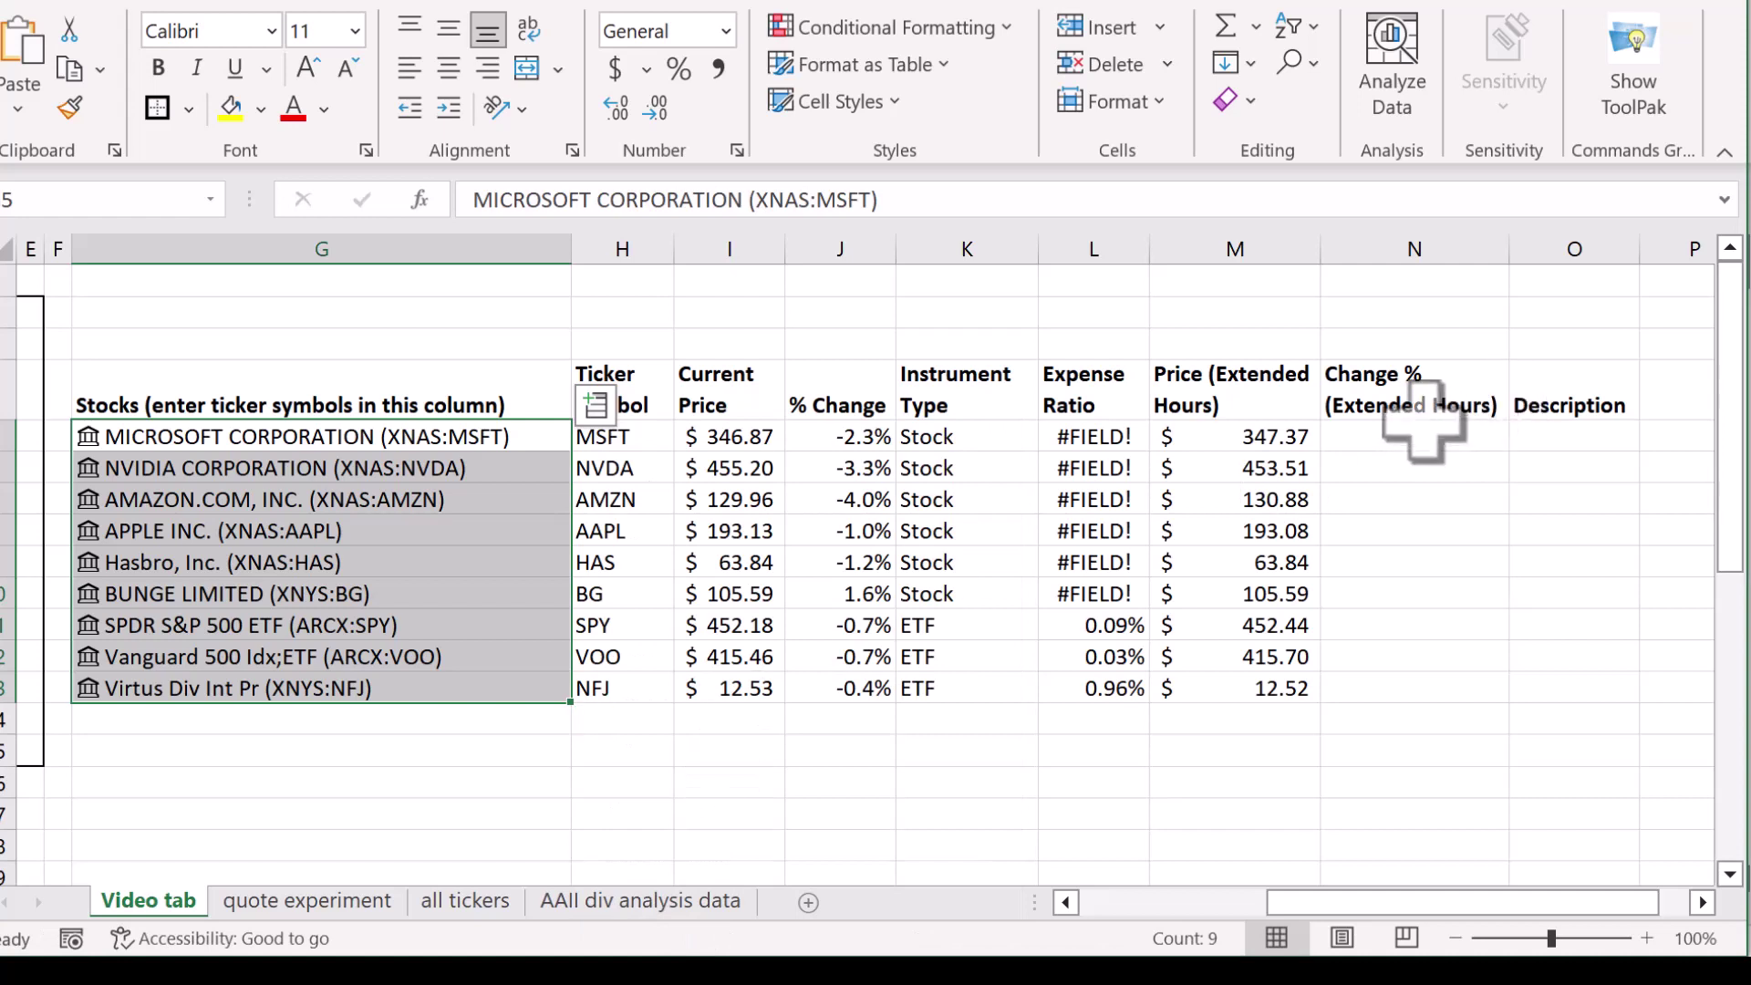
Add the Change % (Extended hours) and Description fields for each stock.
click(596, 404)
scroll(679, 740, down, 1)
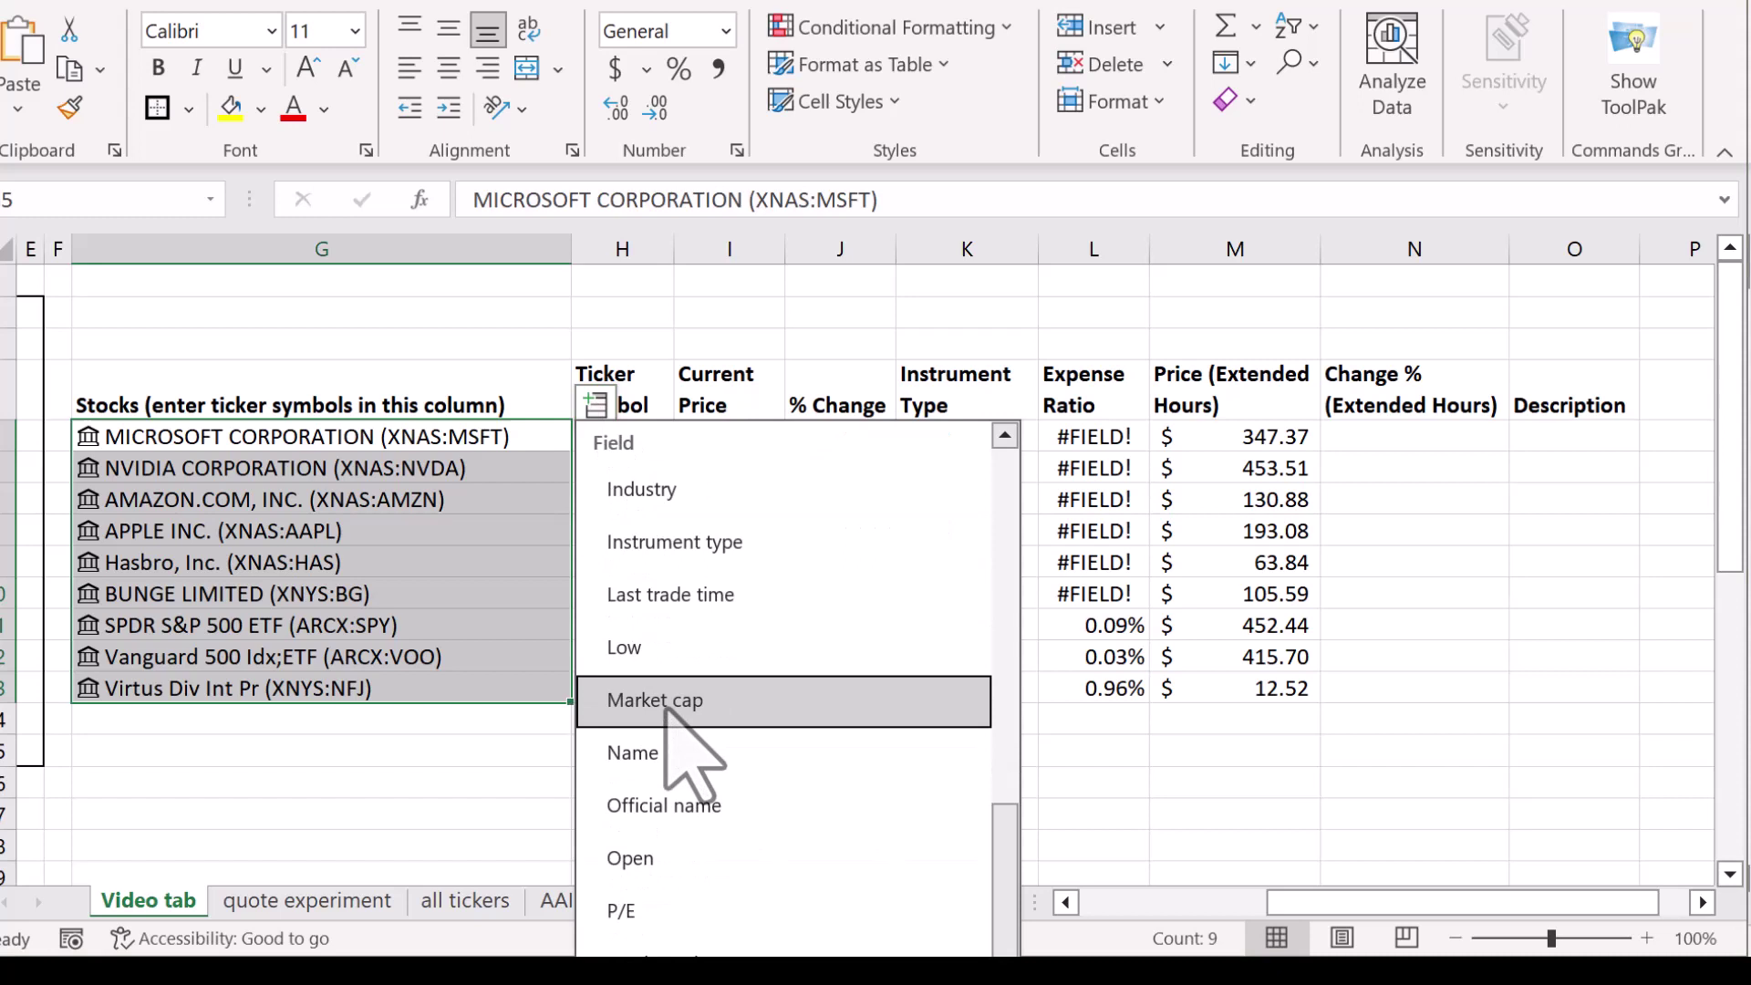
scroll(671, 700, up, 2)
scroll(670, 702, up, 3)
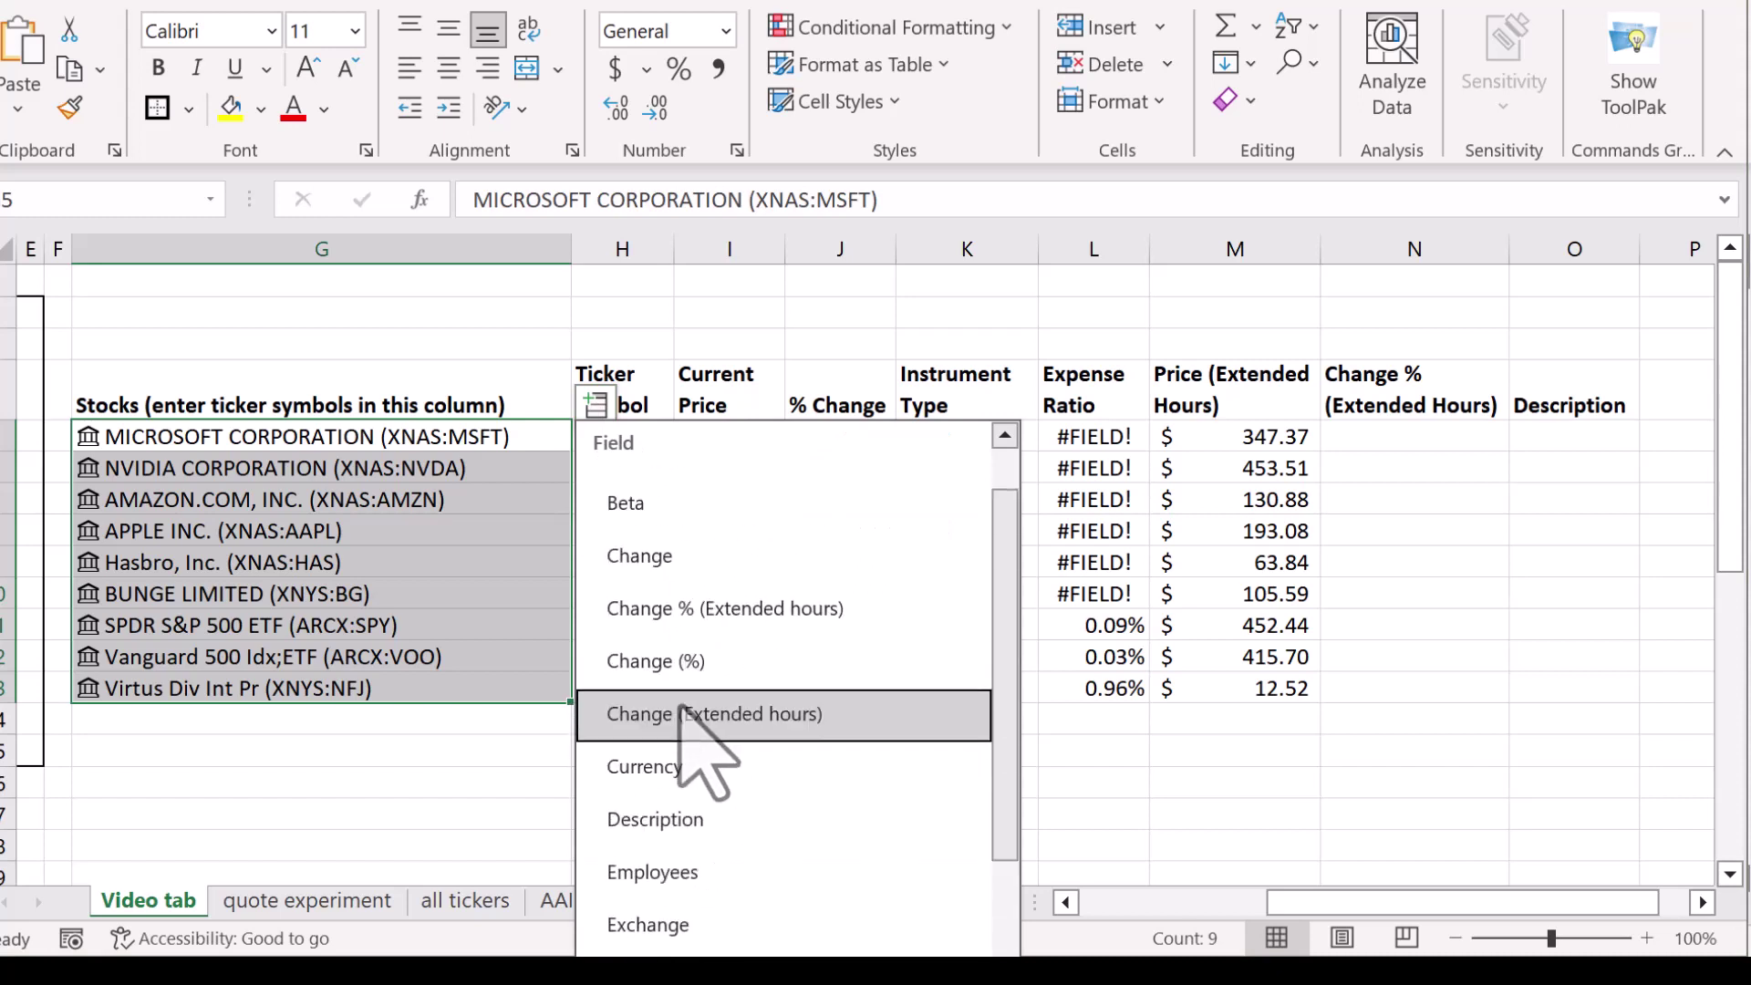
click(686, 609)
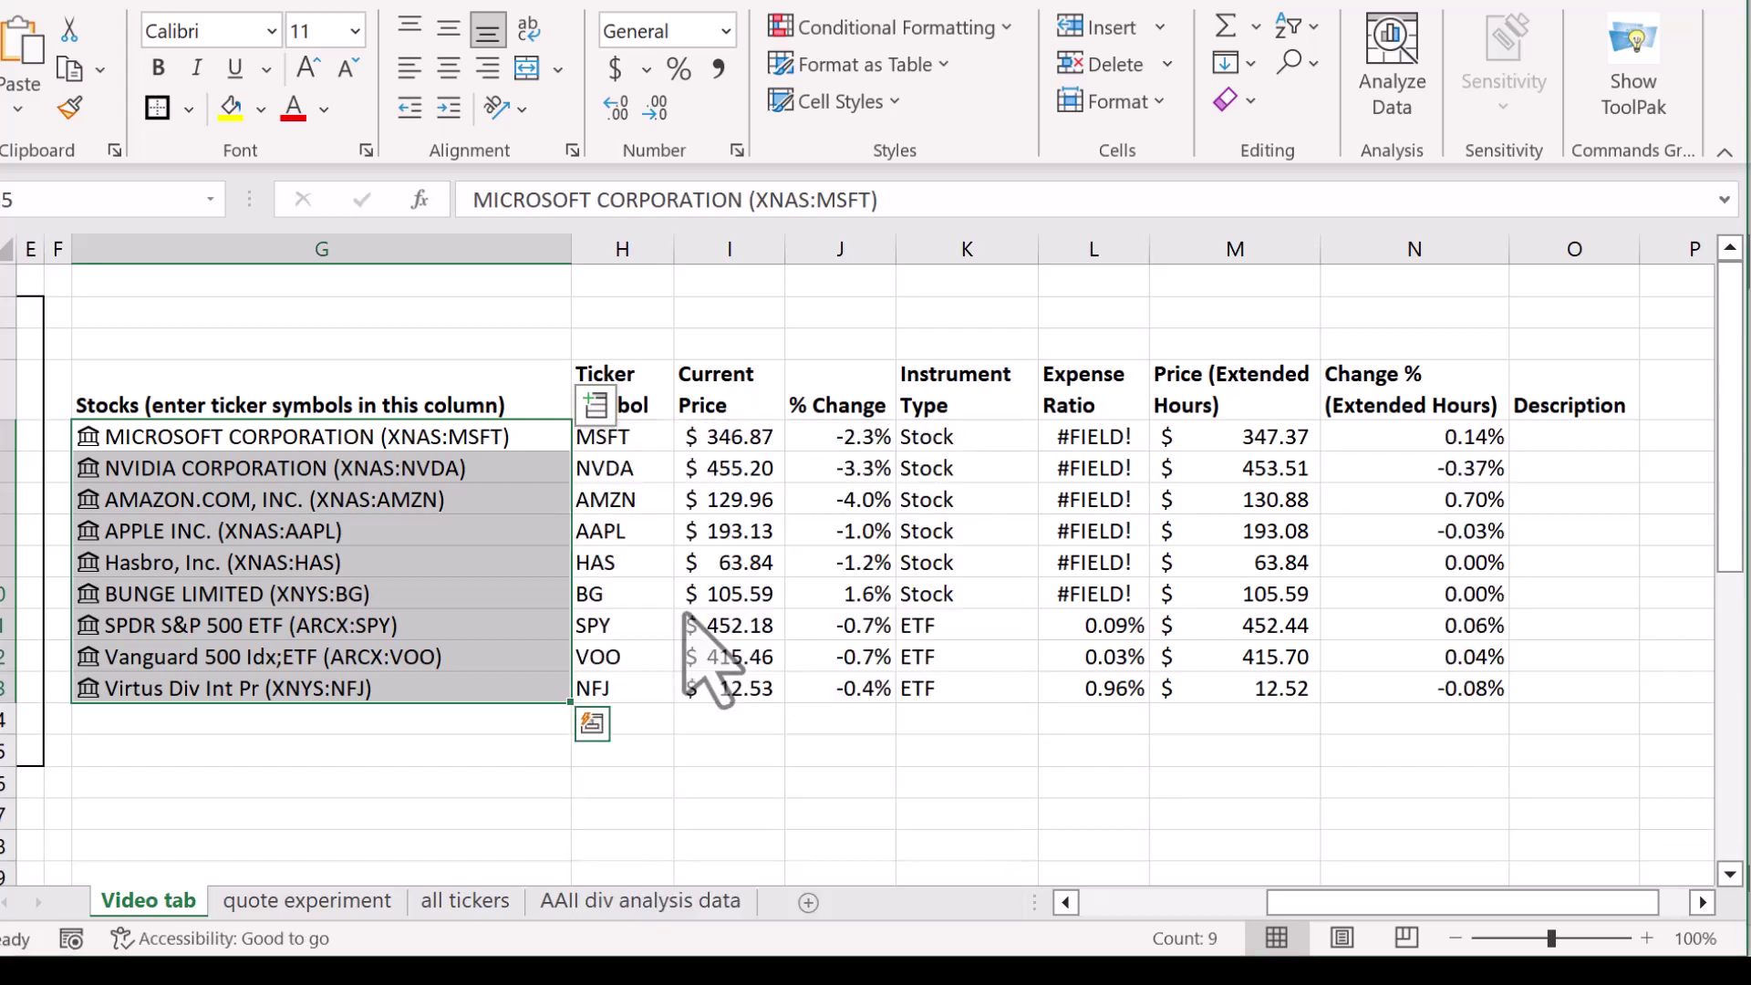
click(596, 407)
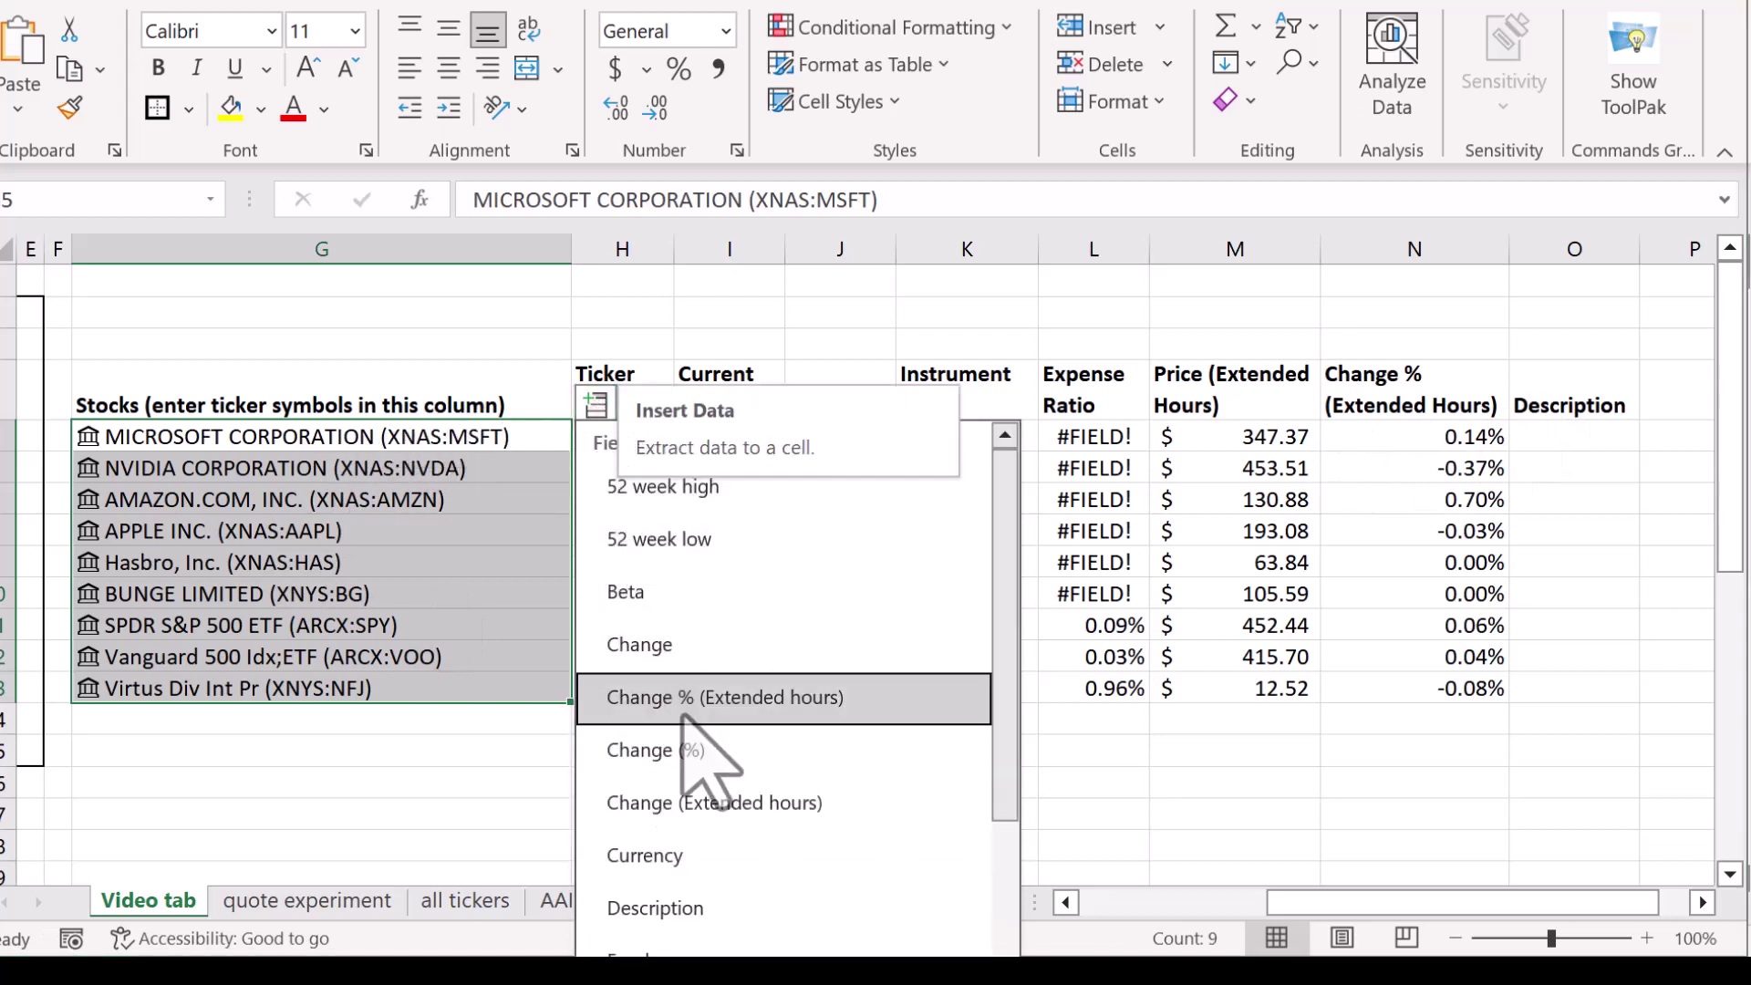
click(655, 910)
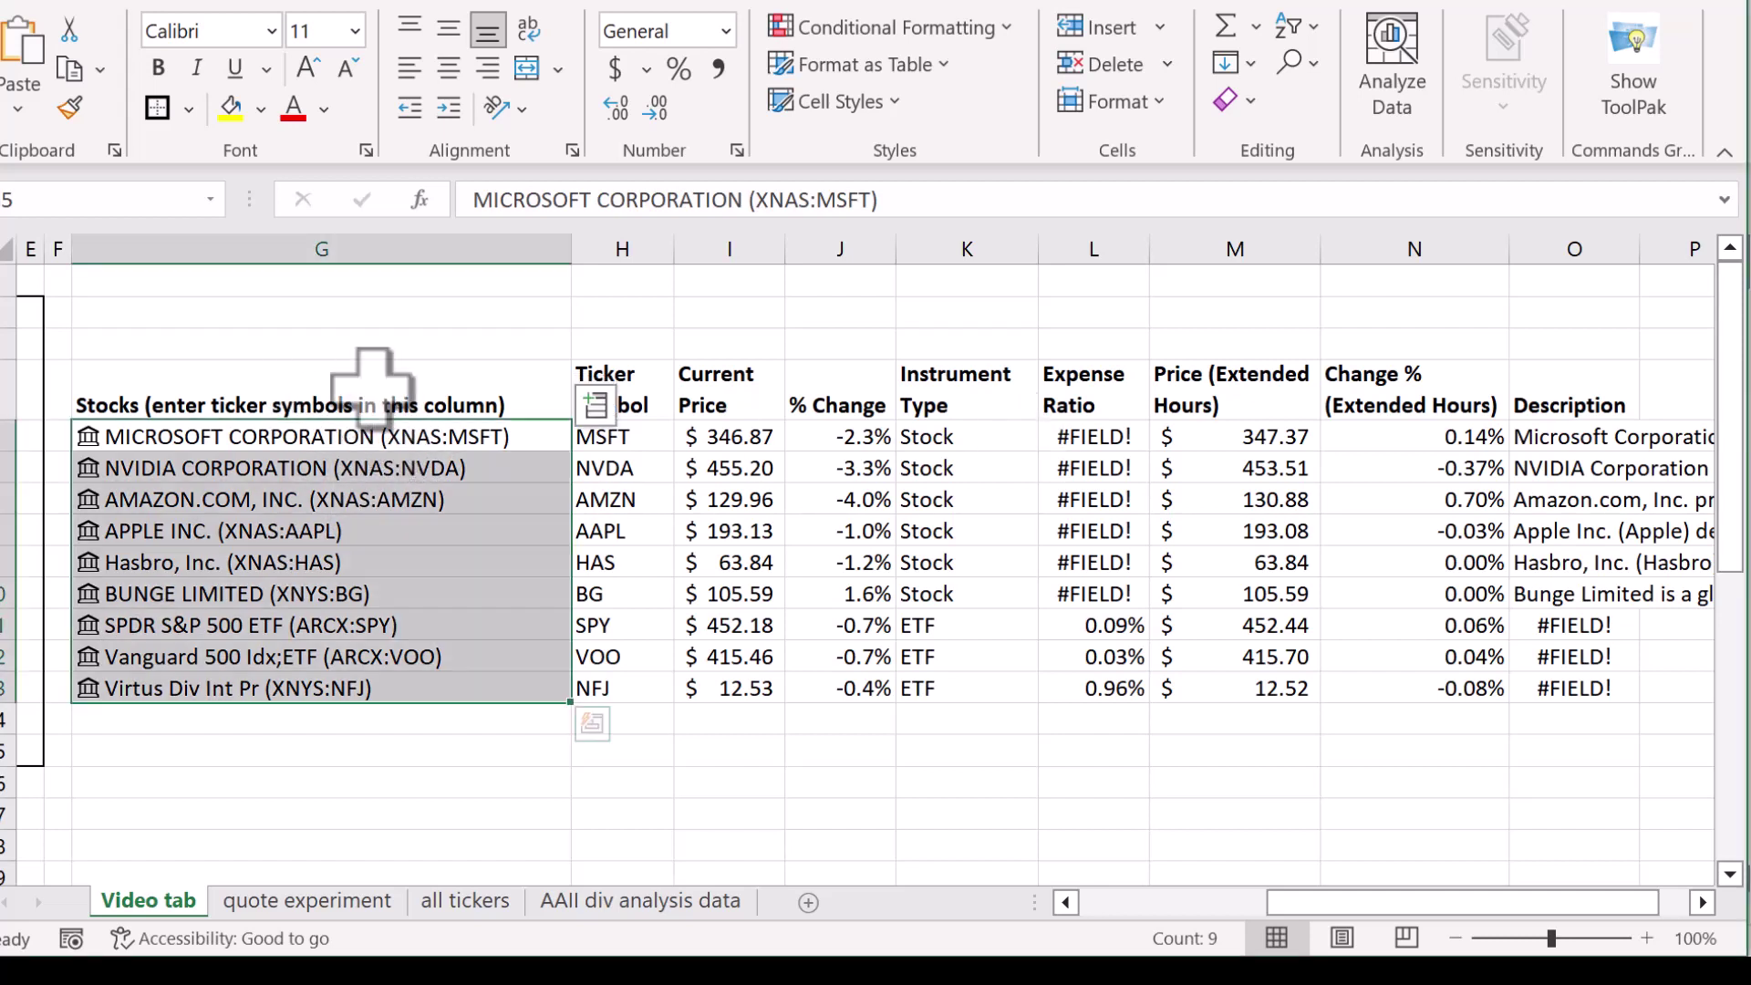
Convert G4:O13 into a table with headers using Ctrl+T.
drag(304, 374, 1551, 693)
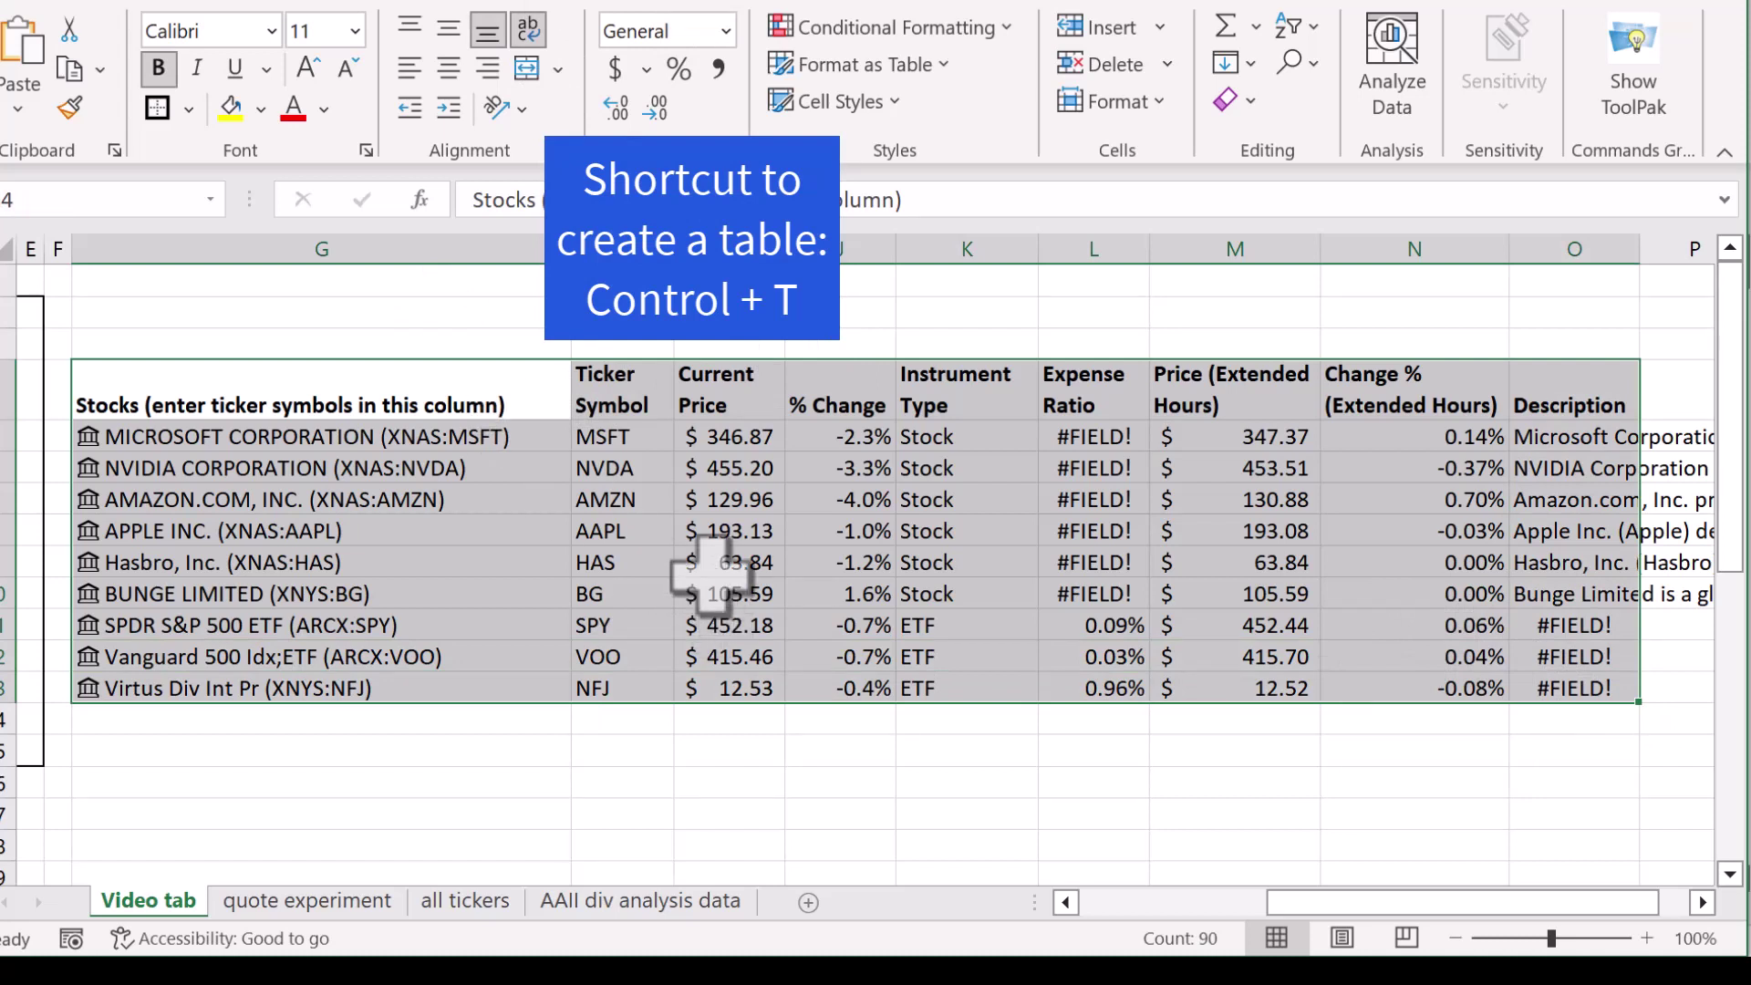
key(ctrl+t)
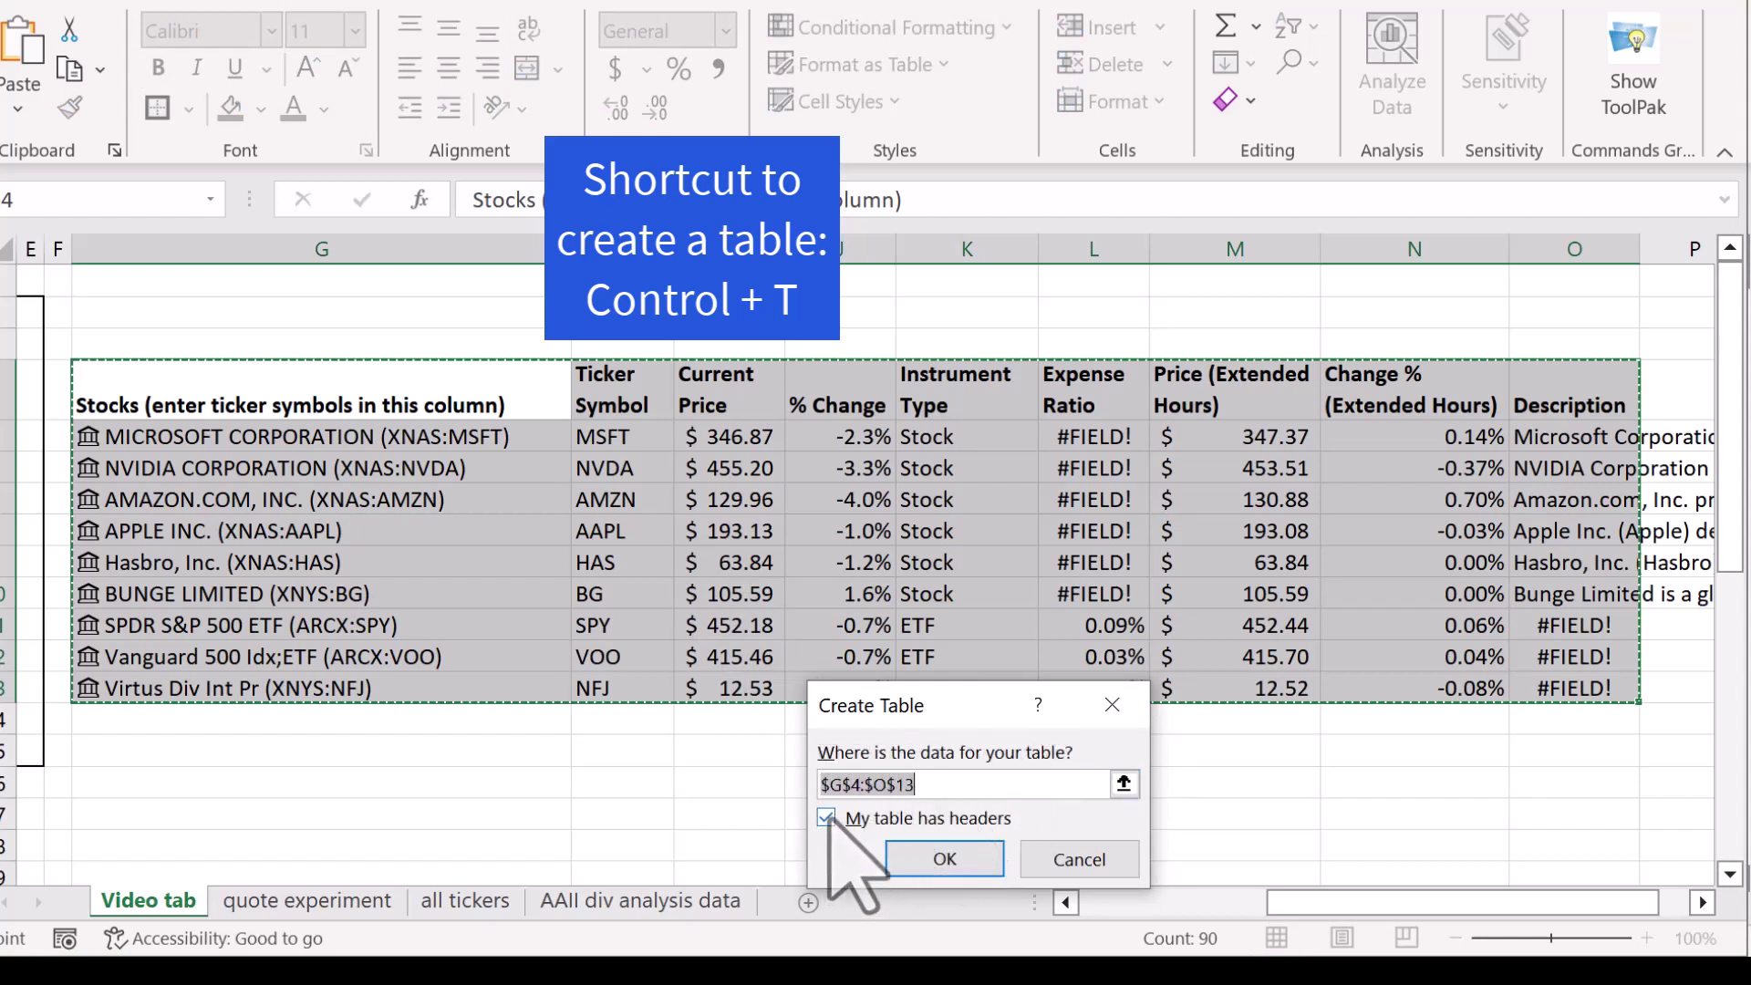
click(923, 859)
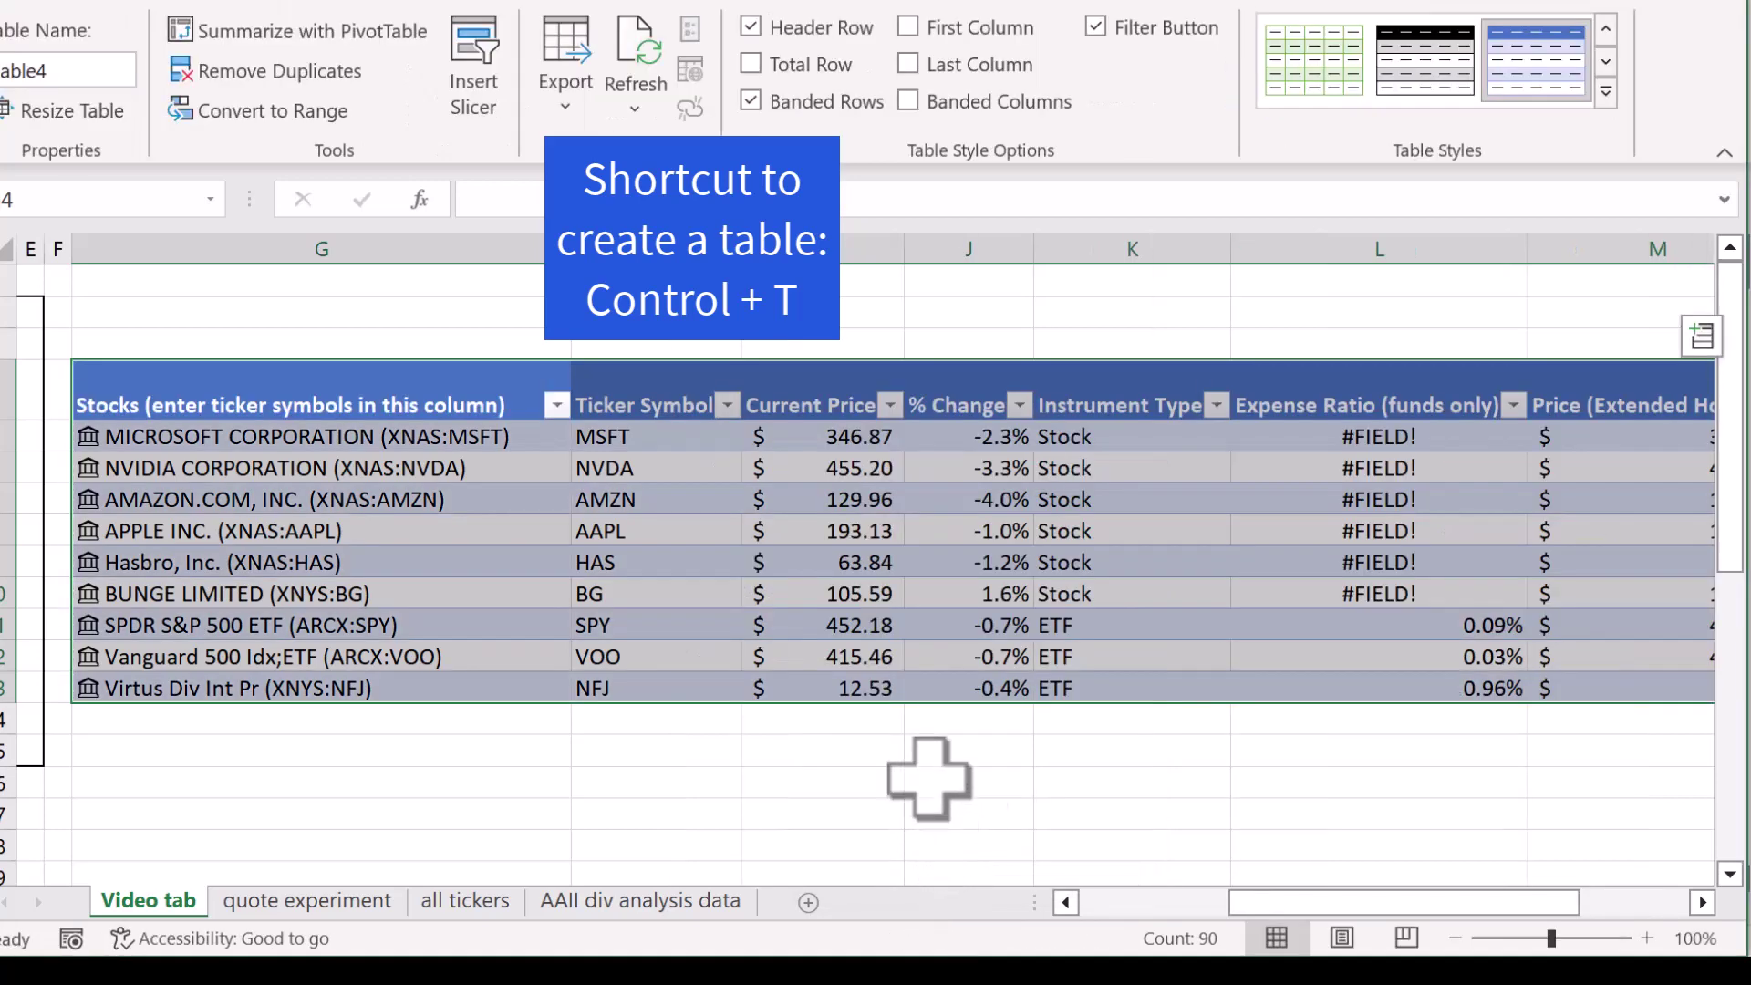
Narrow the Current Price, Instrument Type, Expense Ratio and extended-hours columns so Description fits.
drag(1534, 246, 1365, 264)
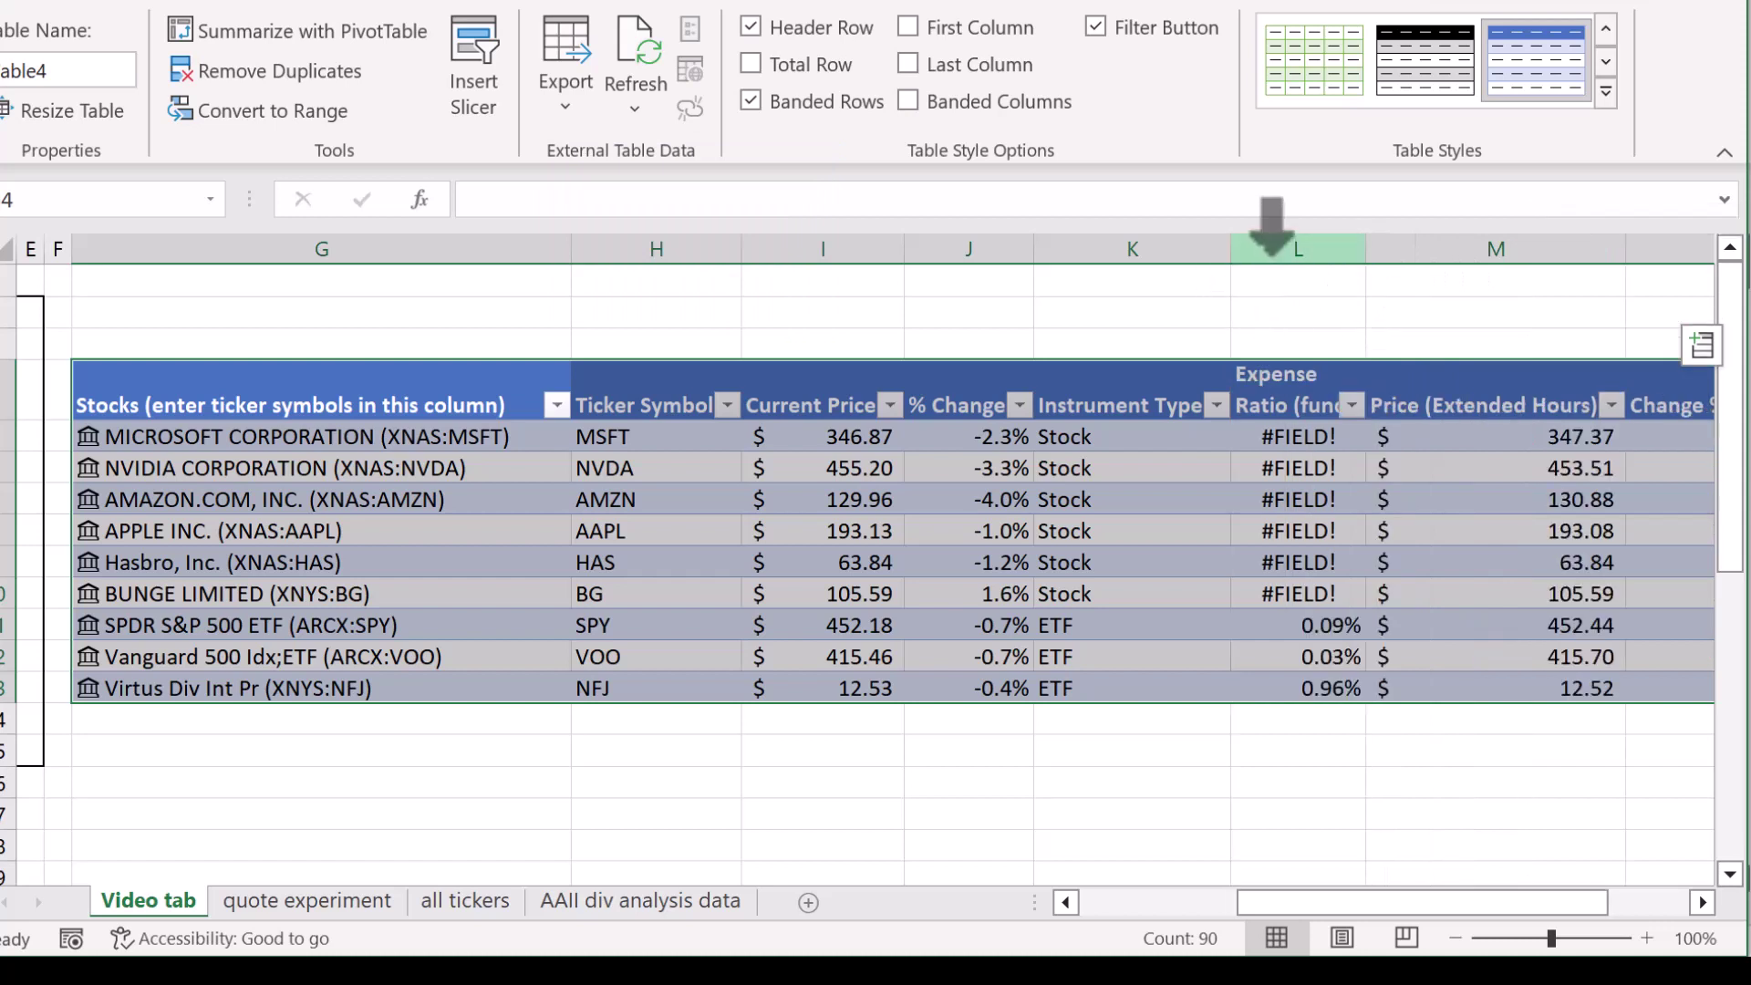
drag(1230, 248, 1165, 269)
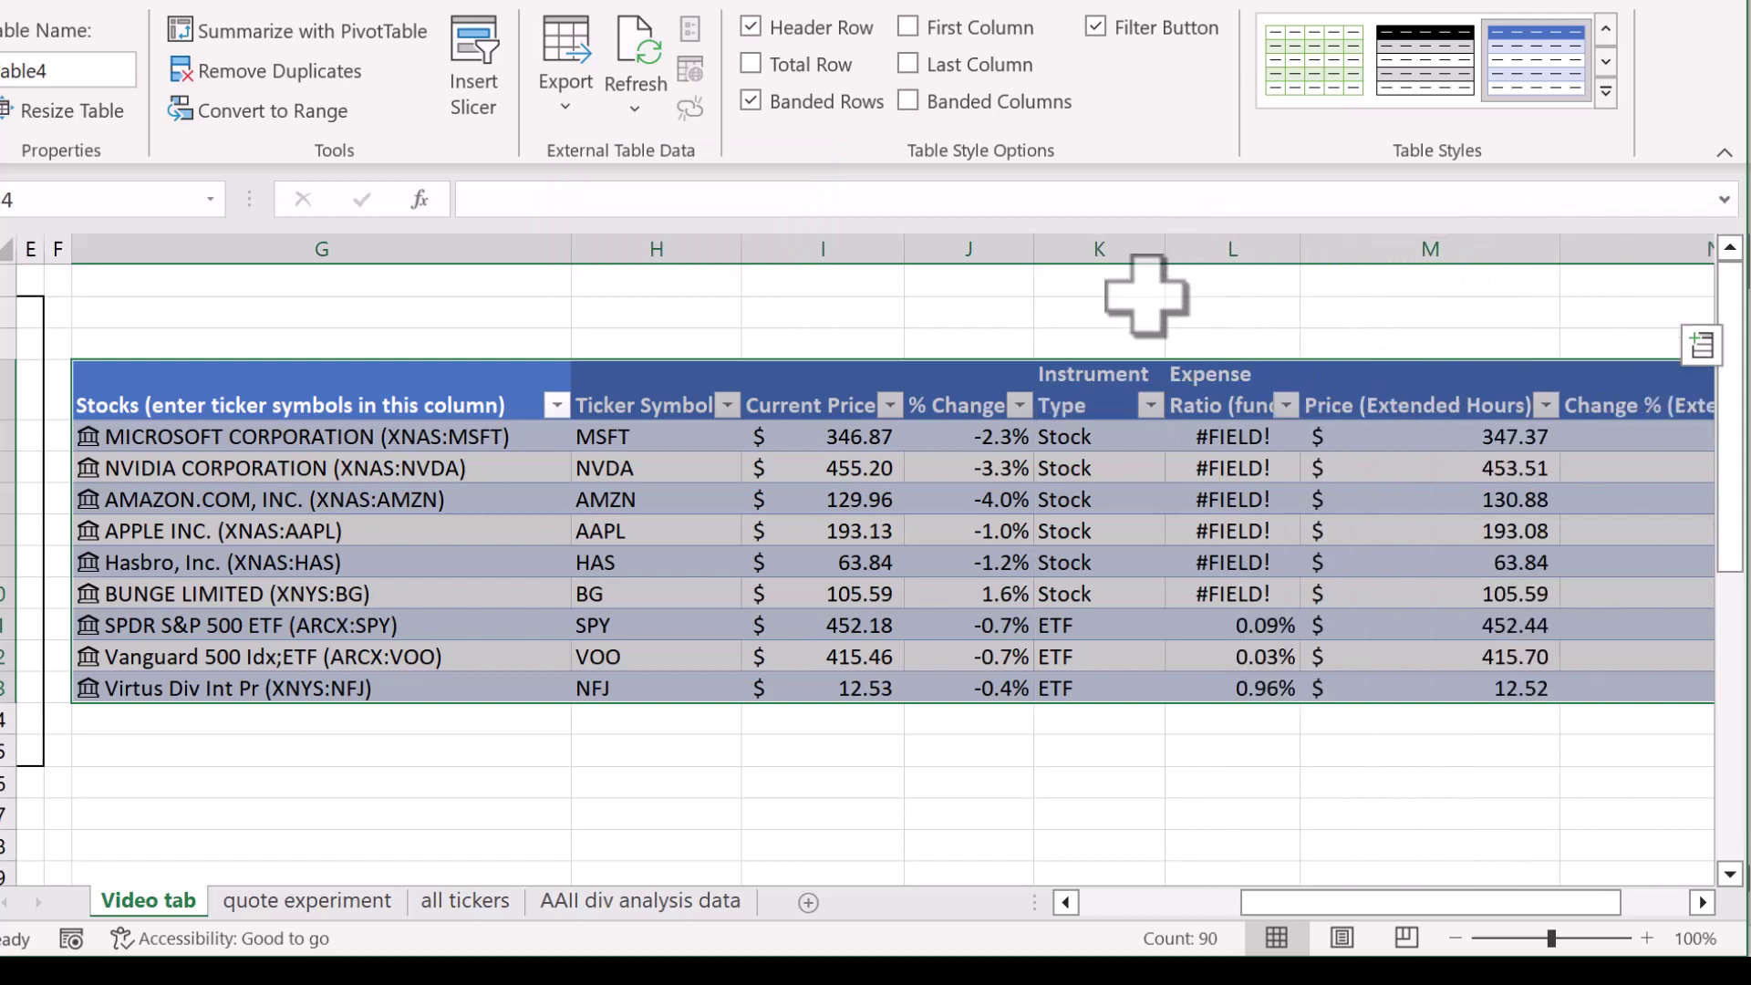
drag(903, 255, 858, 261)
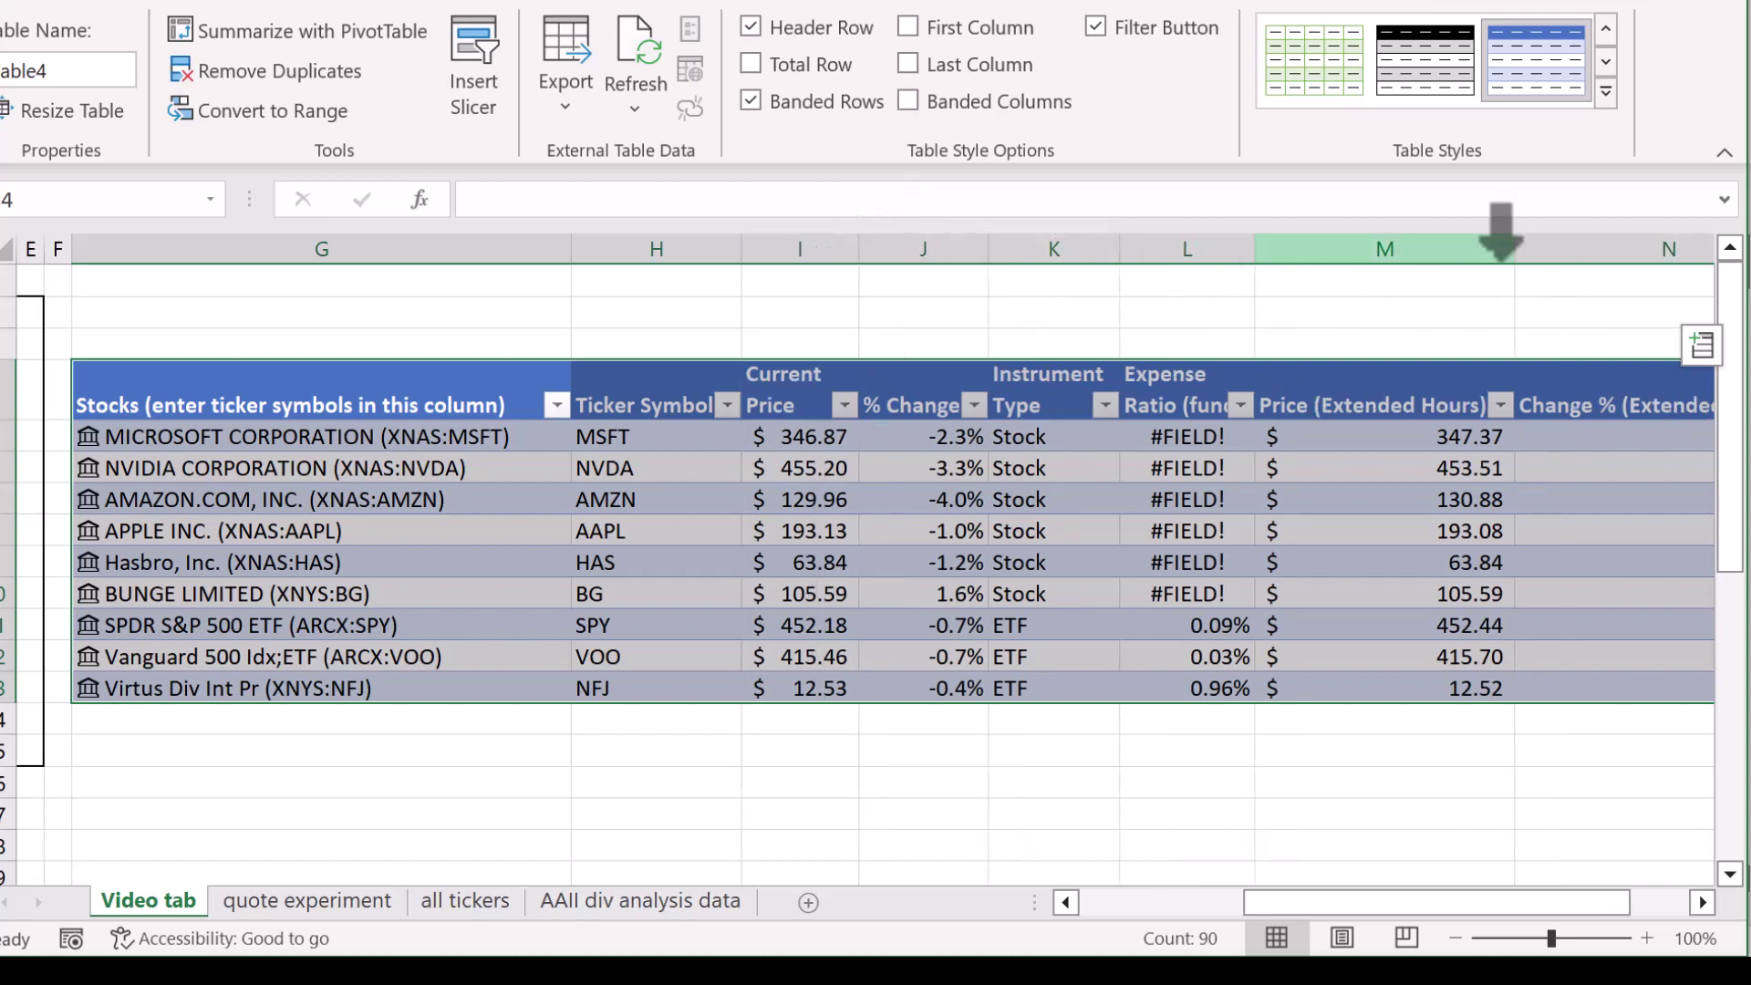
drag(1511, 250, 1363, 255)
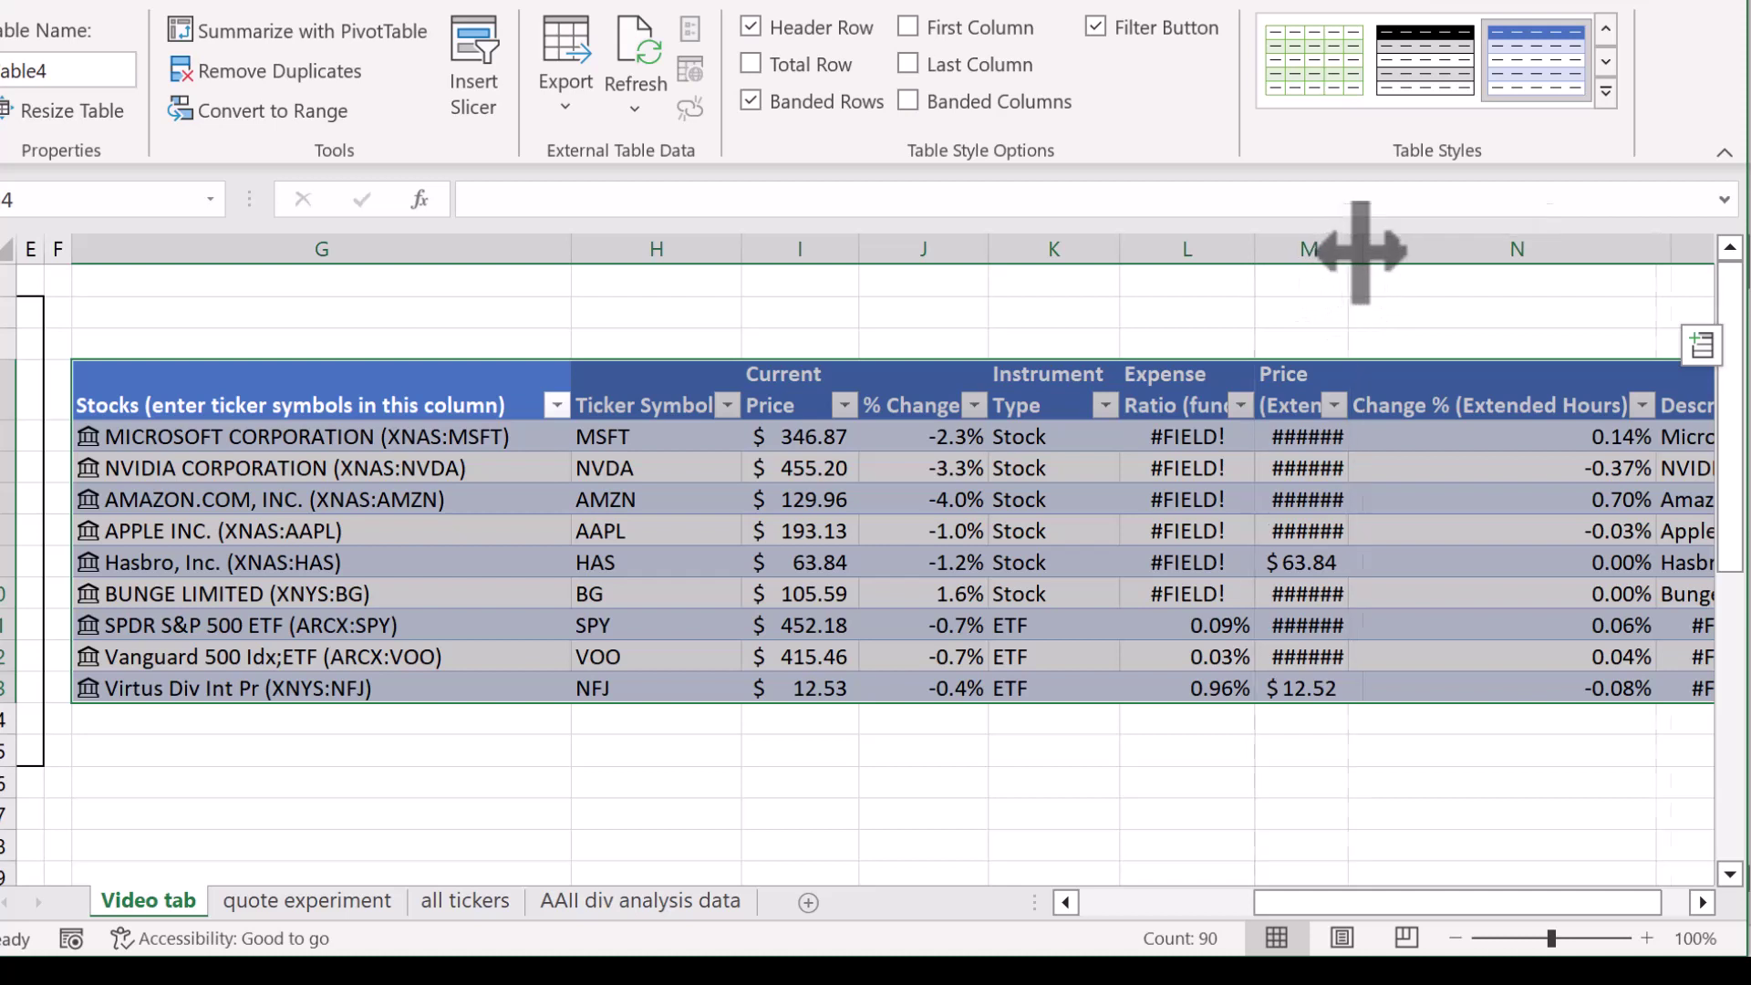
mouse_move(1668, 265)
mouse_down()
mouse_move(1591, 266)
mouse_move(1649, 260)
mouse_up()
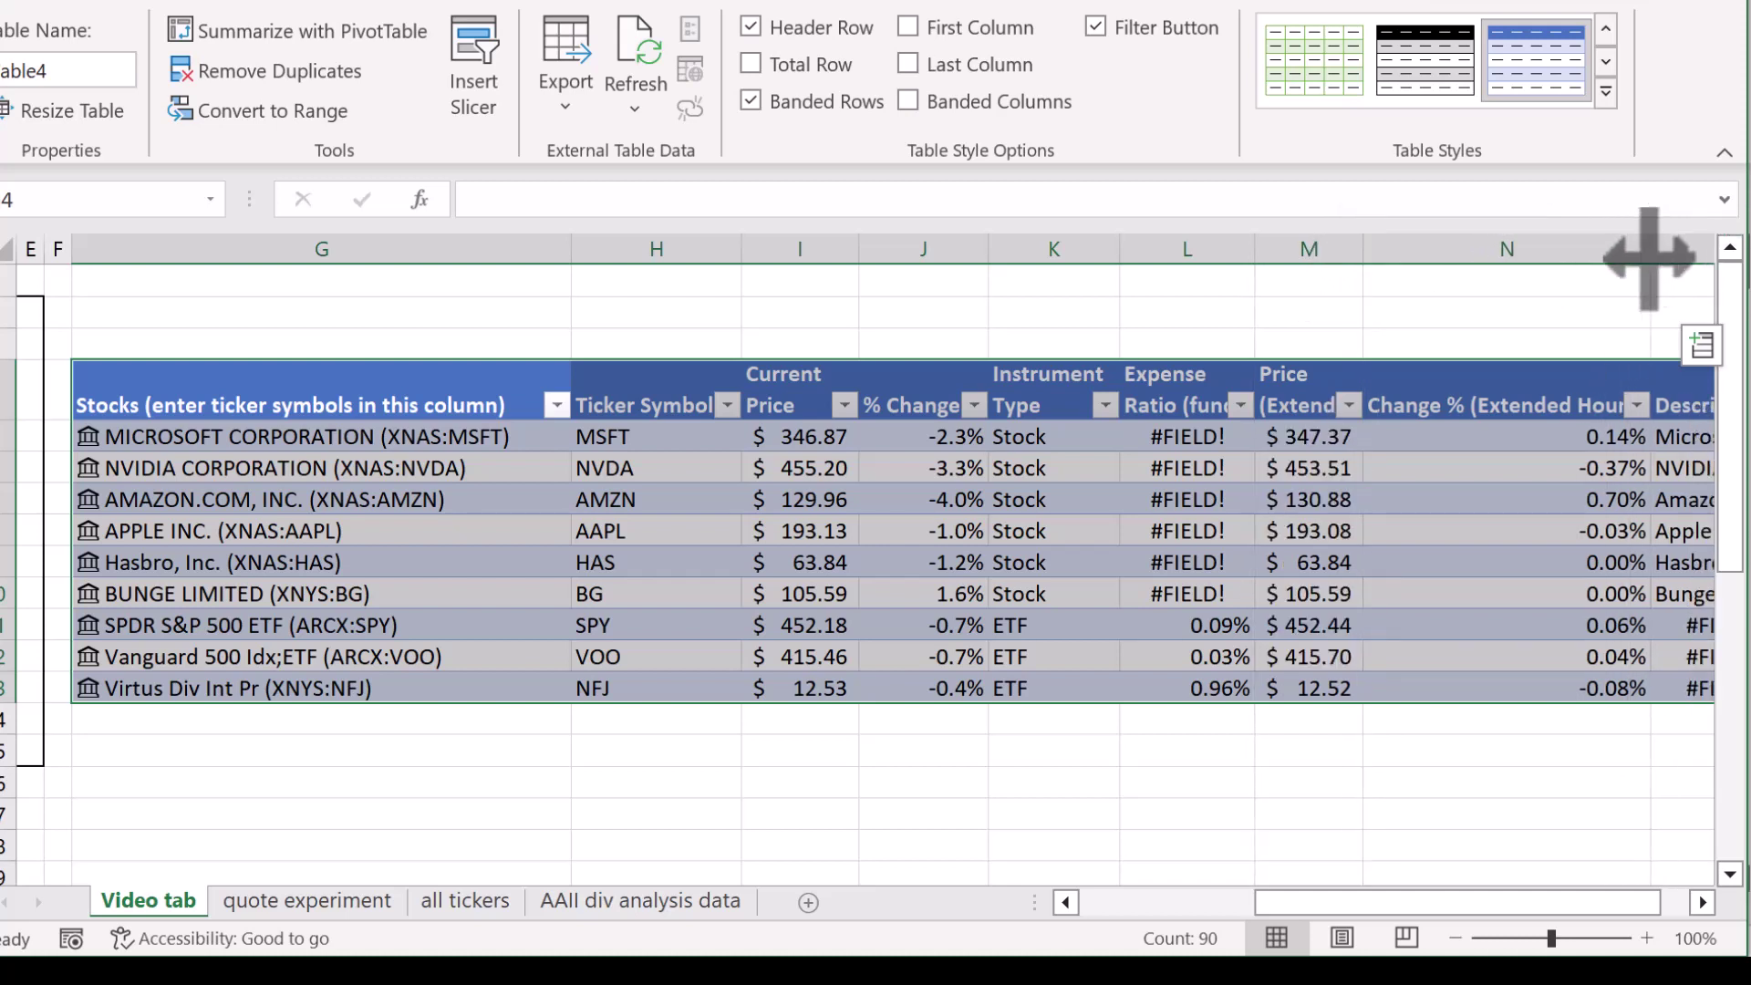
click(1643, 242)
double_click(1647, 258)
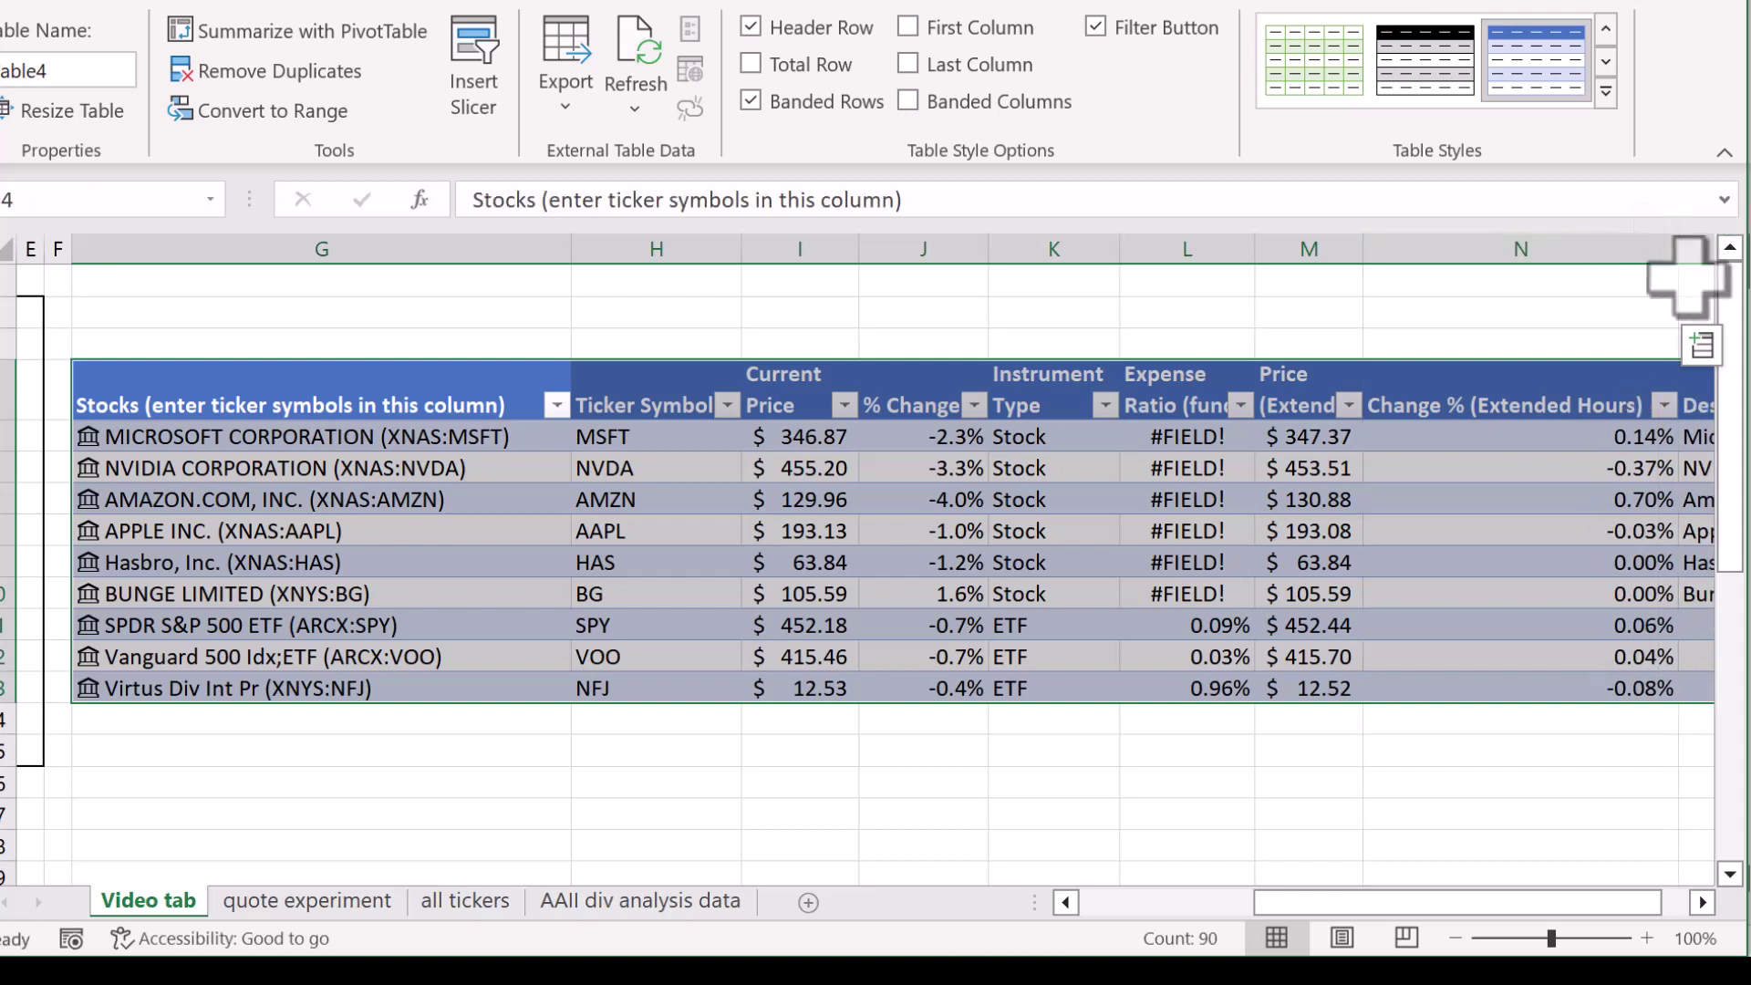
drag(1672, 258, 1532, 289)
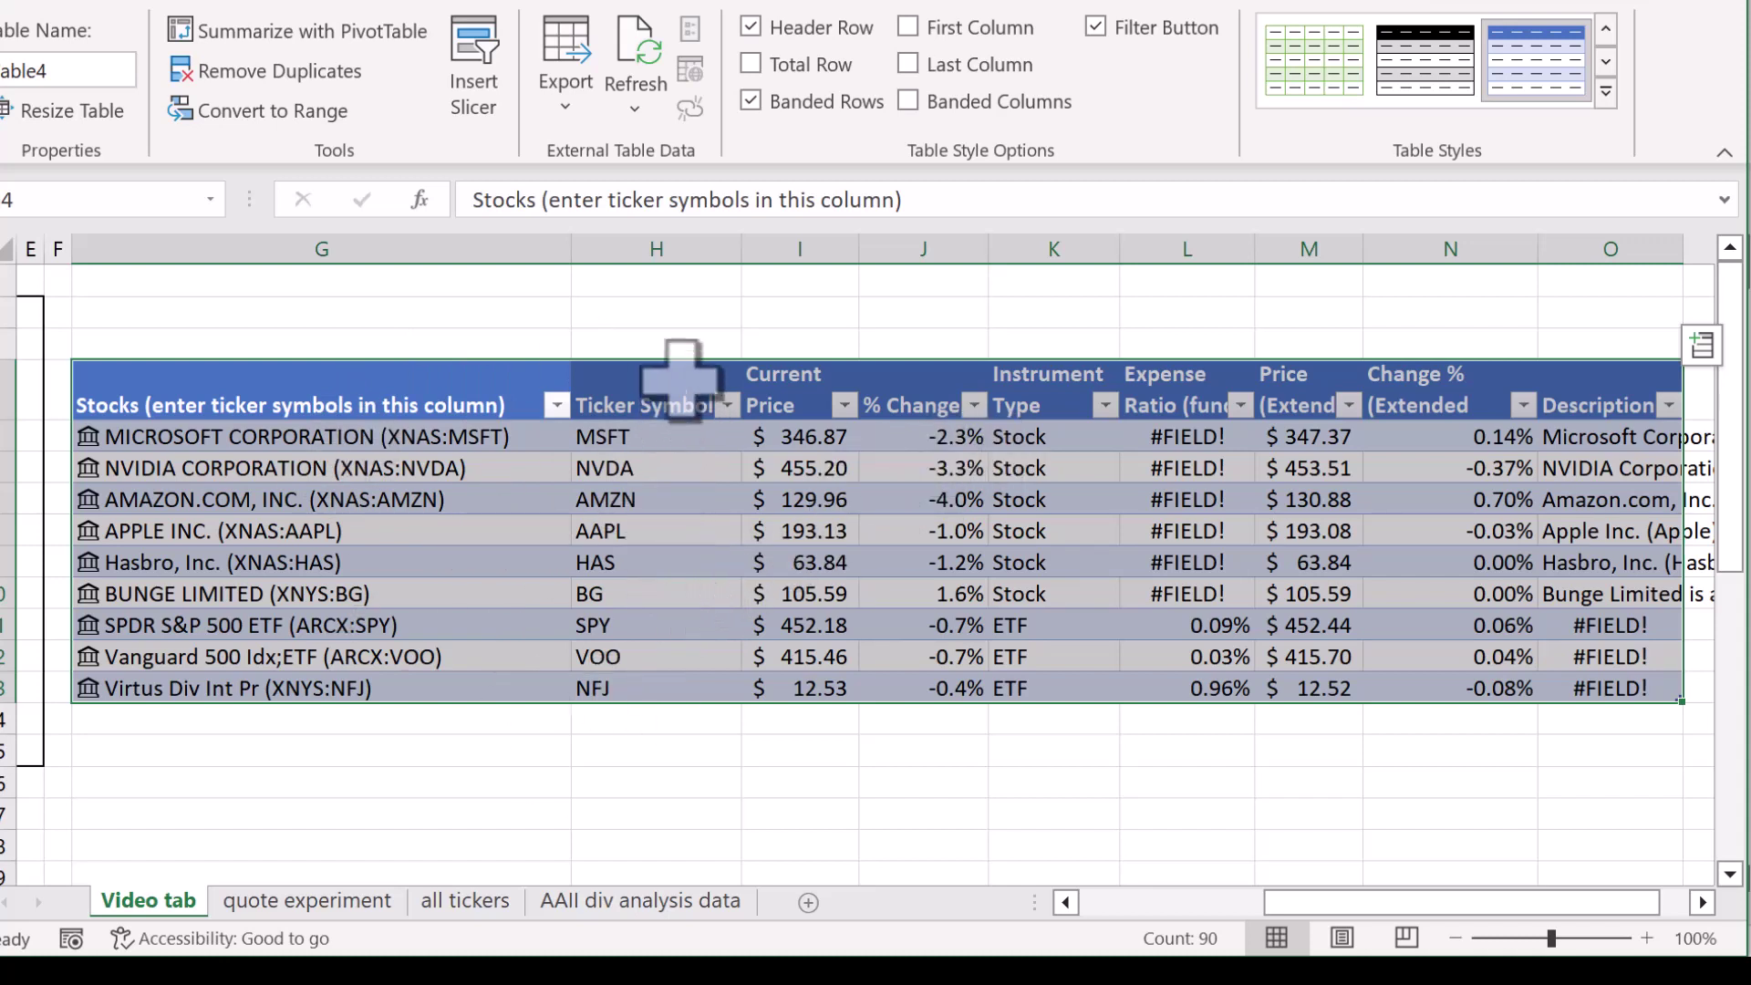
Cut Ticker Symbol column H and insert it before the Stocks column G.
click(676, 246)
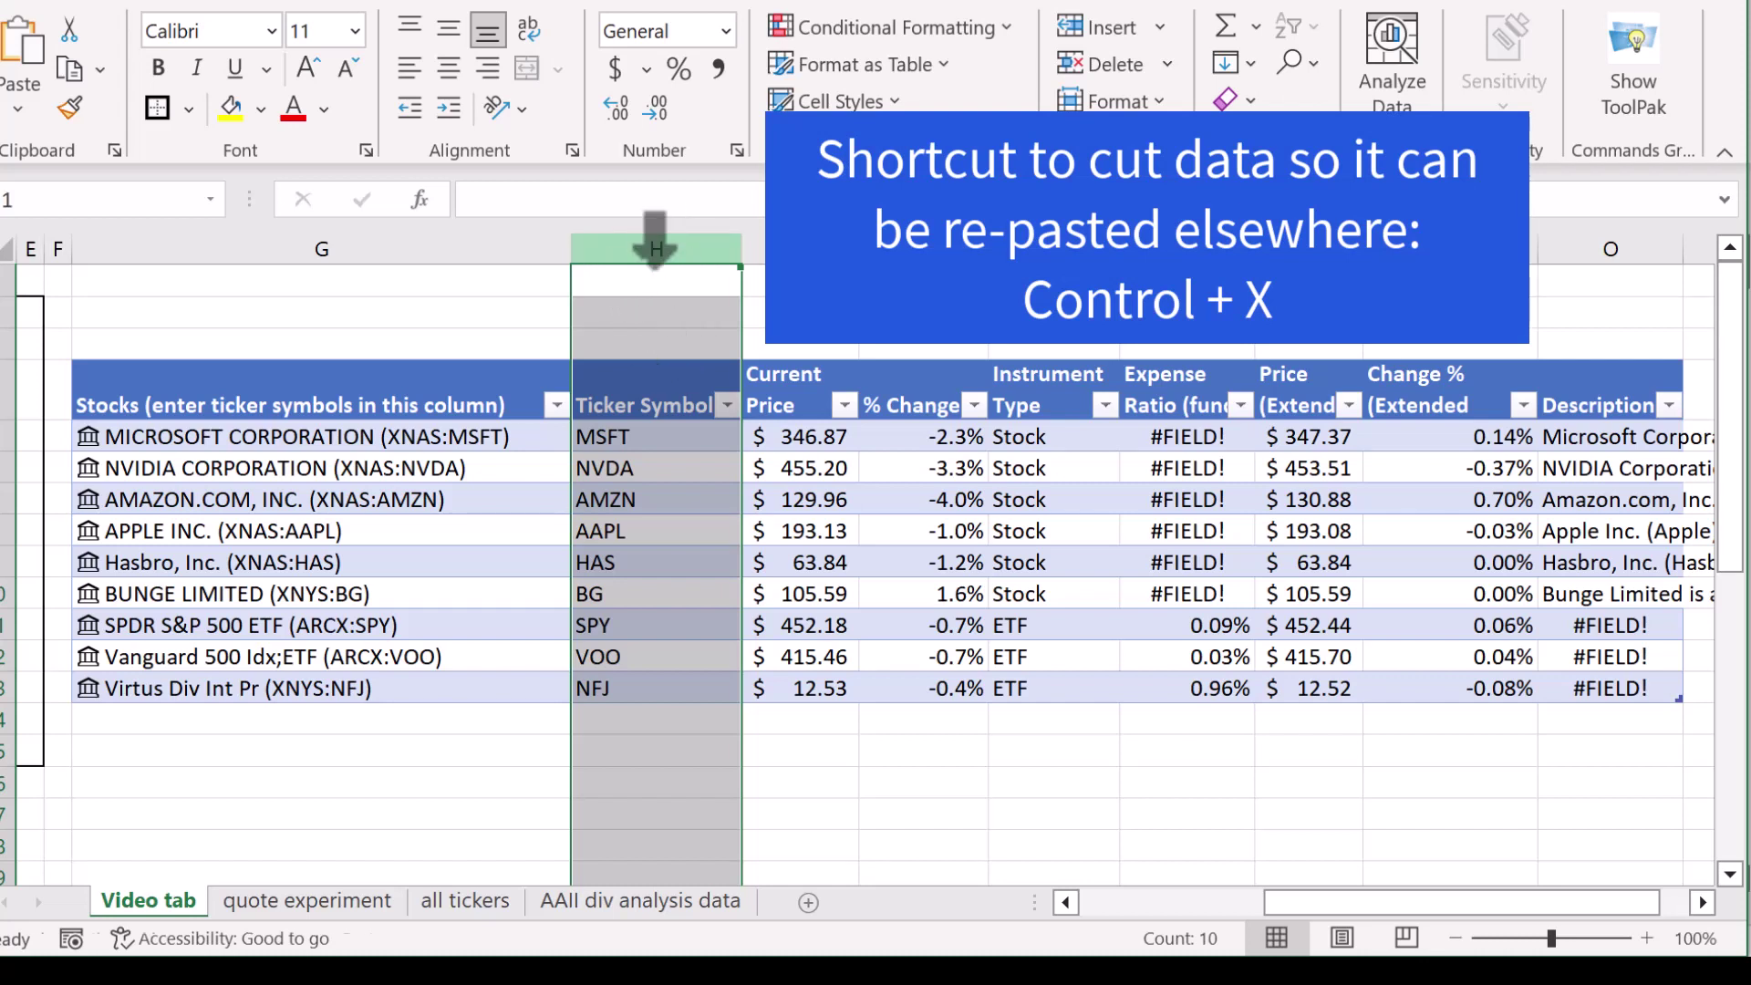
key(ctrl+x)
click(371, 239)
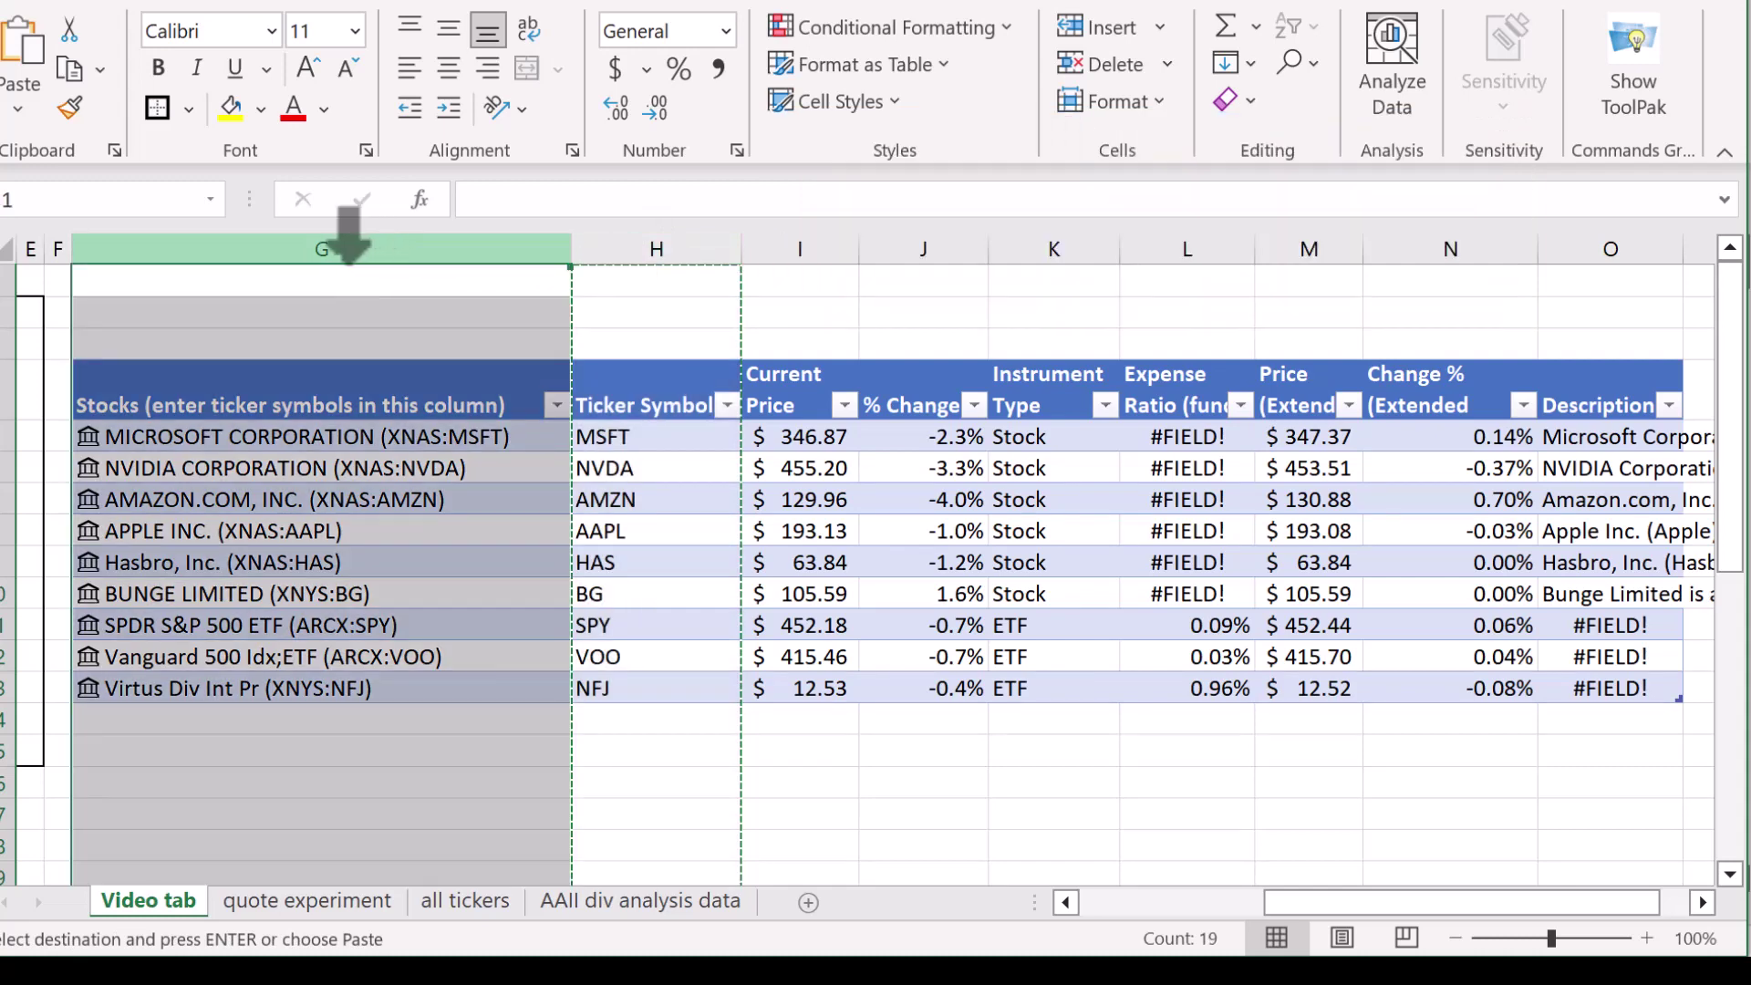
right_click(350, 239)
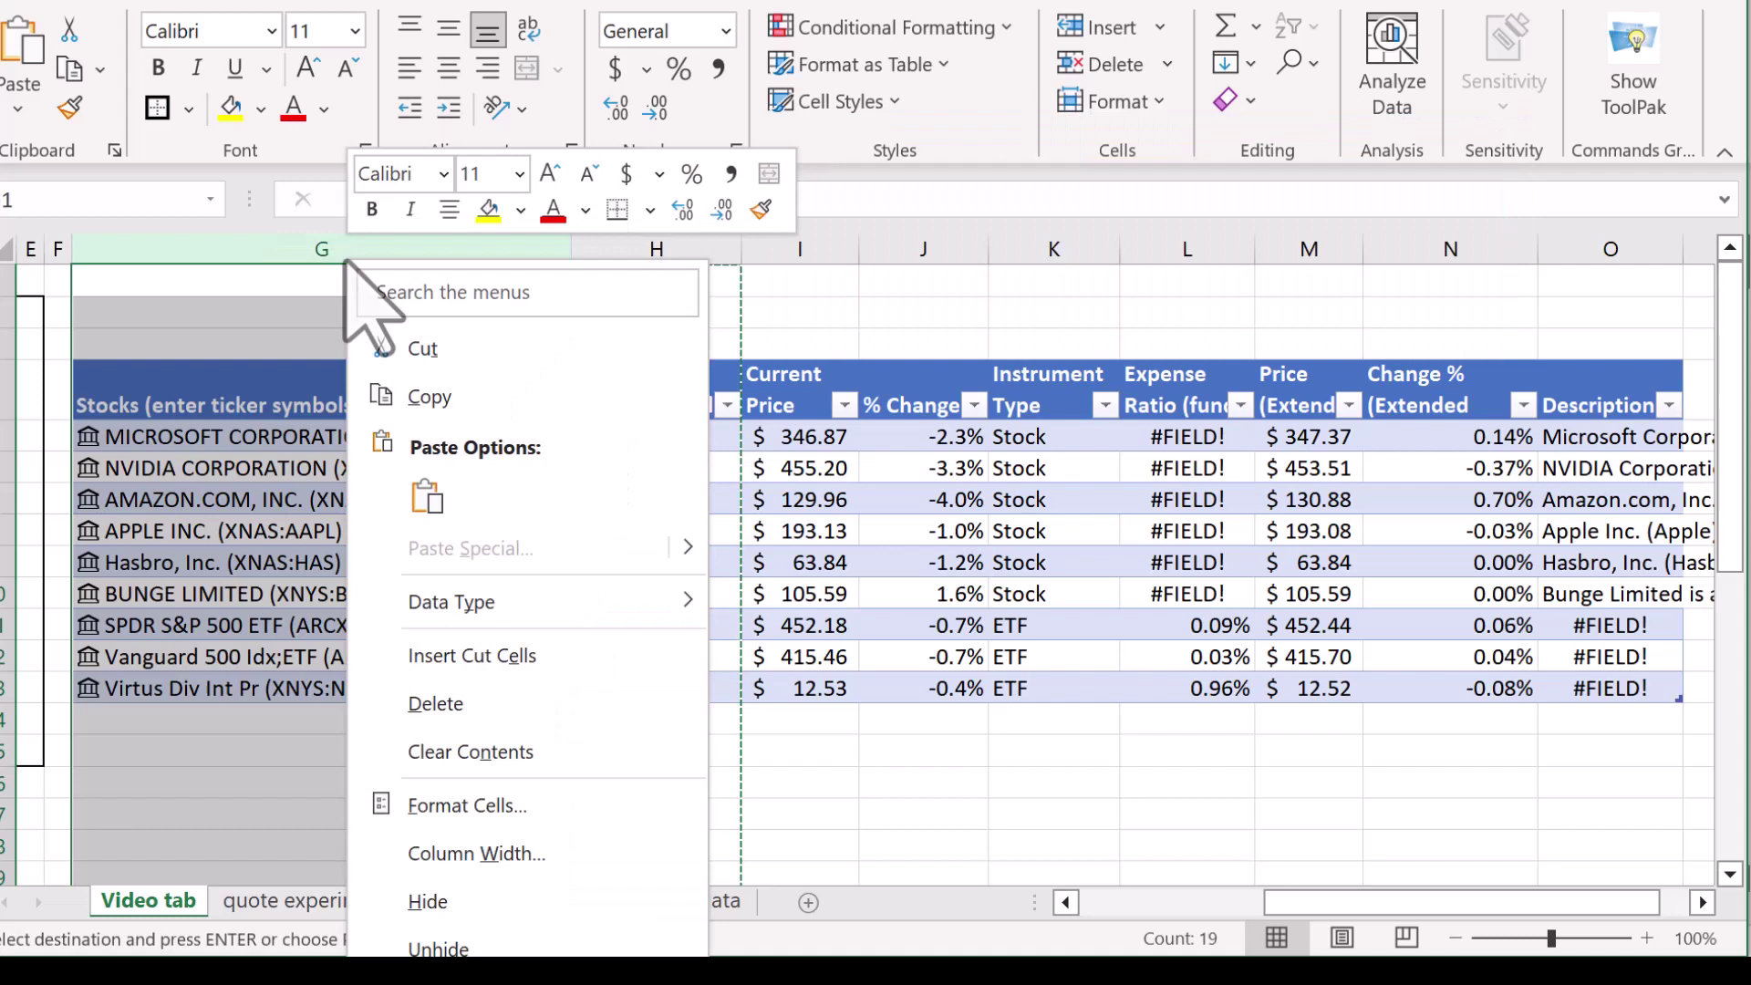
click(447, 657)
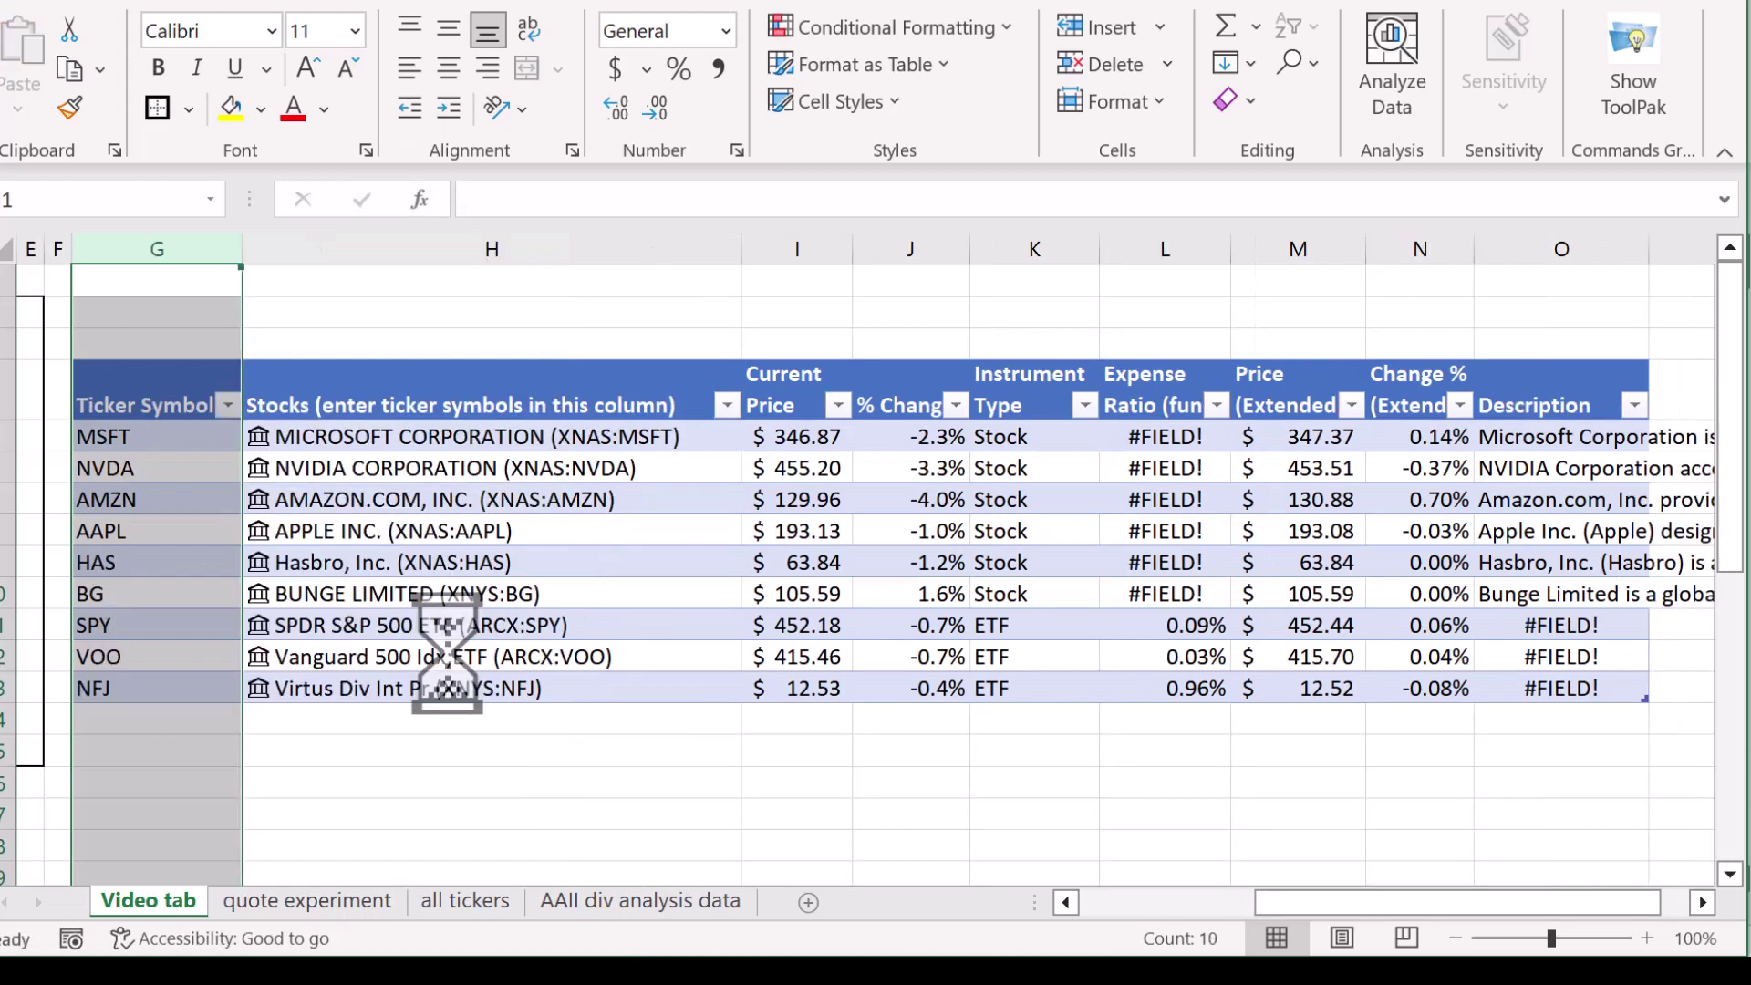
Sort the table A to Z by ticker, AAPL through VOO, and scroll to the reference price table.
right_click(239, 428)
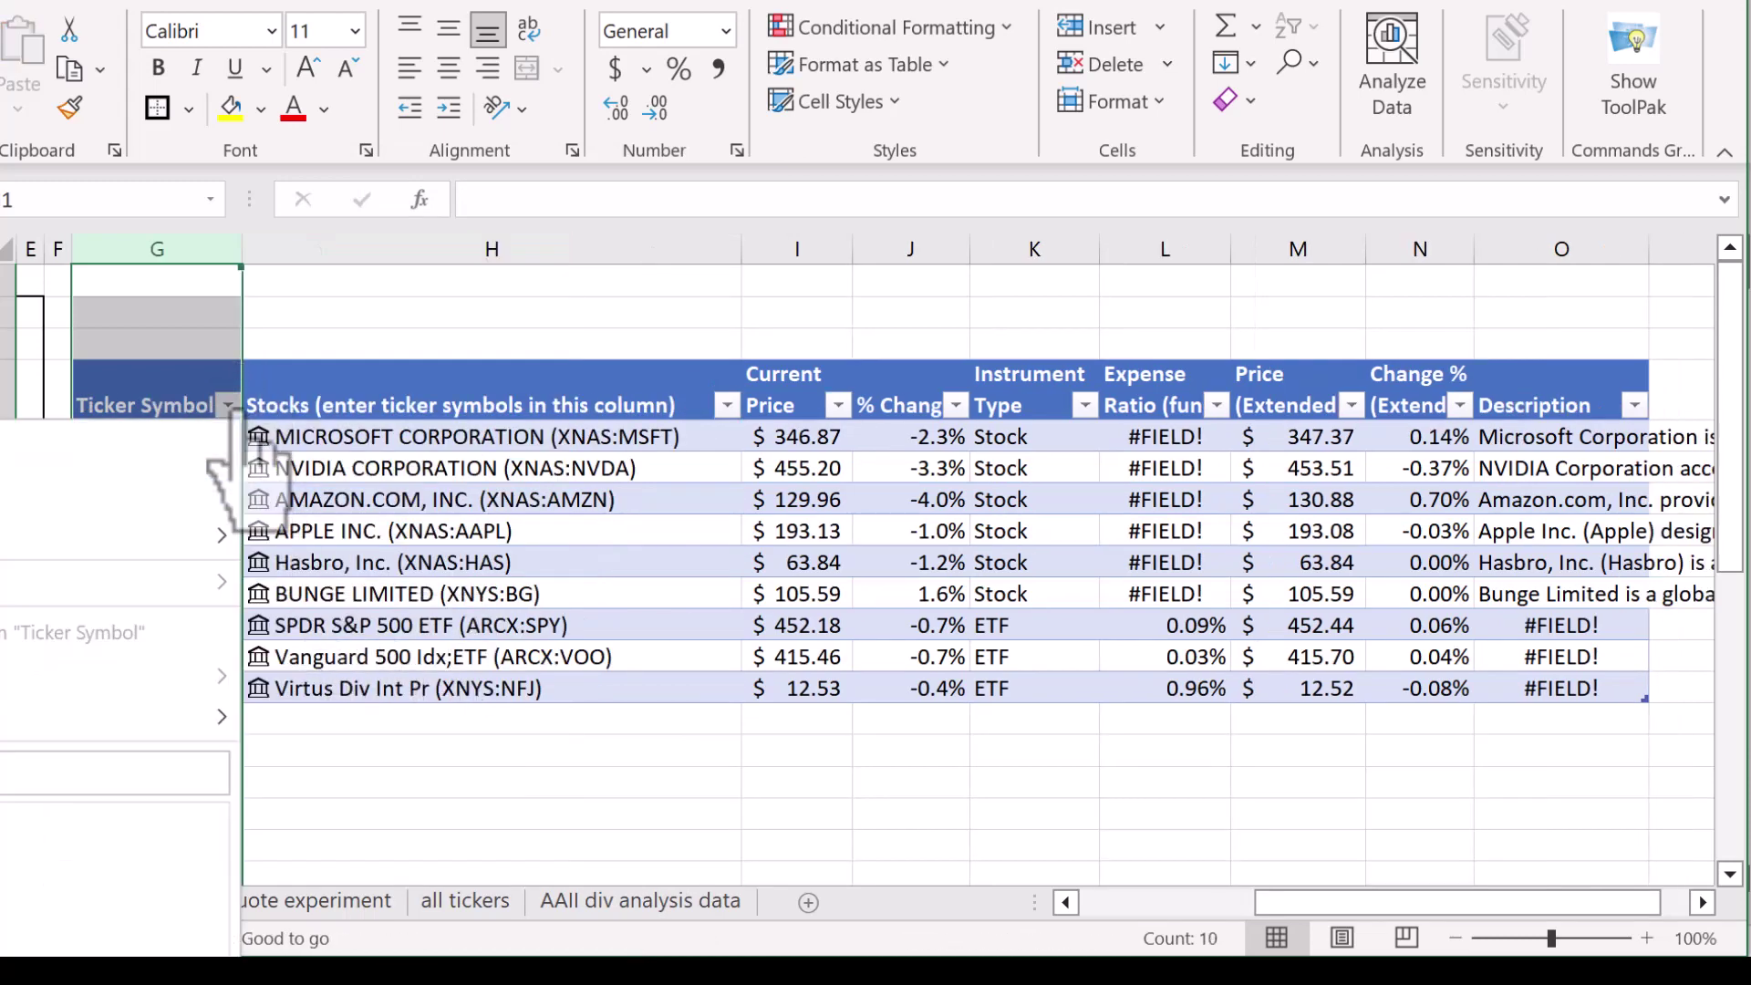
click(169, 451)
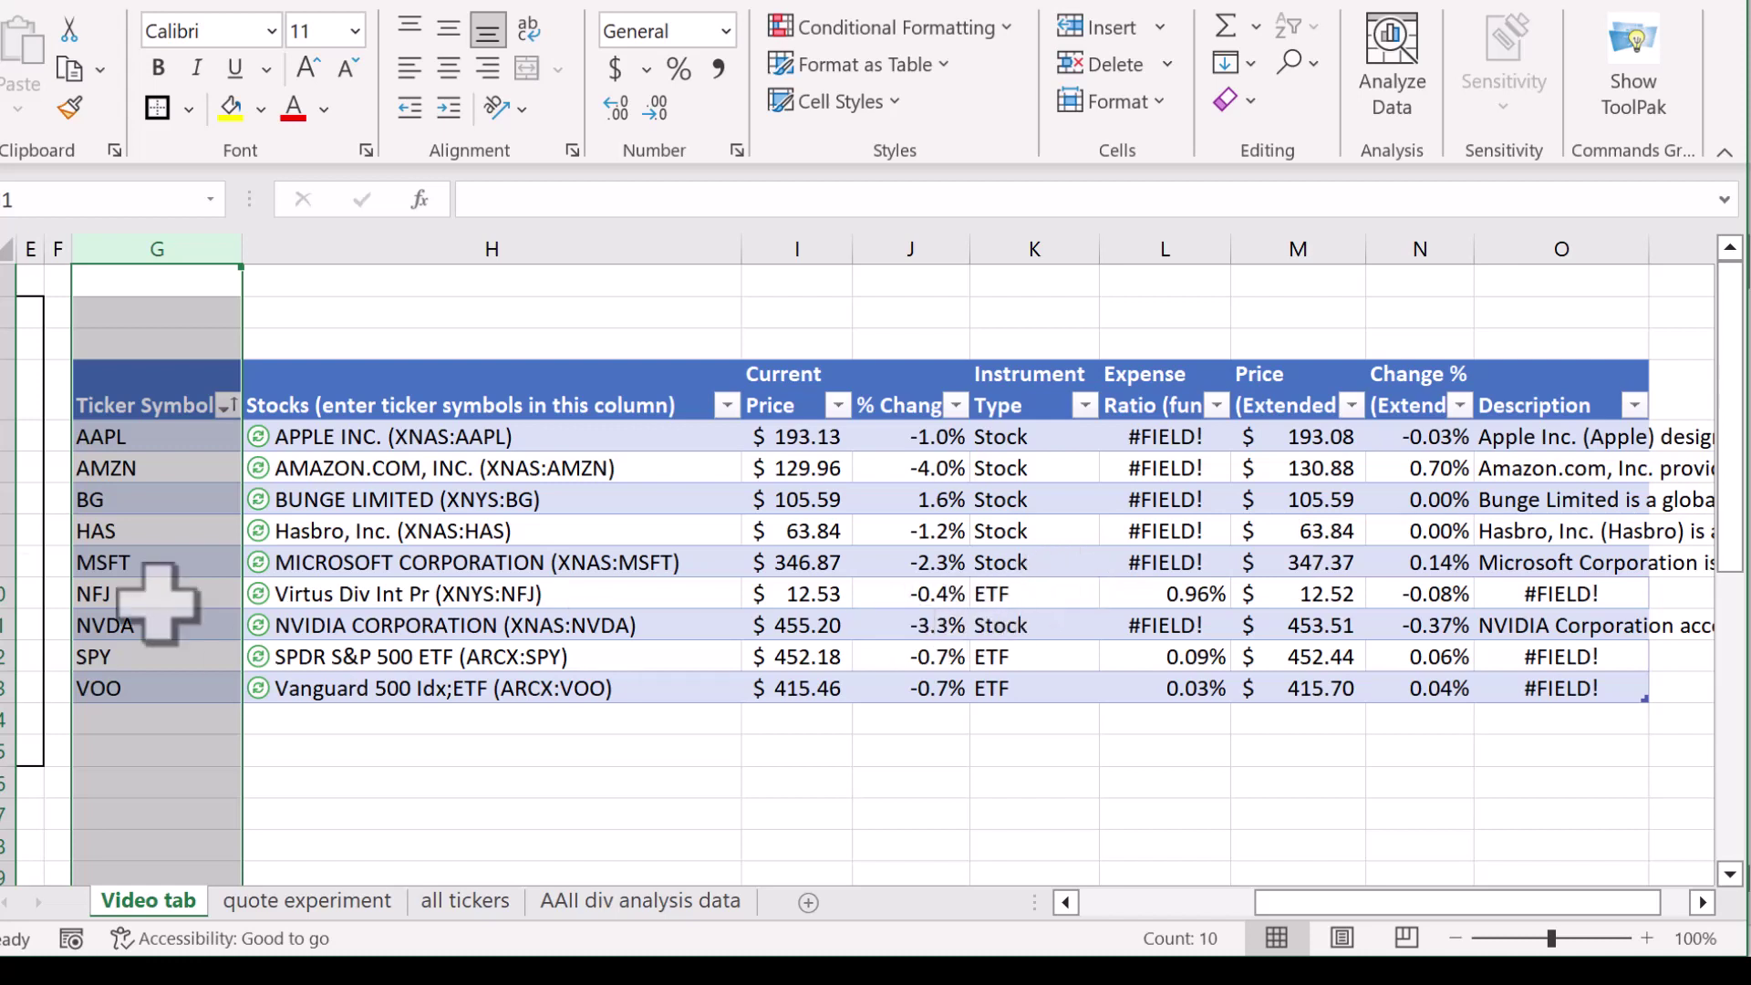
click(427, 695)
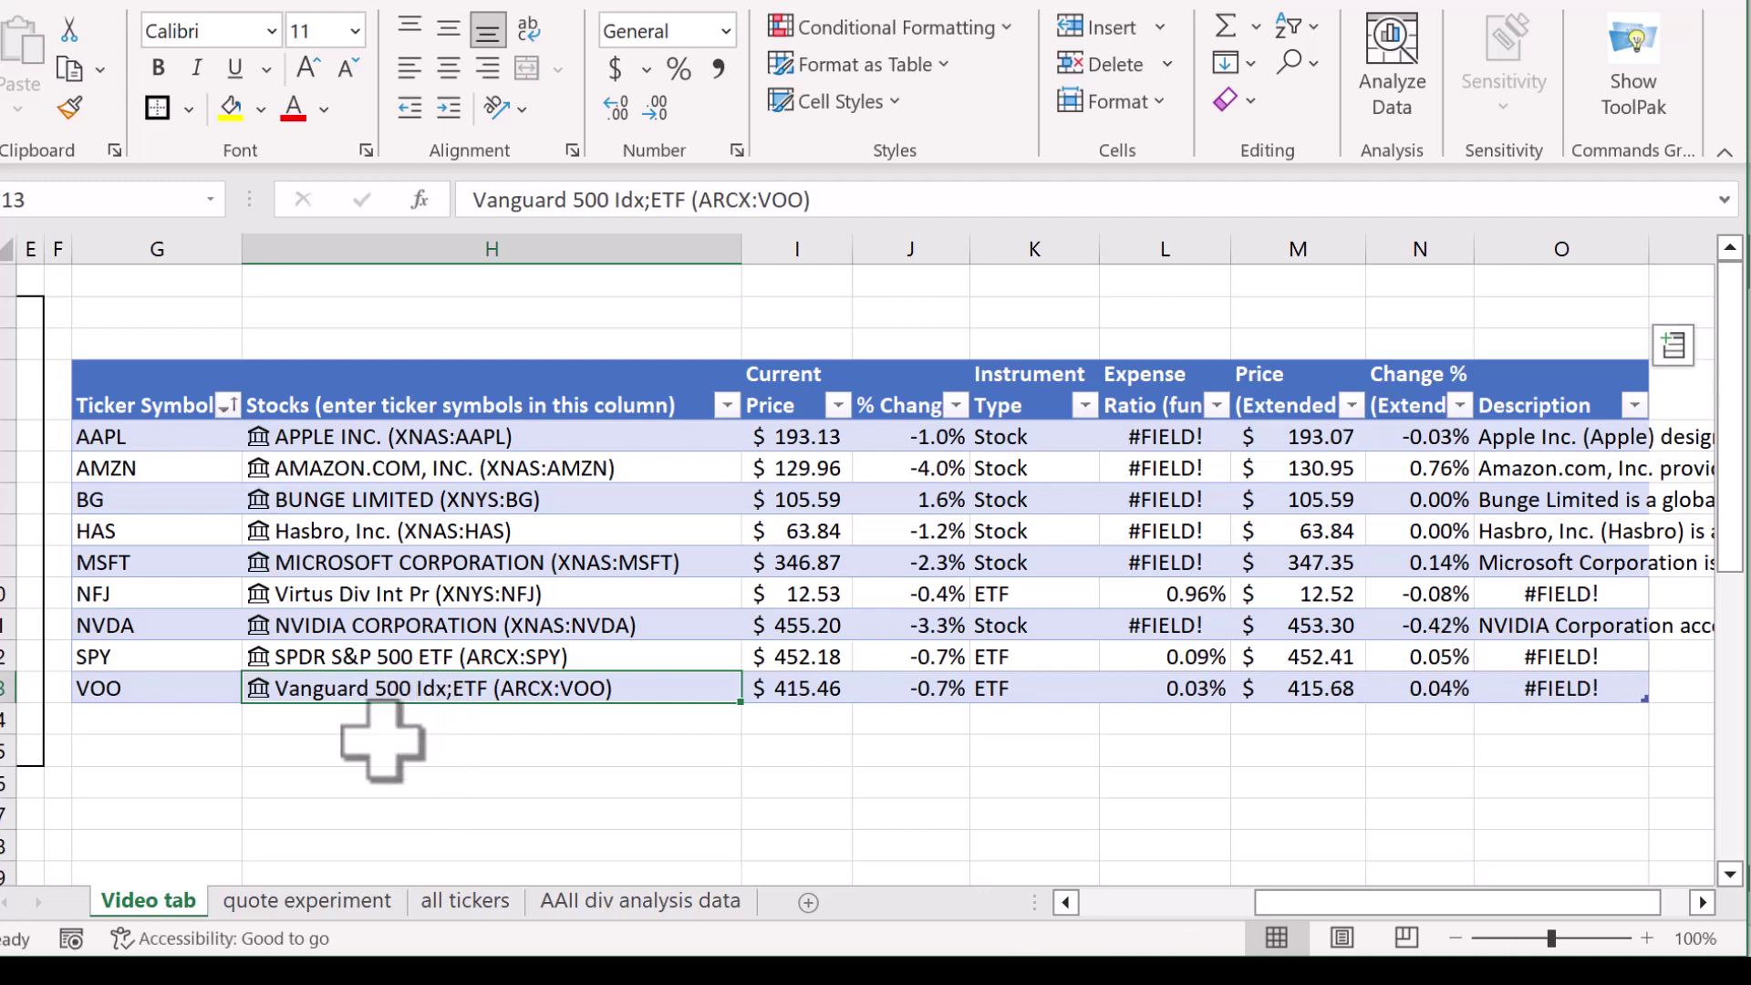
click(1105, 905)
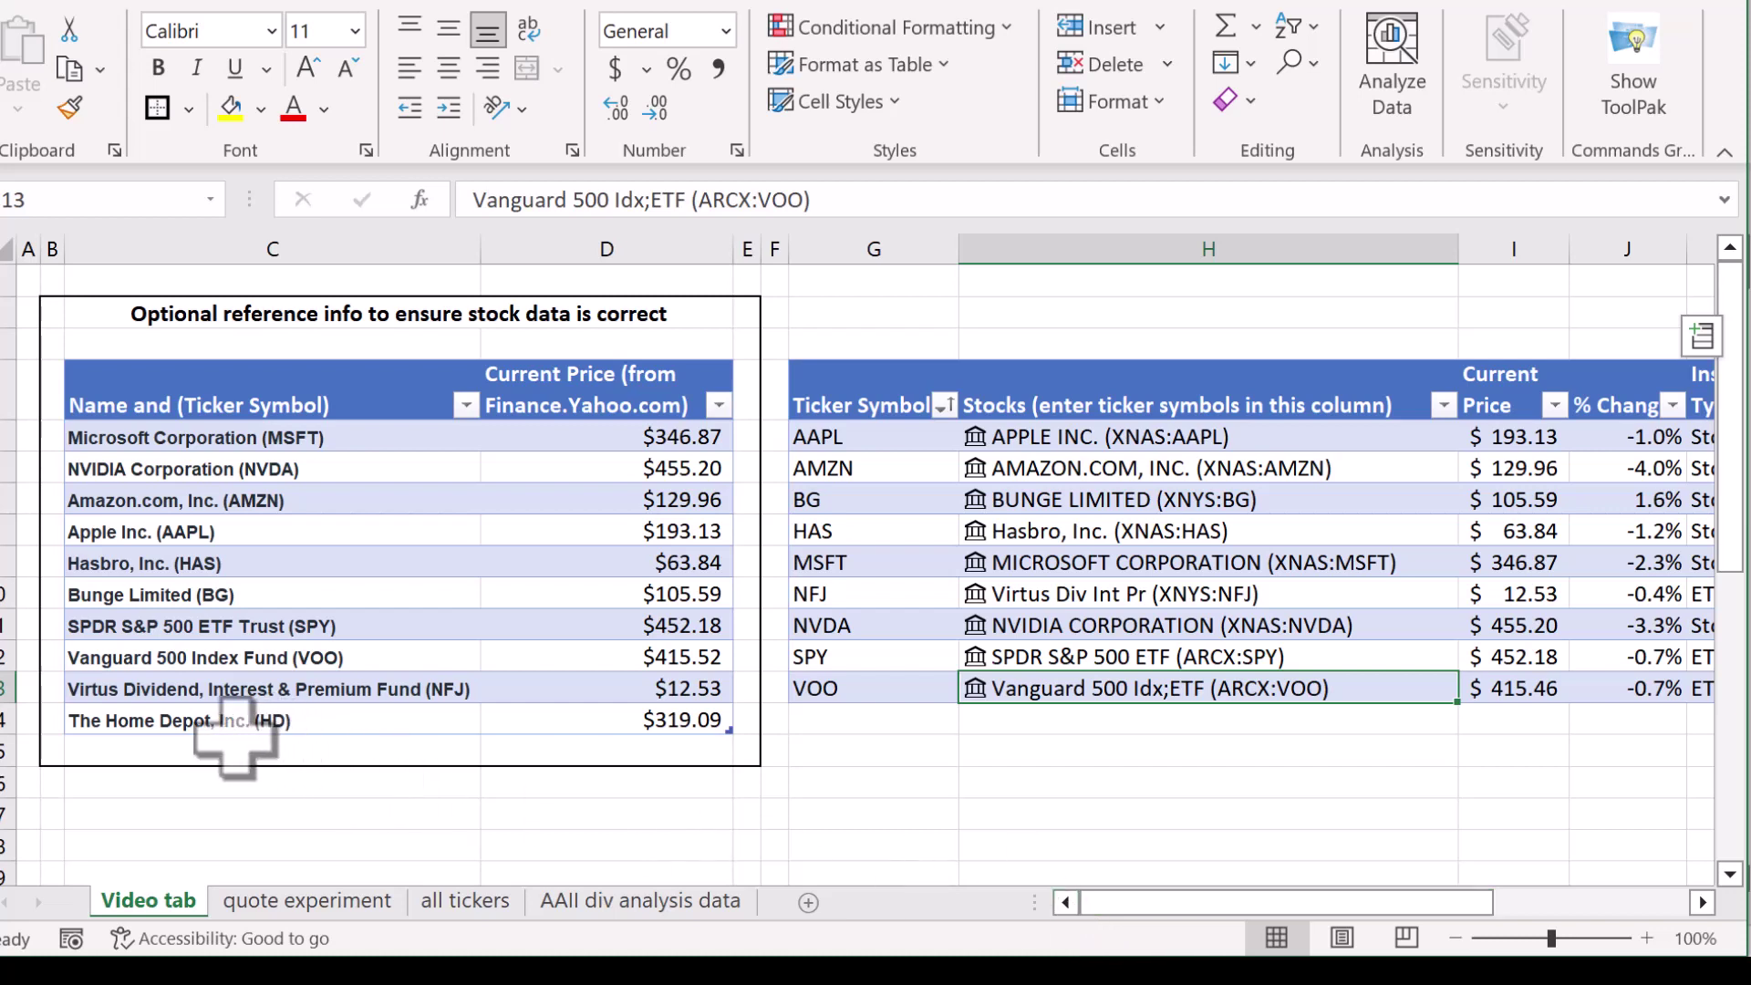
Enter hd in H14 as a new stock row and re-sort the table A to Z by ticker.
click(1023, 717)
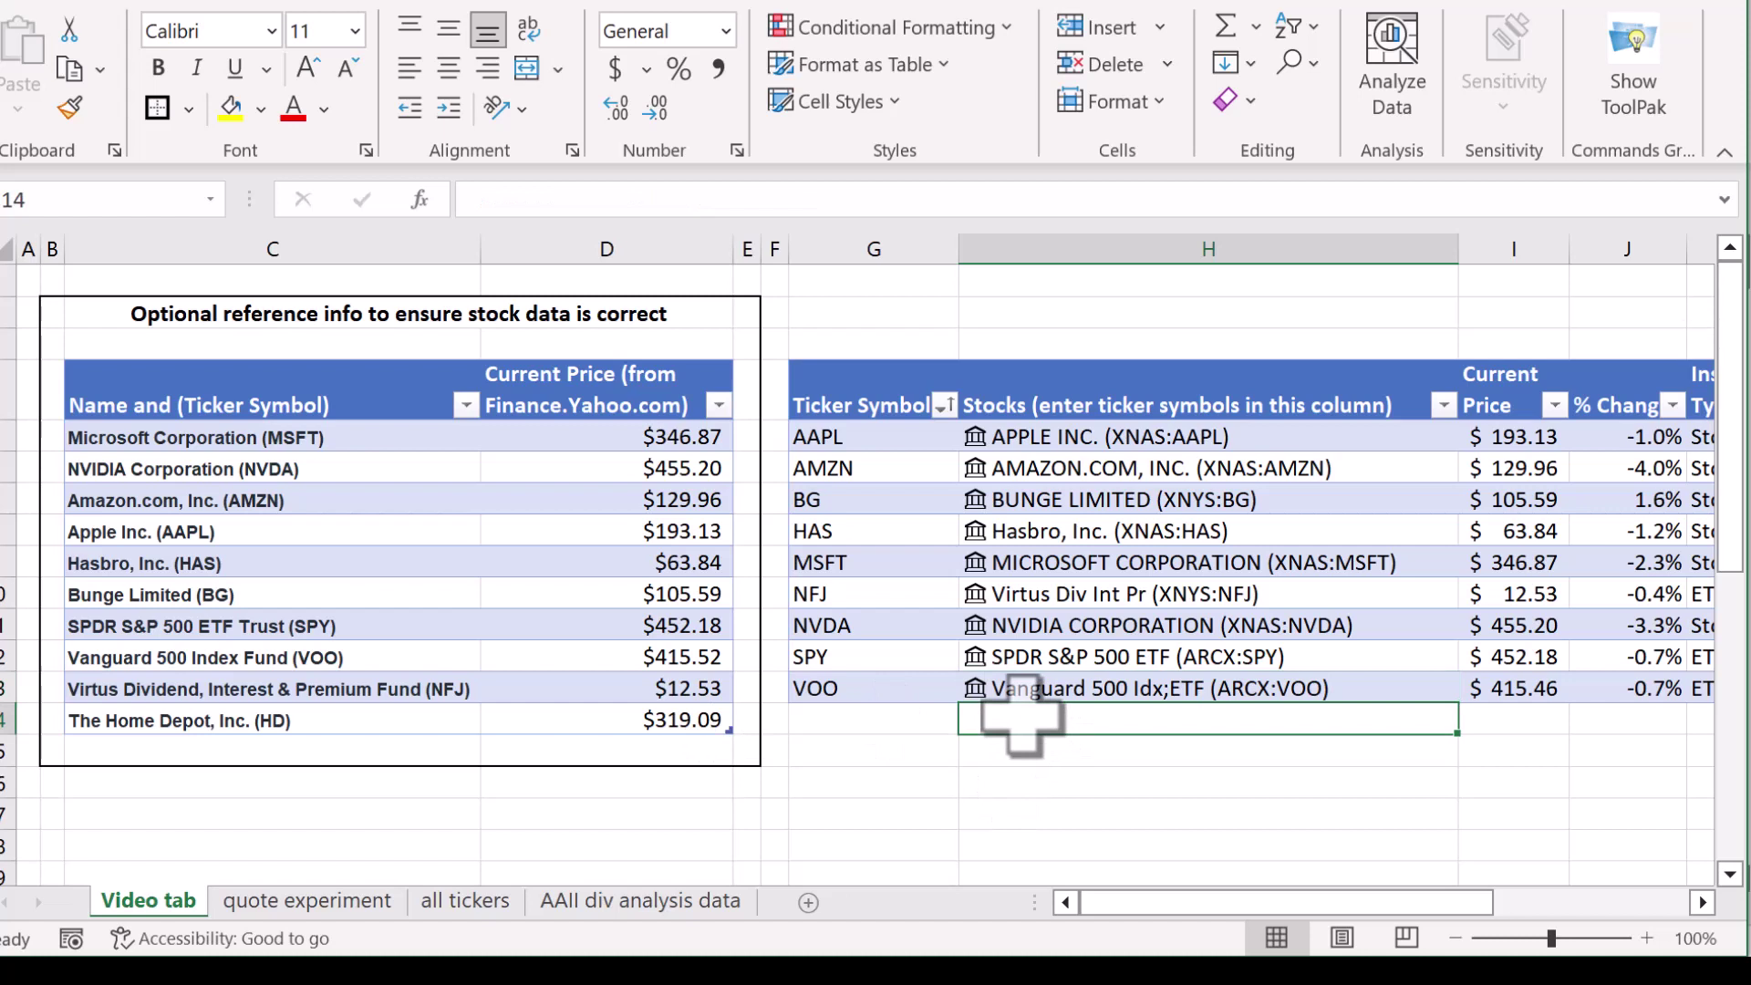
text(hd)
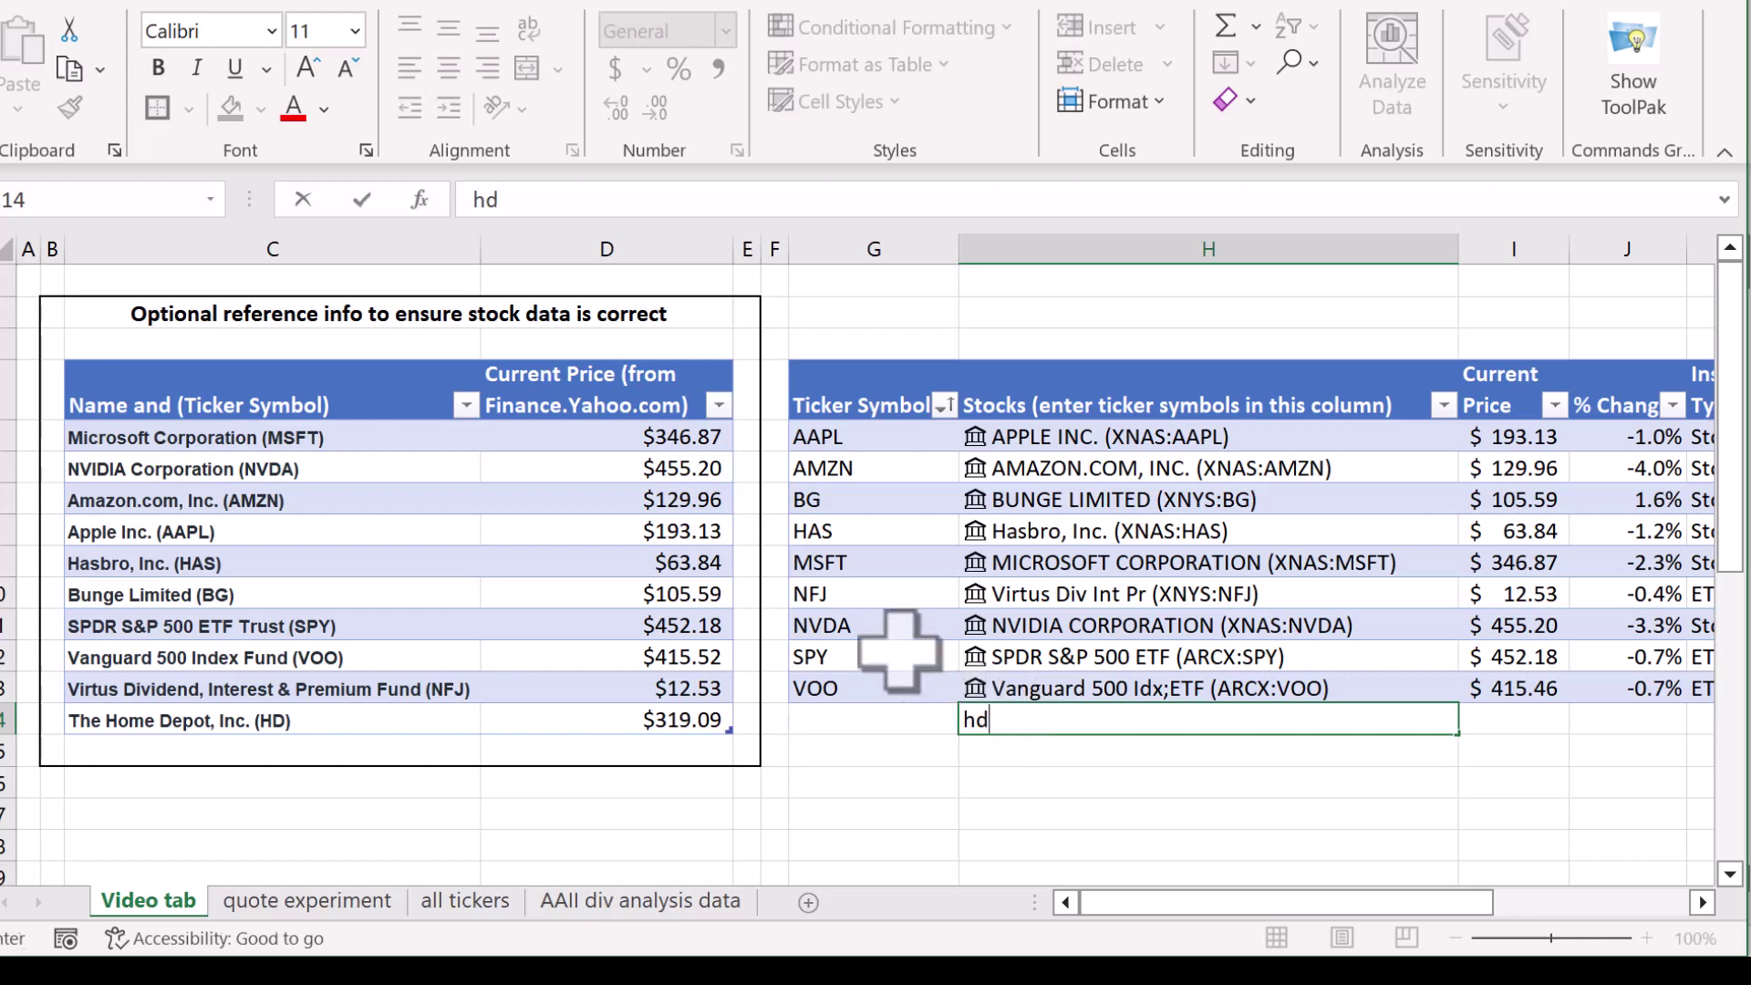
key(Left)
key(Left)
key(Left)
key(Left)
click(944, 405)
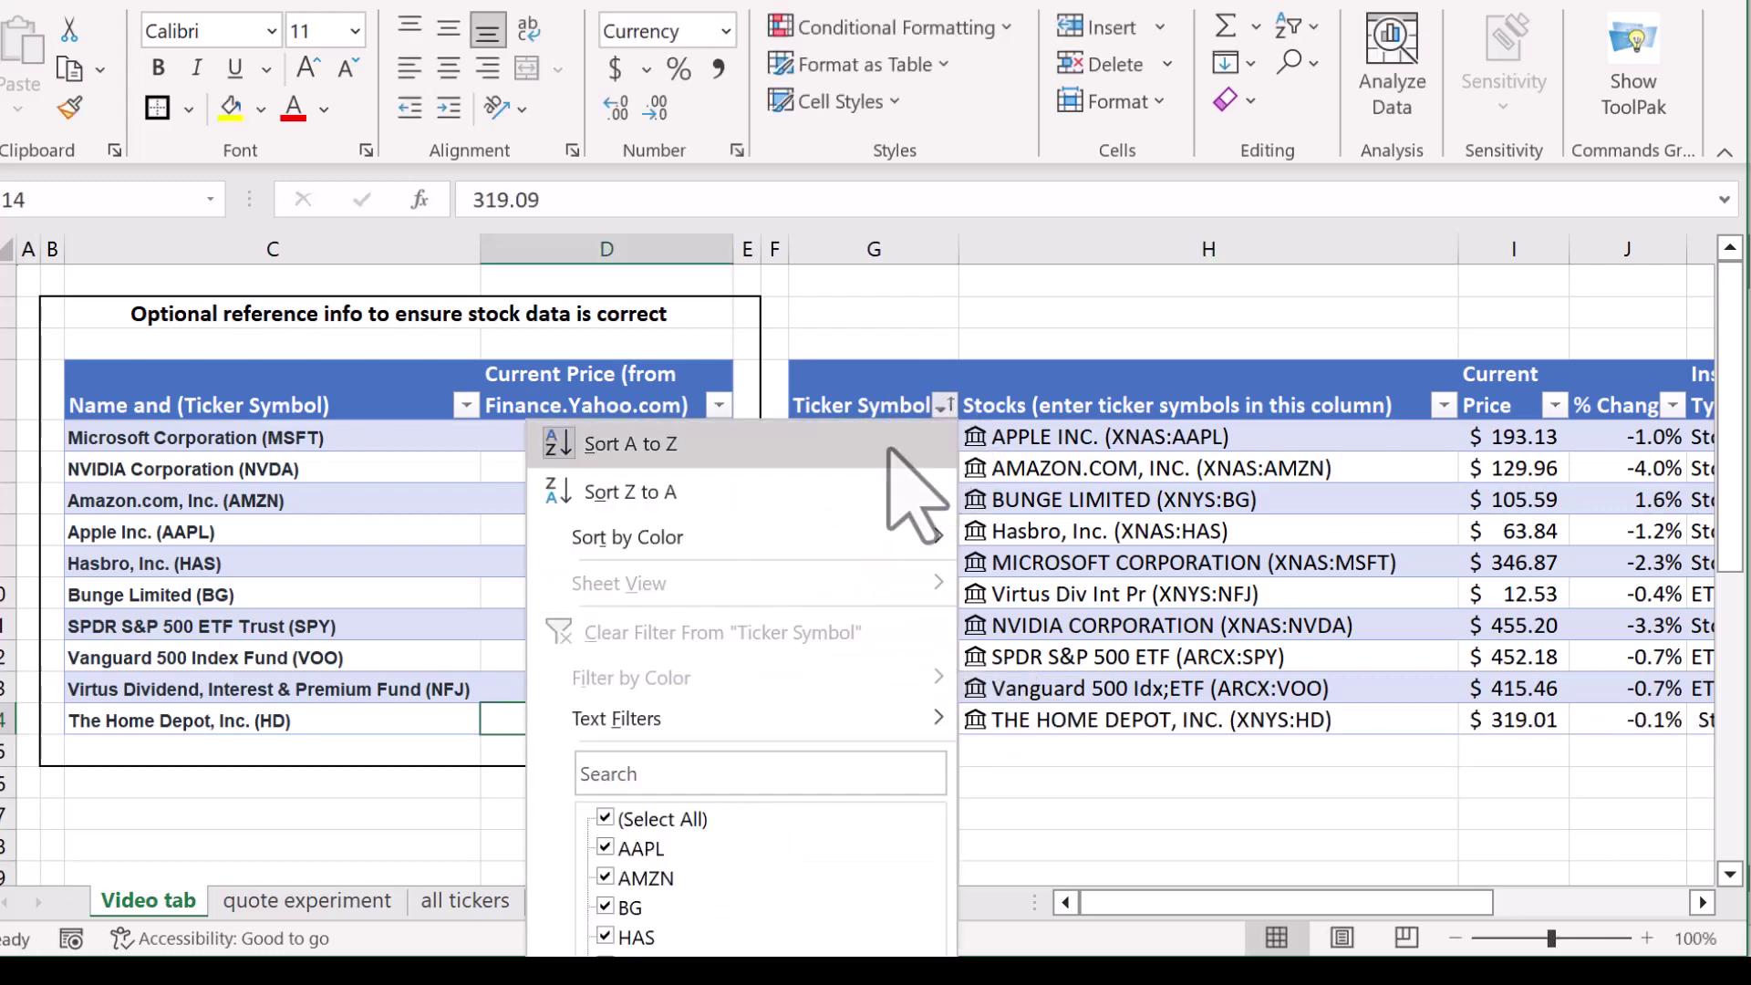
click(889, 447)
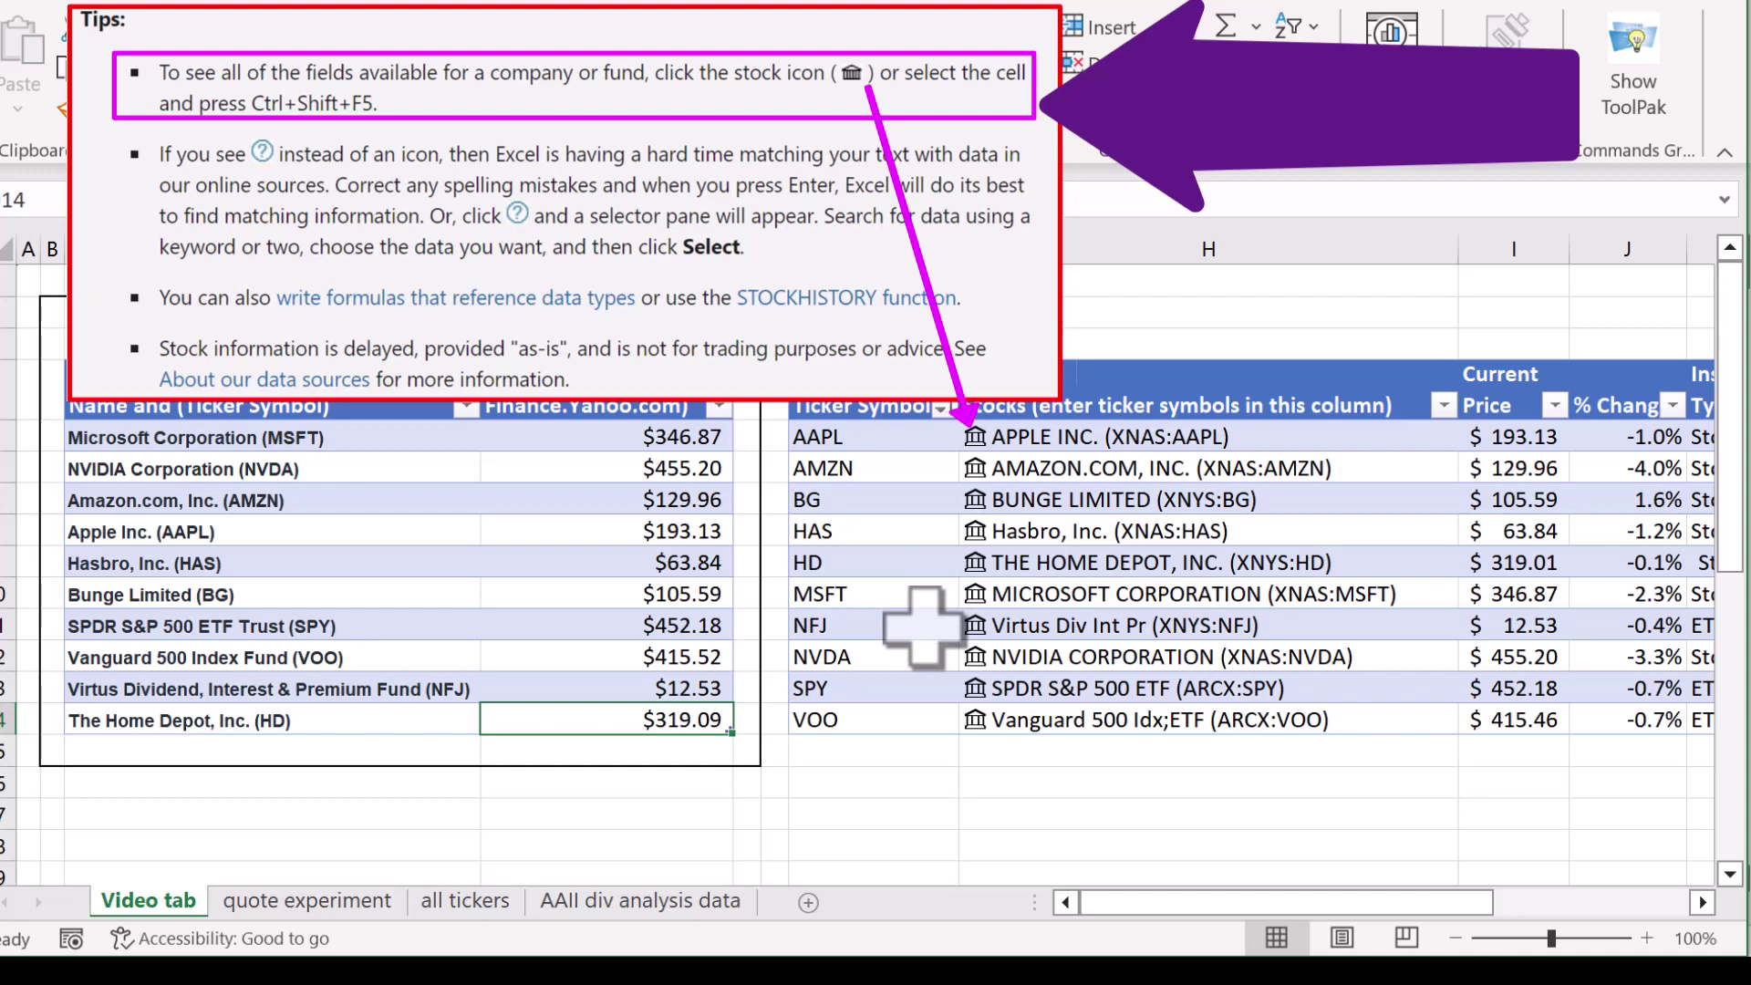
Show APPLE INC.'s data card and browse its fields, such as price $193.13 and exchange.
drag(1139, 442, 1135, 533)
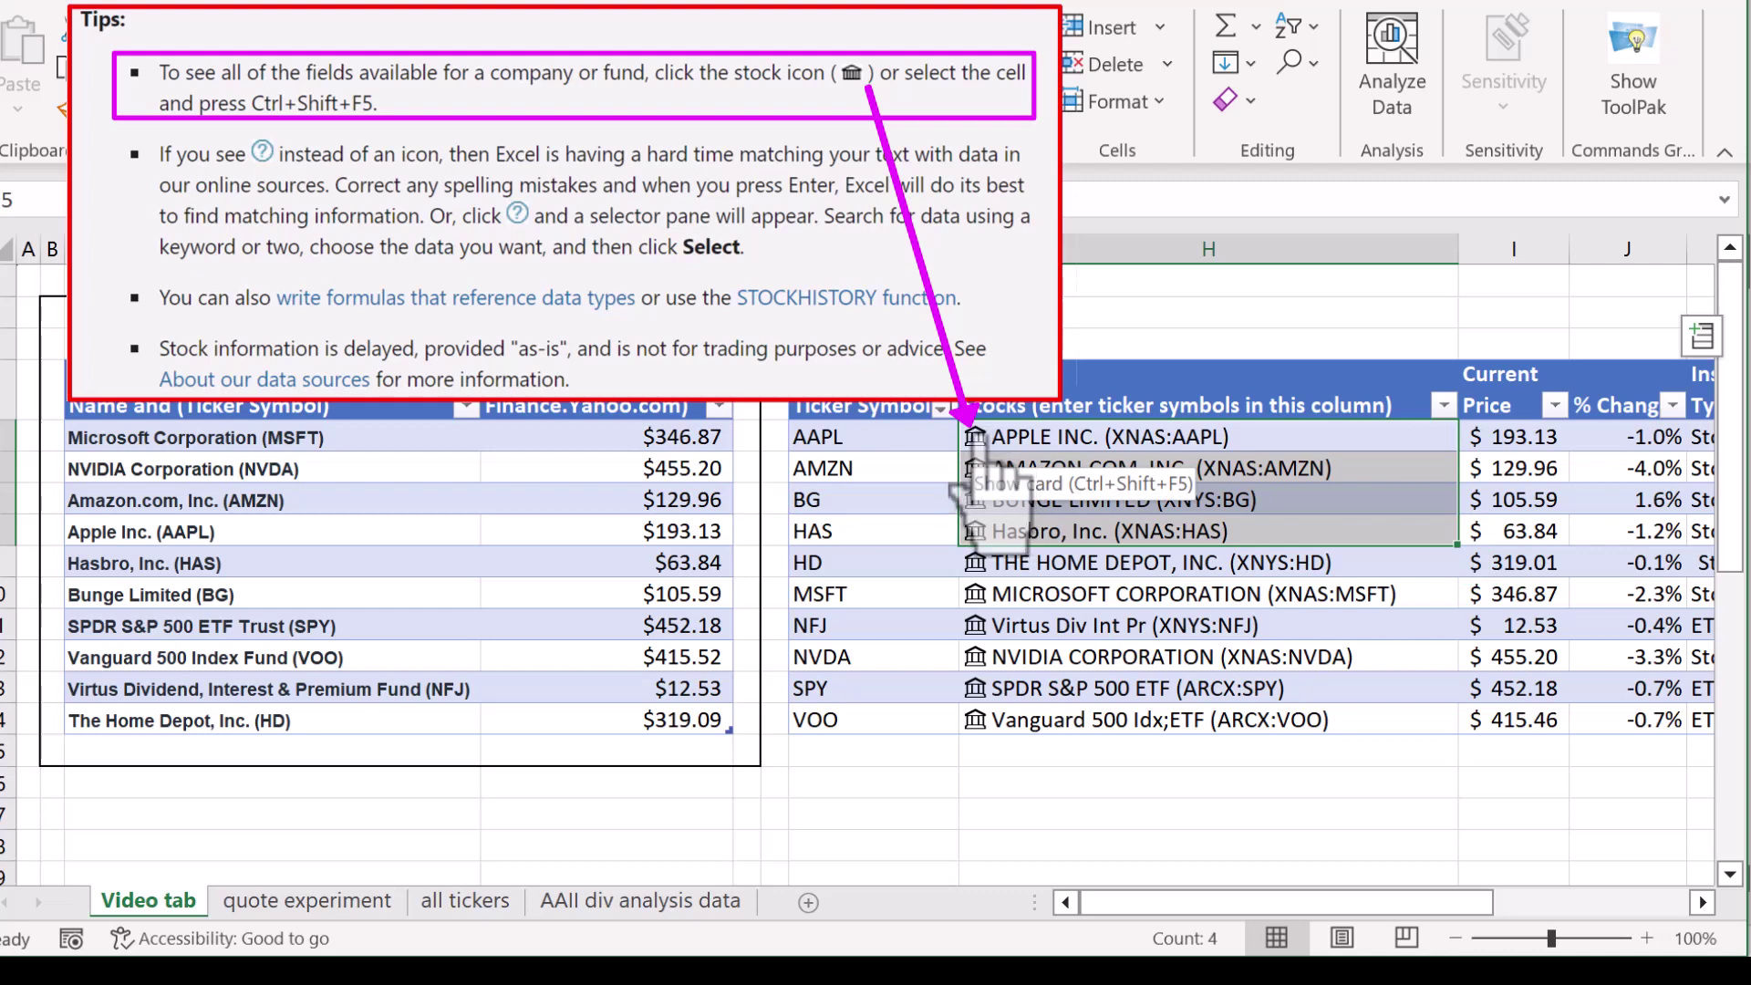
click(976, 438)
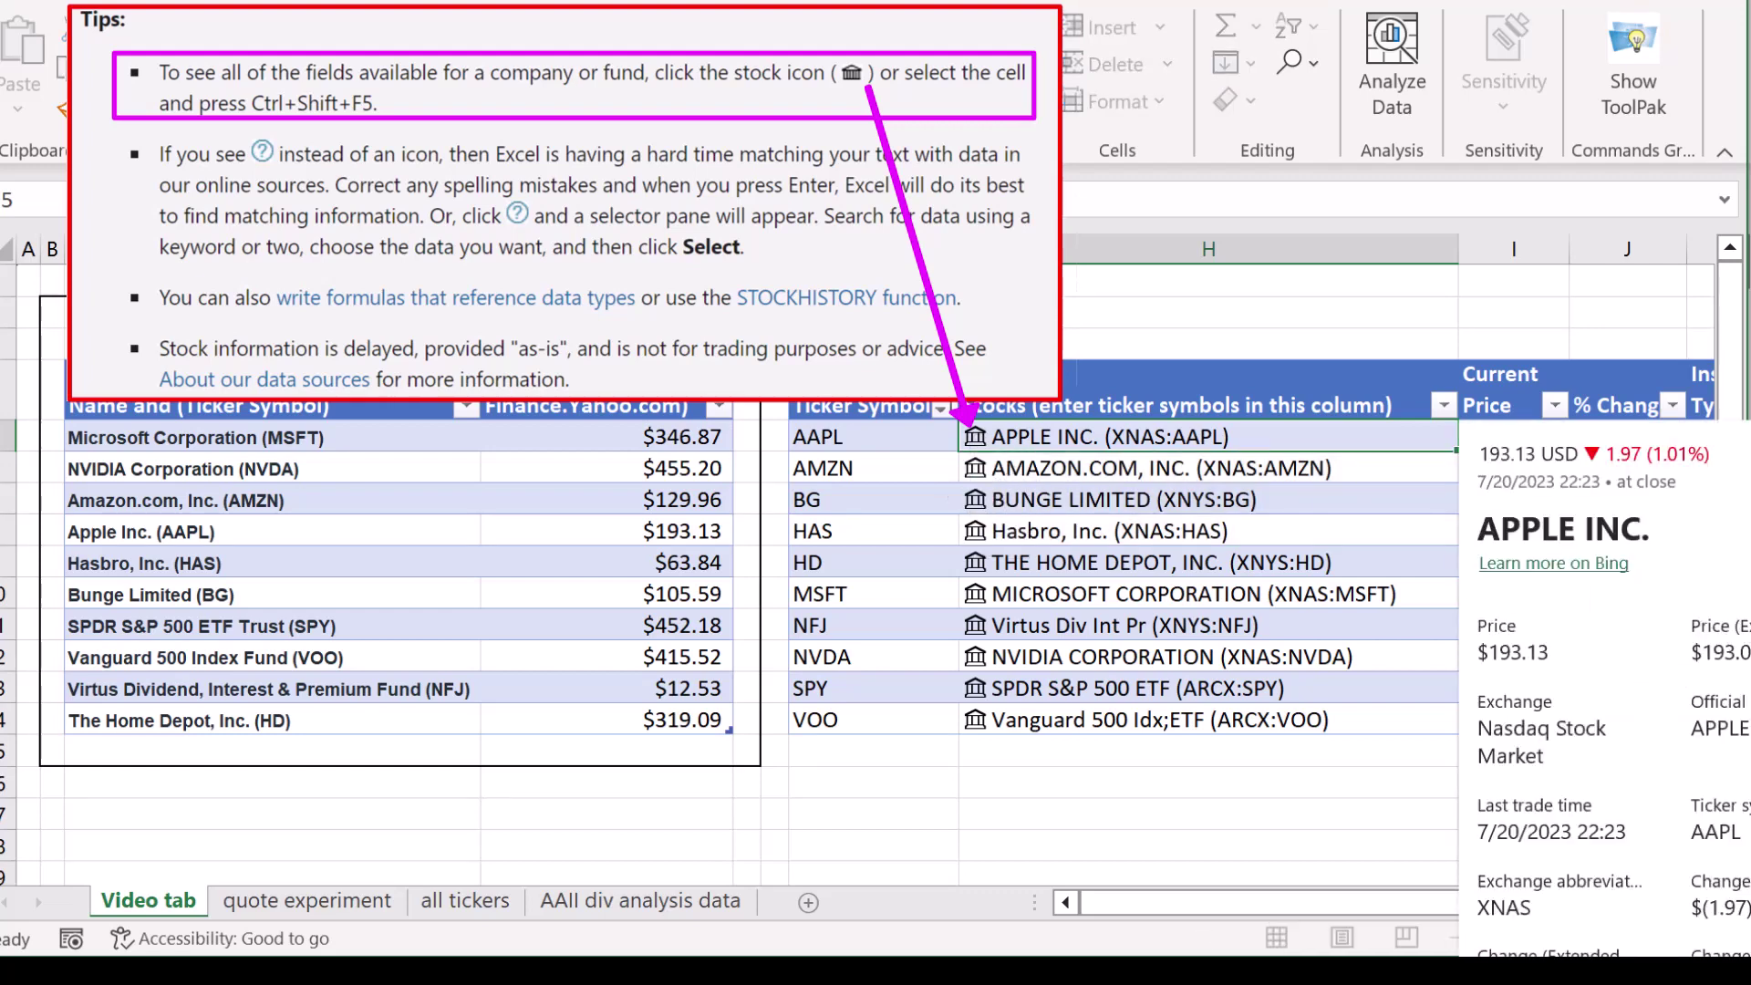
scroll(1605, 689, down, 5)
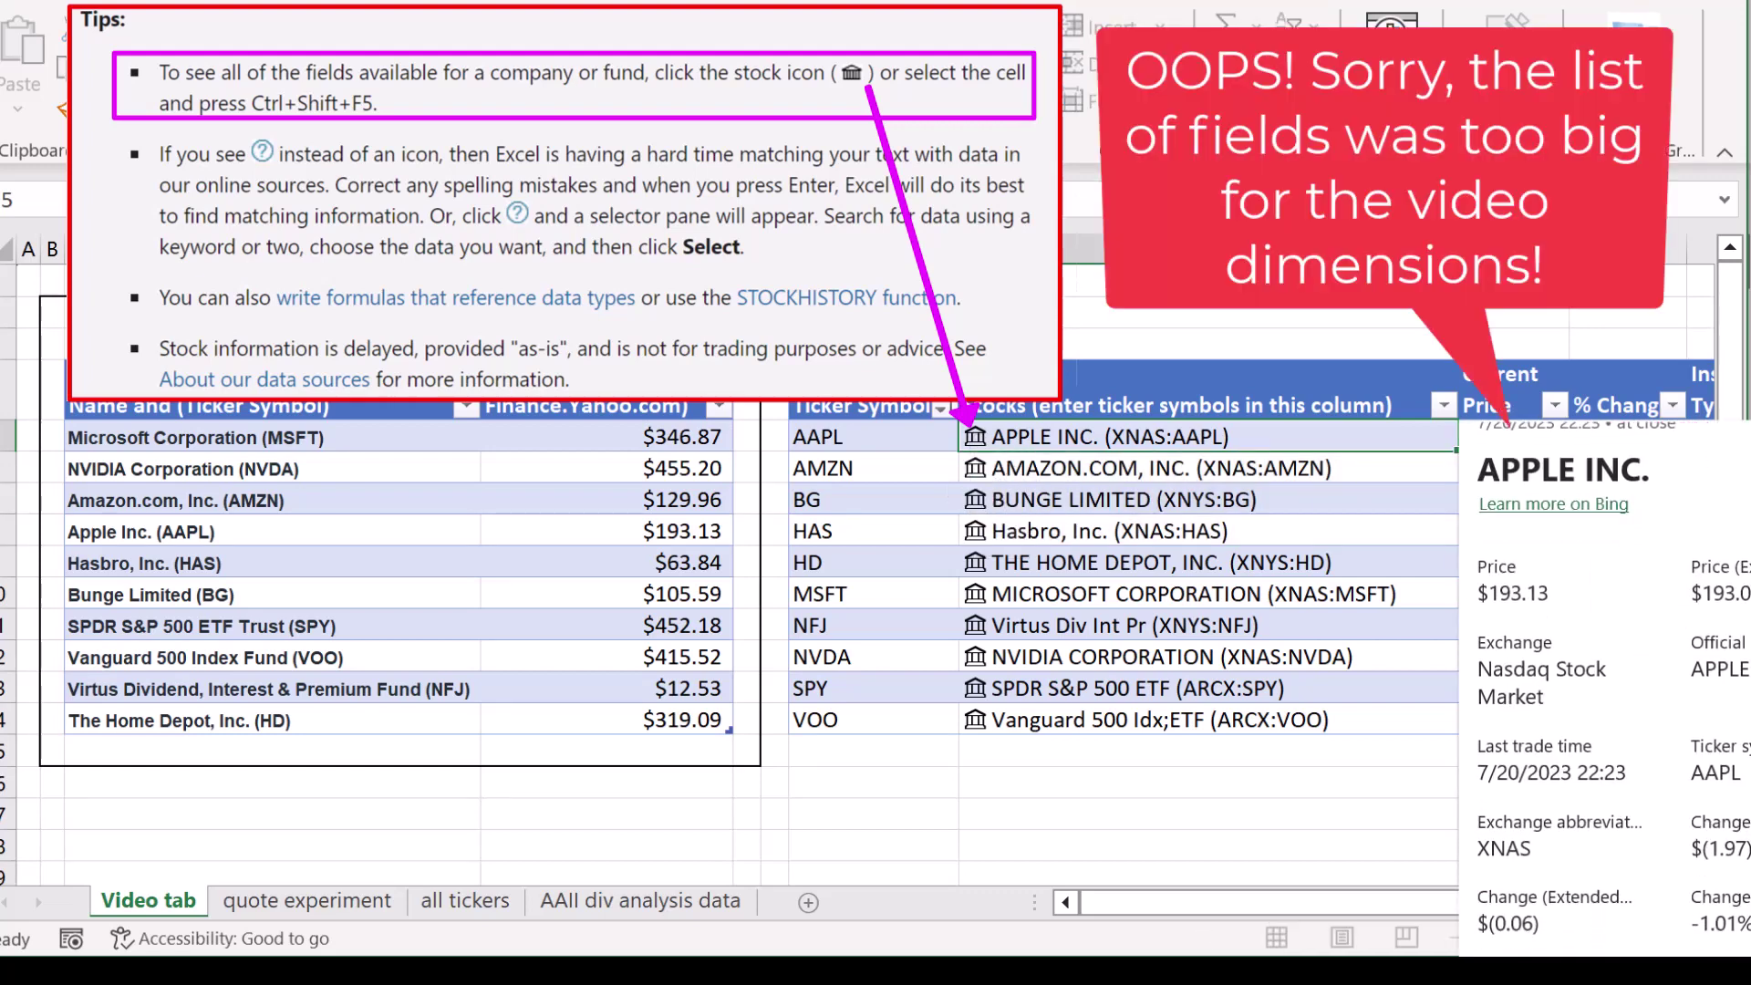
scroll(1605, 689, down, 6)
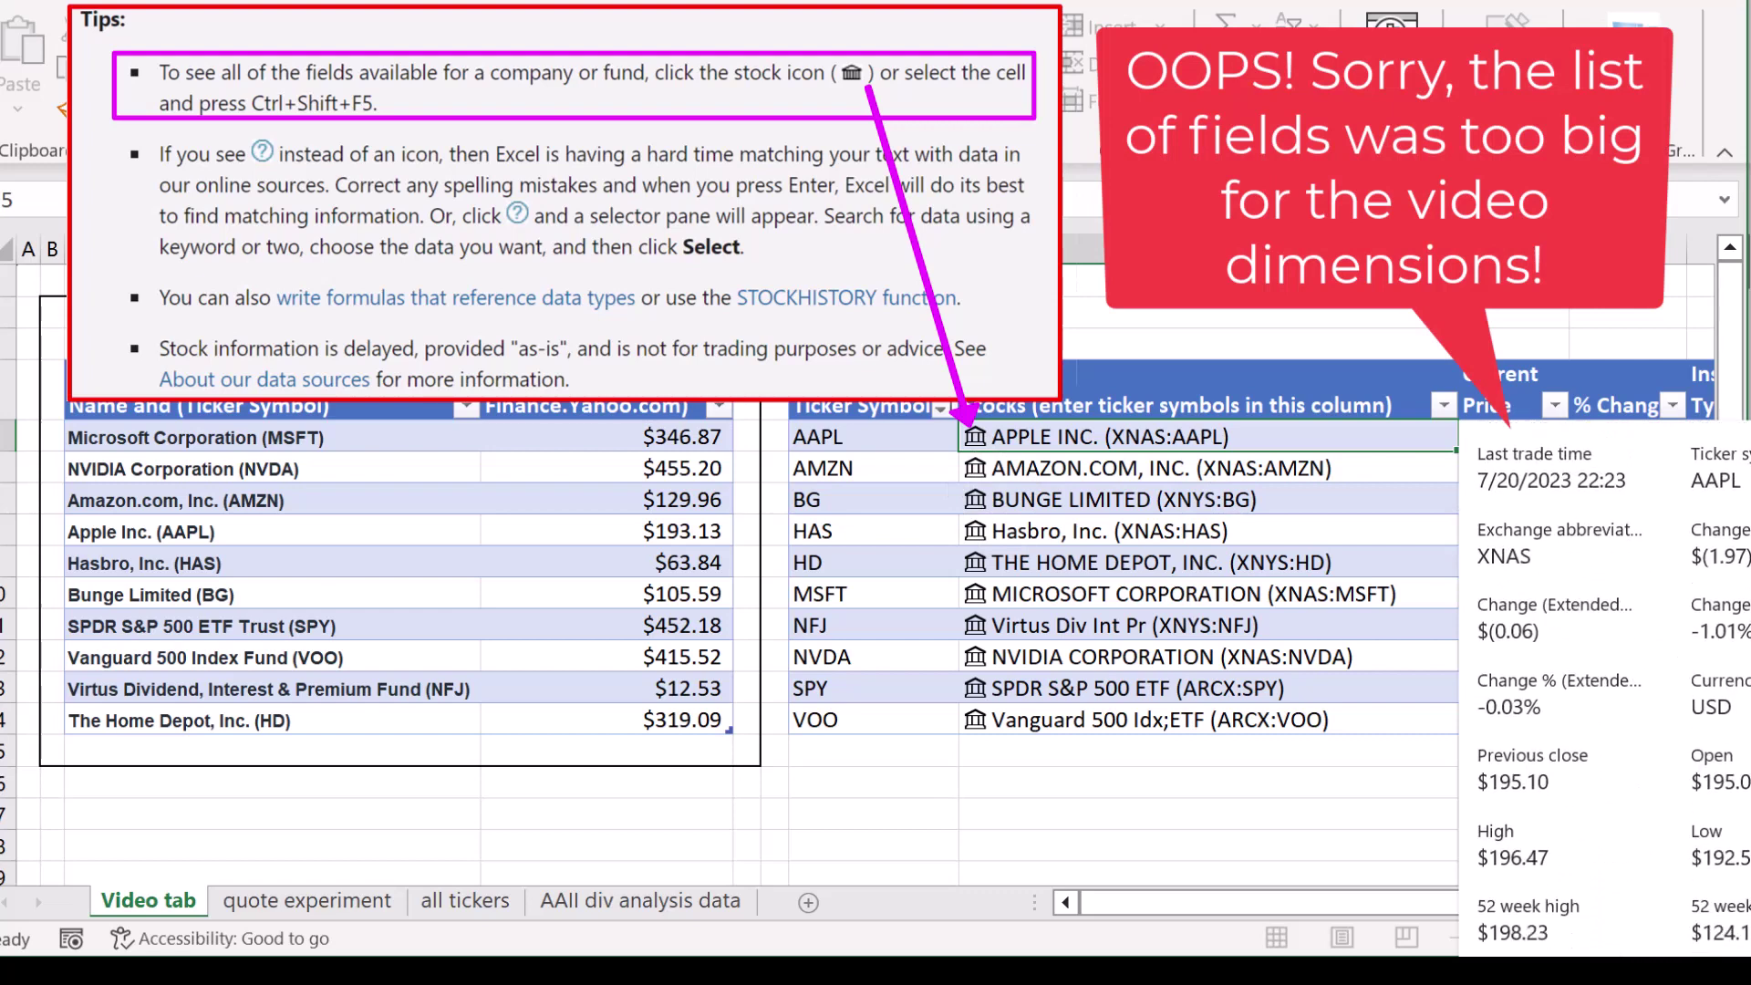
scroll(1605, 690, down, 6)
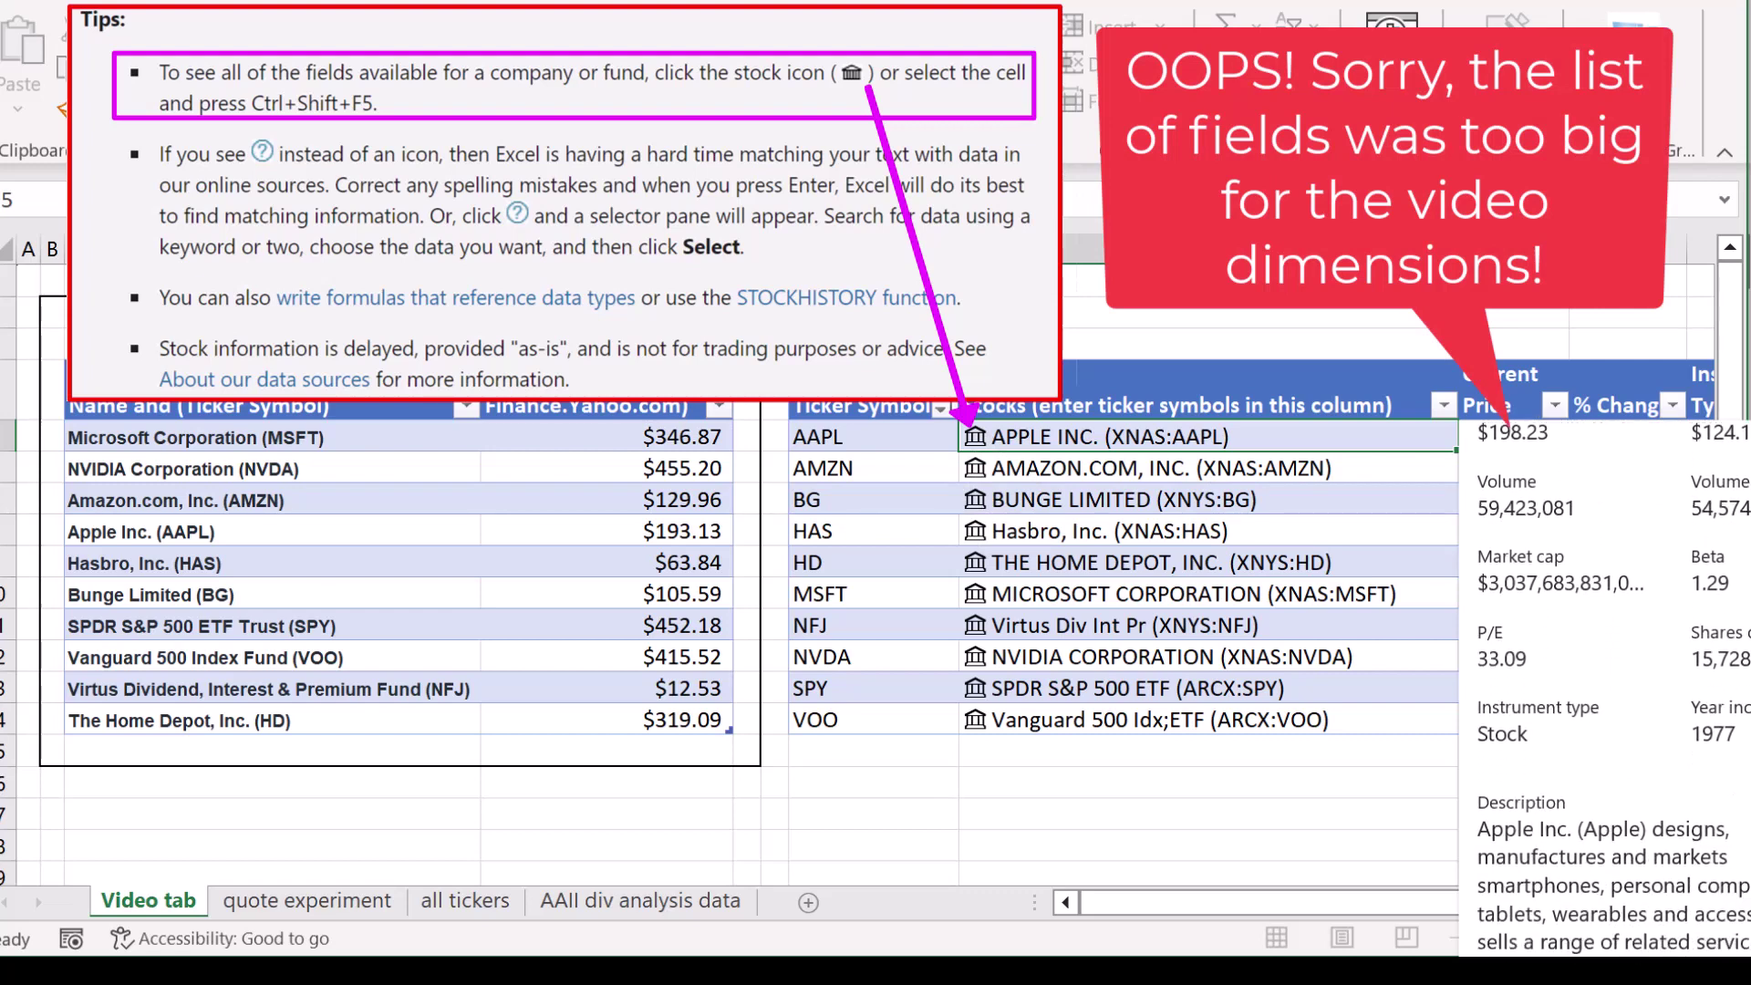
scroll(1605, 689, down, 10)
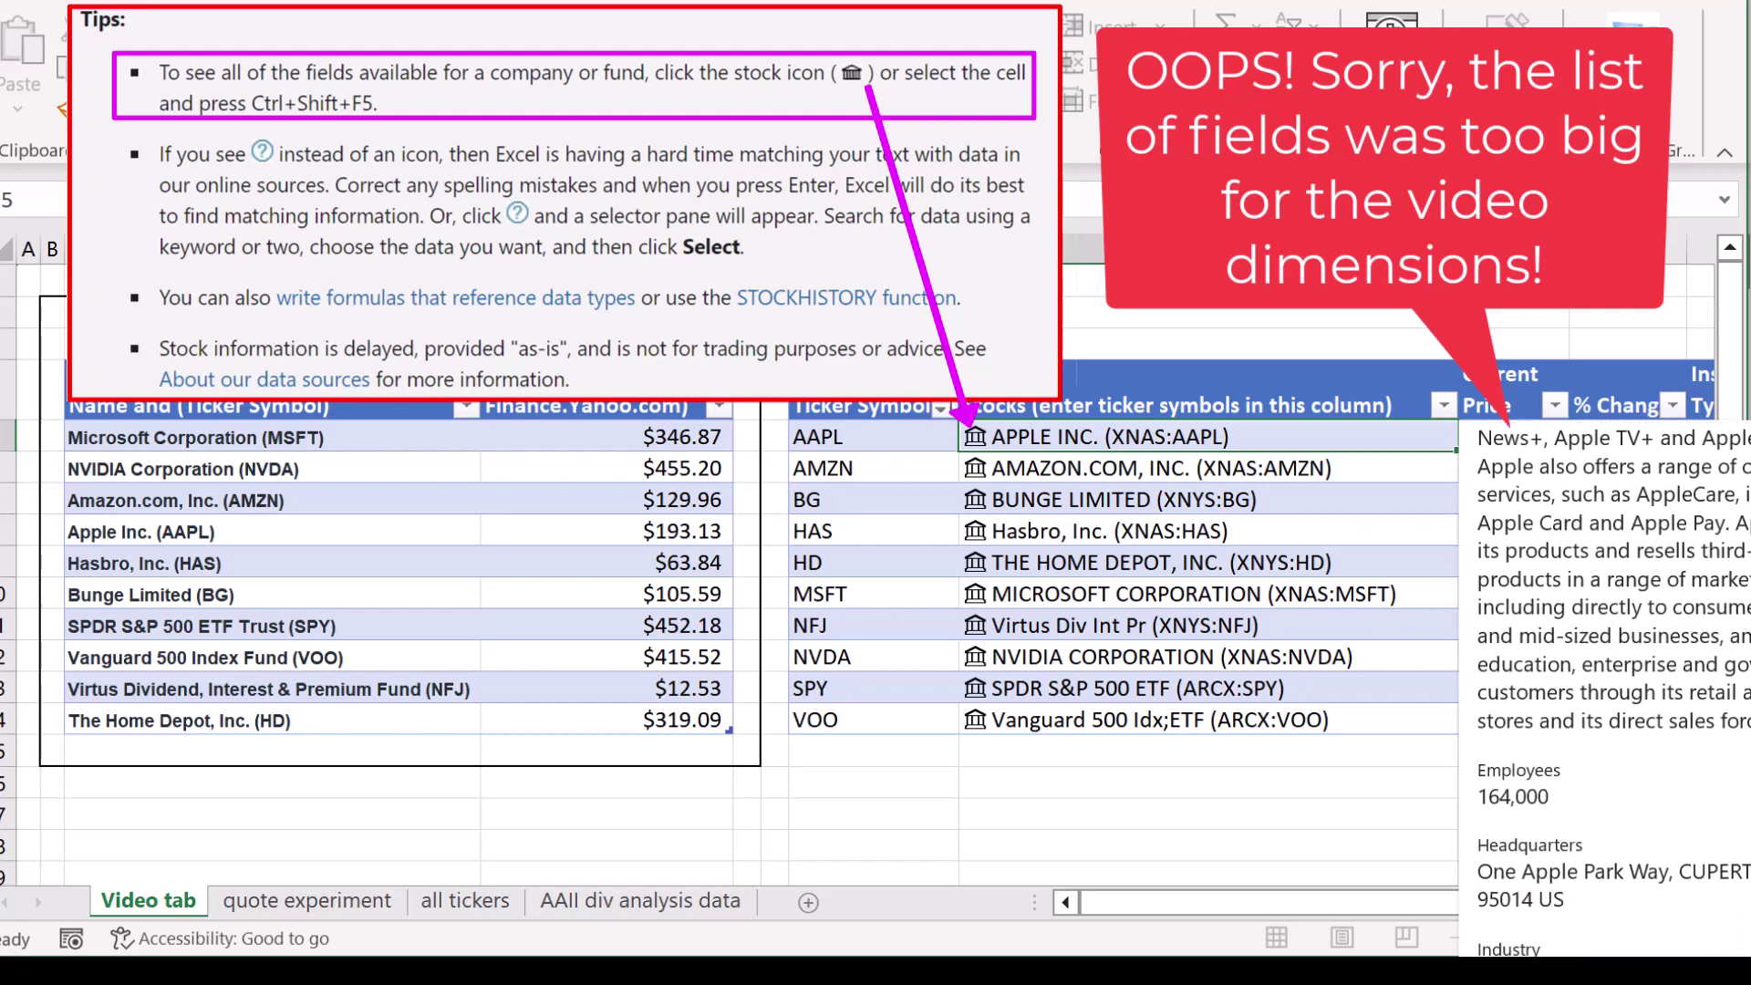
scroll(1605, 689, up, 15)
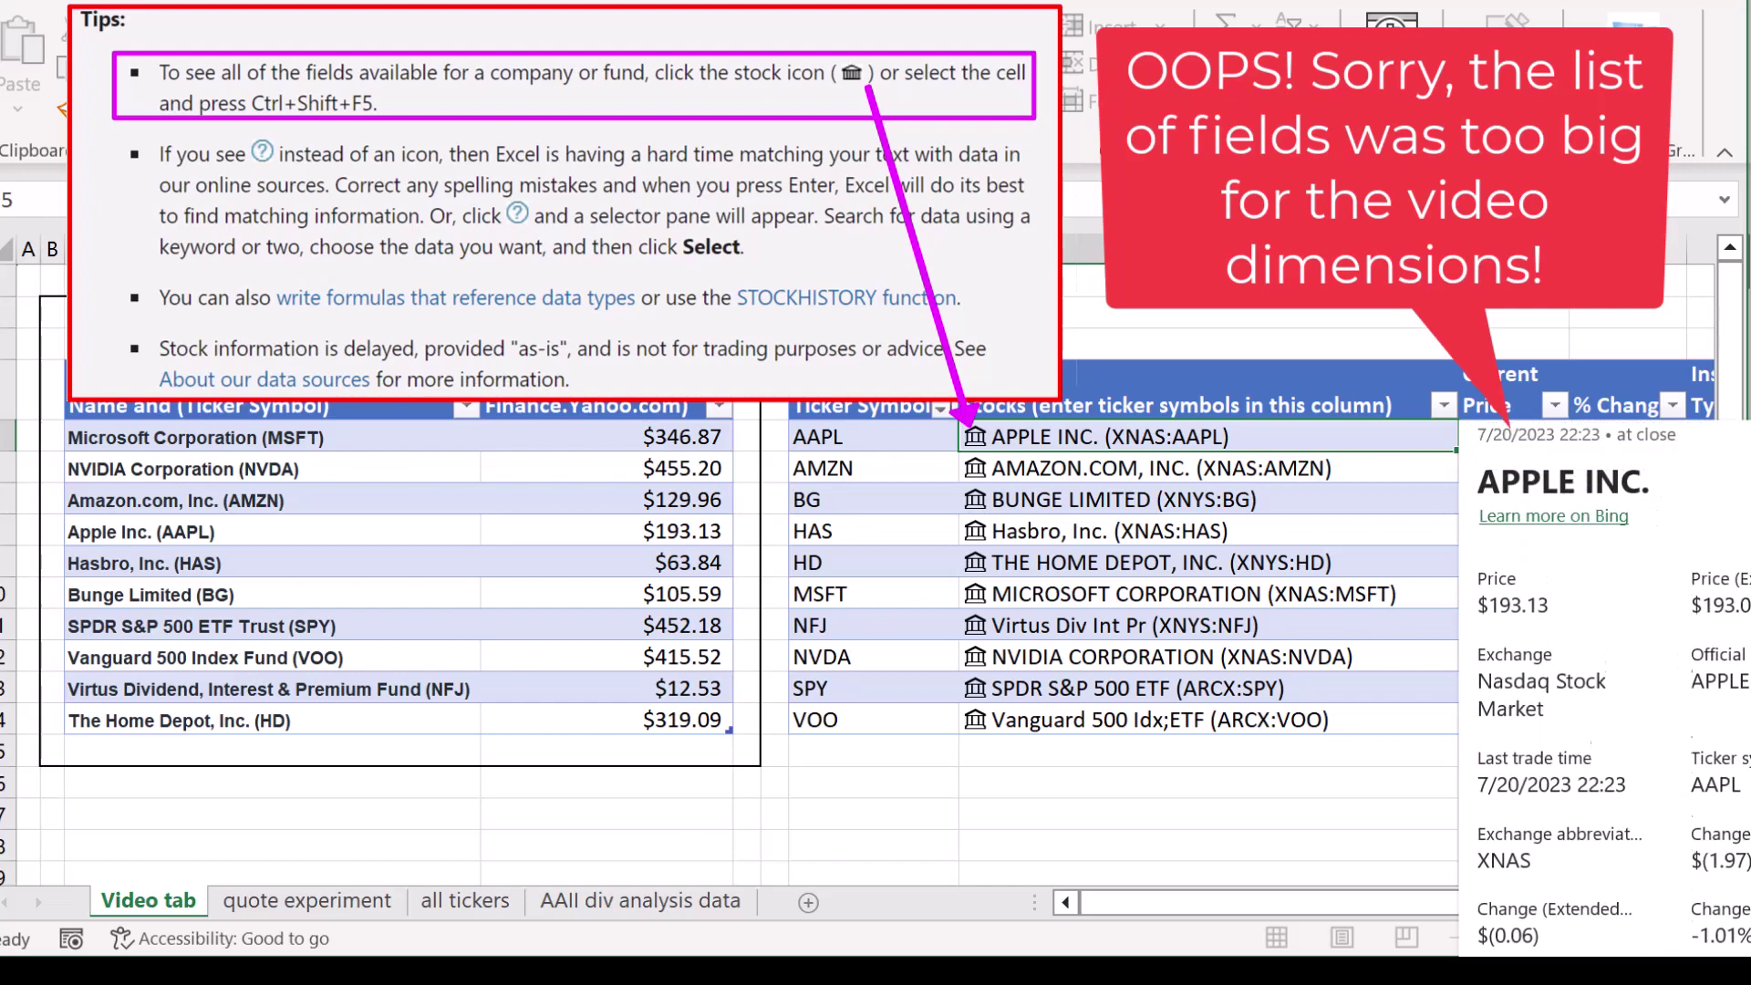
Close the Apple card and enter VFINXXXXX in H15 below VOO.
key(Escape)
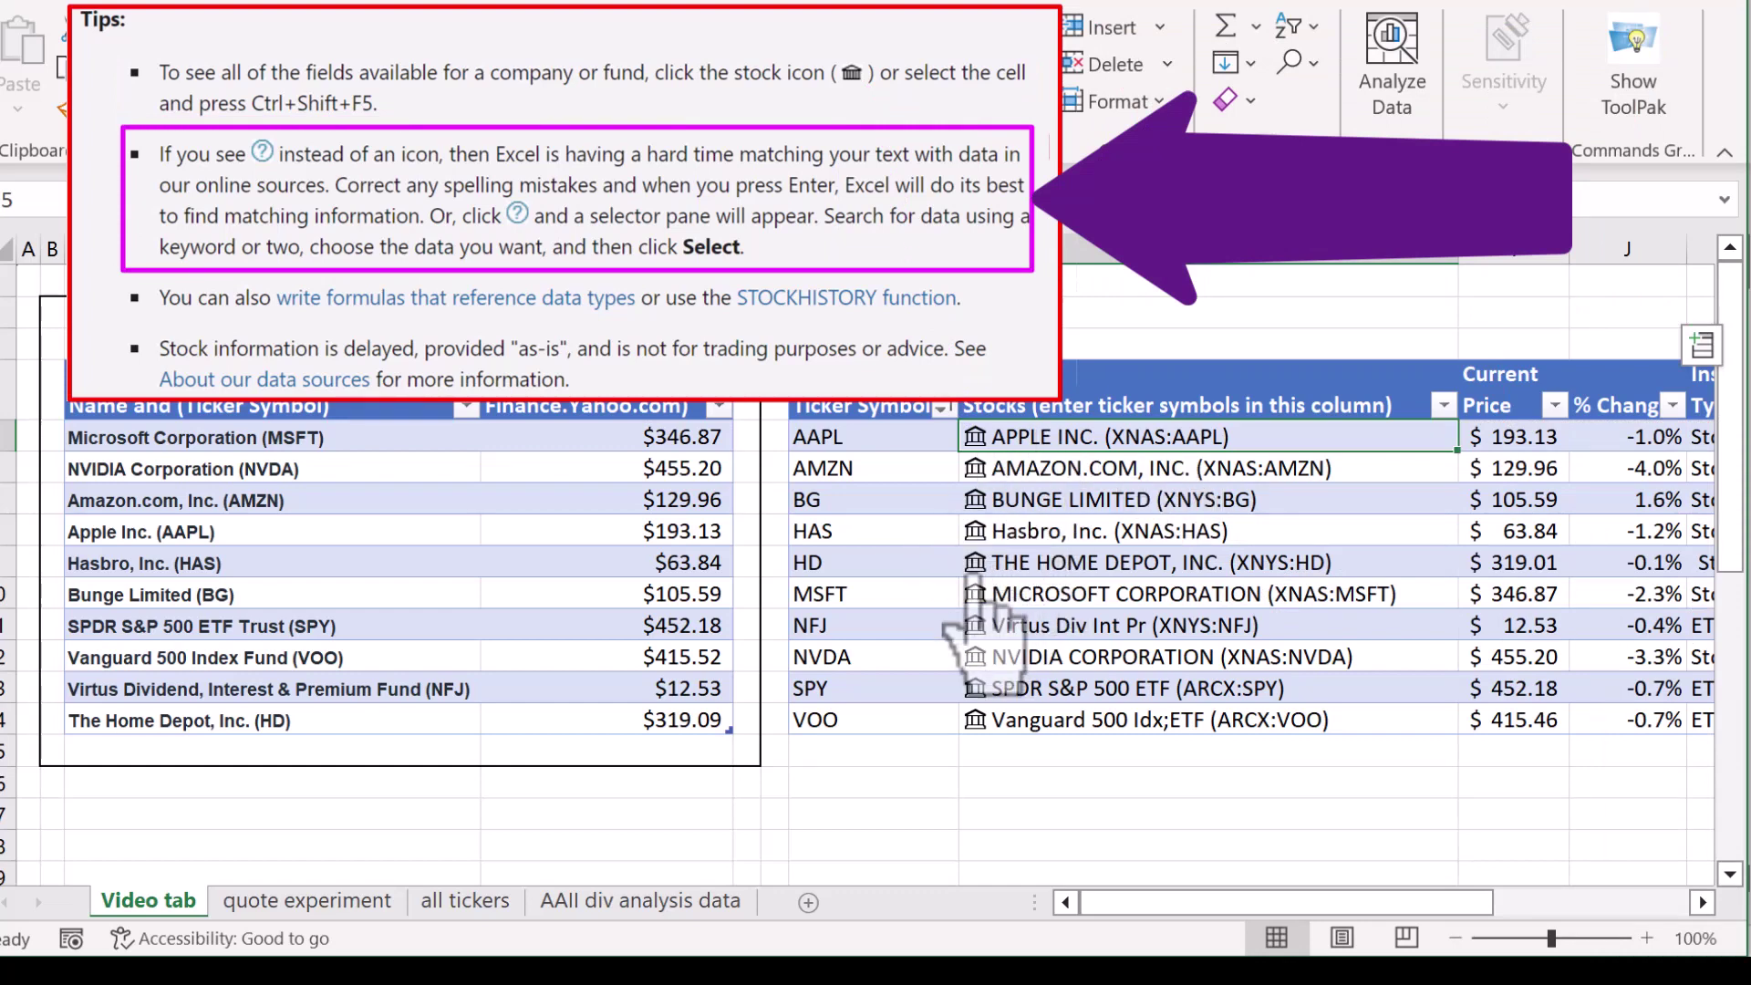
click(962, 757)
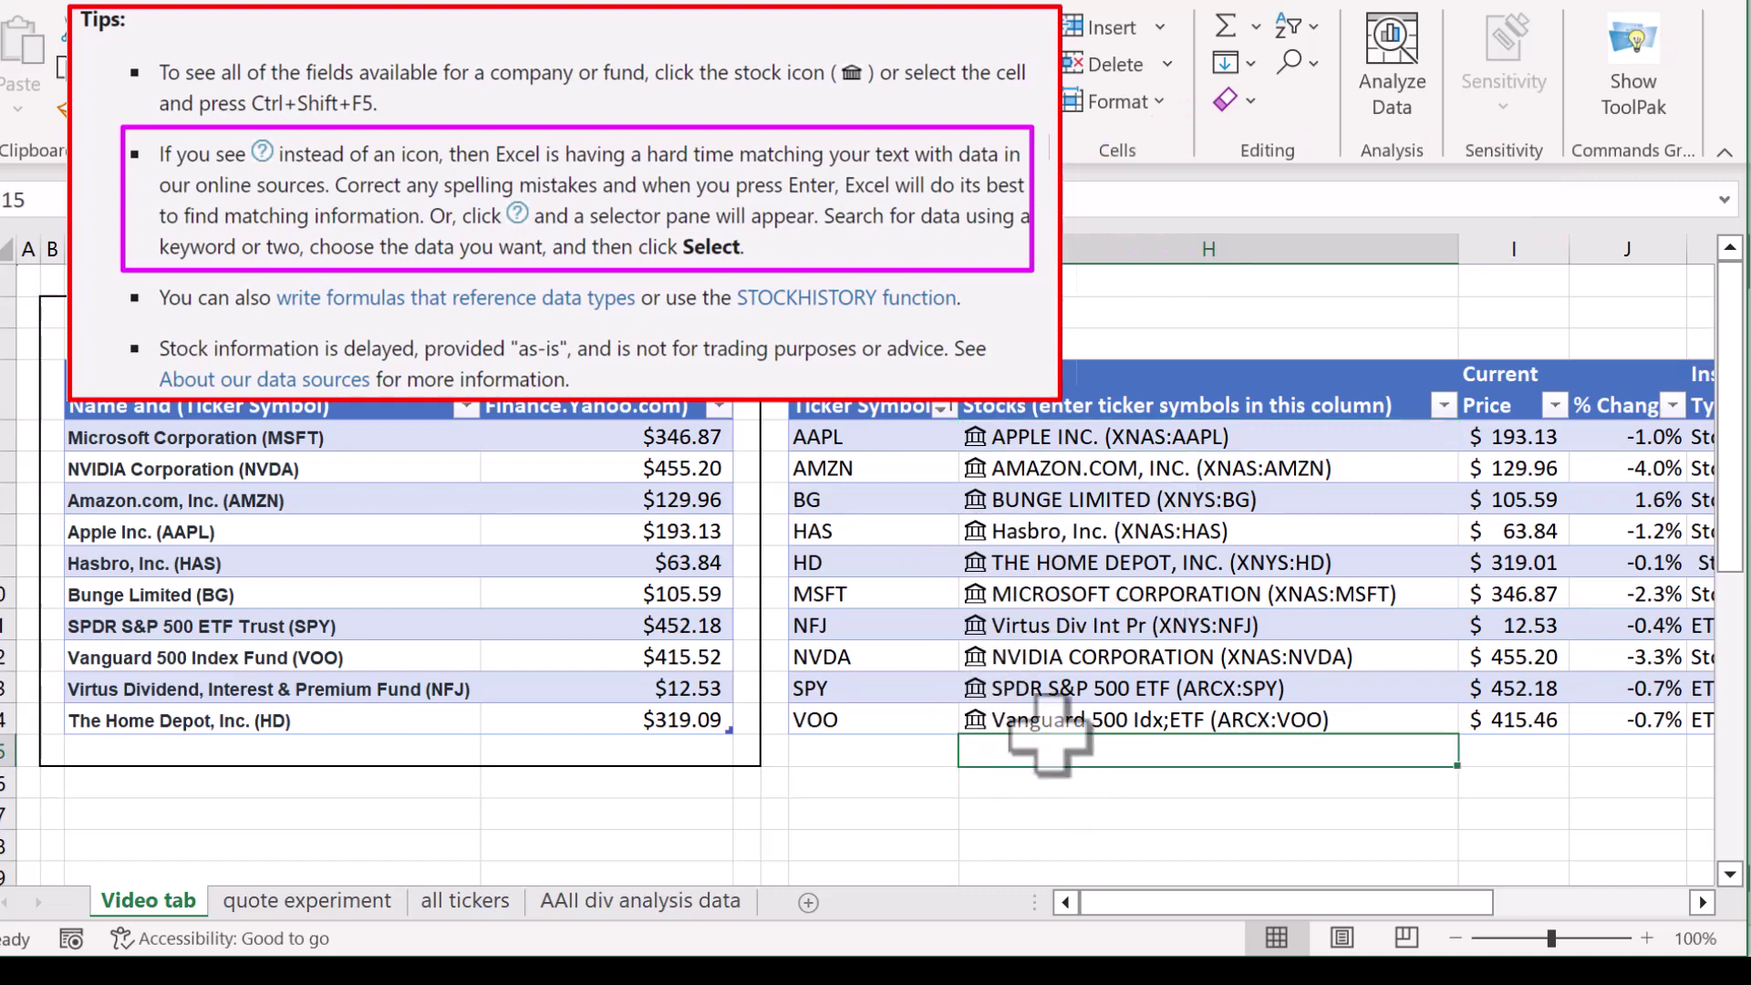
text(VFI)
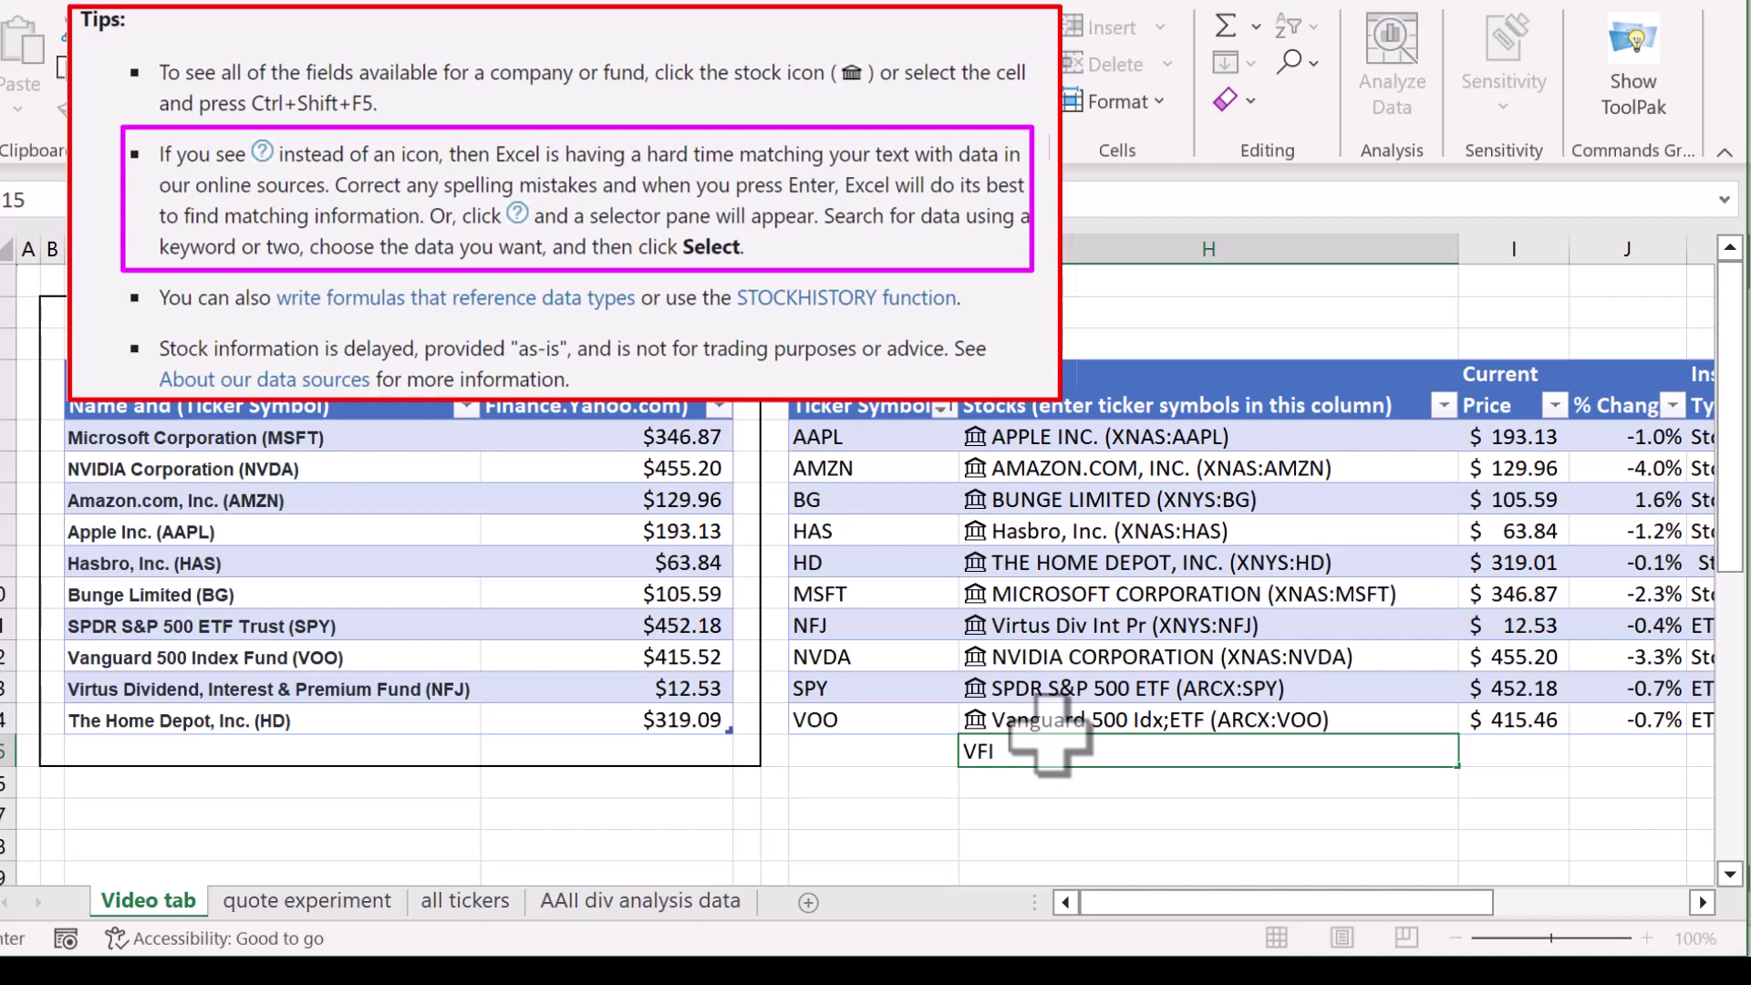
text(NXXXXX)
key(Return)
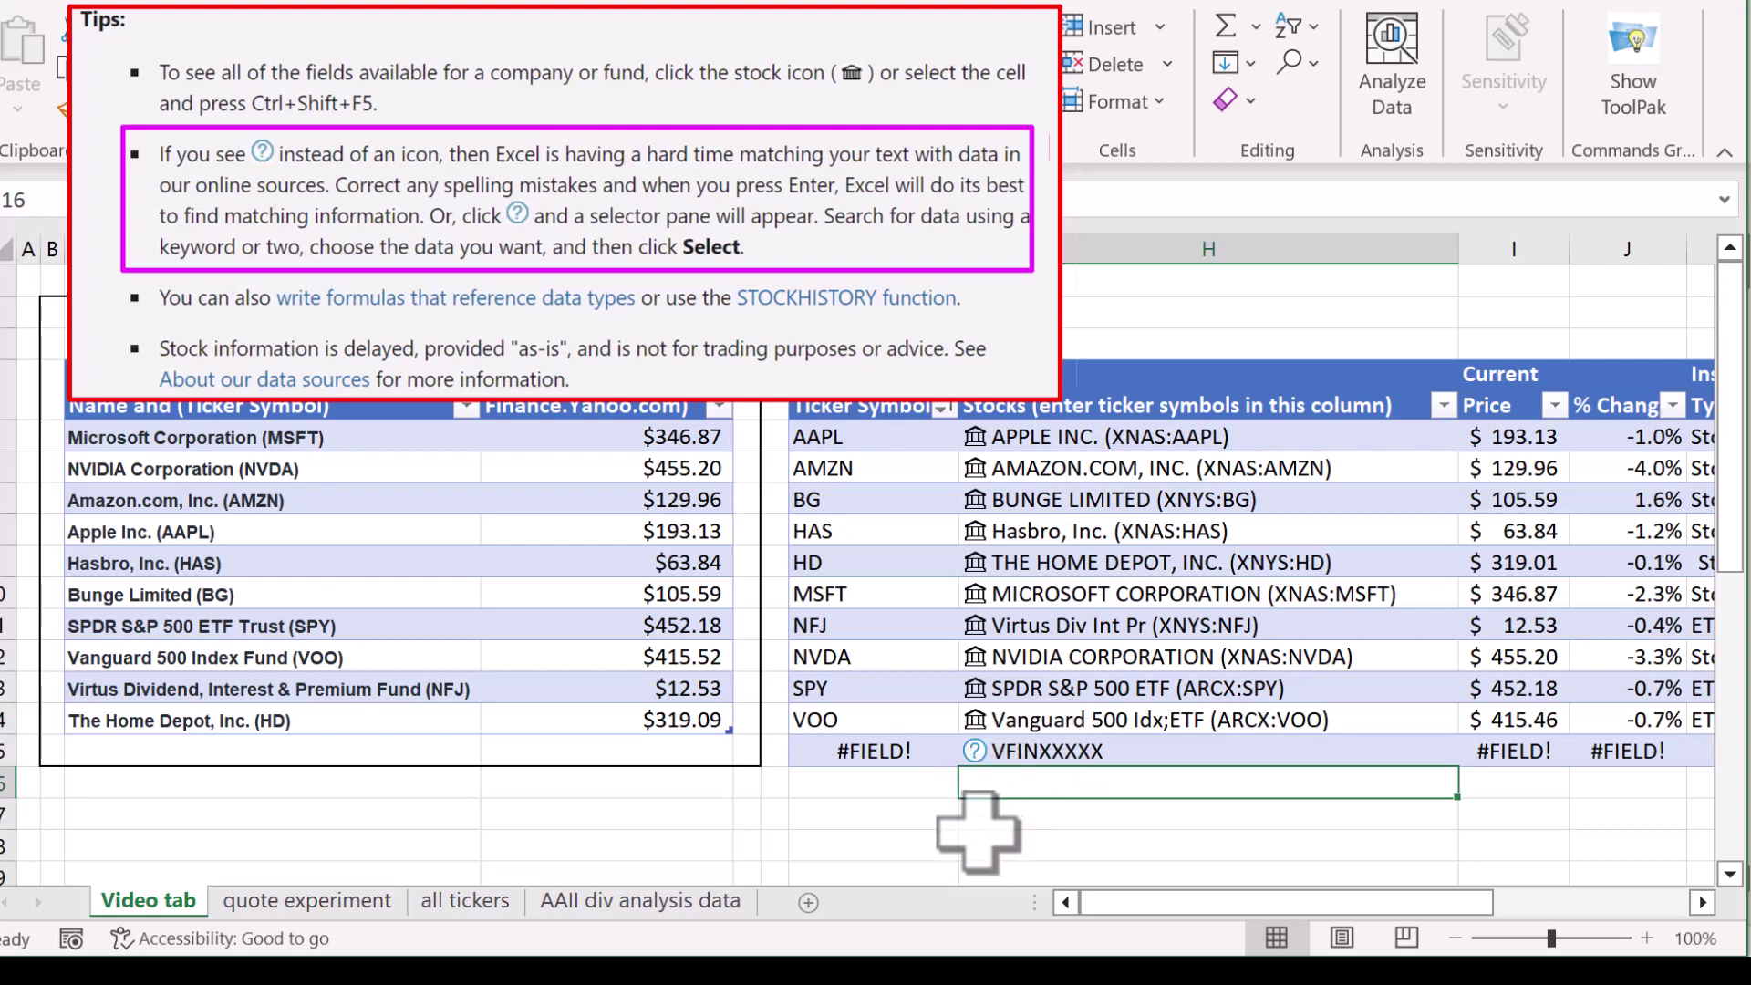
Search the Data Selector for vfinx and pick Vanguard 500 Index Fund;Investor (VFINX).
click(974, 750)
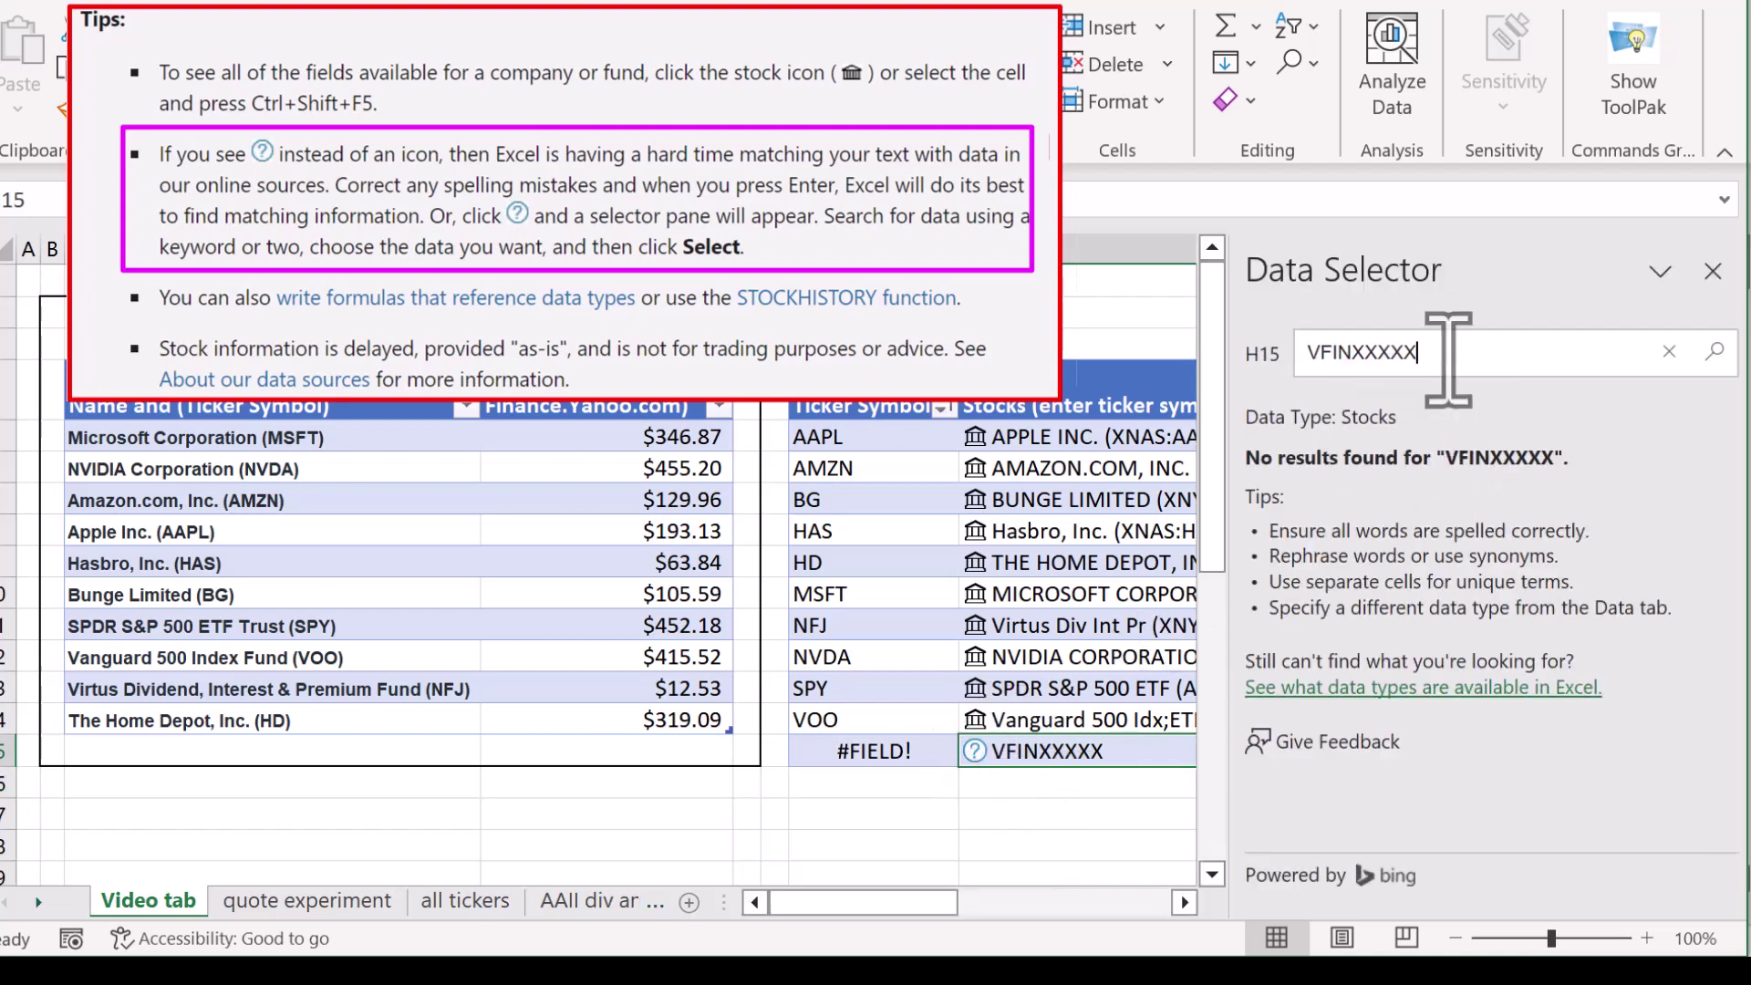
drag(1446, 352, 1263, 352)
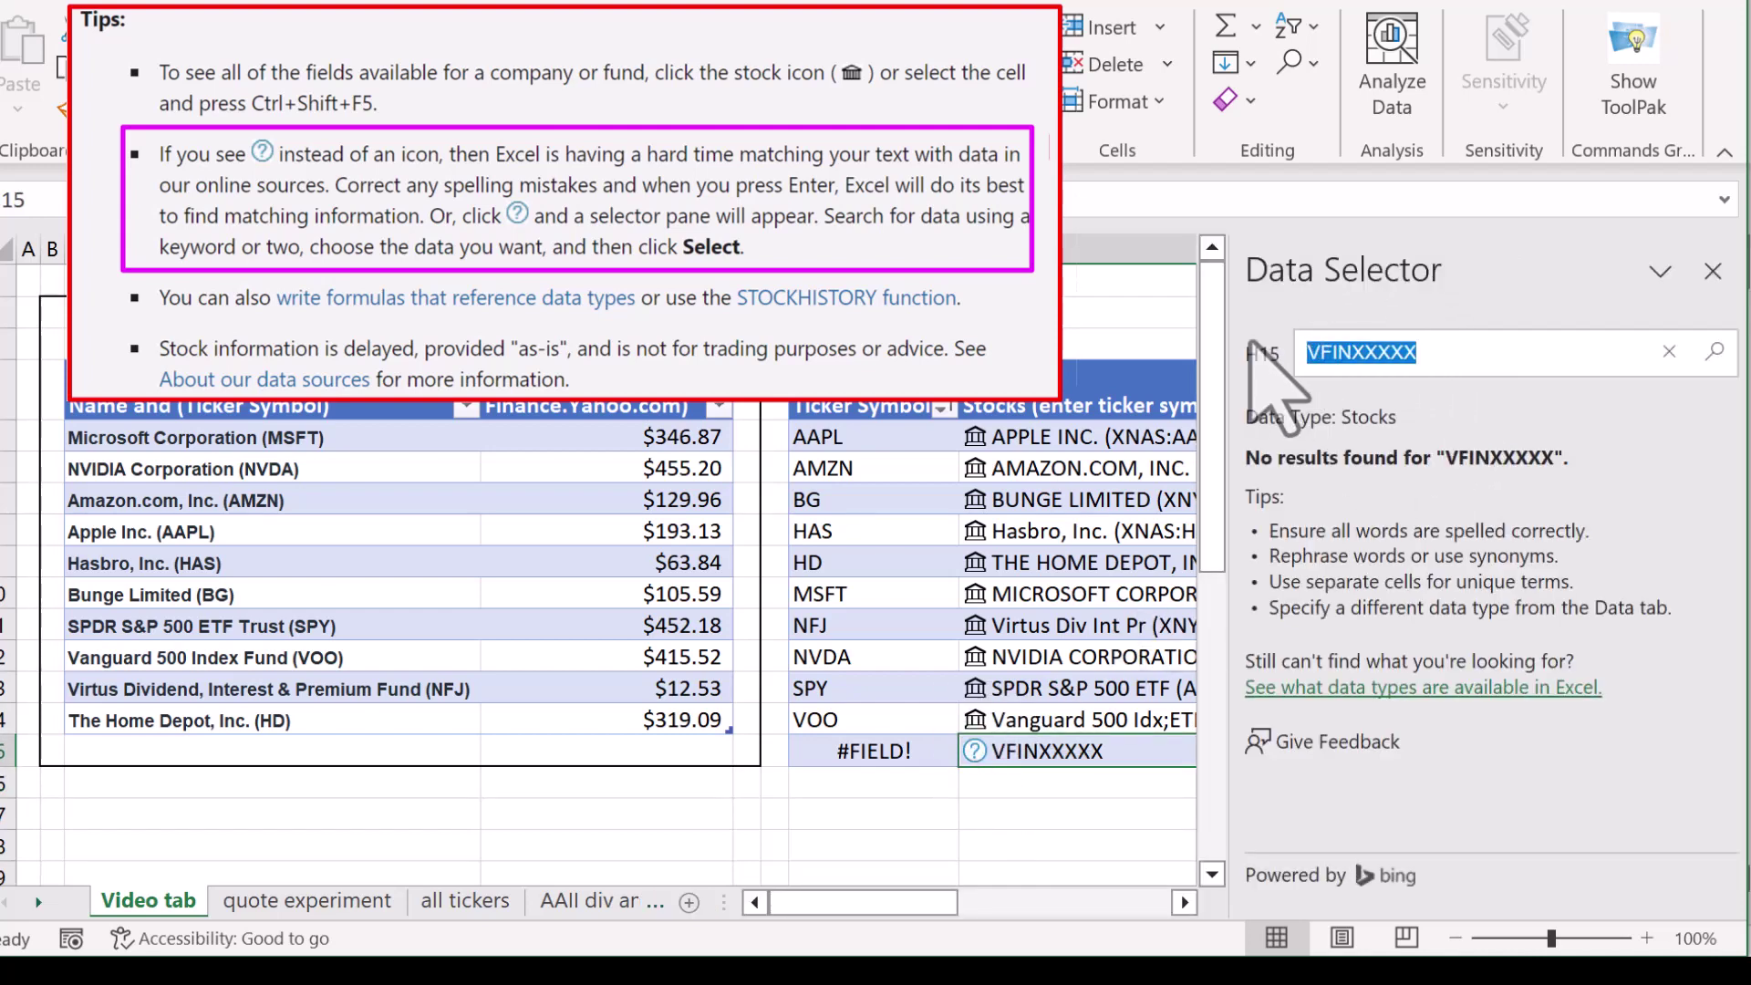
text(vfinx)
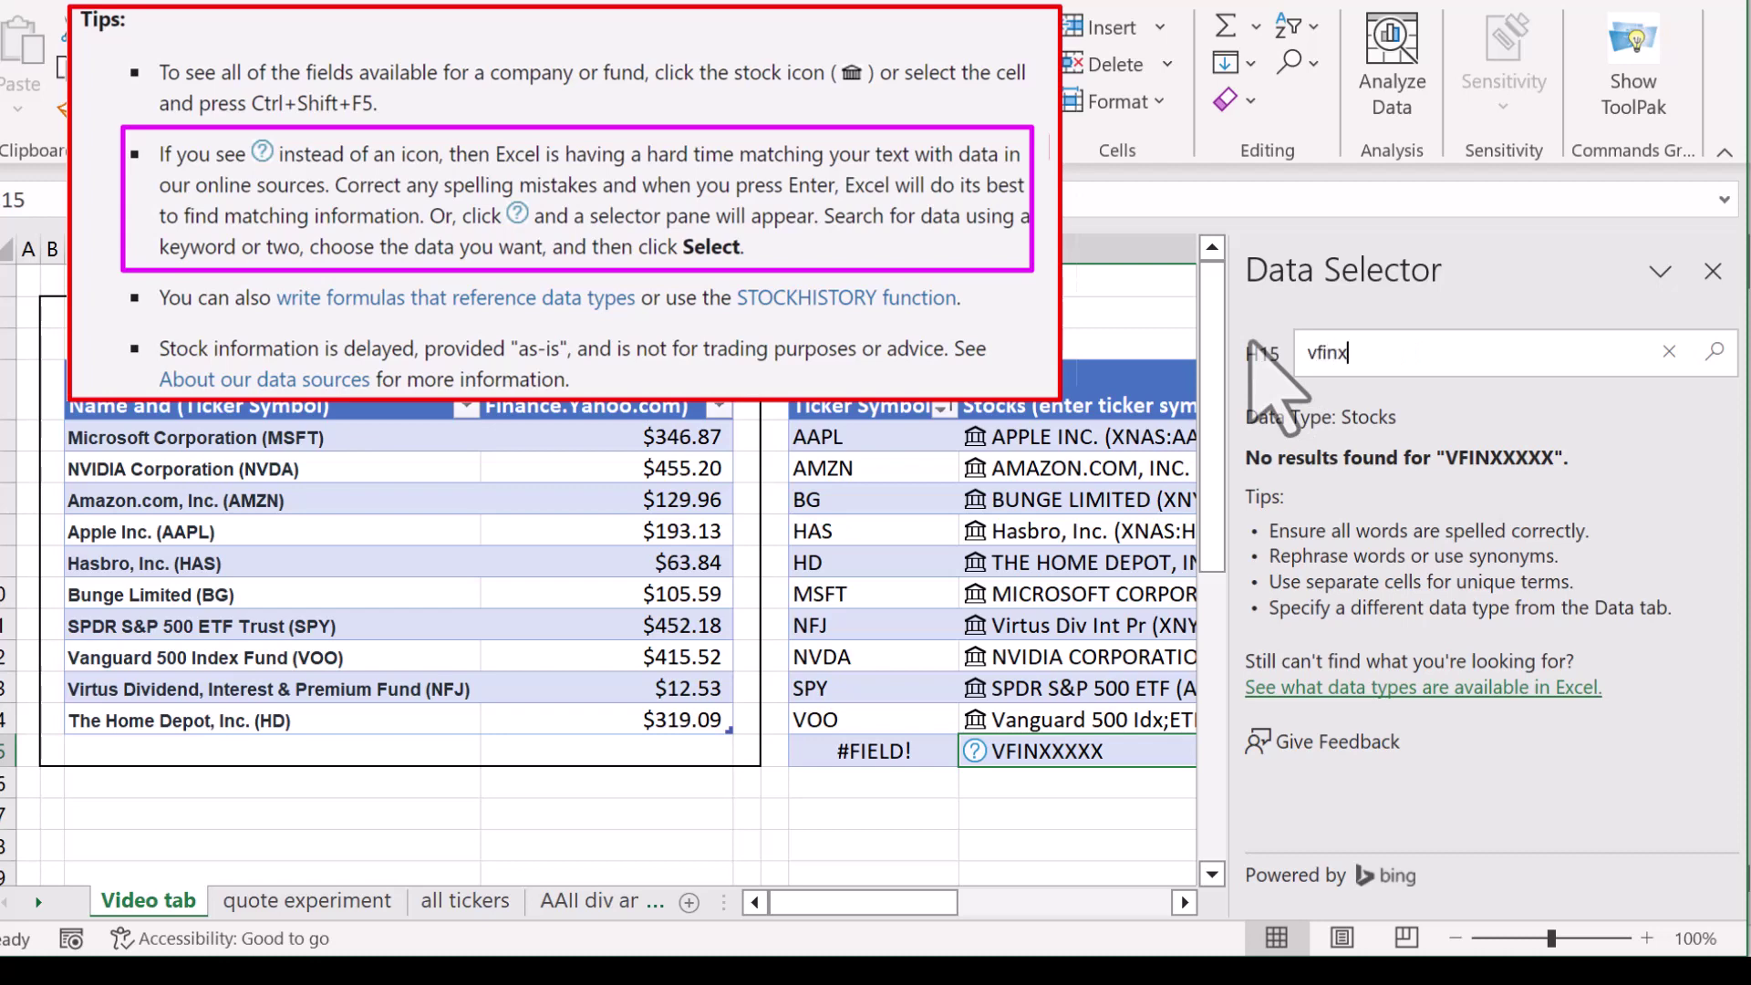
key(Return)
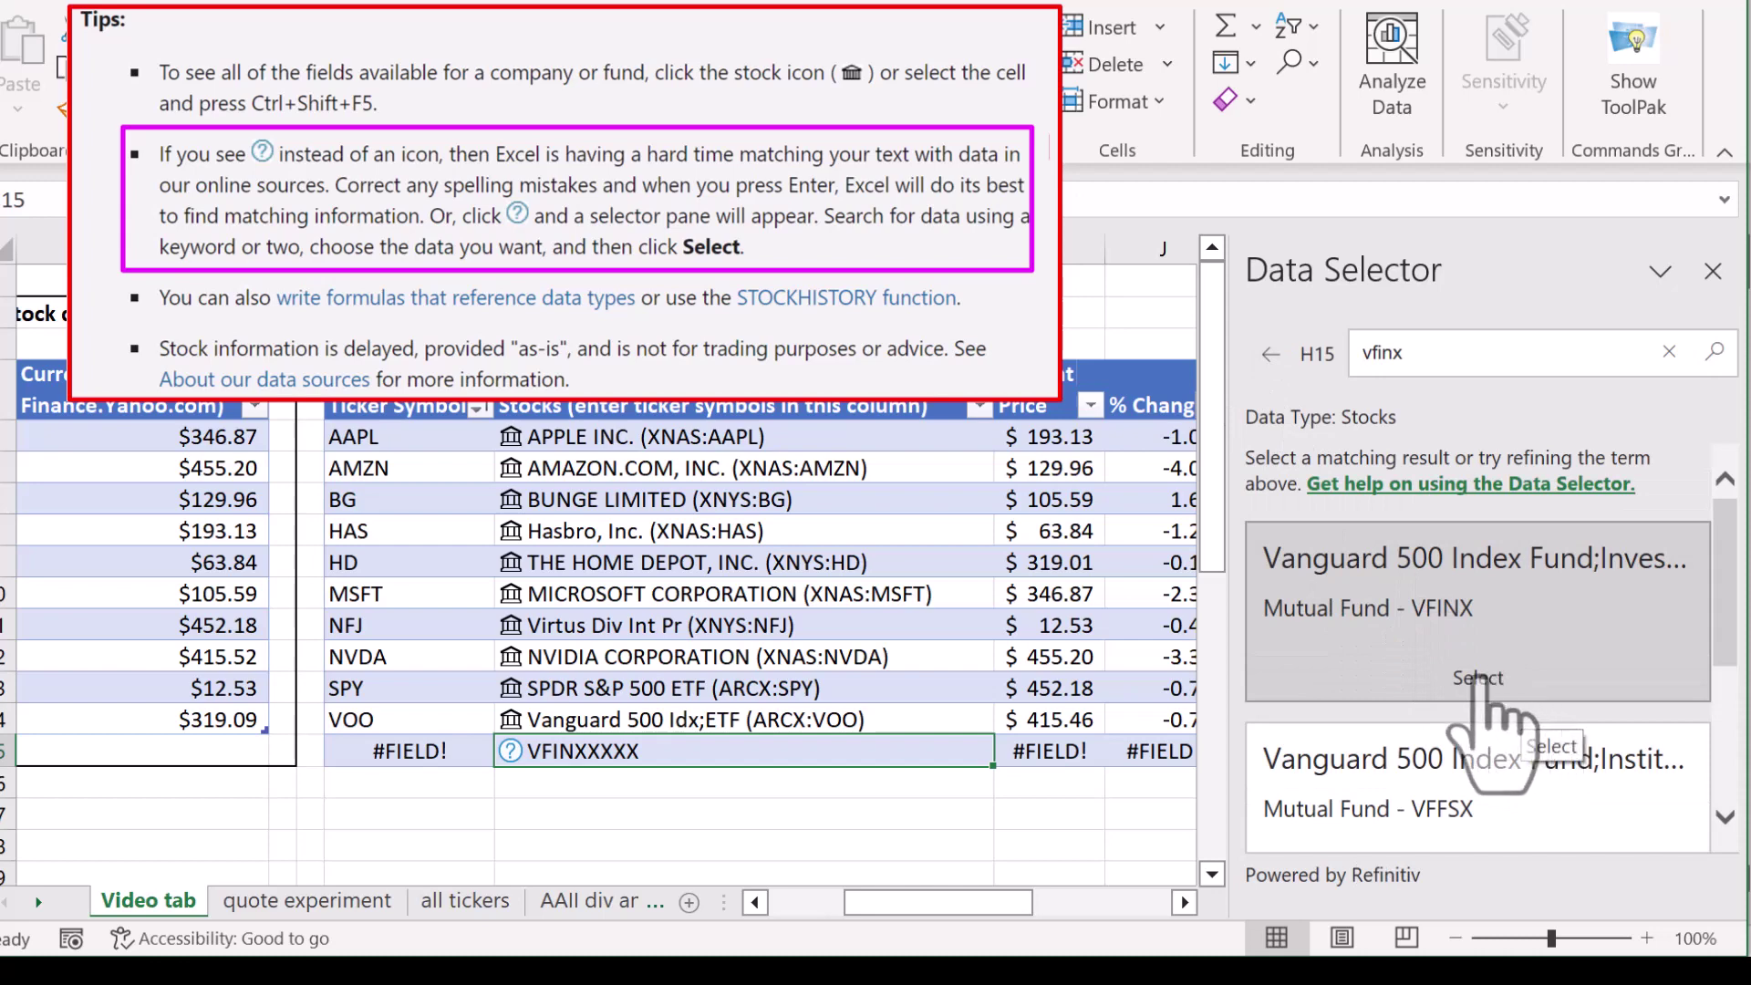
click(1479, 680)
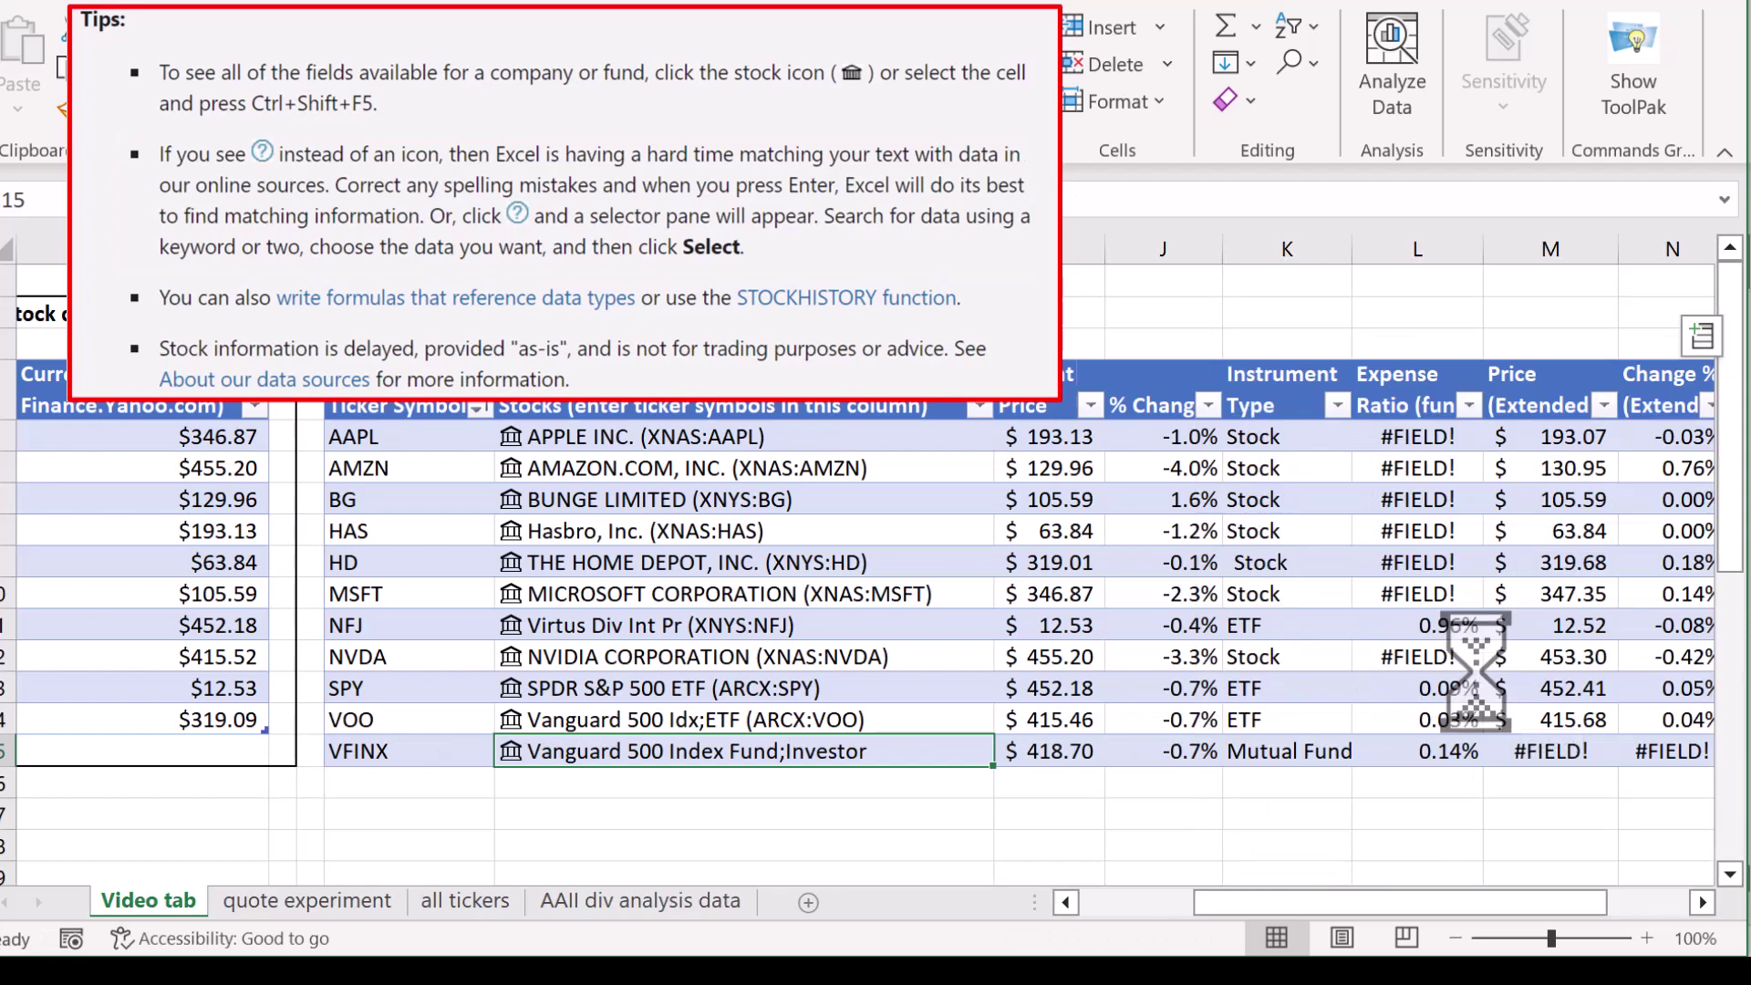